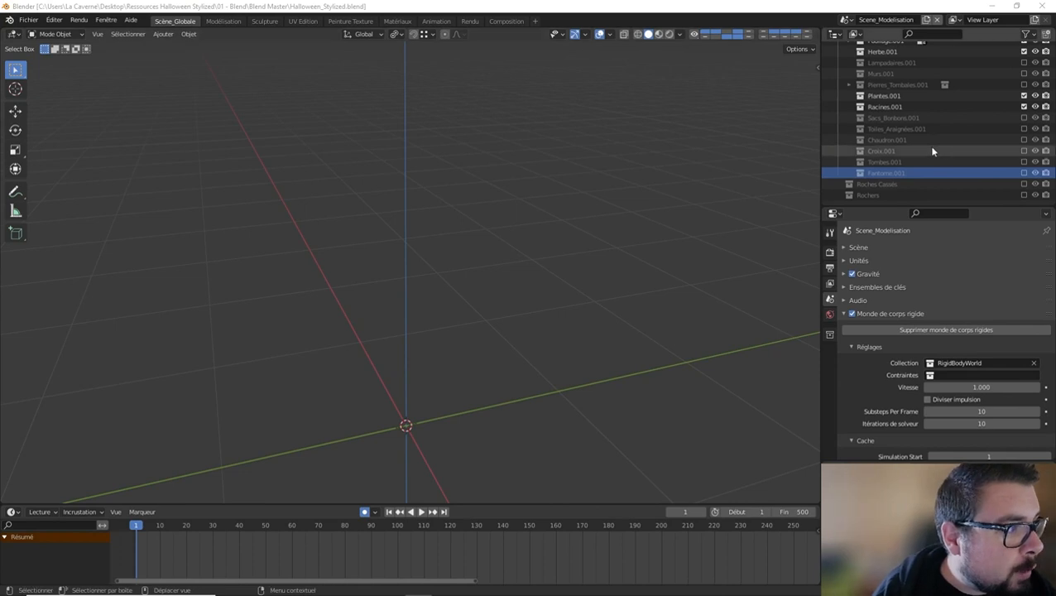
Step: Add a cube mesh to the Caveaux.001 collection
{"action": "scroll", "coordinate": [934, 147], "scroll_direction": "up", "scroll_amount": 4}
{"action": "left_click", "coordinate": [887, 86]}
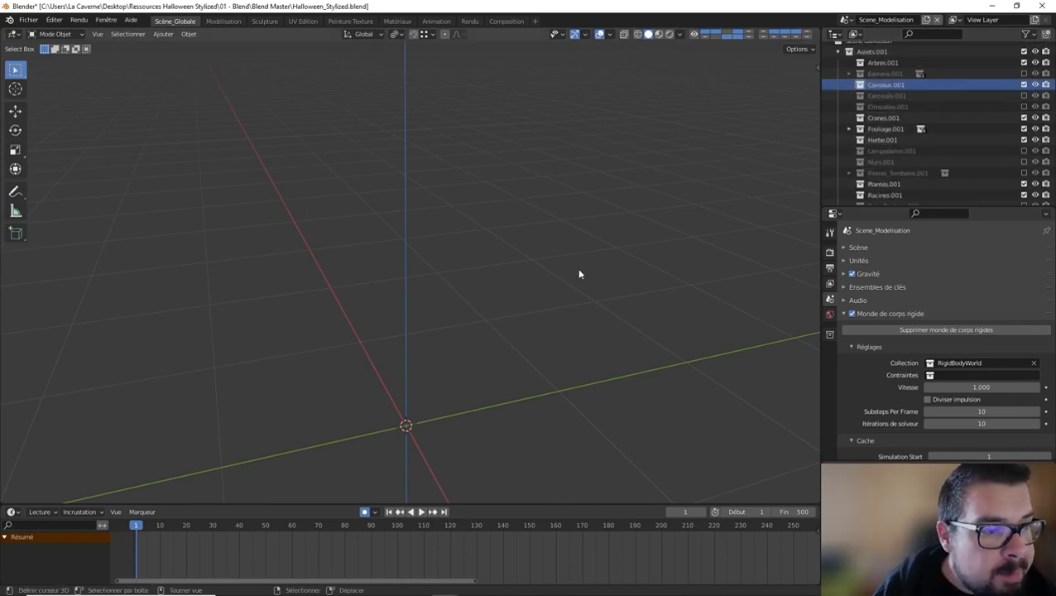
{"action": "middle_click_drag", "start_coordinate": [439, 409], "coordinate": [453, 331], "text": "shift"}
{"action": "key", "text": "shift+a"}
{"action": "mouse_move", "coordinate": [450, 326]}
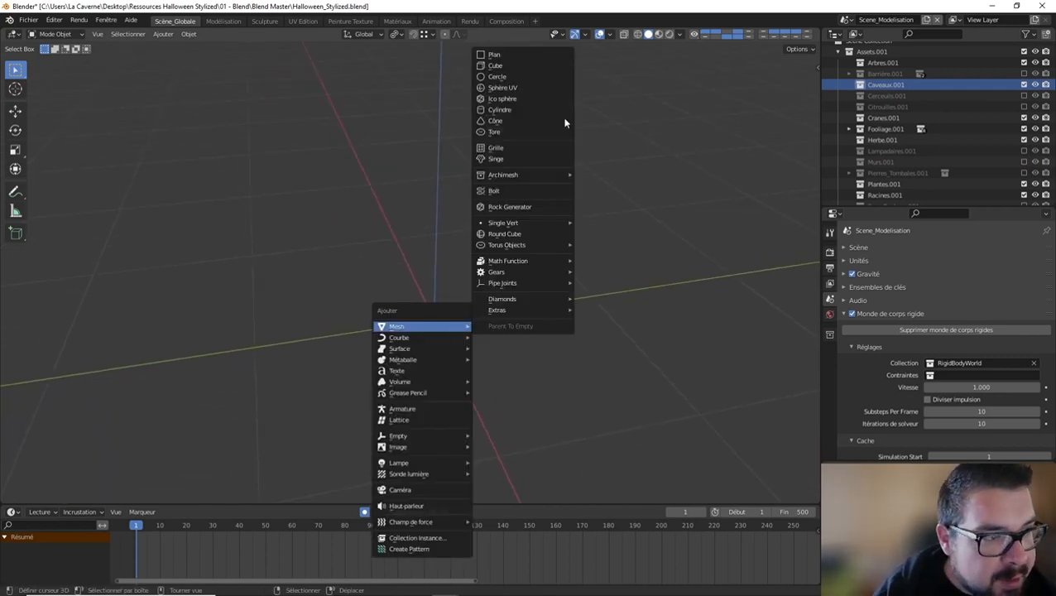
{"action": "left_click", "coordinate": [529, 65]}
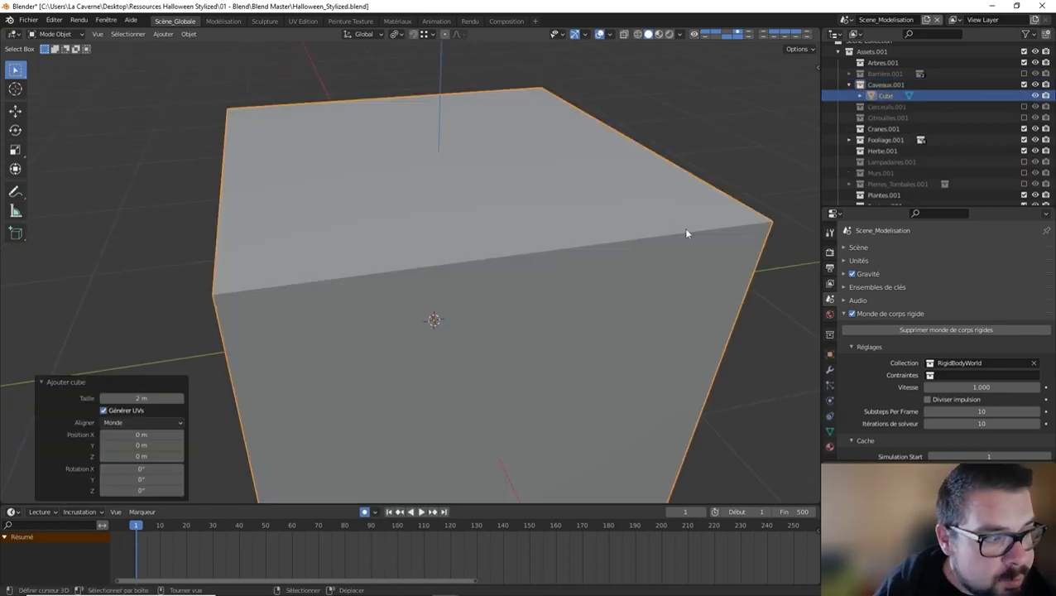
Step: Display the cube's transform properties and set its X dimension to 0.2 m
{"action": "key", "text": "n"}
{"action": "left_click", "coordinate": [813, 74]}
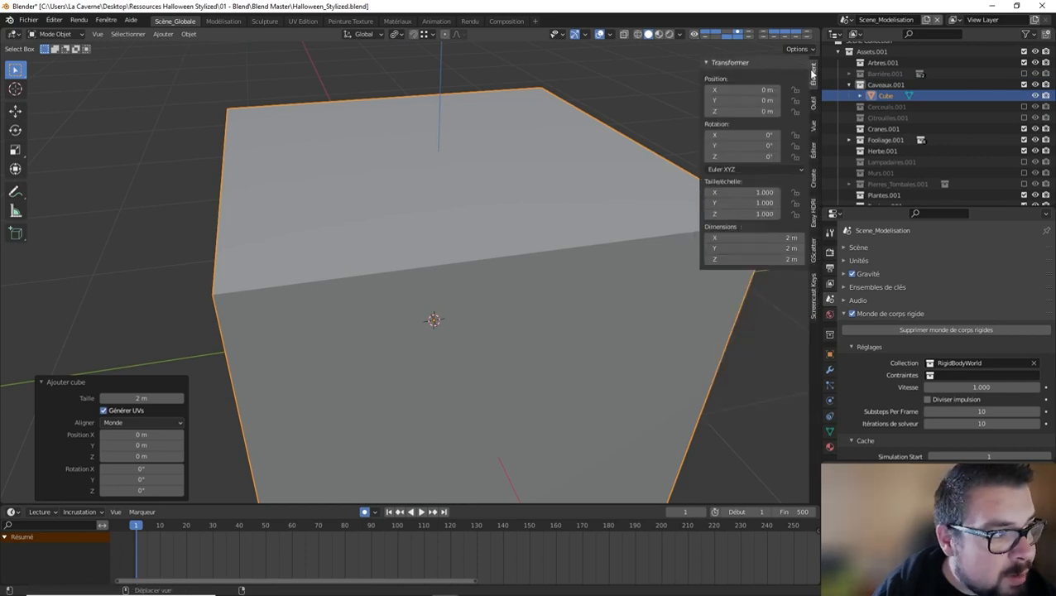
{"action": "left_click", "coordinate": [813, 250]}
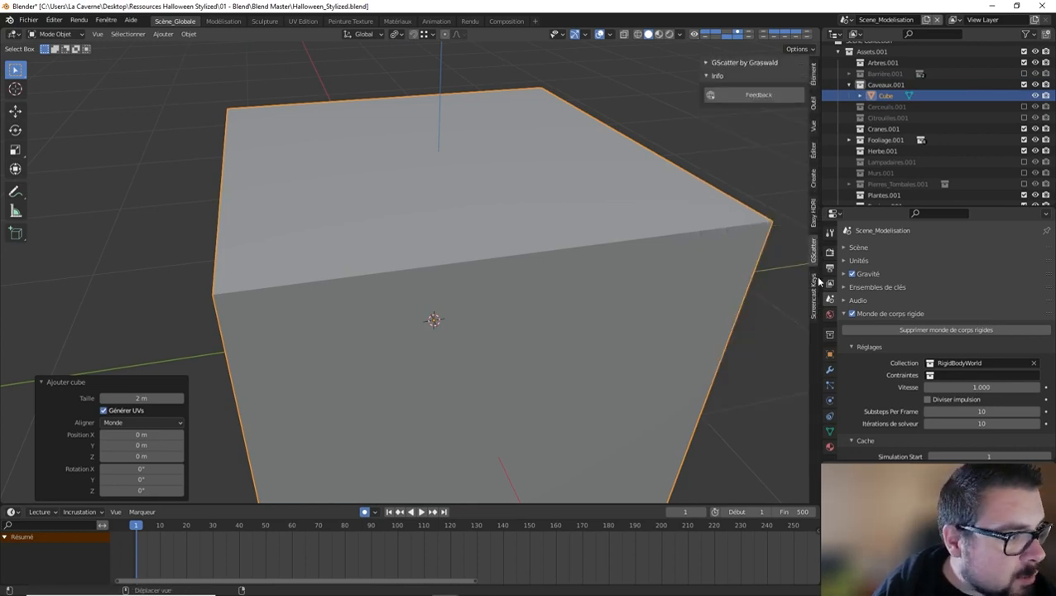
{"action": "left_click", "coordinate": [814, 290]}
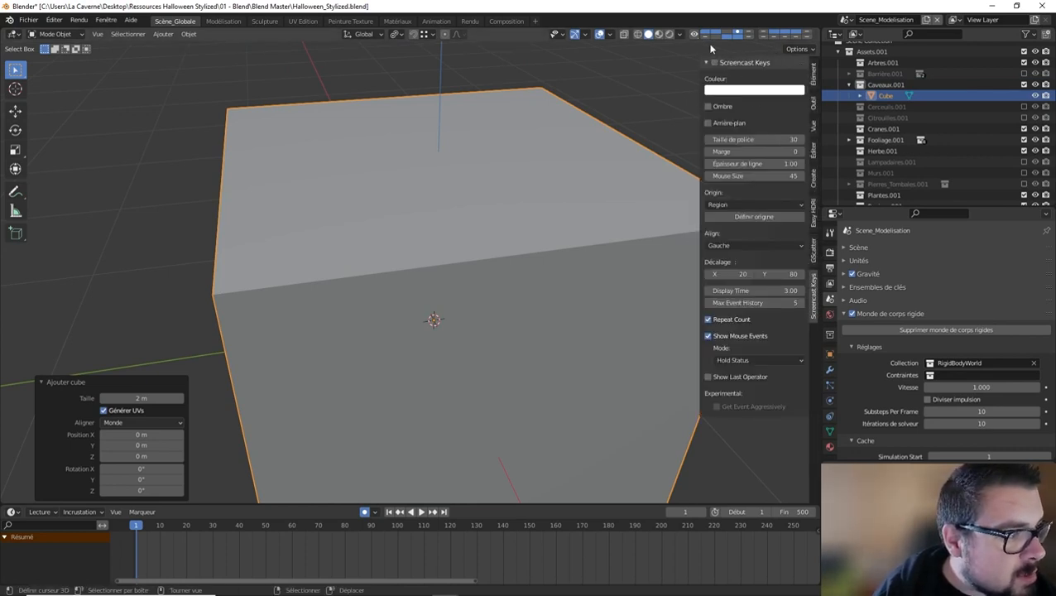
{"action": "left_click", "coordinate": [812, 74]}
{"action": "left_click", "coordinate": [777, 238]}
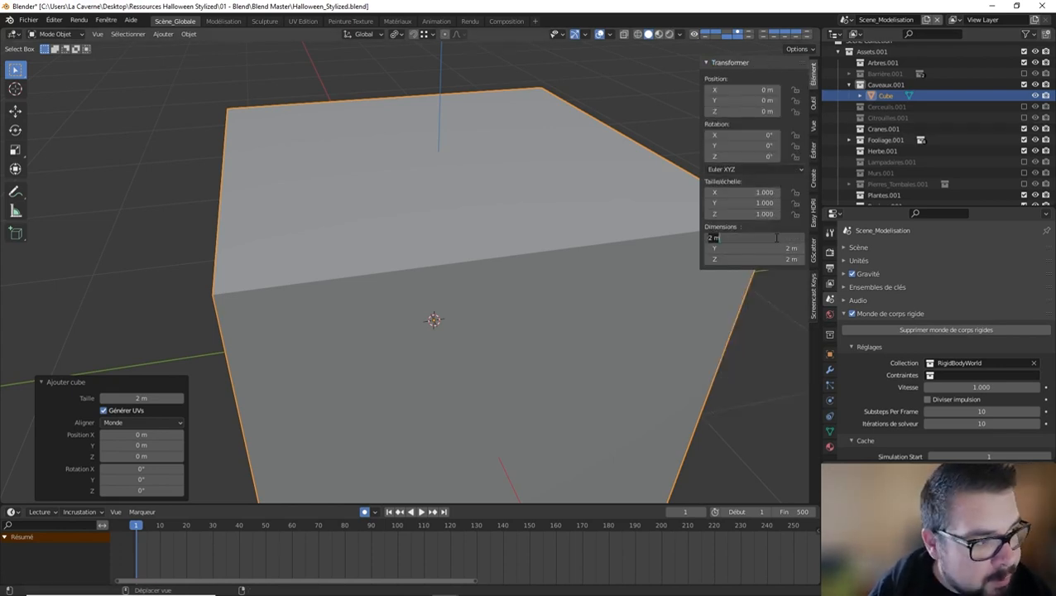
{"action": "type", "text": "0.2"}
{"action": "key", "text": "Return"}
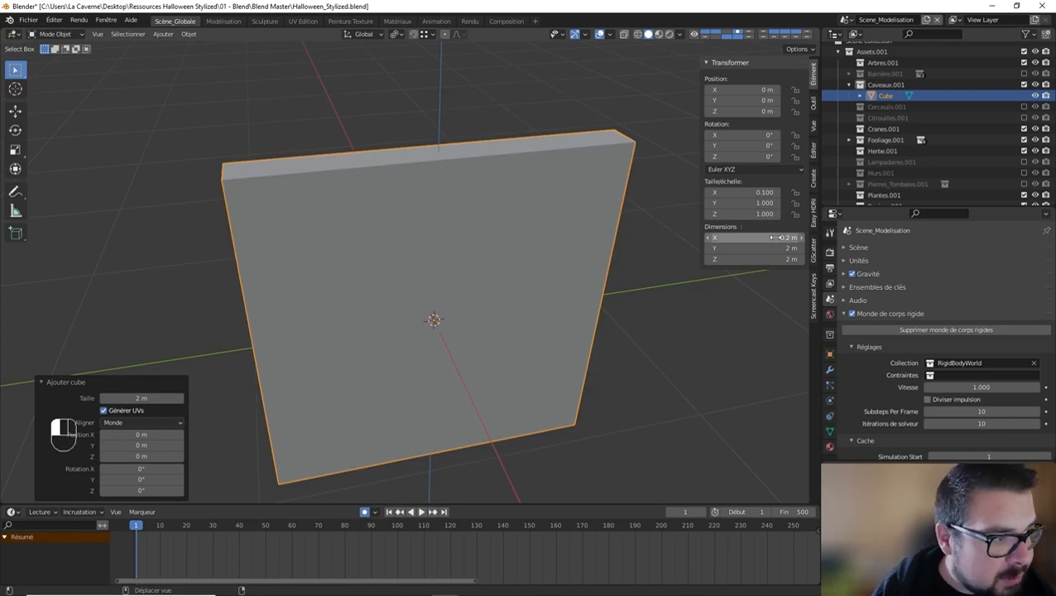
Step: Set the cube's Y dimension to 0.6 m and its Z dimension to 0.2 m
{"action": "left_click", "coordinate": [770, 248]}
{"action": "type", "text": "0"}
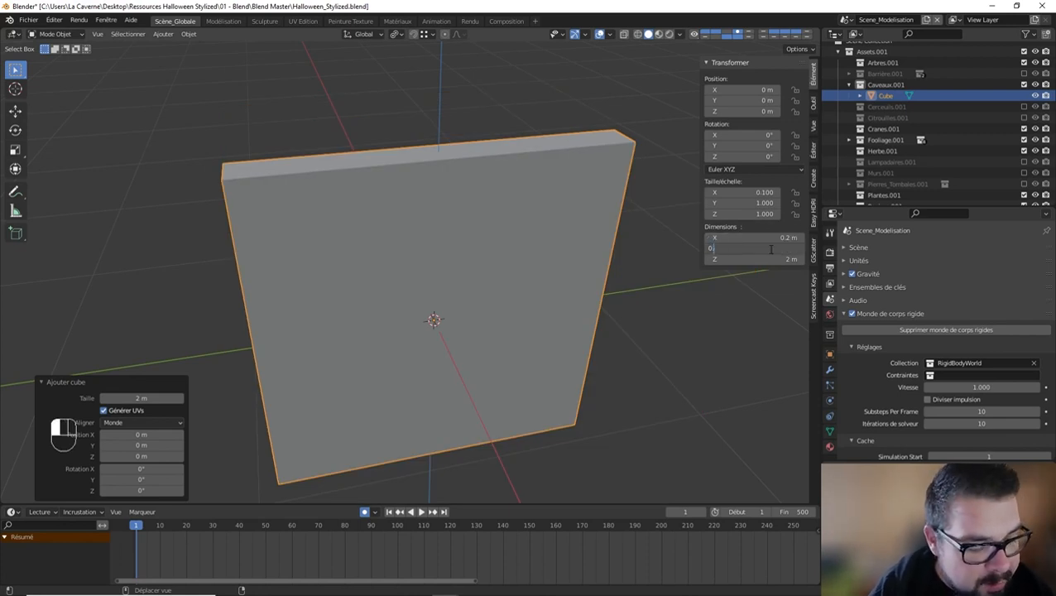
{"action": "type", "text": ".6"}
{"action": "key", "text": "Return"}
{"action": "left_click", "coordinate": [770, 259]}
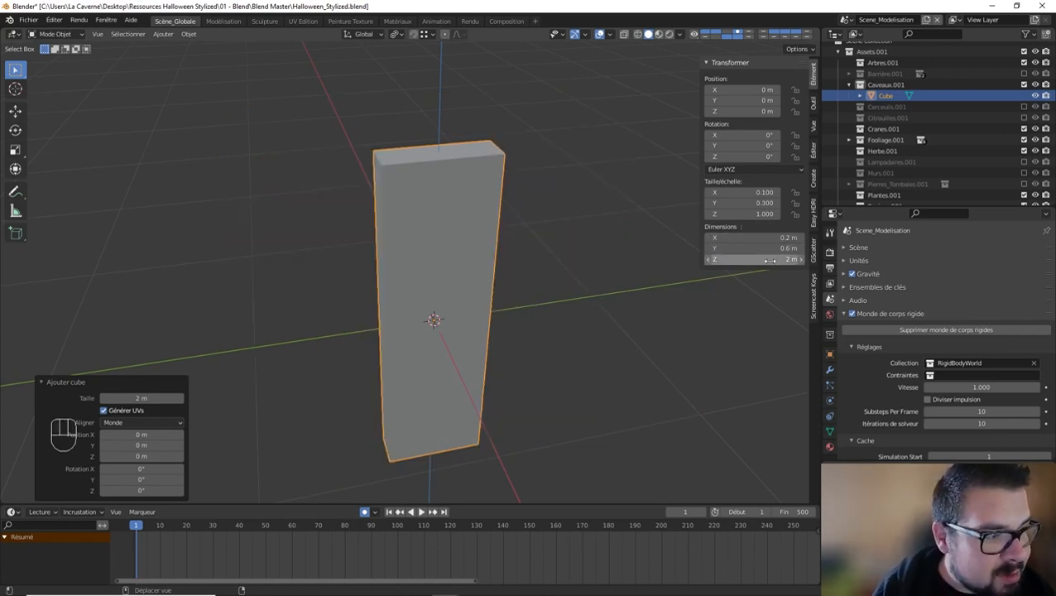
{"action": "type", "text": "0.2"}
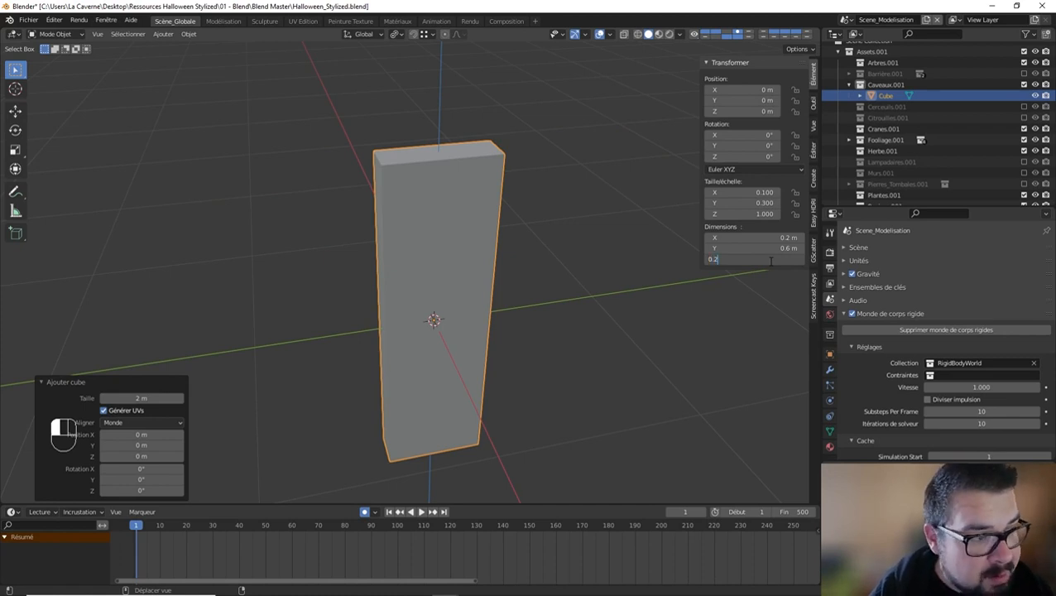
{"action": "key", "text": "Return"}
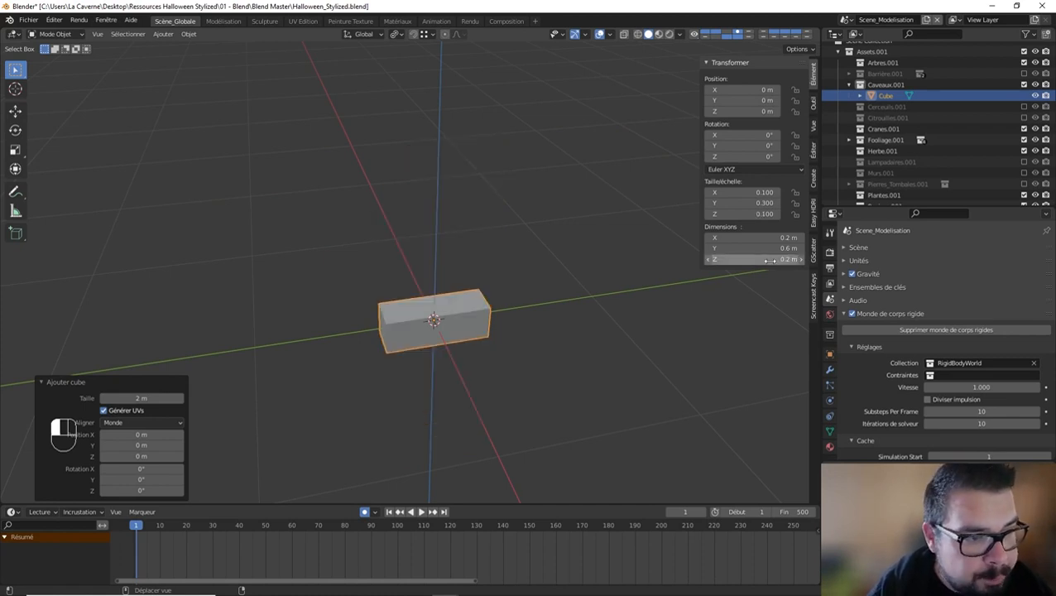
Step: Set the cube's X dimension to 0.3 m
{"action": "middle_click_drag", "start_coordinate": [259, 319], "coordinate": [373, 337]}
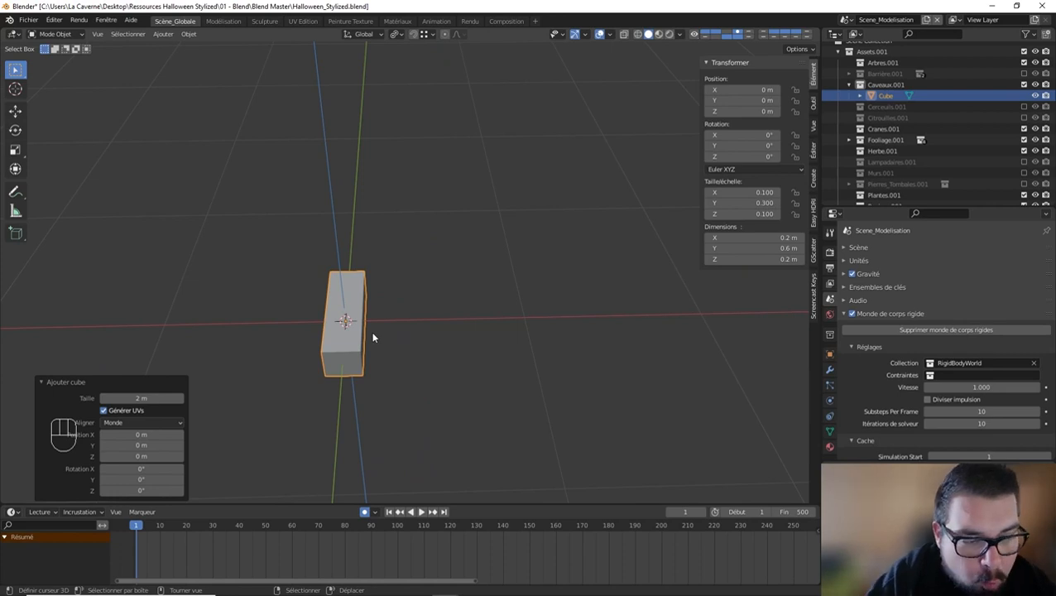
{"action": "left_click", "coordinate": [777, 237]}
{"action": "type", "text": "0"}
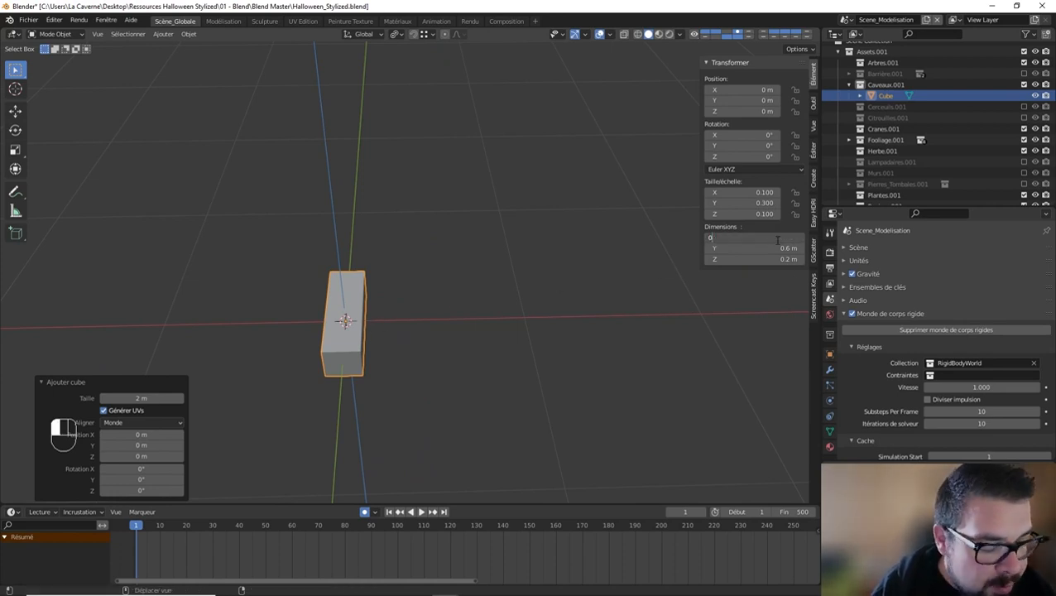
{"action": "type", "text": ".3"}
{"action": "key", "text": "Return"}
Step: Apply the block's scale and rotation, and set its origin to its geometry
{"action": "middle_click_drag", "start_coordinate": [401, 307], "coordinate": [435, 270]}
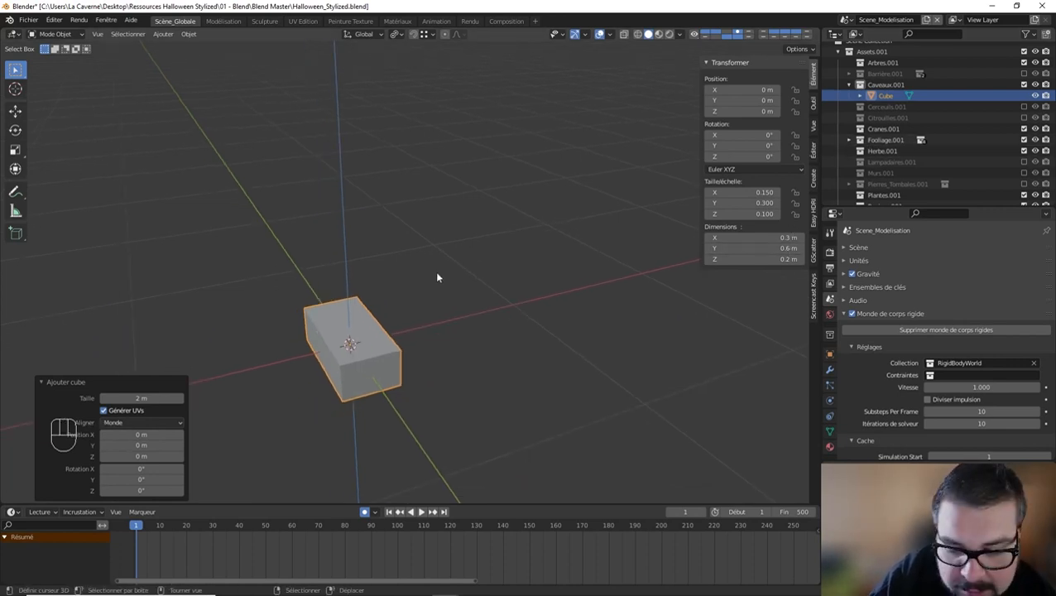
{"action": "key", "text": "q"}
{"action": "left_click", "coordinate": [431, 274]}
{"action": "key", "text": "q"}
{"action": "left_click", "coordinate": [390, 285]}
{"action": "key", "text": "q"}
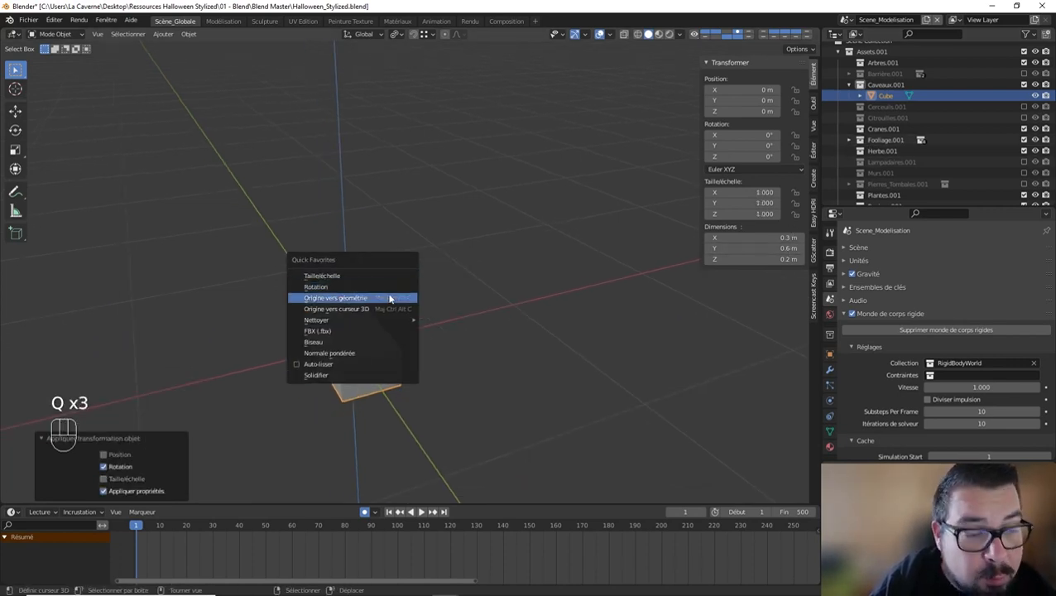
{"action": "left_click", "coordinate": [389, 296]}
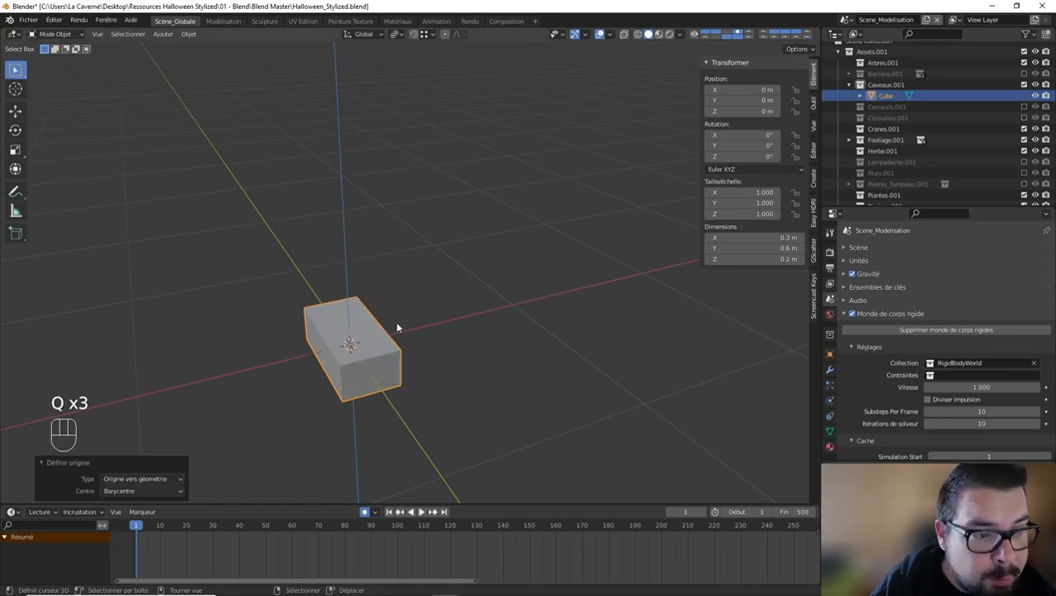
Step: Move the block up 0.1 m along the Z axis
{"action": "middle_click_drag", "start_coordinate": [396, 321], "coordinate": [393, 252]}
{"action": "key", "text": "KP_1"}
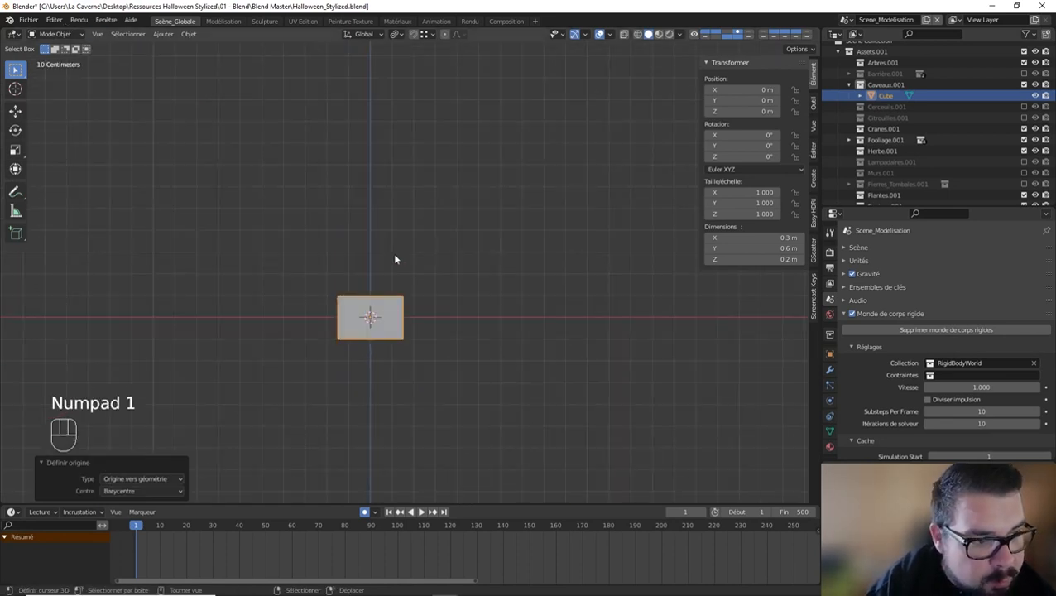
{"action": "type", "text": "g"}
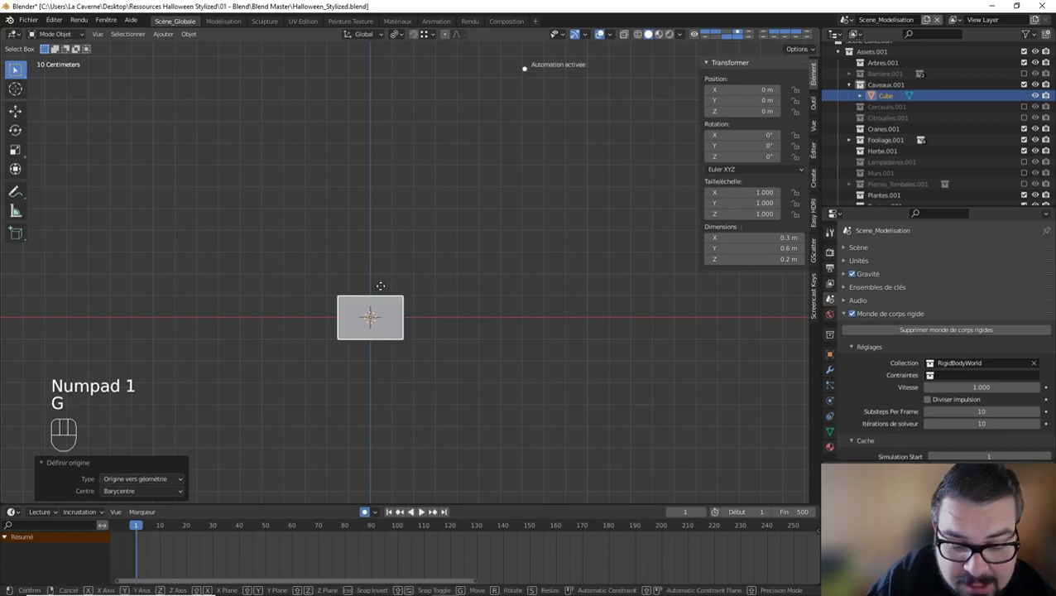
{"action": "type", "text": "z0.1"}
{"action": "key", "text": "Return"}
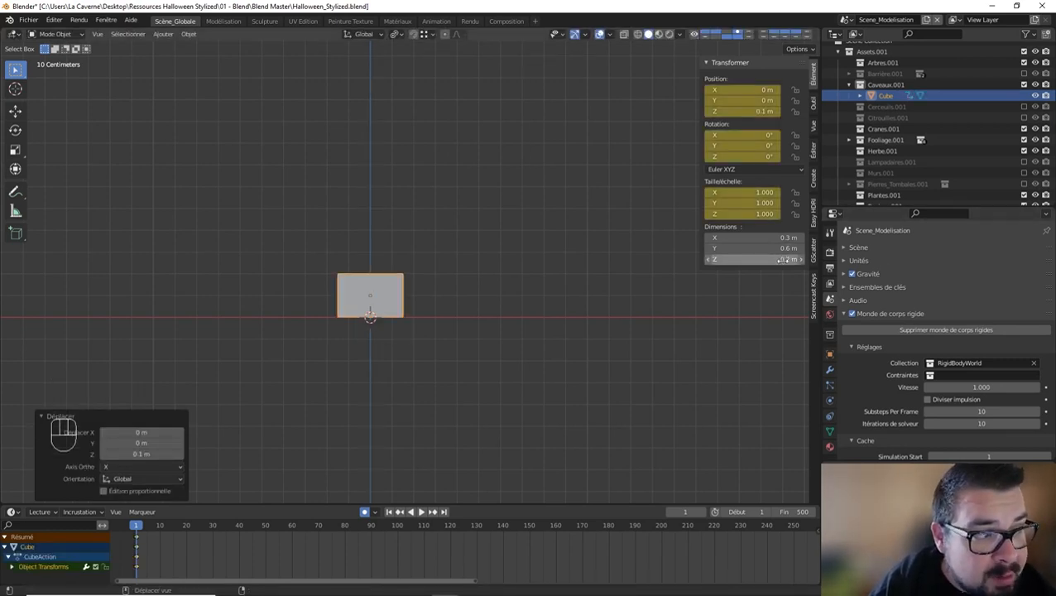
Step: Remove the keyframes from the block's position, rotation and scale, and hide the transform properties
{"action": "right_click", "coordinate": [735, 112]}
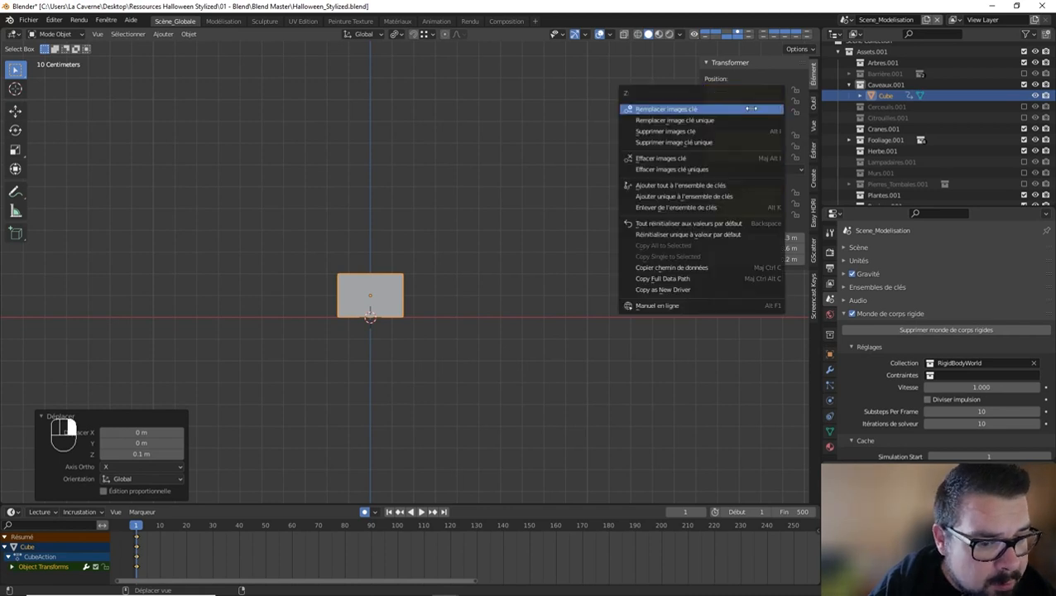
{"action": "left_click", "coordinate": [701, 128]}
{"action": "right_click", "coordinate": [733, 145]}
{"action": "left_click", "coordinate": [700, 171]}
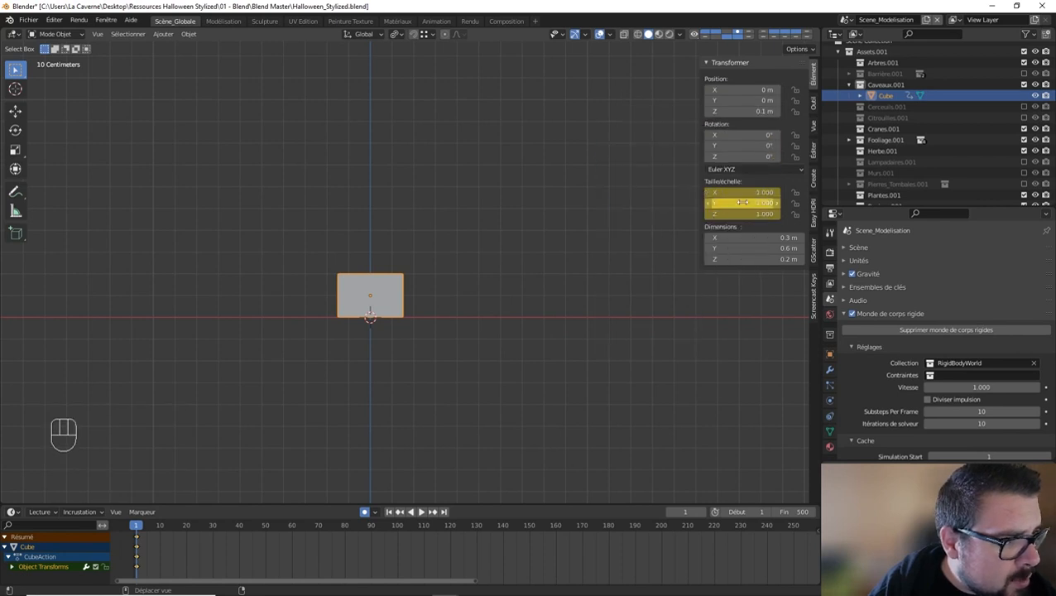
{"action": "right_click", "coordinate": [709, 202]}
{"action": "left_click", "coordinate": [708, 200]}
{"action": "key", "text": "n"}
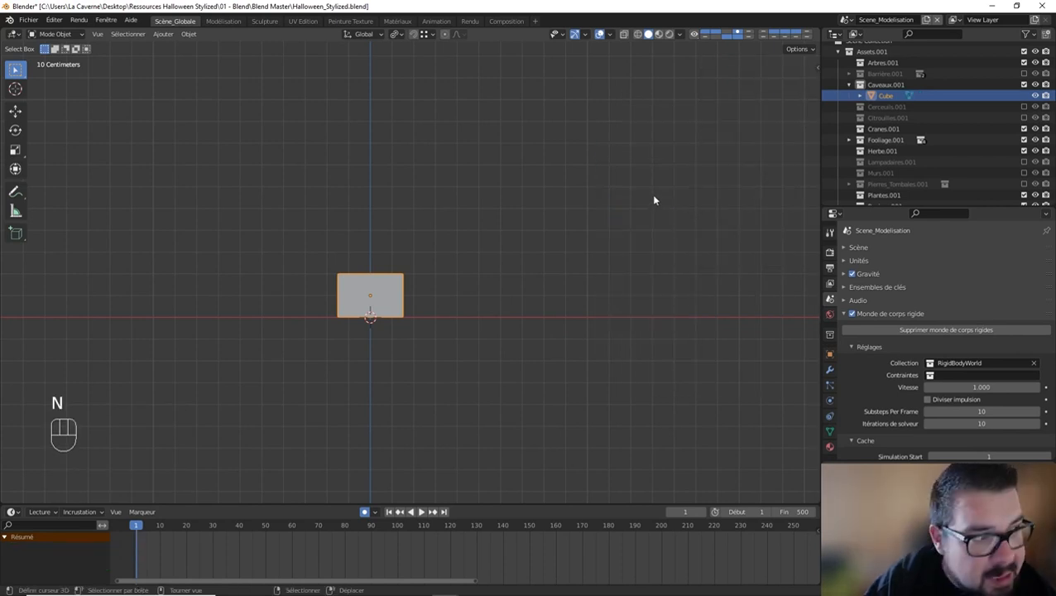
Step: Add an array (Tableau) modifier to the block while viewing it from above
{"action": "middle_click_drag", "start_coordinate": [519, 224], "coordinate": [596, 233]}
{"action": "key", "text": "KP_1"}
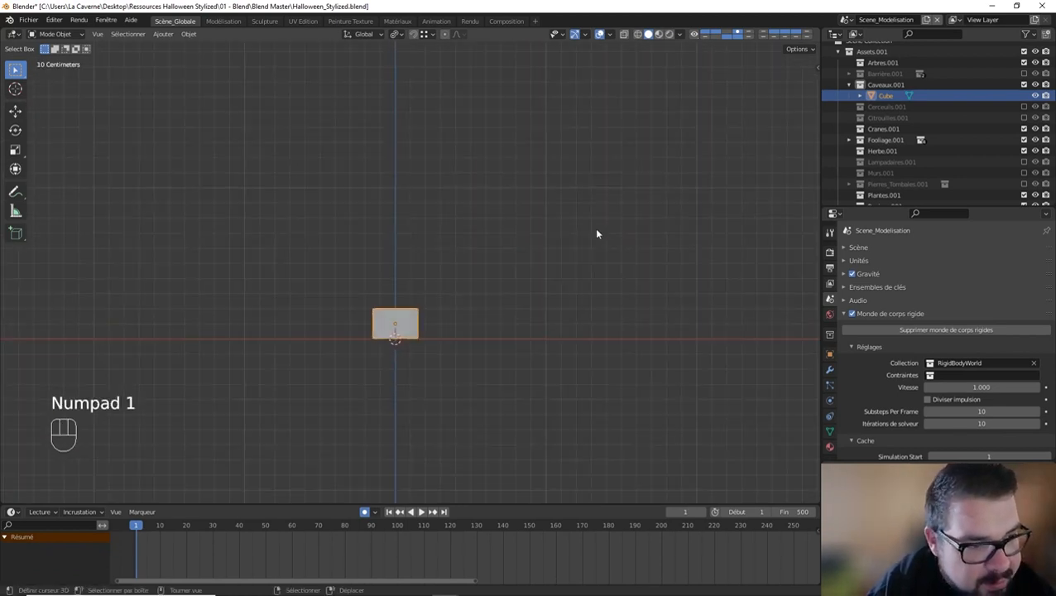
{"action": "key", "text": "KP_7"}
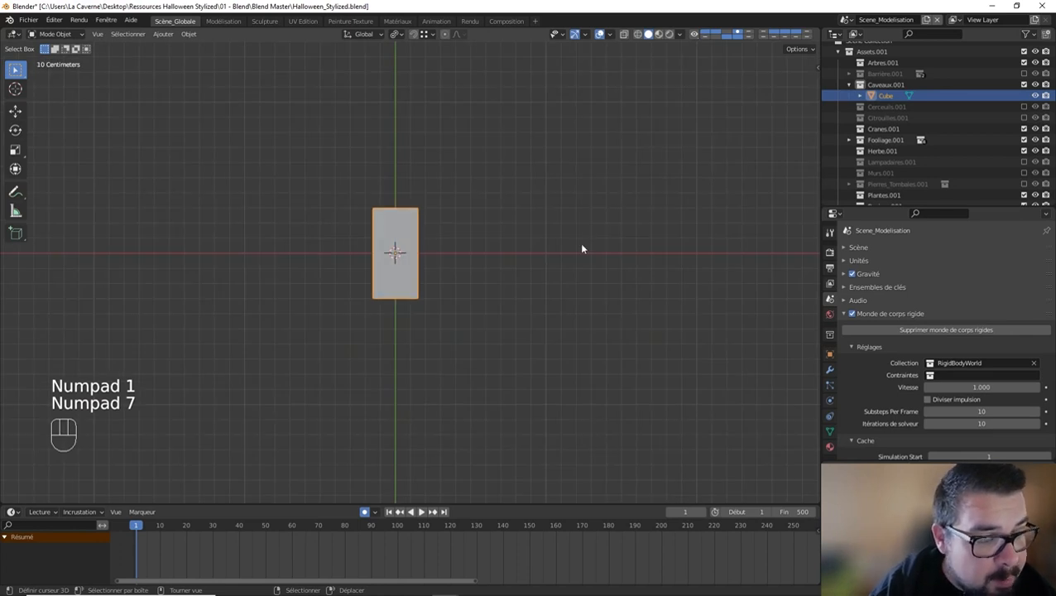
{"action": "middle_click_drag", "start_coordinate": [544, 250], "coordinate": [553, 303], "text": "shift"}
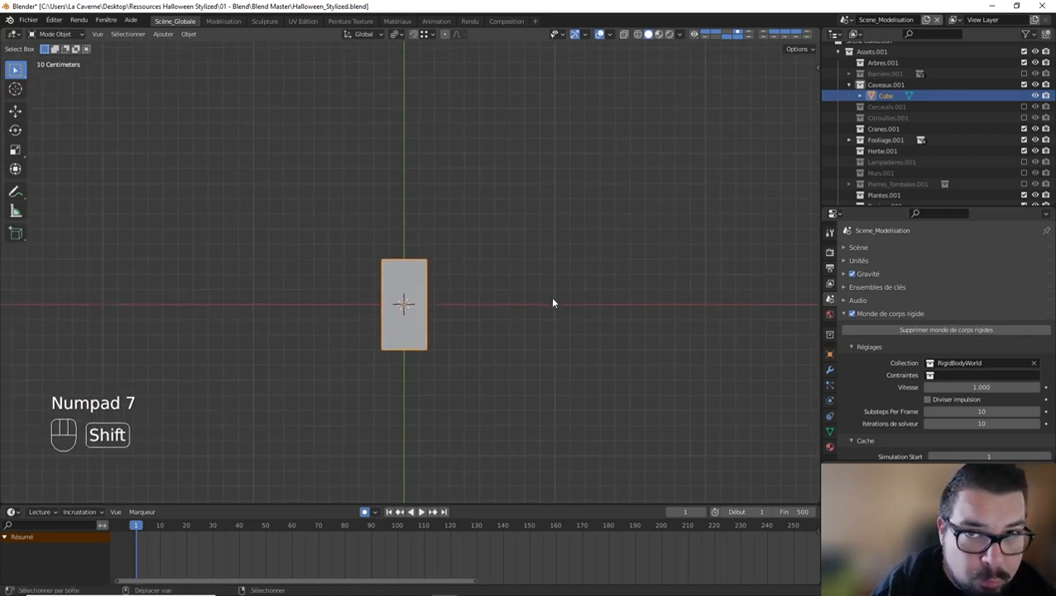
{"action": "left_click", "coordinate": [830, 369]}
{"action": "left_click", "coordinate": [888, 249]}
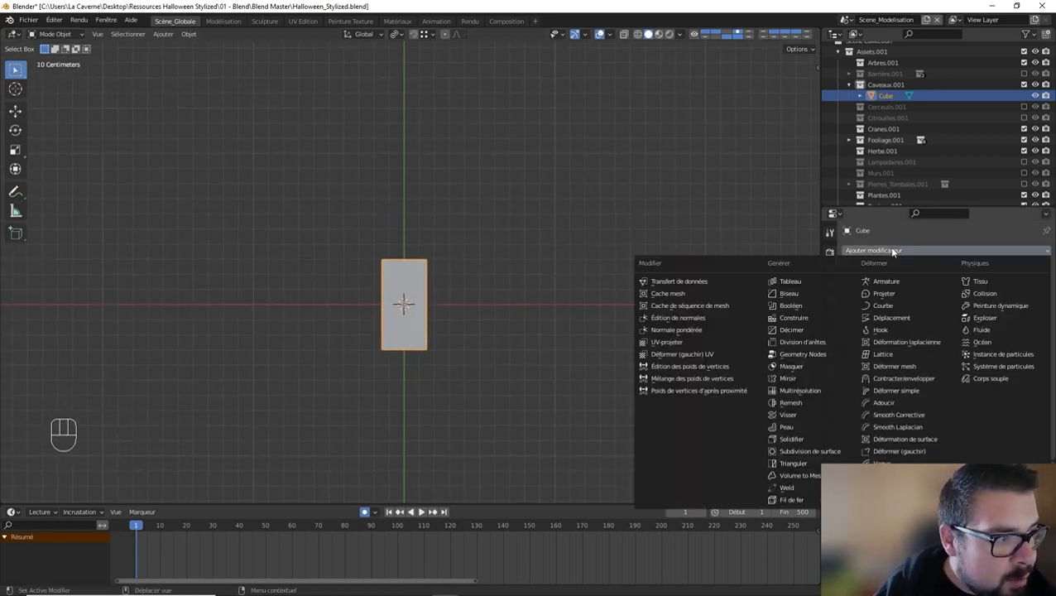
{"action": "left_click", "coordinate": [792, 281]}
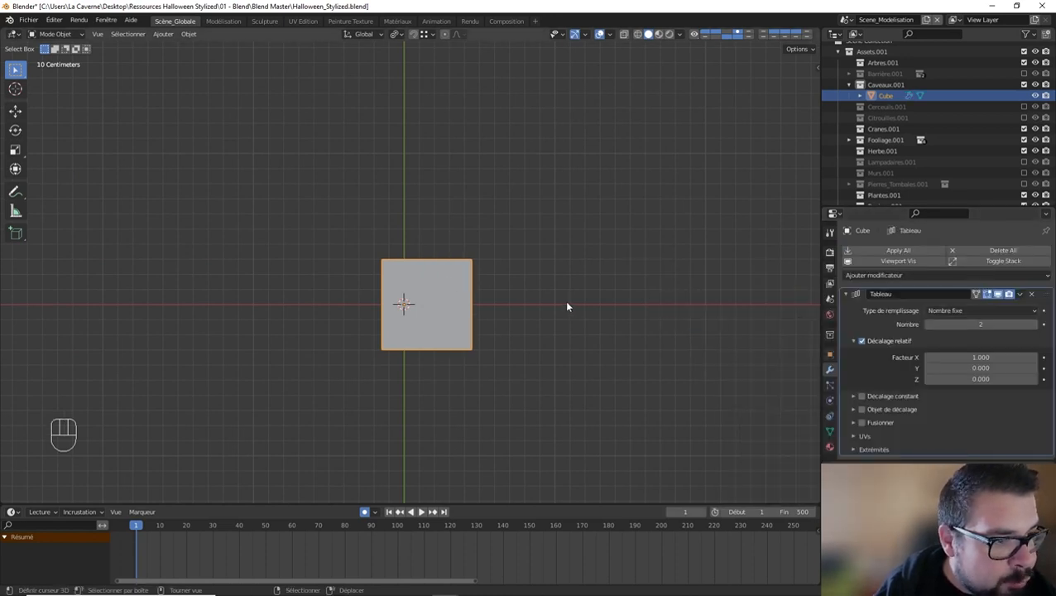
Step: Try X factors of 2 and 4 for the array's relative offset
{"action": "left_click", "coordinate": [989, 357]}
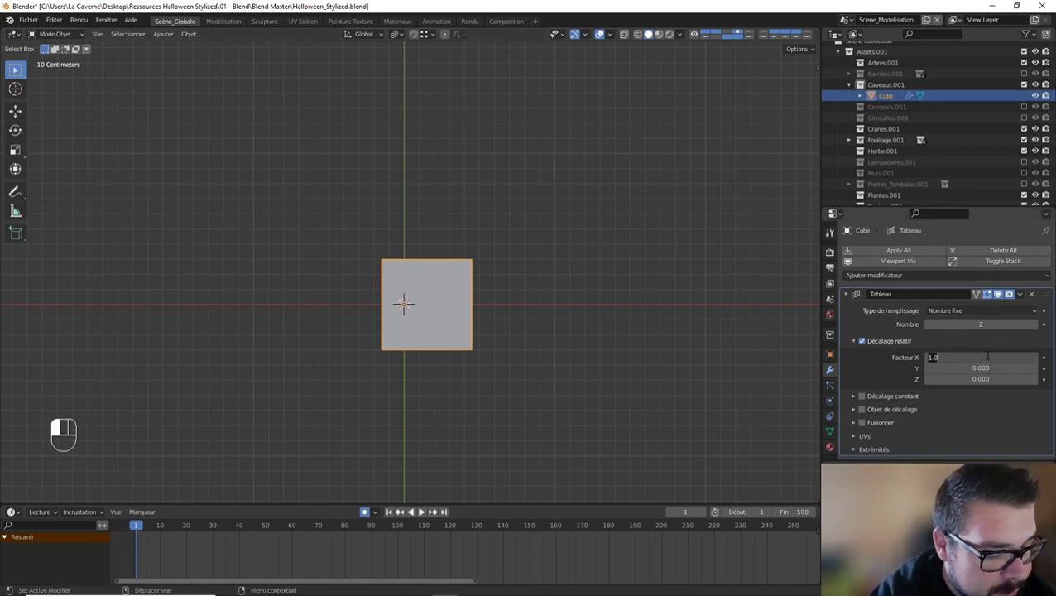
{"action": "key", "text": "Return"}
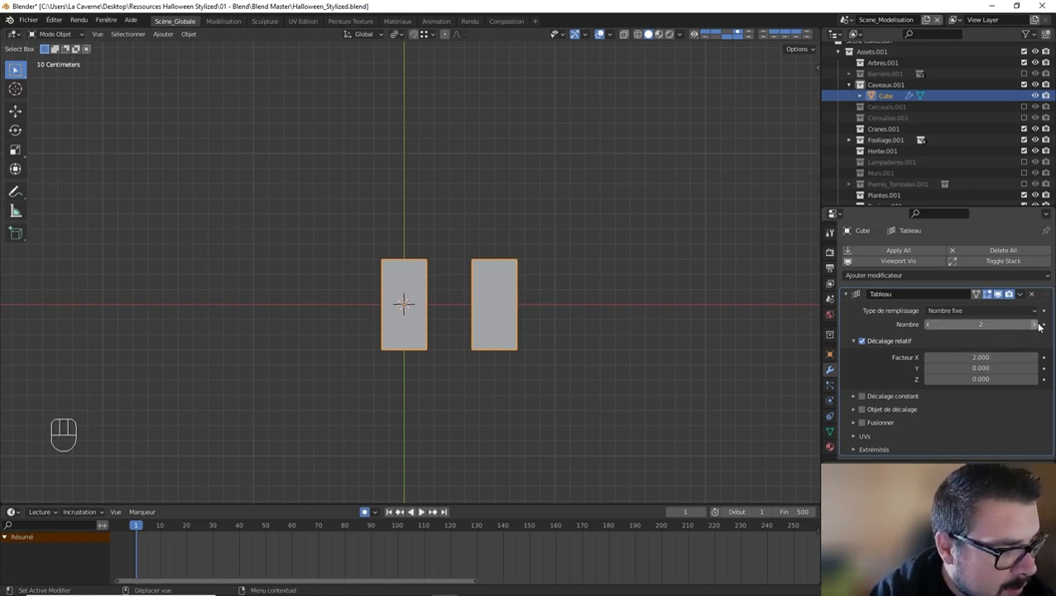
{"action": "left_click", "coordinate": [993, 357]}
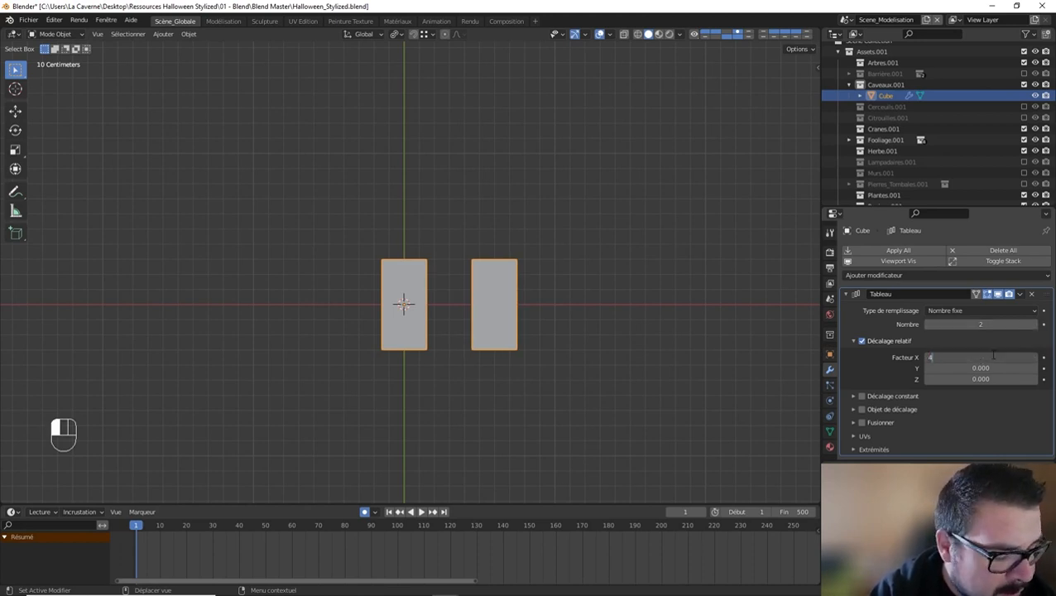
{"action": "key", "text": "Return"}
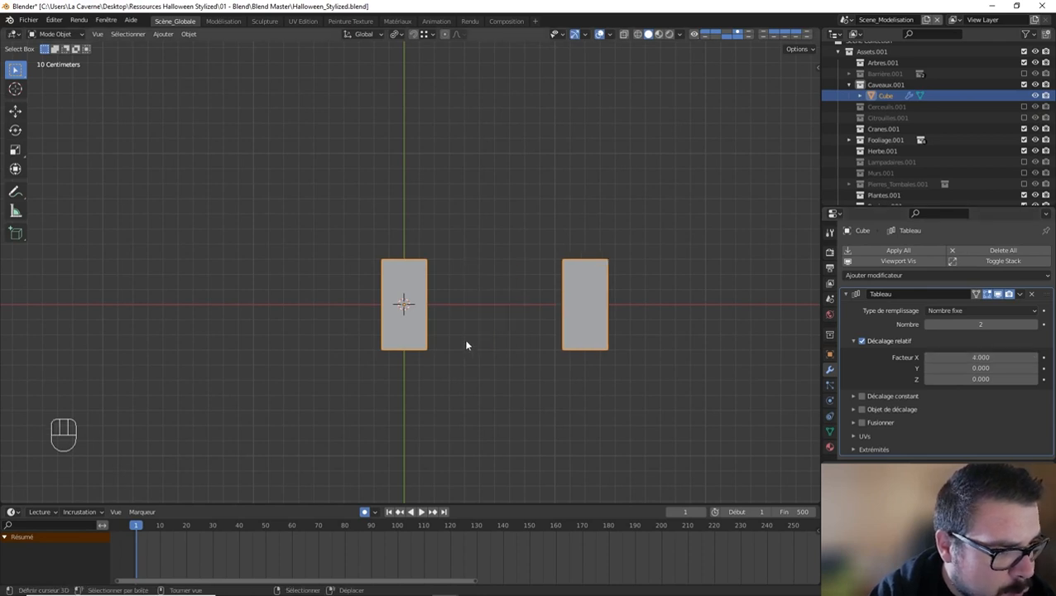
Step: Set the array's relative offset X factor to 3 and its count to 5
{"action": "left_click", "coordinate": [972, 357]}
{"action": "type", "text": "3"}
{"action": "key", "text": "Return"}
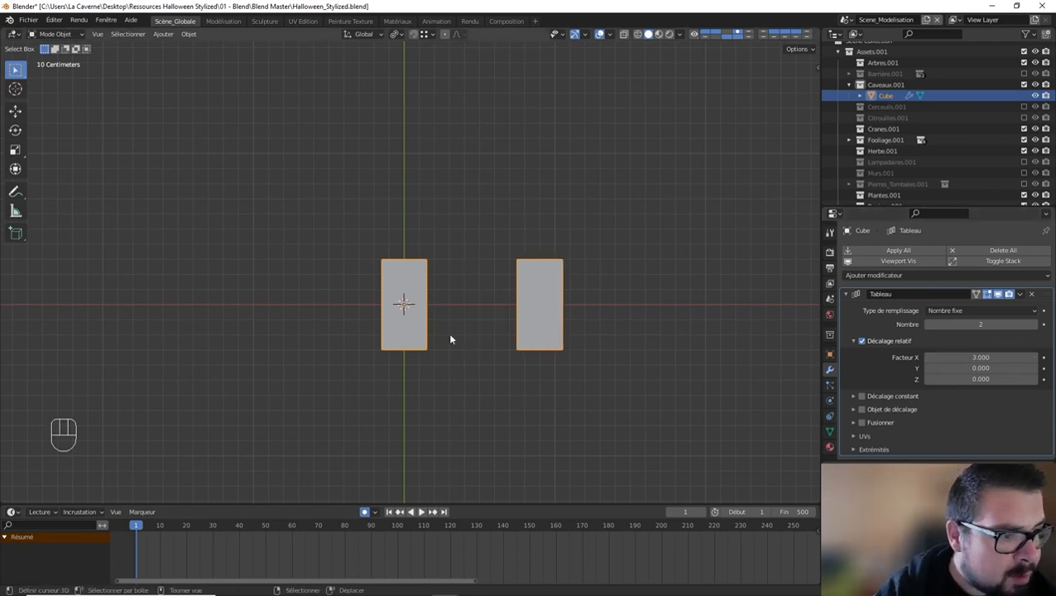
{"action": "scroll", "coordinate": [653, 289], "scroll_direction": "down", "scroll_amount": 1}
{"action": "middle_click_drag", "start_coordinate": [653, 289], "coordinate": [596, 304], "text": "shift"}
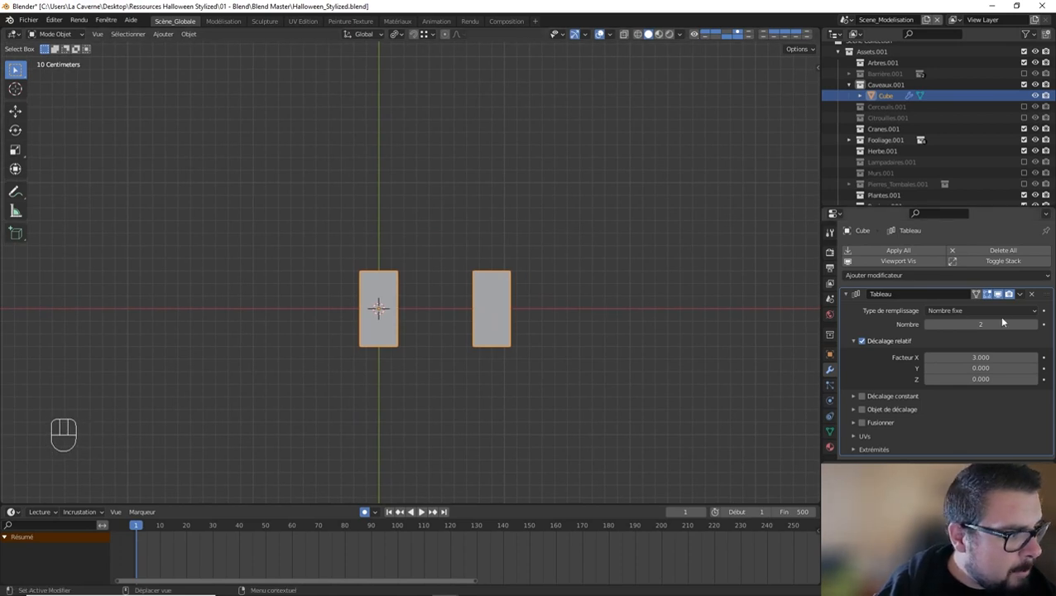
{"action": "left_click", "coordinate": [1035, 325]}
{"action": "left_click", "coordinate": [1035, 324]}
{"action": "left_click", "coordinate": [1035, 325]}
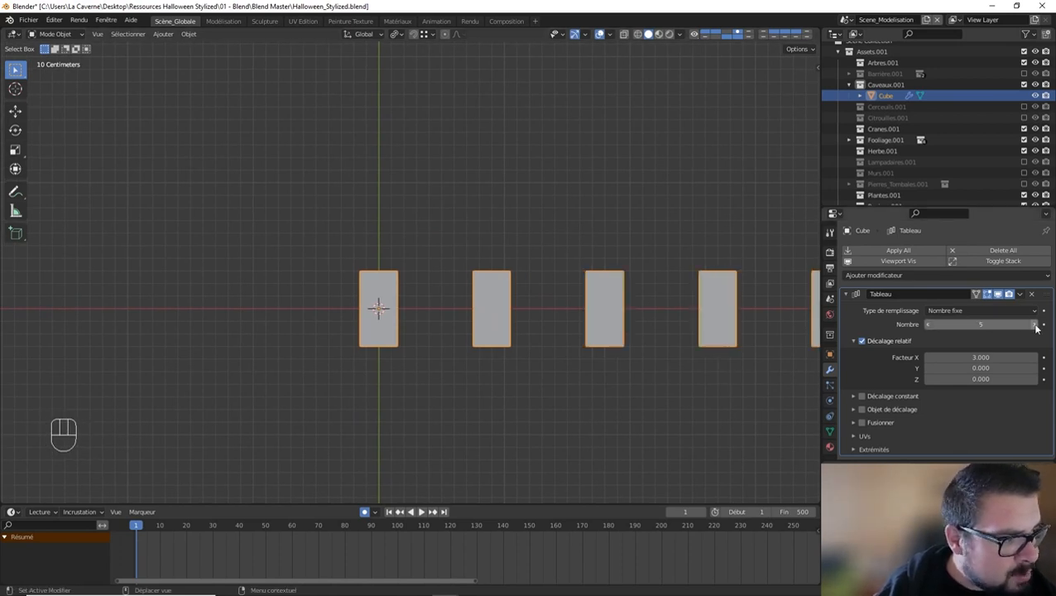
Step: Collapse the first array's settings and add a second array (Tableau) modifier to the block
{"action": "scroll", "coordinate": [683, 323], "scroll_direction": "down", "scroll_amount": 1}
{"action": "middle_click_drag", "start_coordinate": [684, 323], "coordinate": [595, 351], "text": "shift"}
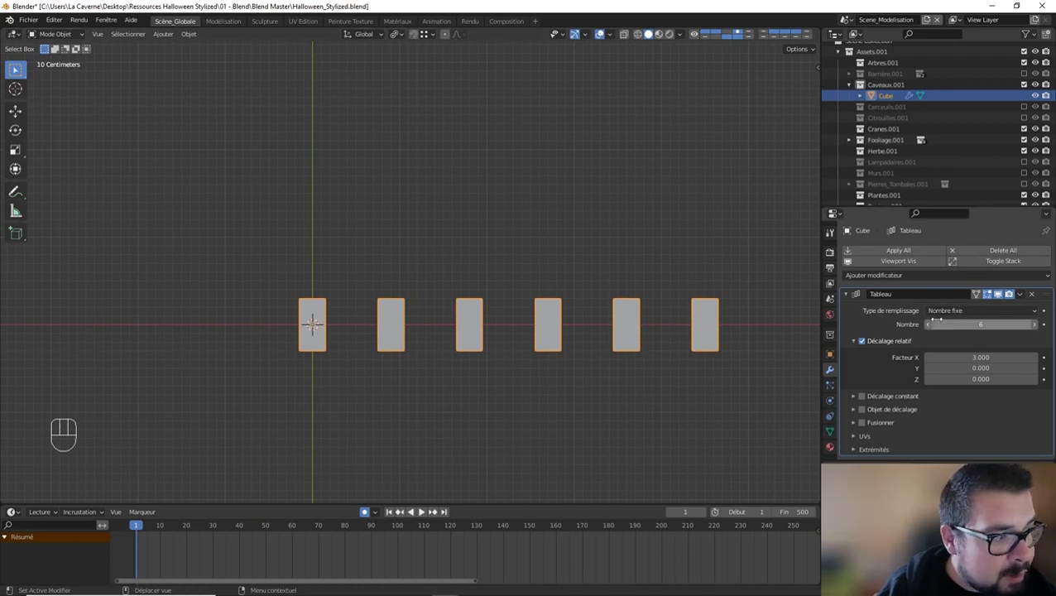
{"action": "left_click", "coordinate": [846, 295]}
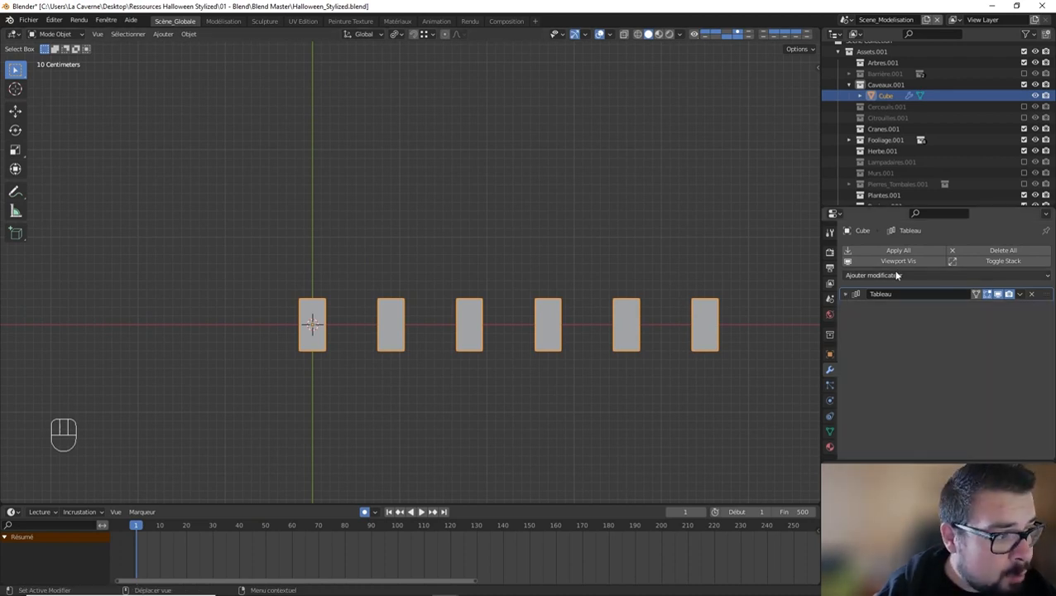
{"action": "left_click", "coordinate": [901, 276]}
{"action": "left_click", "coordinate": [782, 307]}
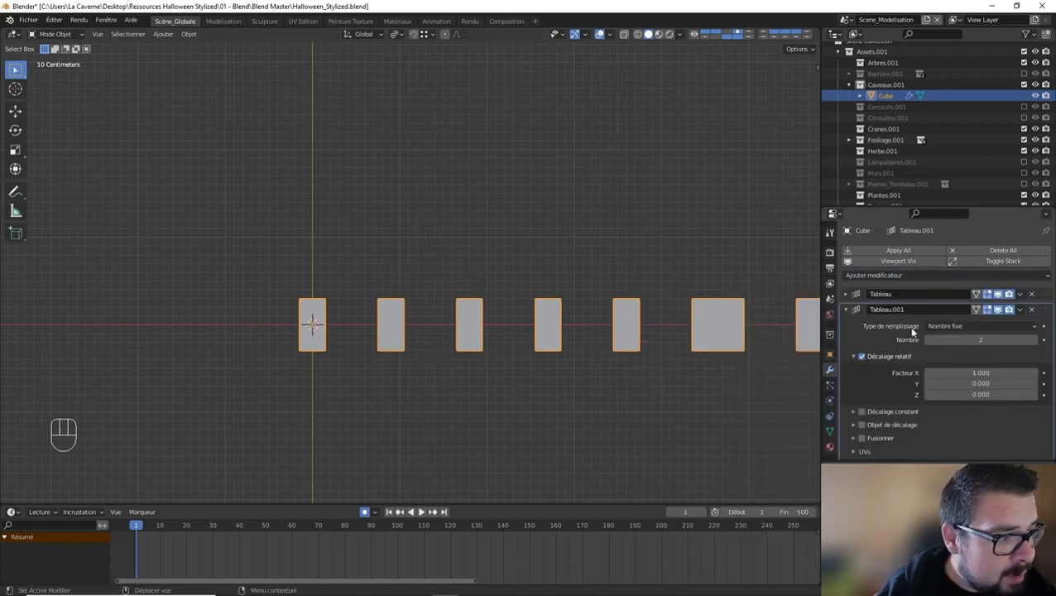
Step: Set the second array's relative offset to X factor 0 and Y factor 1.5
{"action": "double_click", "coordinate": [976, 372]}
{"action": "type", "text": "0"}
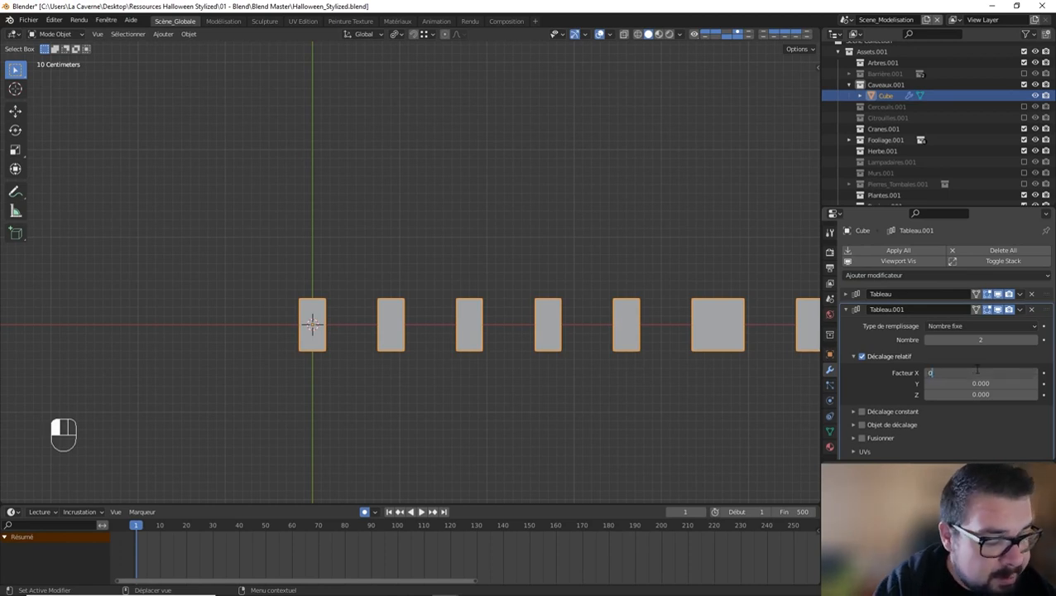
{"action": "key", "text": "Return"}
{"action": "double_click", "coordinate": [980, 383]}
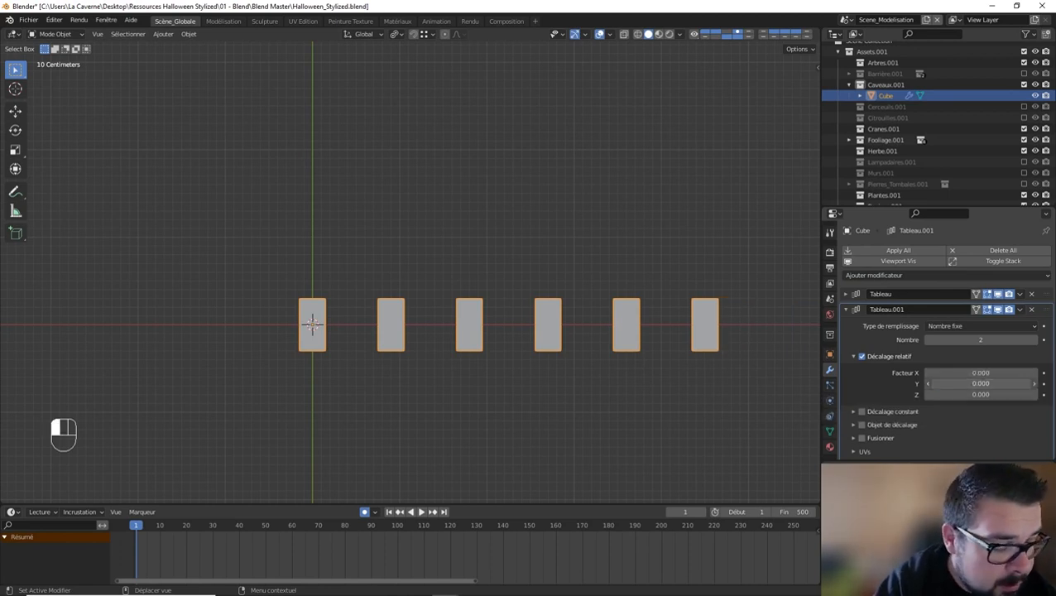
{"action": "type", "text": "1.5"}
{"action": "key", "text": "Return"}
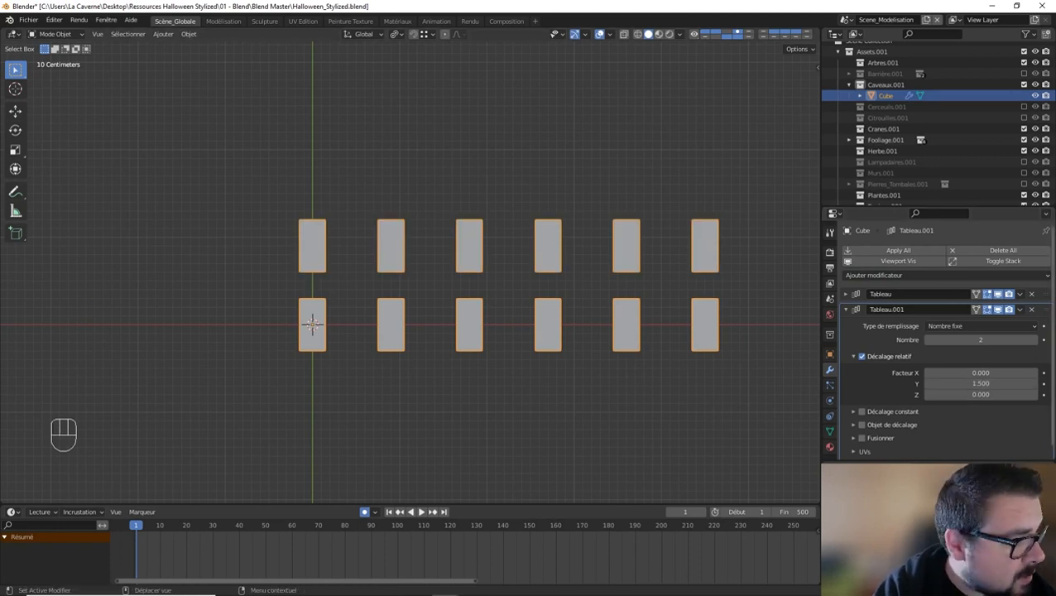
Step: Raise the second array's count to 6 and collapse its settings
{"action": "left_click", "coordinate": [1035, 340]}
{"action": "left_click", "coordinate": [1036, 341]}
{"action": "left_click", "coordinate": [1035, 340]}
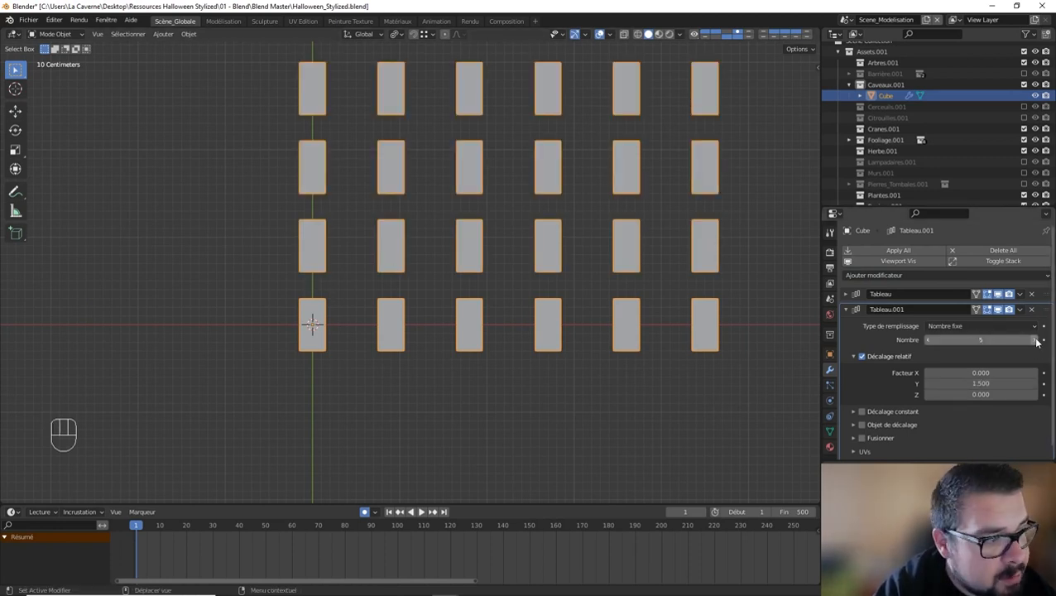
{"action": "left_click", "coordinate": [1035, 340]}
{"action": "scroll", "coordinate": [538, 171], "scroll_direction": "down", "scroll_amount": 2}
{"action": "middle_click_drag", "start_coordinate": [513, 148], "coordinate": [514, 252], "text": "shift"}
{"action": "middle_click_drag", "start_coordinate": [648, 200], "coordinate": [648, 148], "text": "shift"}
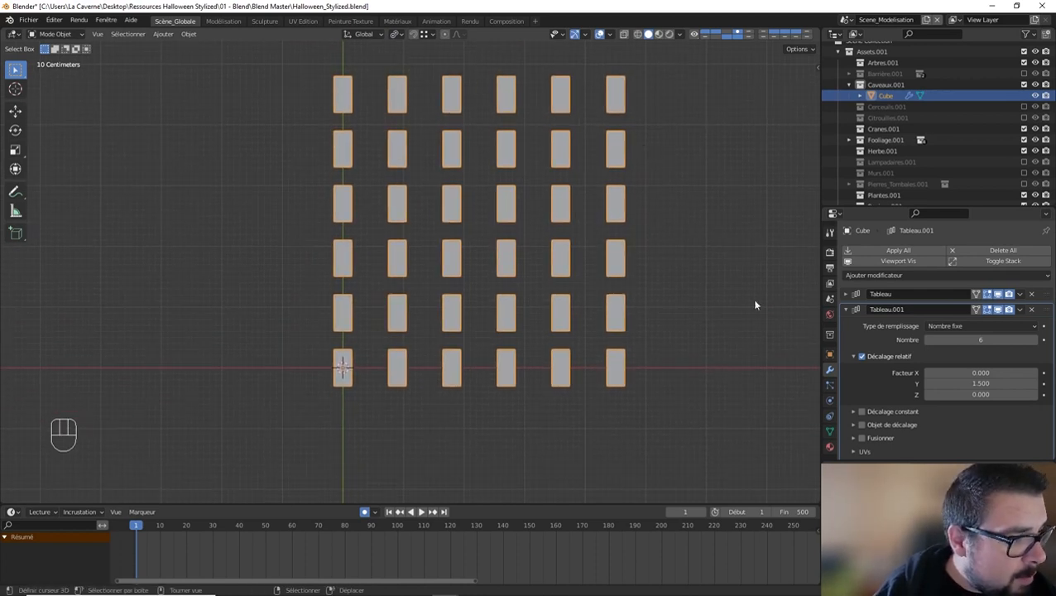
{"action": "left_click", "coordinate": [846, 308]}
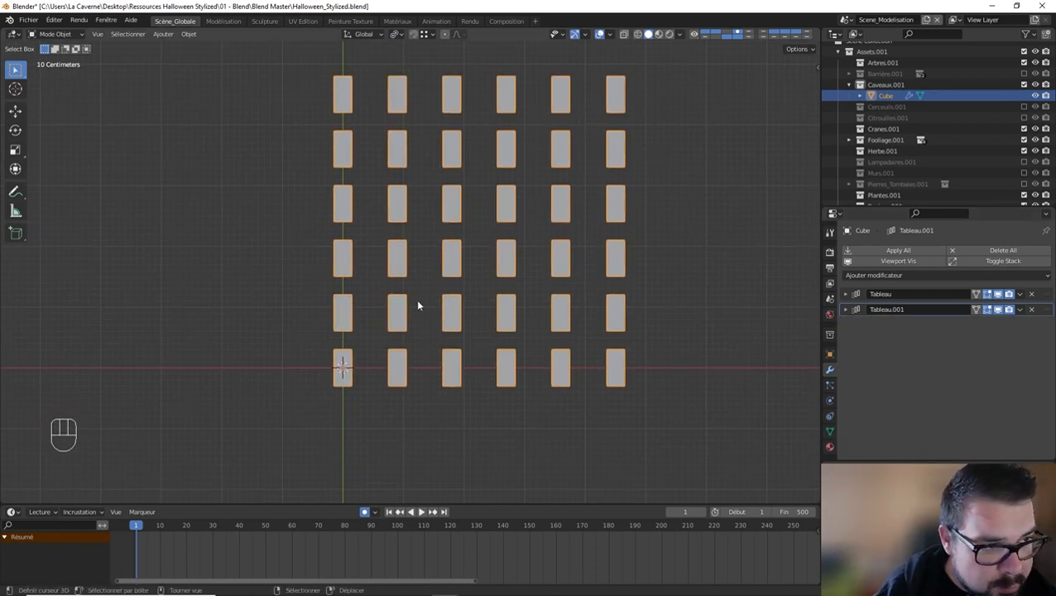
Step: Duplicate the arrayed block in place and rotate the copy -90° around the Z axis
{"action": "key", "text": "shift+d"}
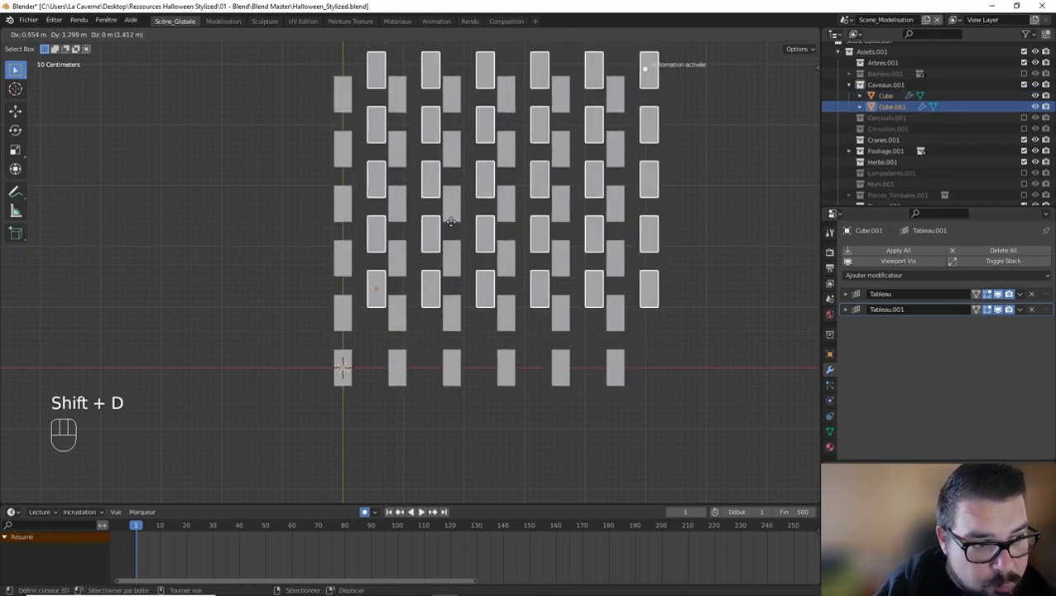
{"action": "right_click", "coordinate": [451, 221]}
{"action": "type", "text": "rz90"}
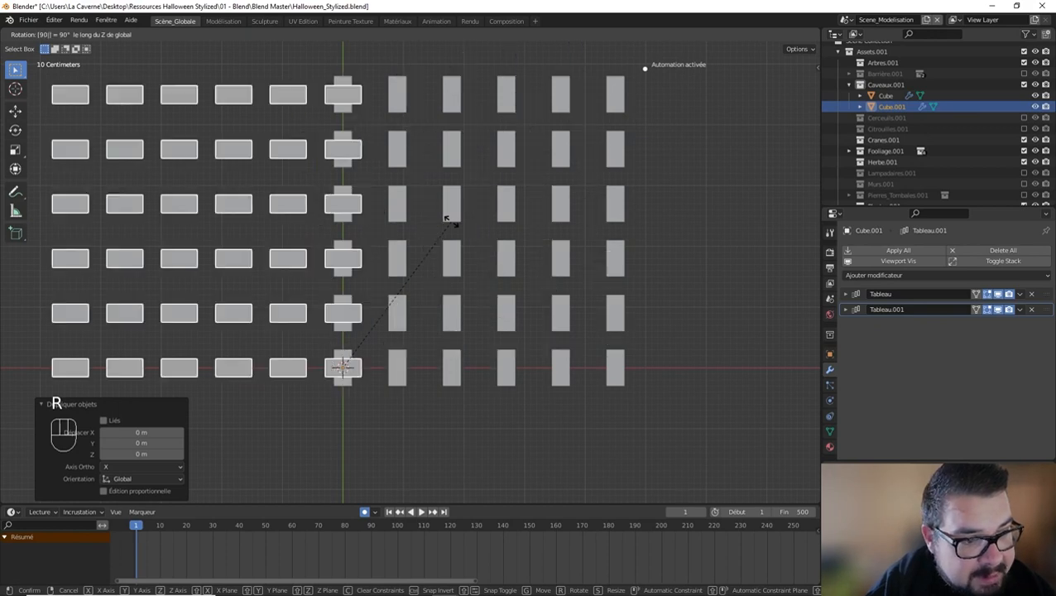
{"action": "key", "text": "minus"}
{"action": "left_click", "coordinate": [447, 220]}
Step: Move the rotated copy about 4.94 m along Y, so its rows overlap the upright blocks' grid
{"action": "key", "text": "g"}
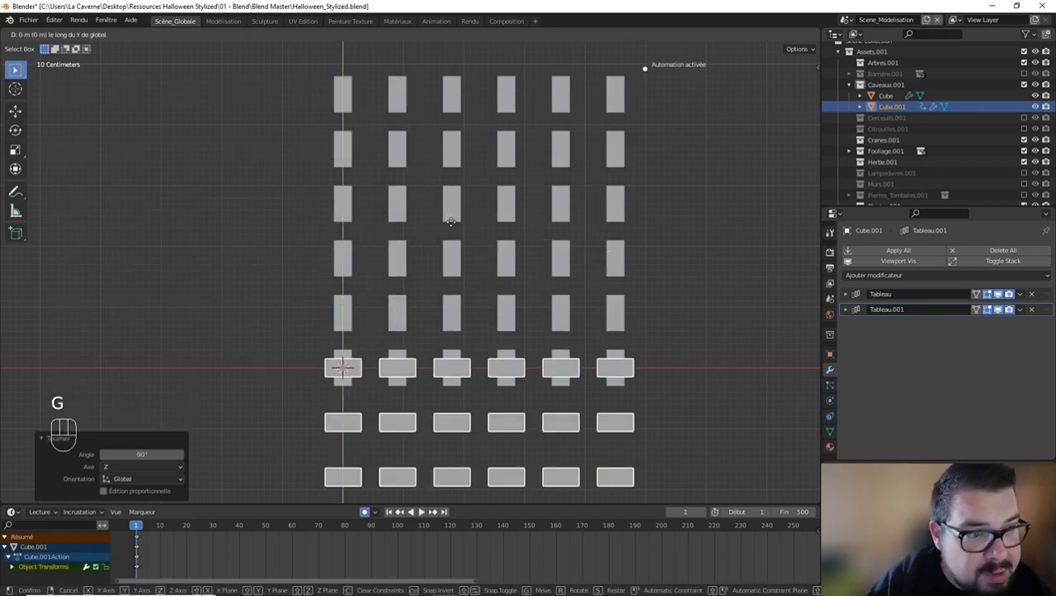
{"action": "key", "text": "y"}
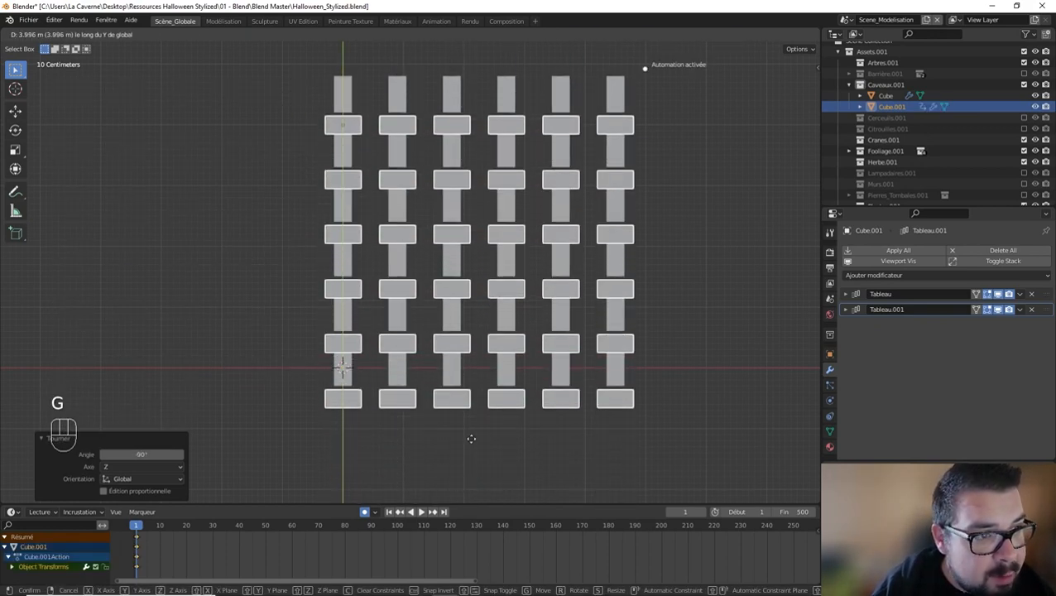
{"action": "key", "text": "shift"}
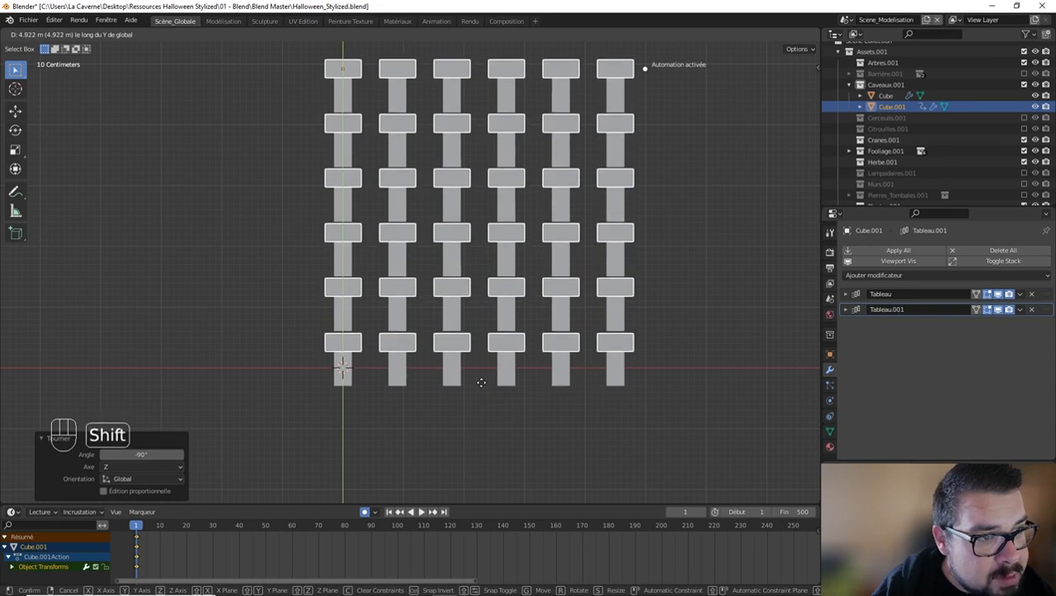
{"action": "left_click", "coordinate": [487, 370]}
{"action": "scroll", "coordinate": [501, 443], "scroll_direction": "up", "scroll_amount": 3}
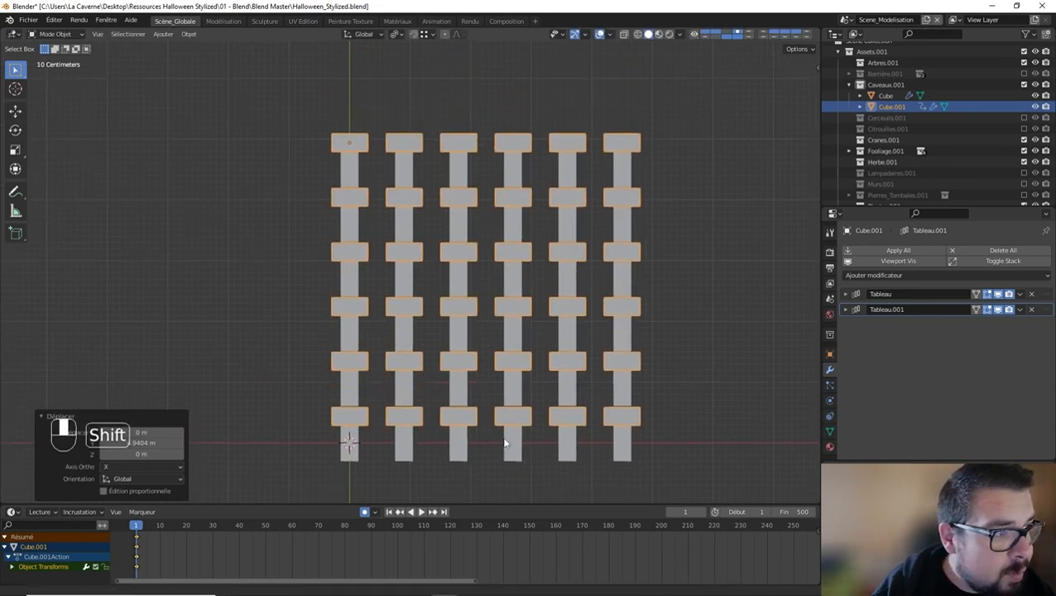
Step: Turn on snapping and move the rotated copy so its left edges line up with the upright blocks' left edges
{"action": "key", "text": "g"}
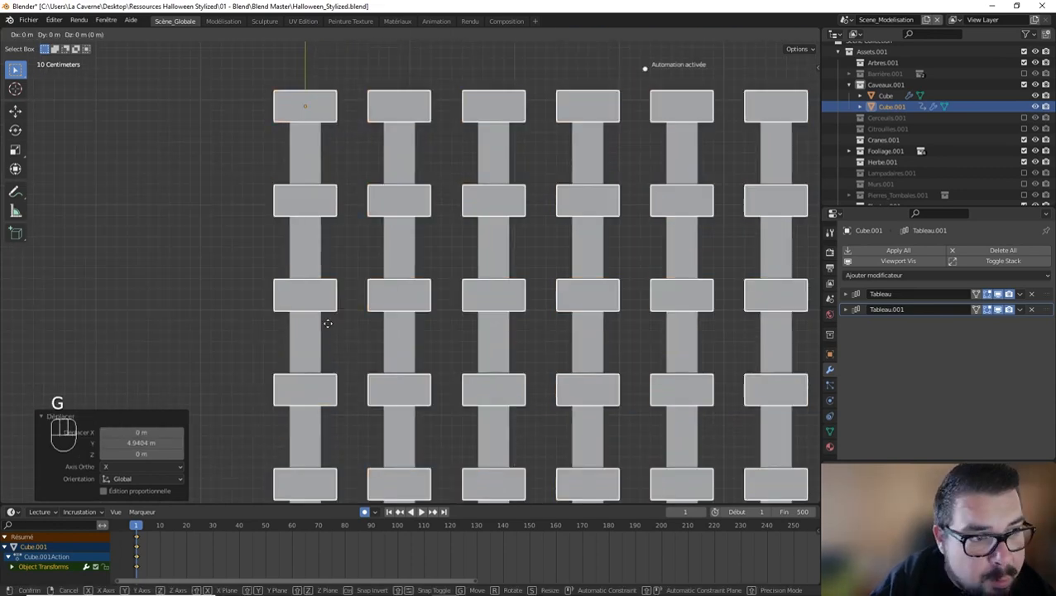
{"action": "right_click", "coordinate": [284, 135]}
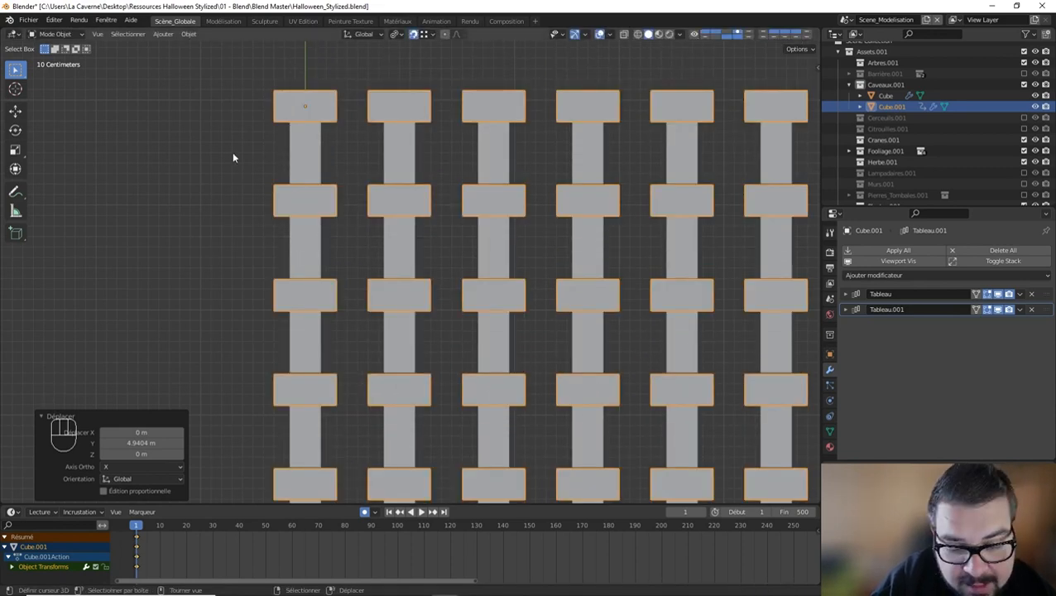
{"action": "key", "text": "g"}
{"action": "right_click", "coordinate": [290, 130]}
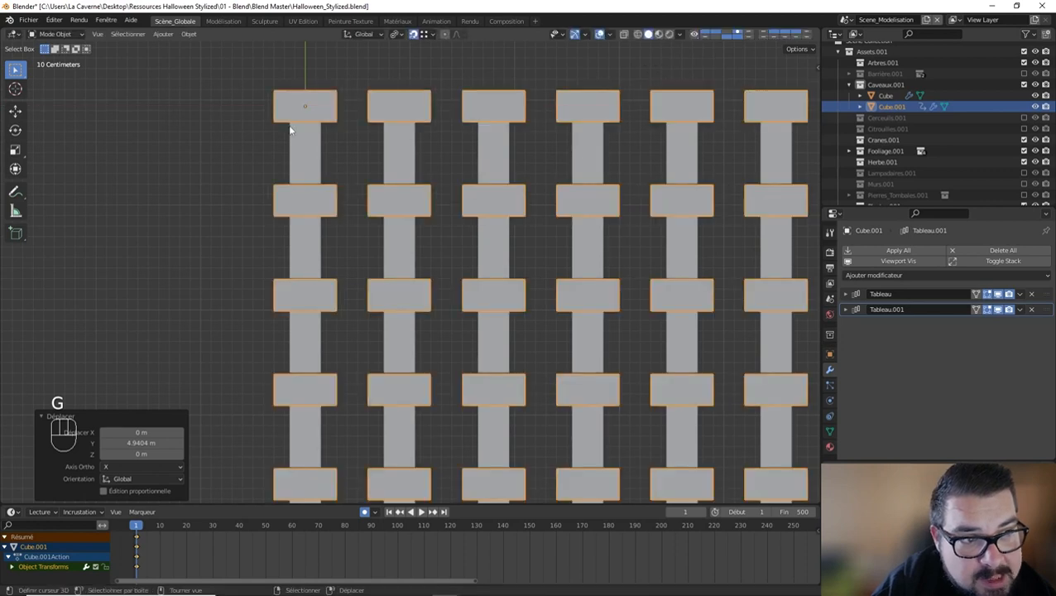
{"action": "key", "text": "g"}
{"action": "left_click", "coordinate": [307, 146]}
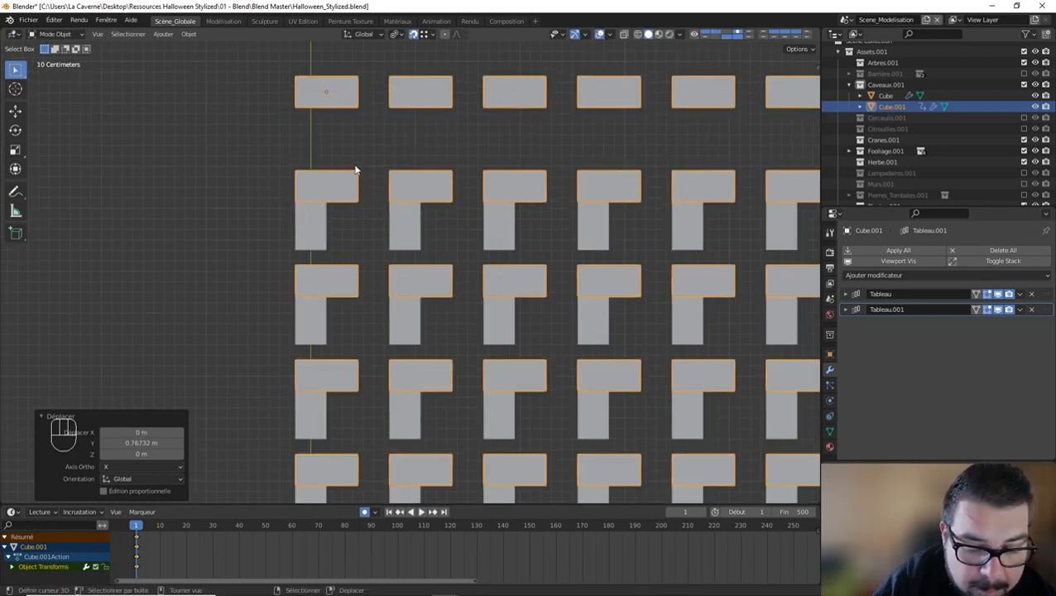
Step: Move the rotated copy along Y, snapping its top edges flush with the upright blocks' top edges
{"action": "key", "text": "g"}
{"action": "middle_click", "coordinate": [356, 167]}
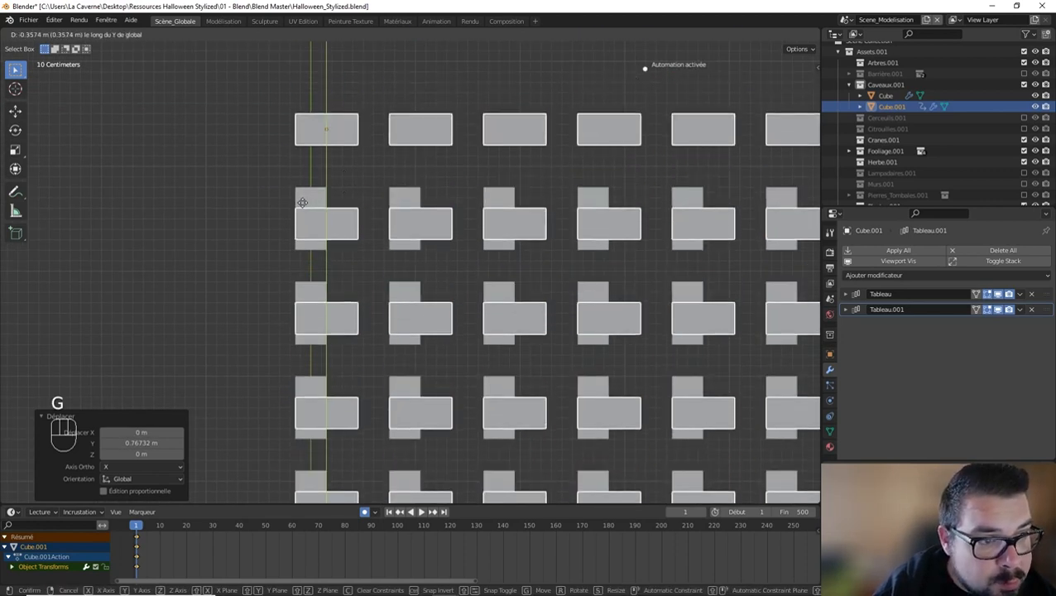
{"action": "left_click", "coordinate": [296, 190]}
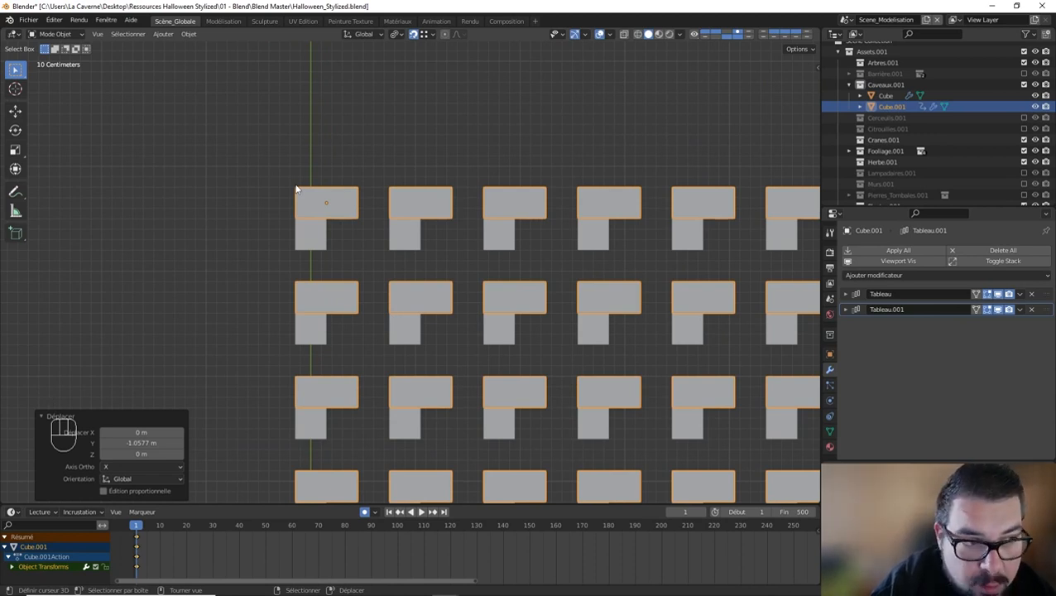
Step: Move the rotated copy 0.3 m along Y so its blocks sit directly above the upright ones
{"action": "key", "text": "g"}
{"action": "key", "text": "y"}
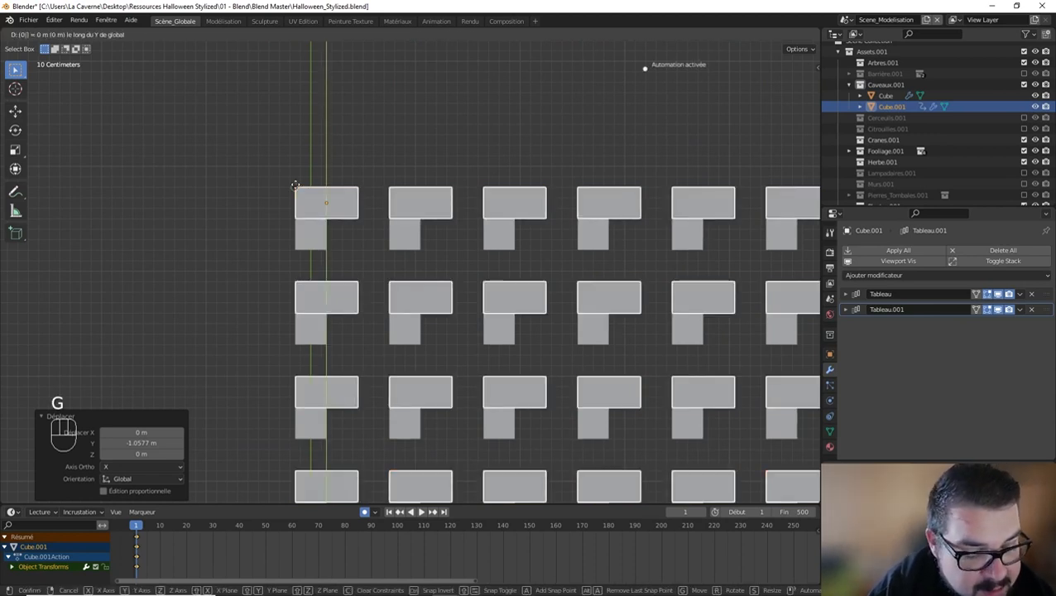
{"action": "left_click", "coordinate": [296, 183]}
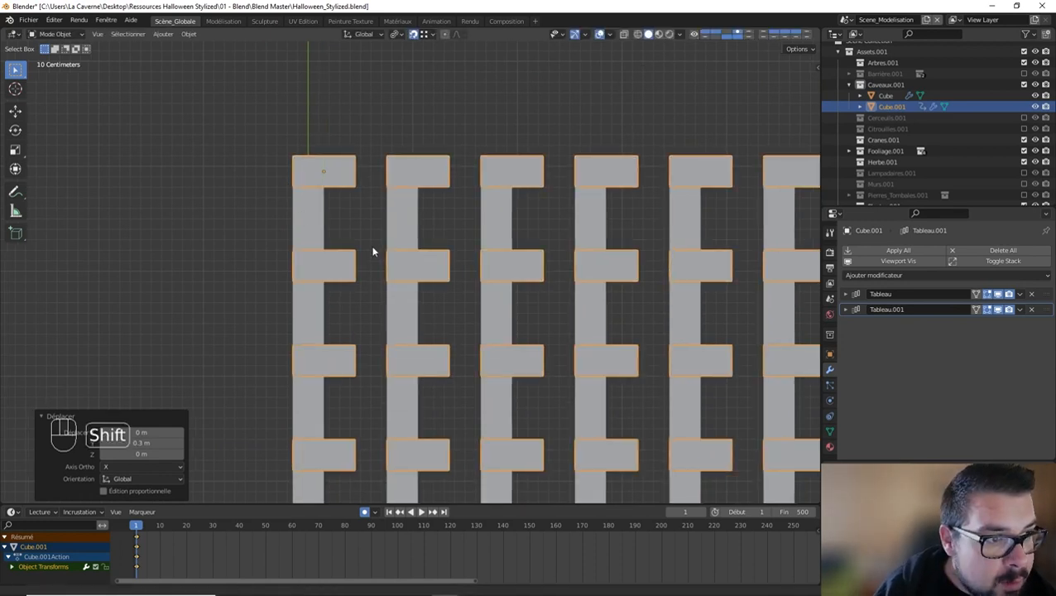
{"action": "middle_click_drag", "start_coordinate": [373, 250], "coordinate": [354, 253], "text": "shift"}
{"action": "scroll", "coordinate": [358, 281], "scroll_direction": "down", "scroll_amount": 2}
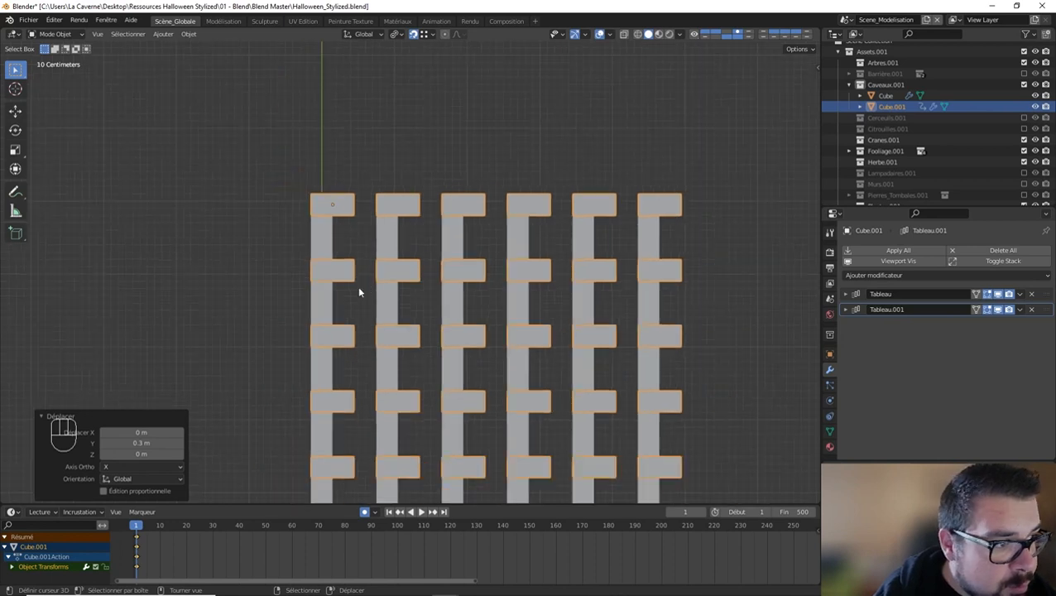
{"action": "scroll", "coordinate": [352, 176], "scroll_direction": "up", "scroll_amount": 2}
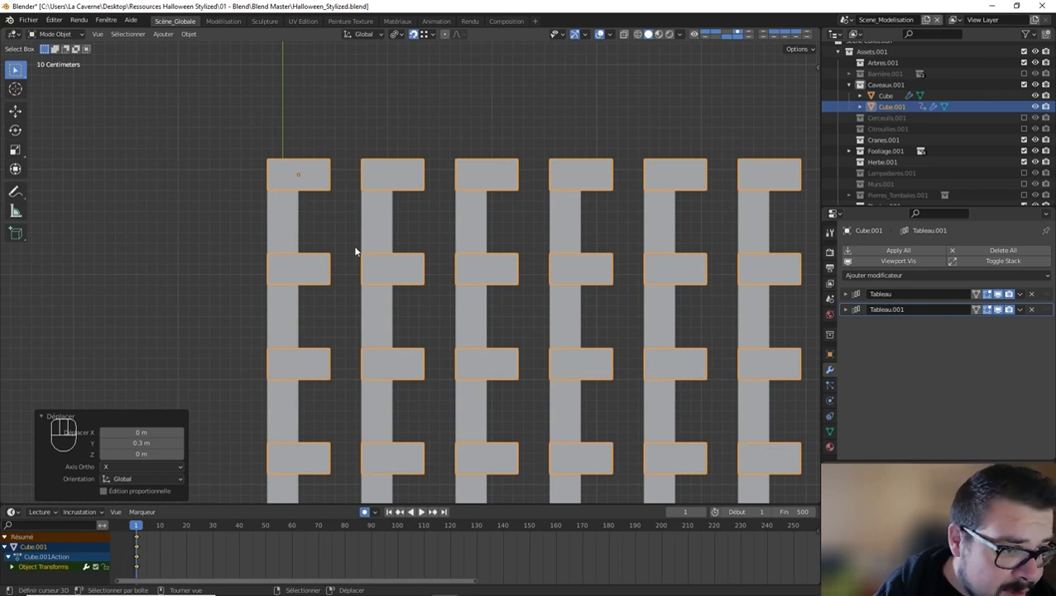
Step: Duplicate the horizontal blocks in place and move the new copy 0.3 m along X
{"action": "key", "text": "shift"}
{"action": "key", "text": "shift+d"}
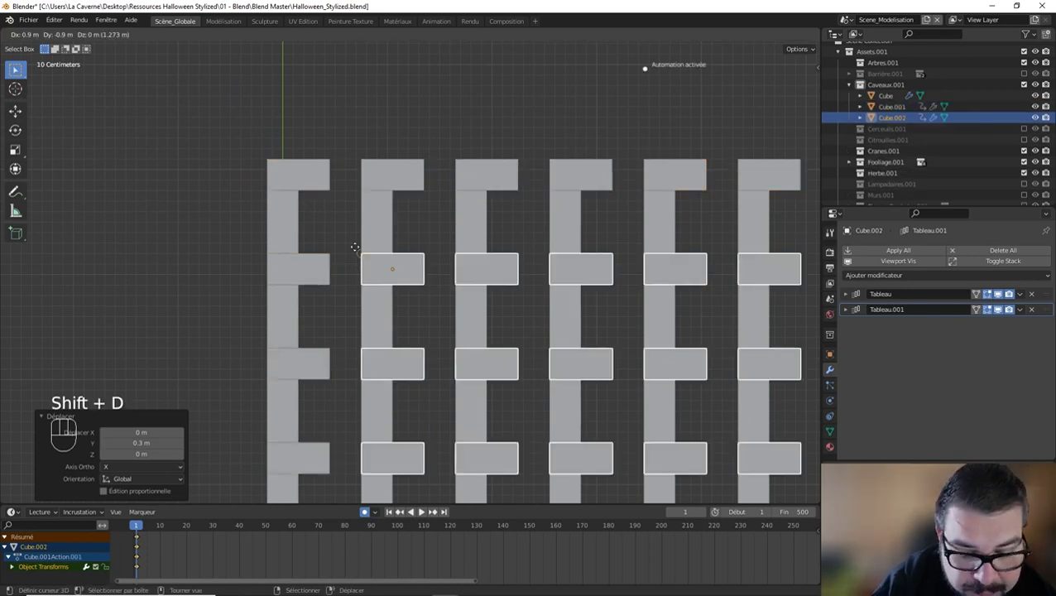
{"action": "right_click", "coordinate": [357, 245]}
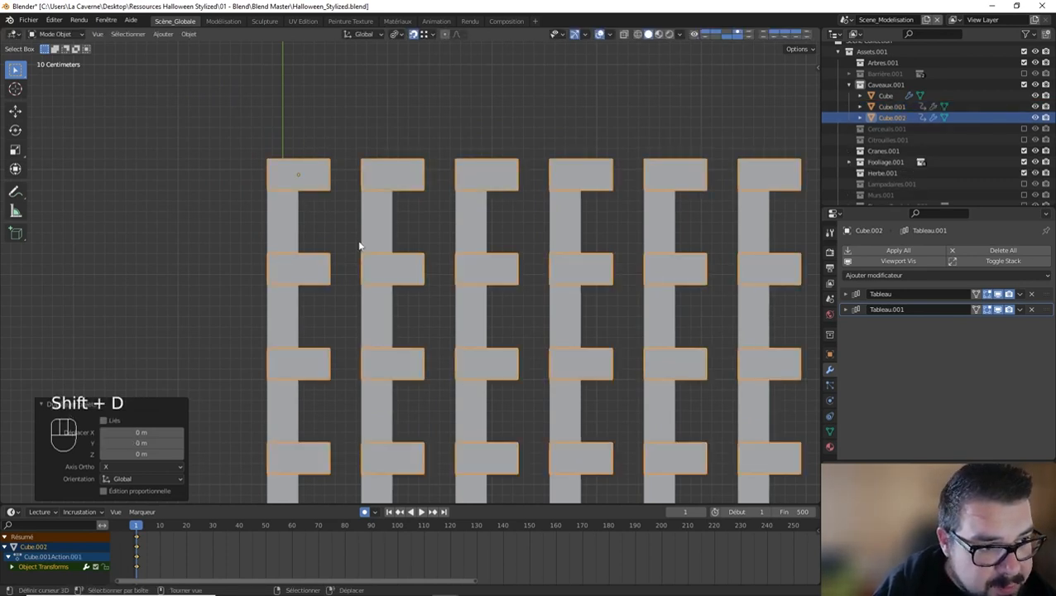
{"action": "key", "text": "g"}
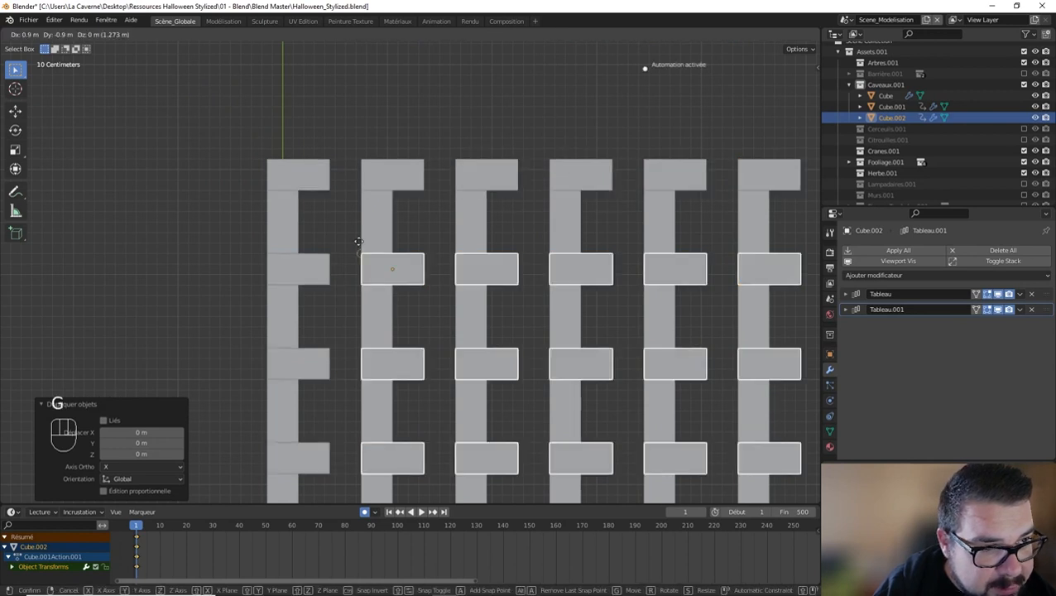
{"action": "type", "text": "x0.3"}
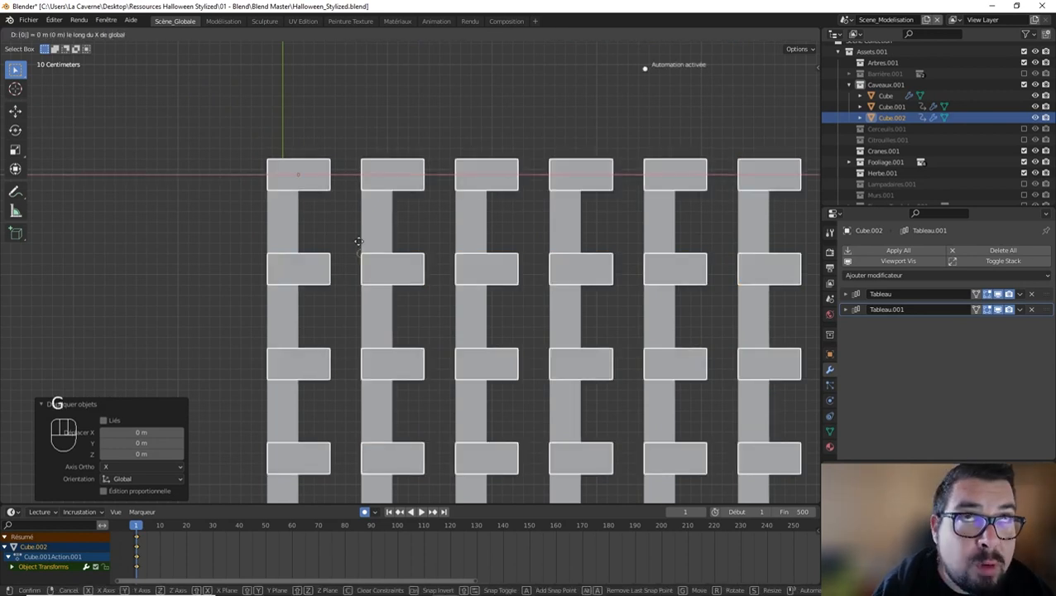
{"action": "key", "text": "Return"}
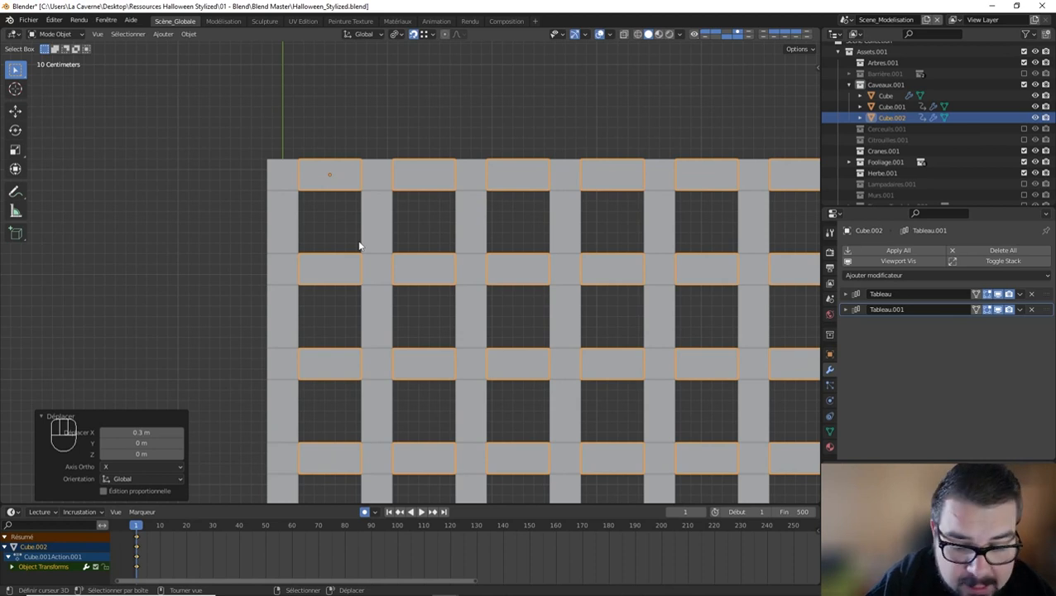
{"action": "type", "text": "gy"}
{"action": "type", "text": "0.3"}
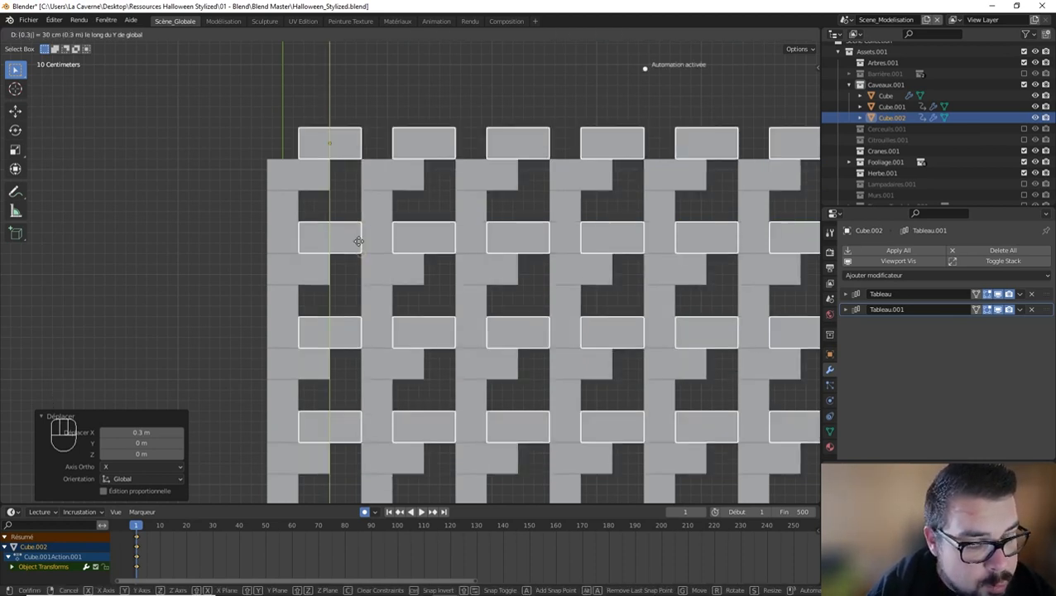
{"action": "key", "text": "BackSpace"}
{"action": "key", "text": "BackSpace"}
{"action": "key", "text": "BackSpace"}
{"action": "key", "text": "Return"}
Step: Move the new copy of the horizontal blocks -0.3 m along Y, one row below the first set
{"action": "type", "text": "gy-0.3"}
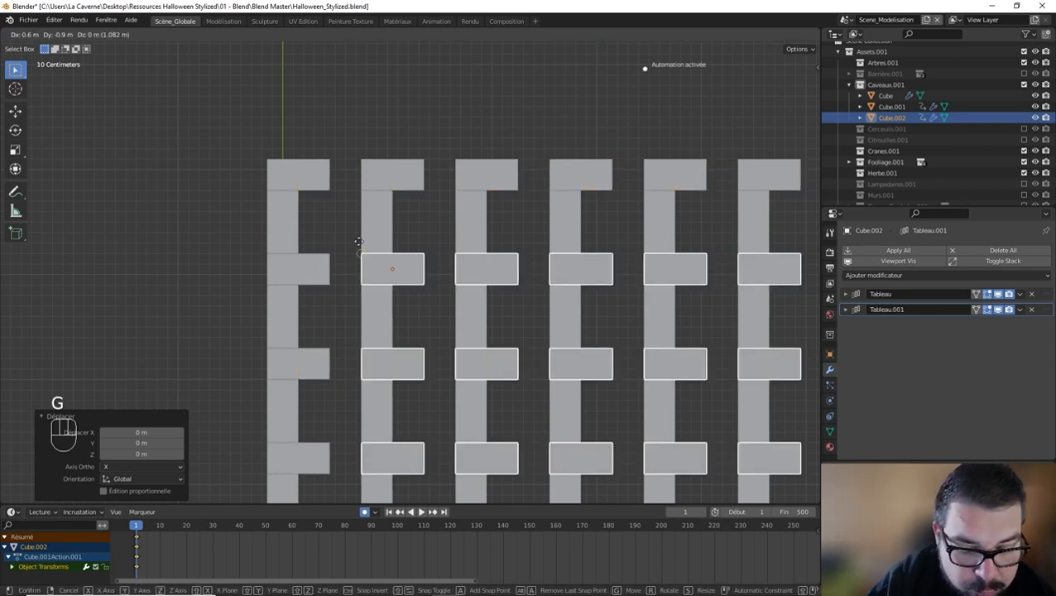
{"action": "key", "text": "Return"}
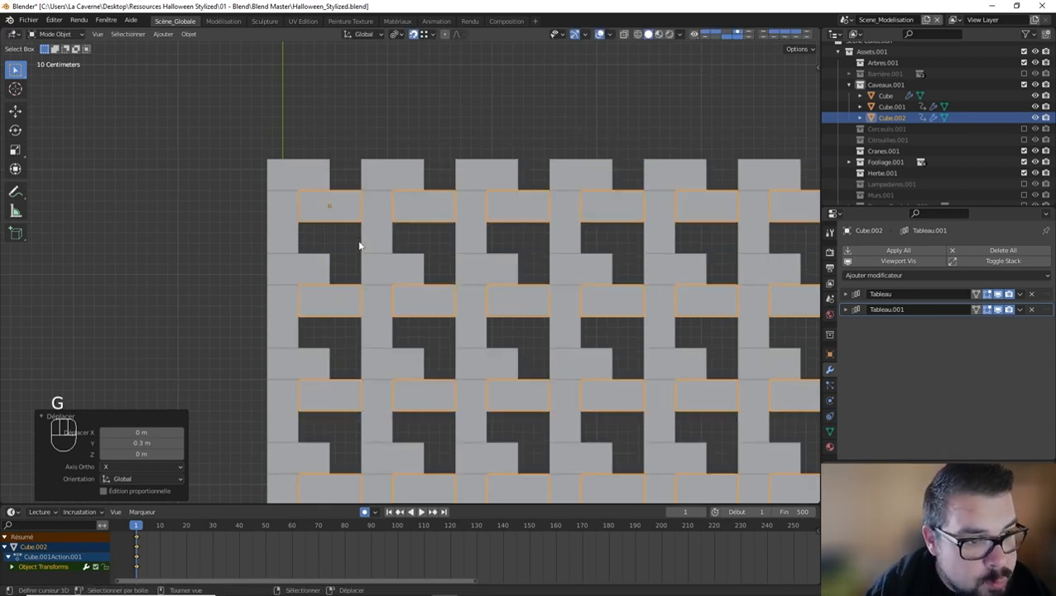
{"action": "scroll", "coordinate": [369, 266], "scroll_direction": "down", "scroll_amount": 4}
{"action": "middle_click_drag", "start_coordinate": [415, 337], "coordinate": [416, 247], "text": "shift"}
{"action": "scroll", "coordinate": [417, 259], "scroll_direction": "up", "scroll_amount": 2}
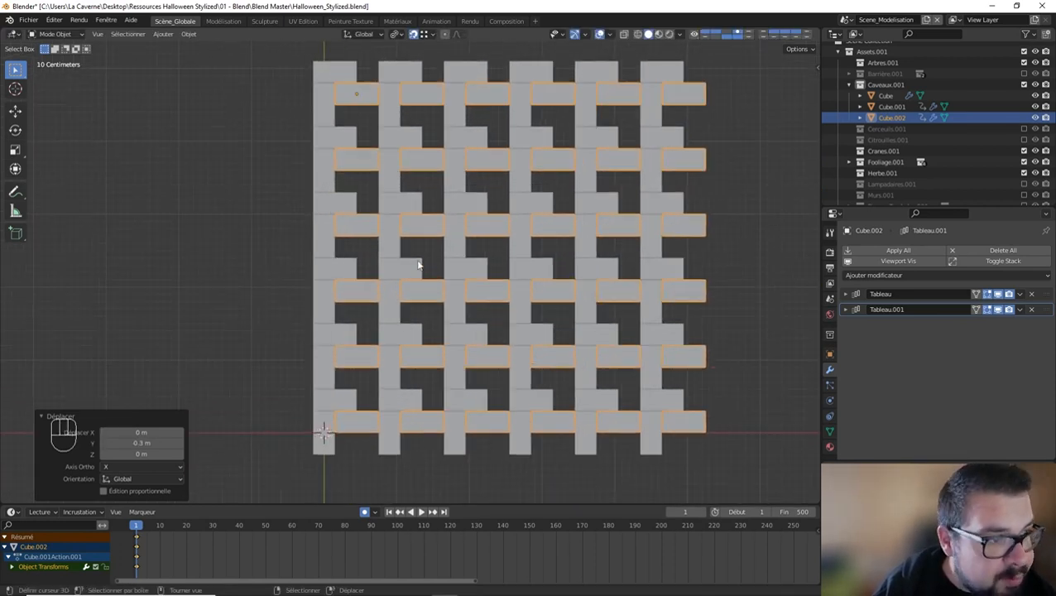
{"action": "middle_click_drag", "start_coordinate": [389, 198], "coordinate": [389, 239], "text": "shift"}
{"action": "middle_click_drag", "start_coordinate": [370, 137], "coordinate": [369, 172], "text": "shift"}
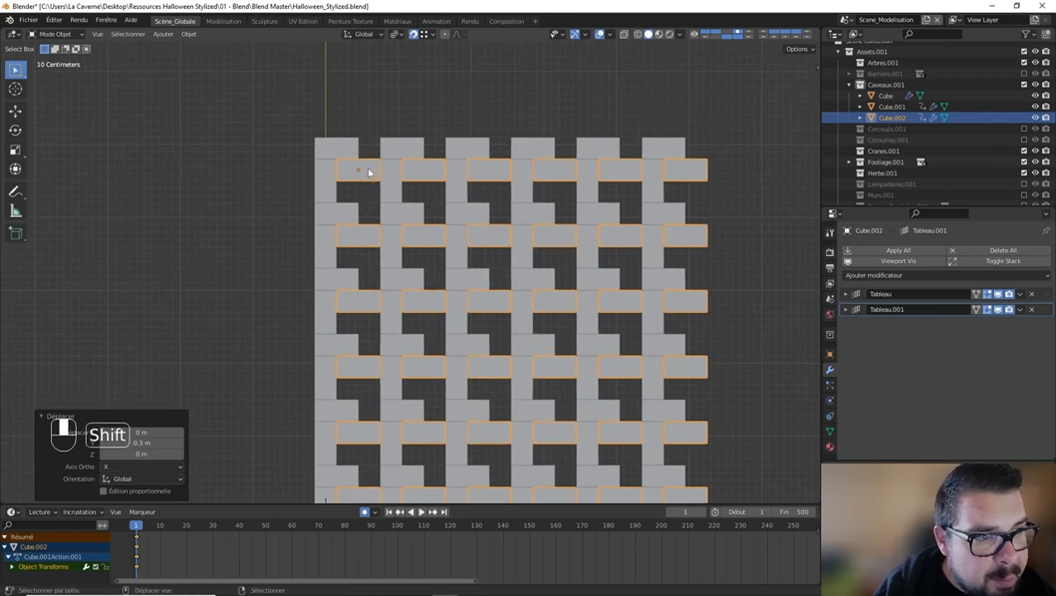
Step: Duplicate the original upright blocks and move the copy 0.6 m along X
{"action": "scroll", "coordinate": [369, 179], "scroll_direction": "up", "scroll_amount": 2}
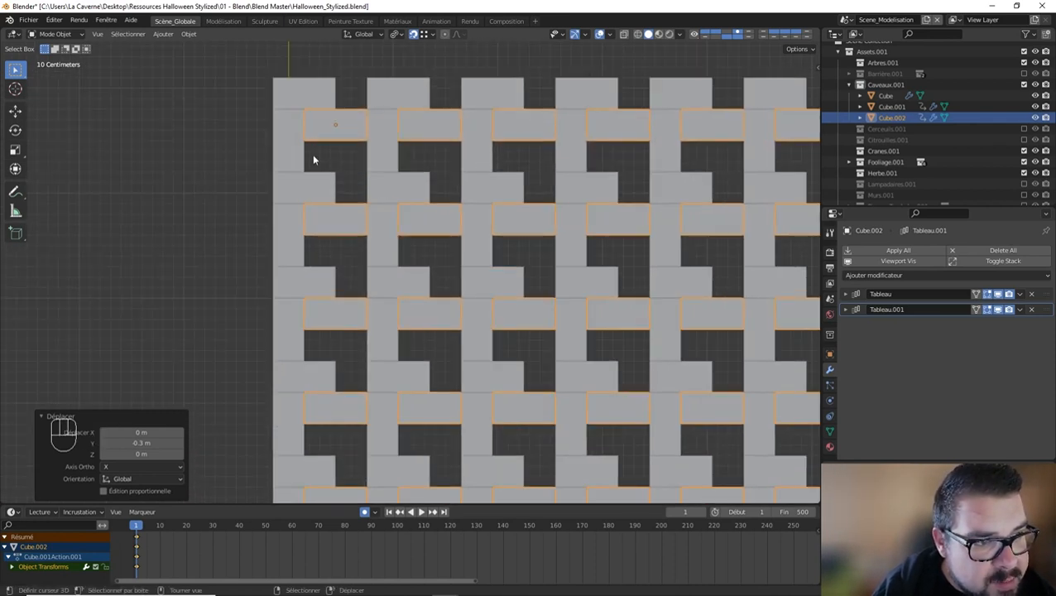
{"action": "left_click", "coordinate": [286, 155]}
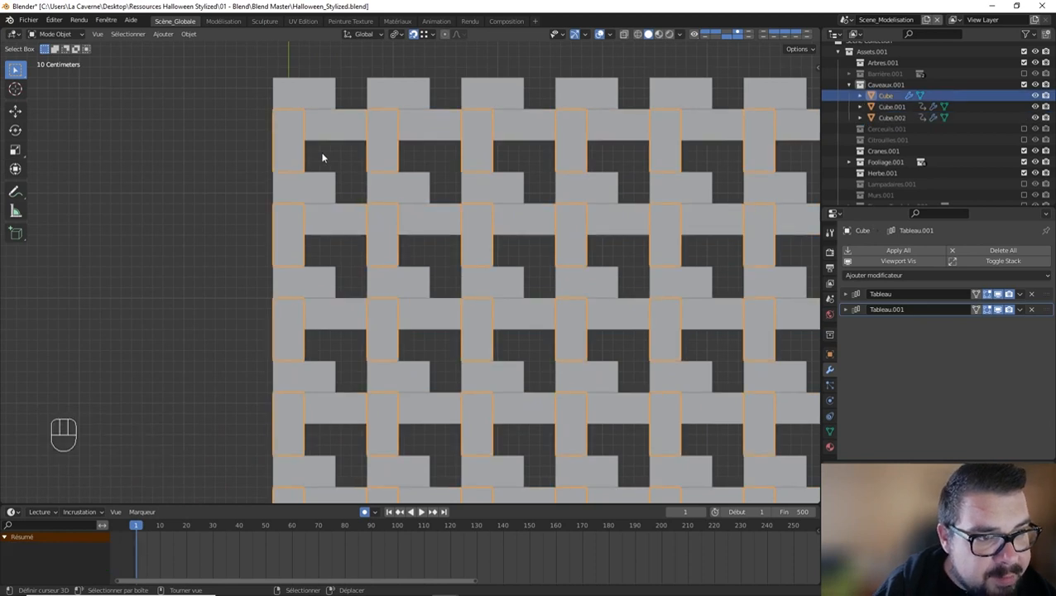
{"action": "key", "text": "shift+d"}
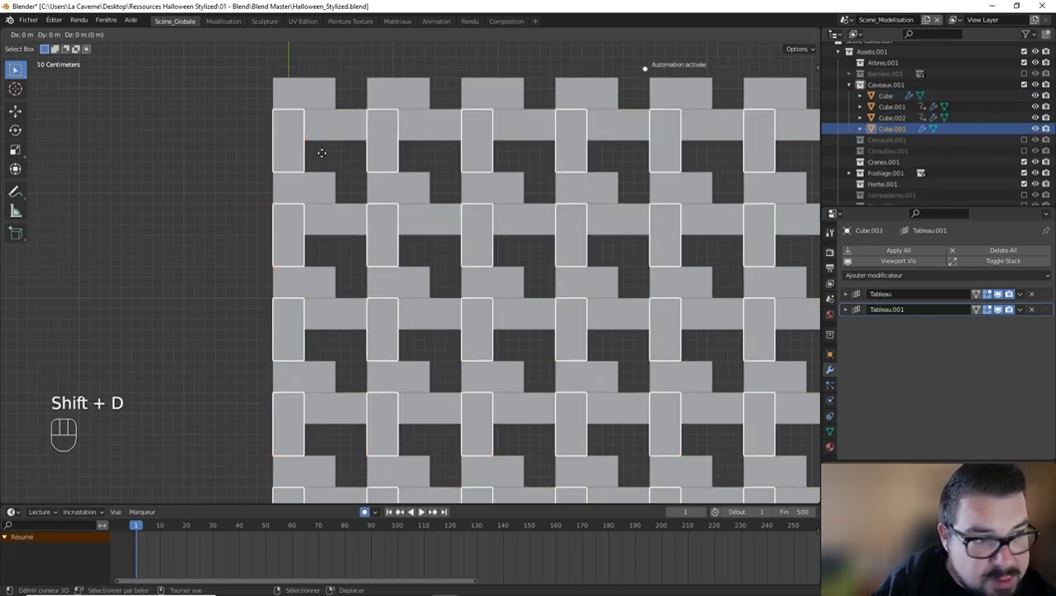
{"action": "key", "text": "x"}
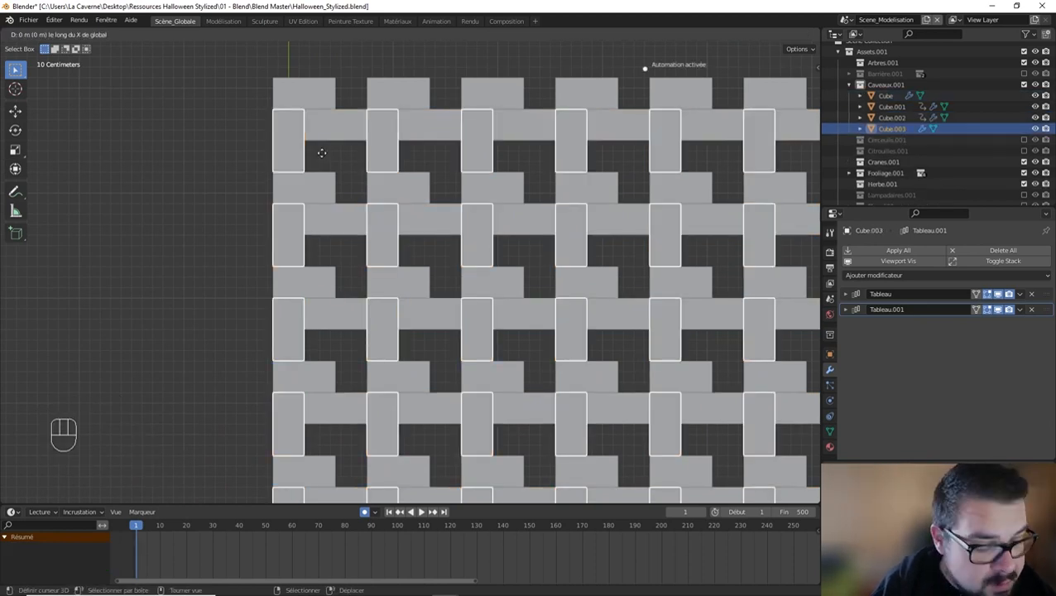
{"action": "type", "text": "0.6"}
{"action": "key", "text": "Return"}
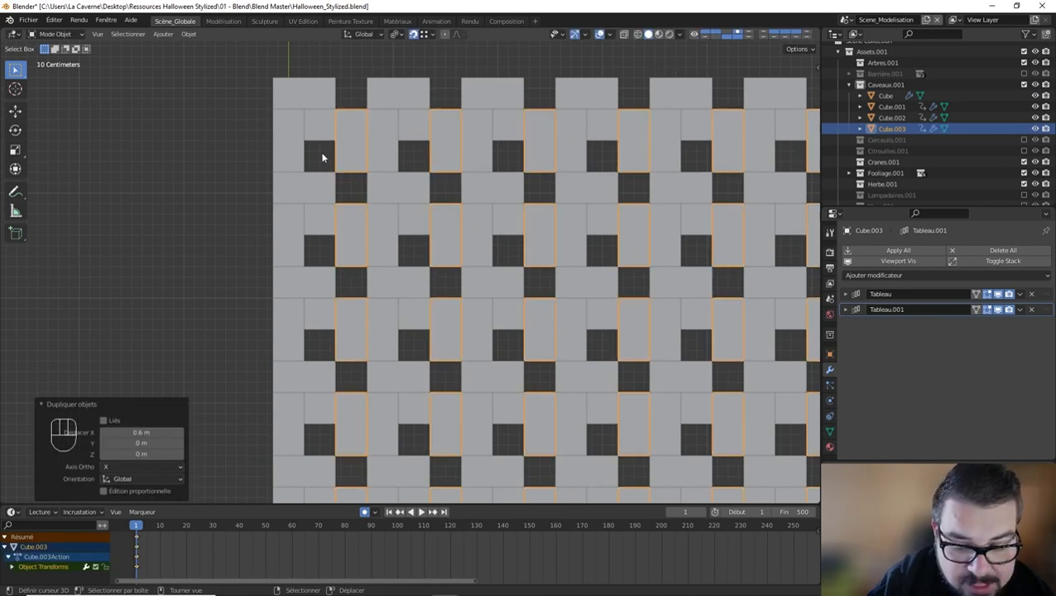
Step: Move the new copy of the upright blocks -0.3 m along Y, then deselect everything
{"action": "type", "text": "gy0.3"}
{"action": "left_click", "coordinate": [322, 156]}
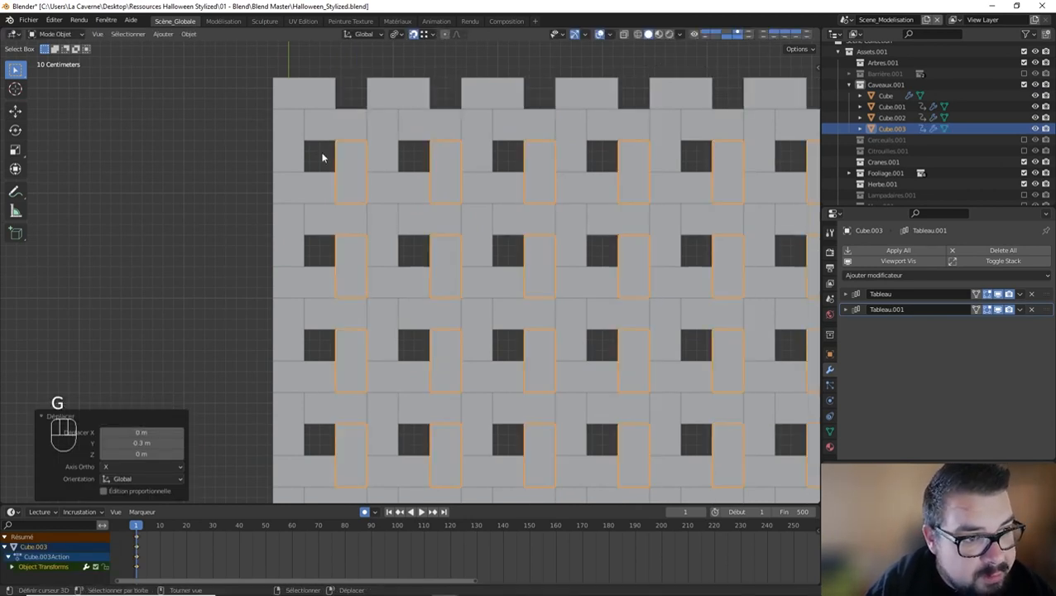
{"action": "key", "text": "a"}
{"action": "left_click", "coordinate": [338, 158]}
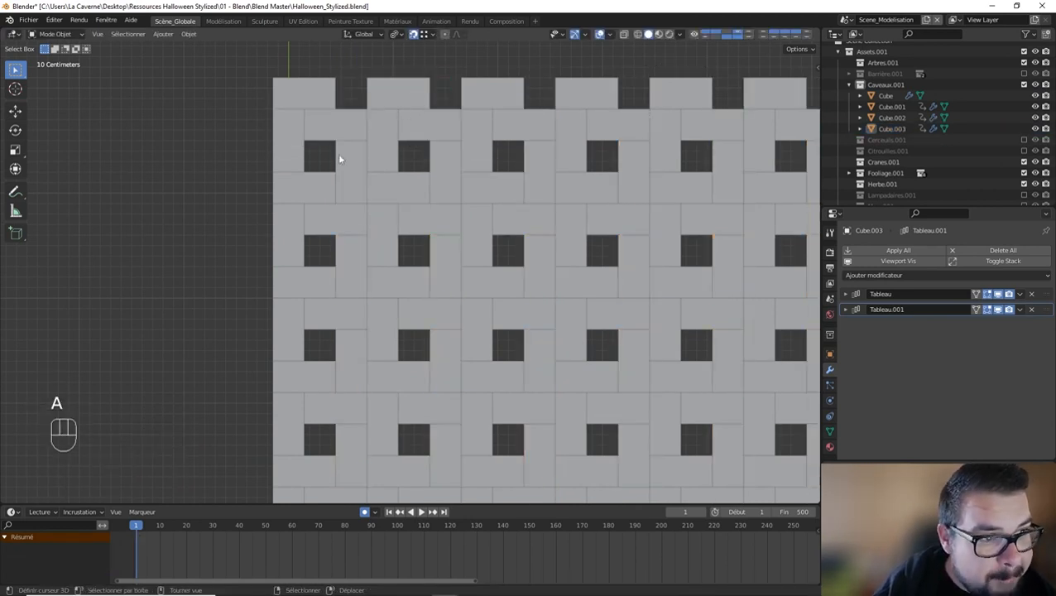
Step: Duplicate the original upright blocks again and move the copy 0.3 m along X over the square holes
{"action": "left_click", "coordinate": [294, 145]}
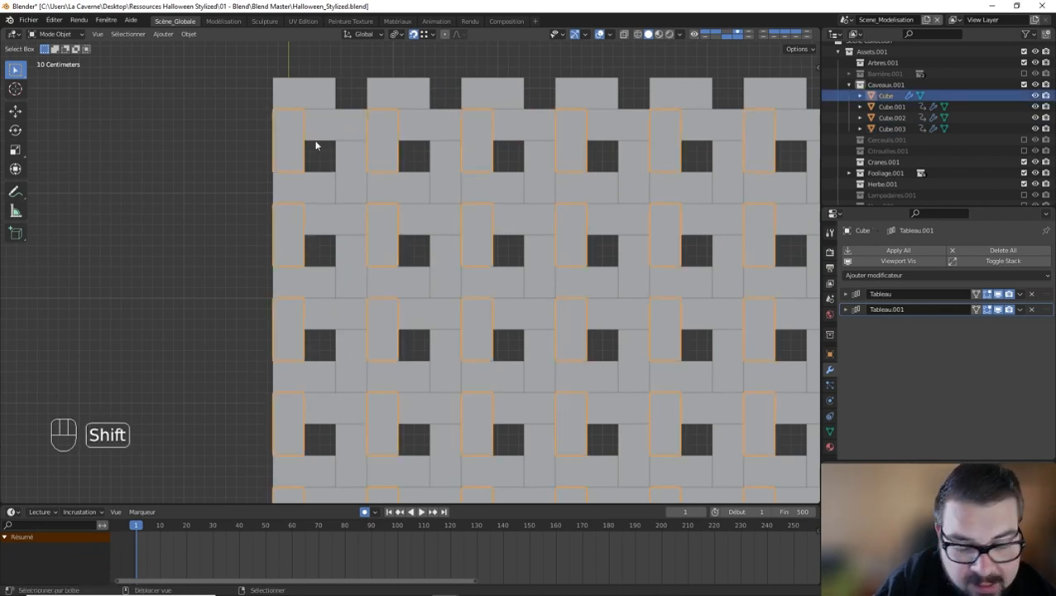
{"action": "key", "text": "shift+d"}
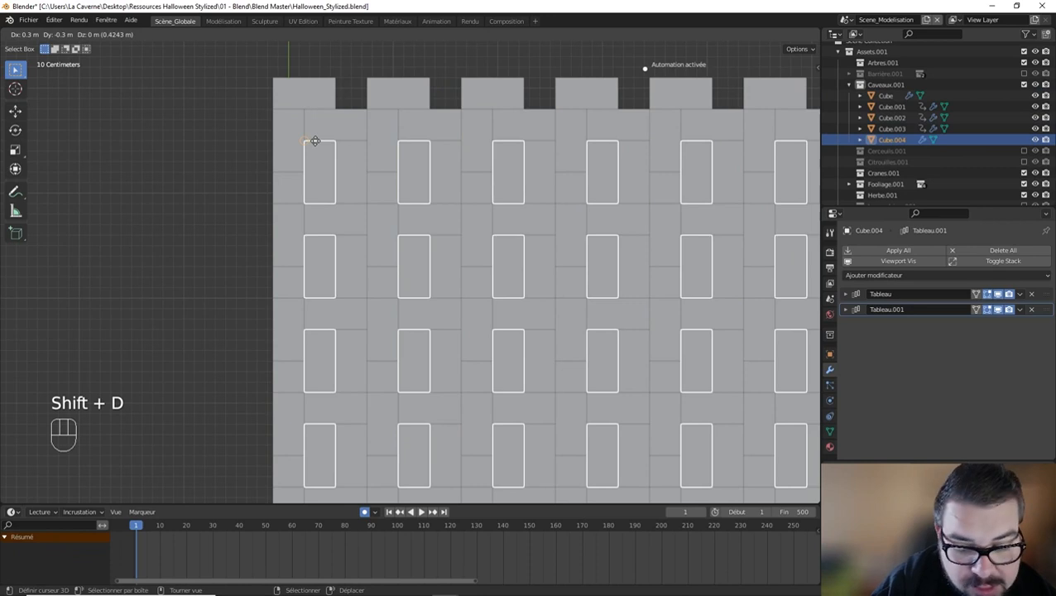
{"action": "key", "text": "x"}
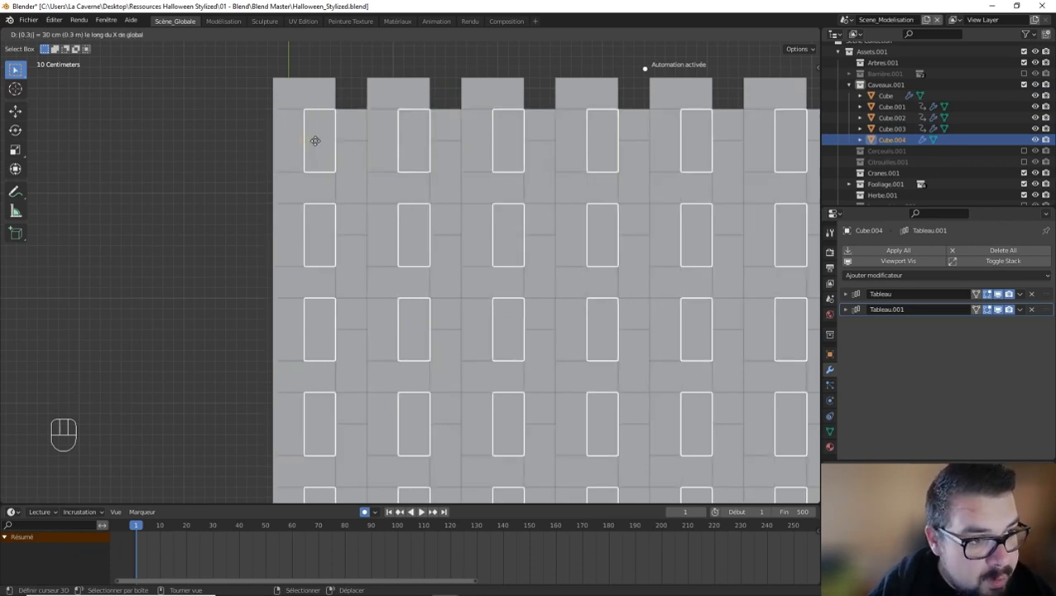
{"action": "left_click", "coordinate": [315, 143]}
Step: Edit the mesh of the hole-filling copy and add one centered loop cut across its base block, halving its length
{"action": "key", "text": "Tab"}
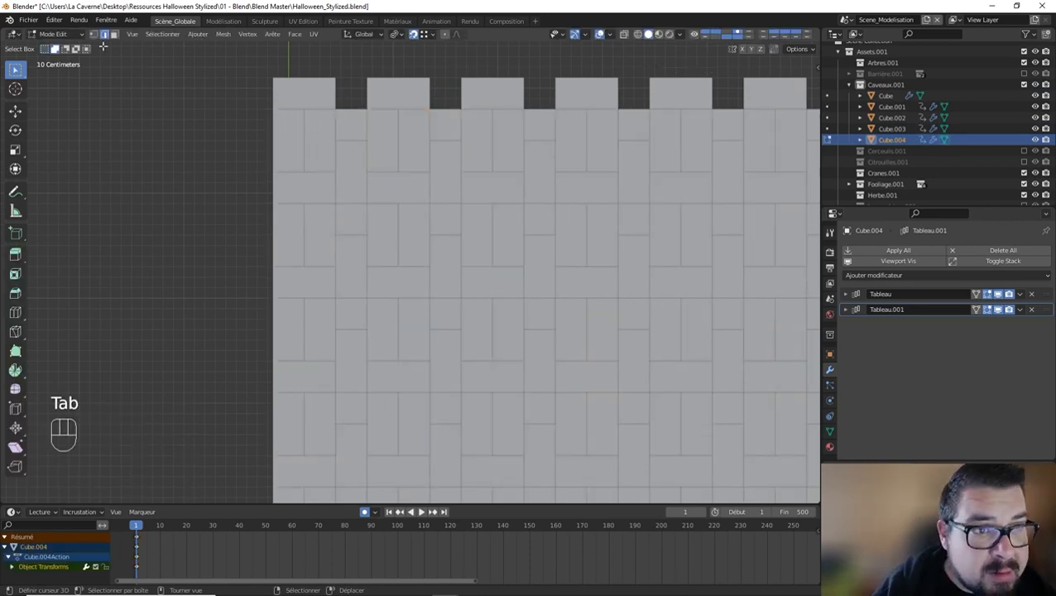
{"action": "scroll", "coordinate": [368, 163], "scroll_direction": "down", "scroll_amount": 4}
{"action": "scroll", "coordinate": [374, 242], "scroll_direction": "up", "scroll_amount": 1}
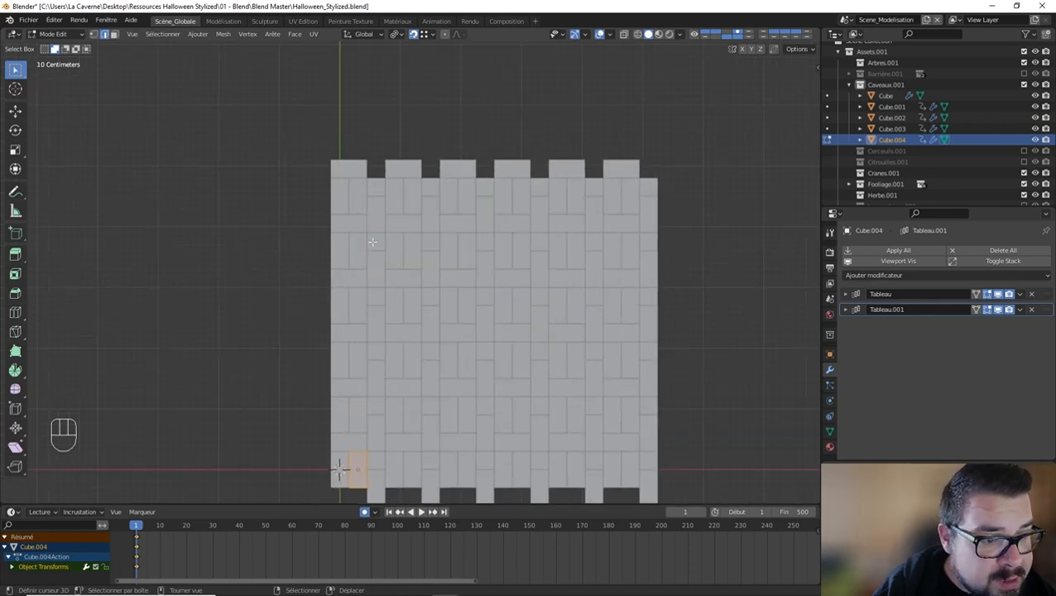
{"action": "middle_click_drag", "start_coordinate": [374, 242], "coordinate": [416, 87], "text": "shift"}
{"action": "scroll", "coordinate": [397, 346], "scroll_direction": "up", "scroll_amount": 3}
{"action": "key", "text": "ctrl+r"}
{"action": "left_click", "coordinate": [398, 347]}
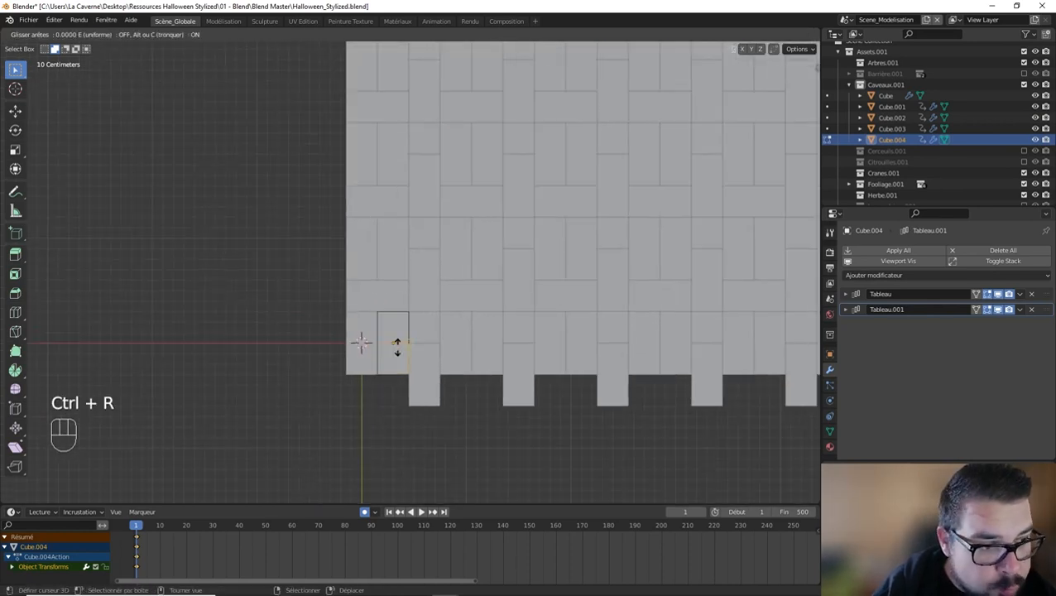
{"action": "right_click", "coordinate": [397, 347]}
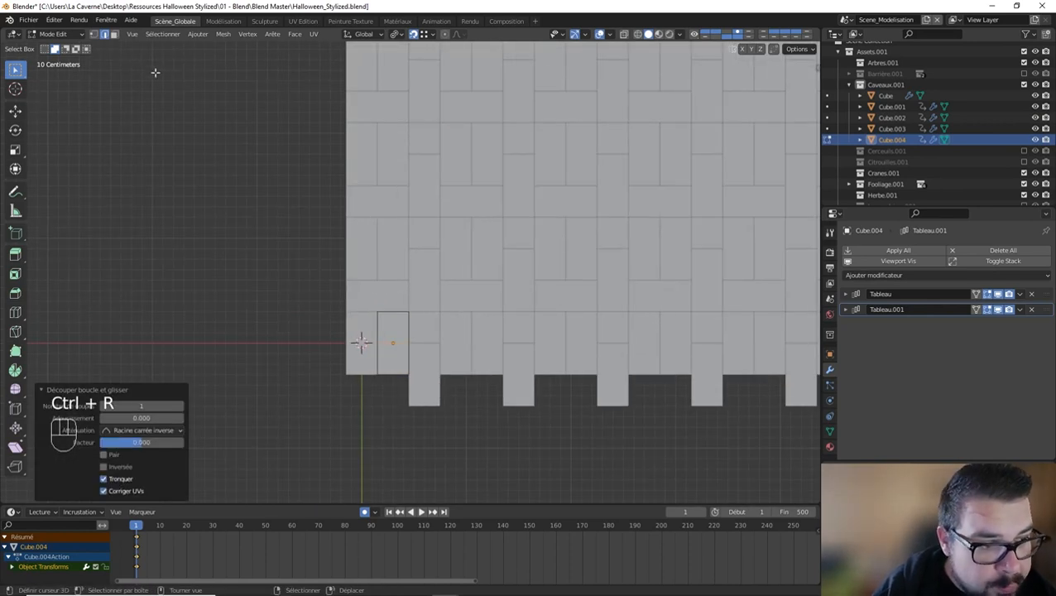
Step: Try to delete the top face of the base block's front half
{"action": "left_click", "coordinate": [396, 359]}
{"action": "key", "text": "x"}
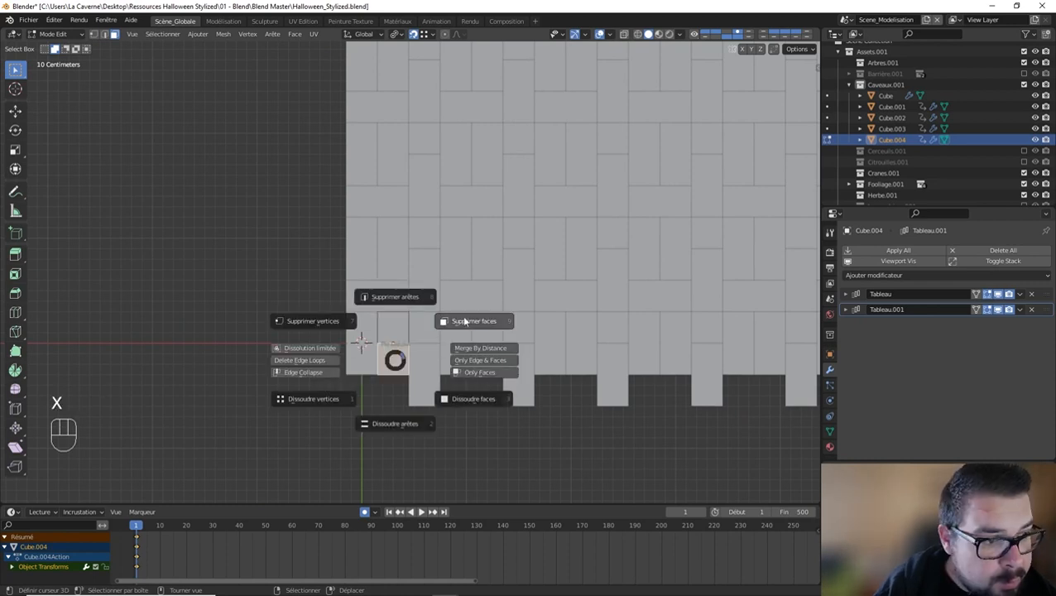
{"action": "left_click", "coordinate": [465, 320]}
{"action": "key", "text": "Tab"}
{"action": "key", "text": "Tab"}
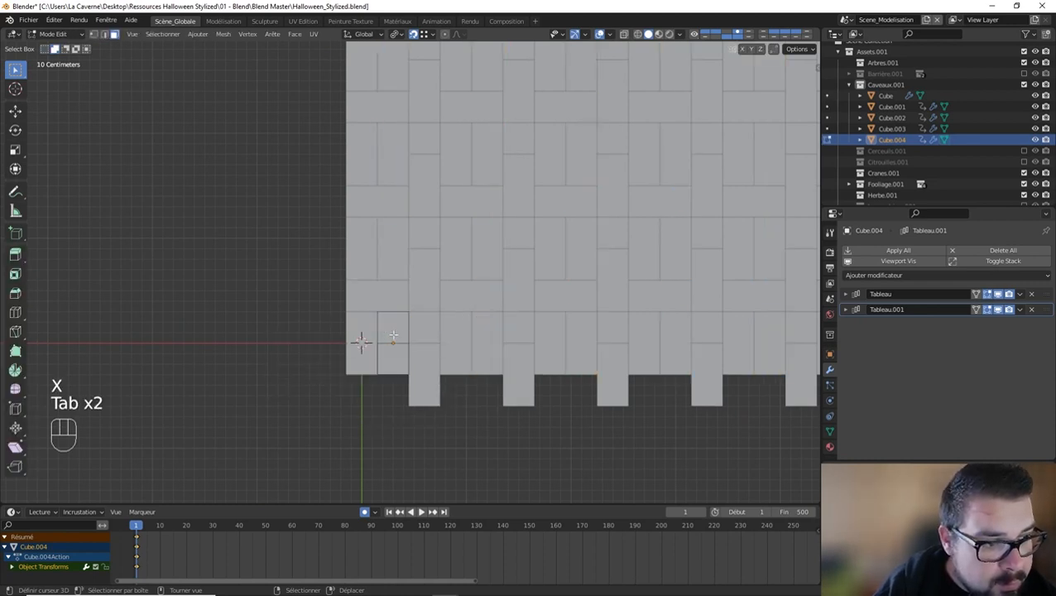
{"action": "middle_click_drag", "start_coordinate": [383, 334], "coordinate": [424, 262]}
{"action": "key", "text": "ctrl+z"}
{"action": "key", "text": "ctrl+z"}
{"action": "key", "text": "ctrl+z"}
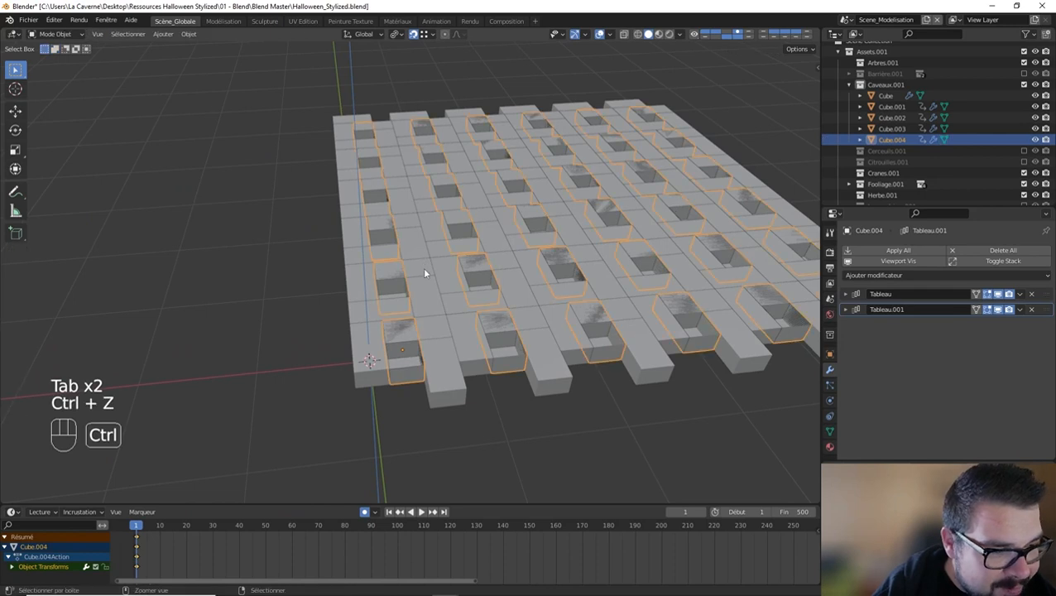
Step: Try to delete all faces of the base block's front half, including its end face
{"action": "right_click", "coordinate": [420, 356], "text": "alt+shift"}
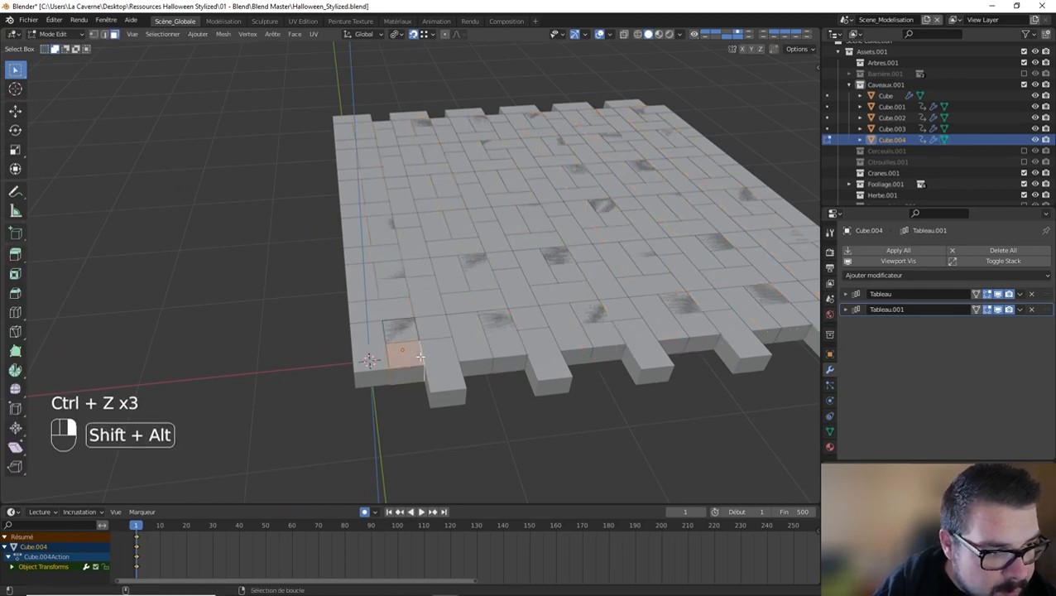
{"action": "right_click", "coordinate": [407, 374], "text": "shift"}
{"action": "key", "text": "x"}
{"action": "left_click", "coordinate": [462, 332]}
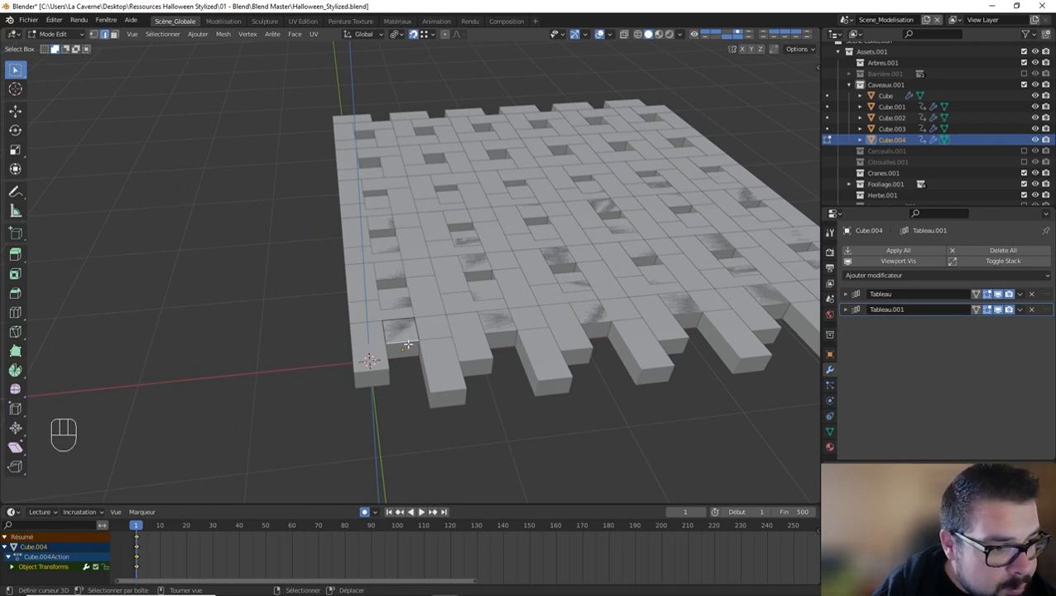
{"action": "key", "text": "ctrl+z"}
{"action": "key", "text": "ctrl+z"}
{"action": "key", "text": "ctrl+z"}
{"action": "key", "text": "ctrl+z"}
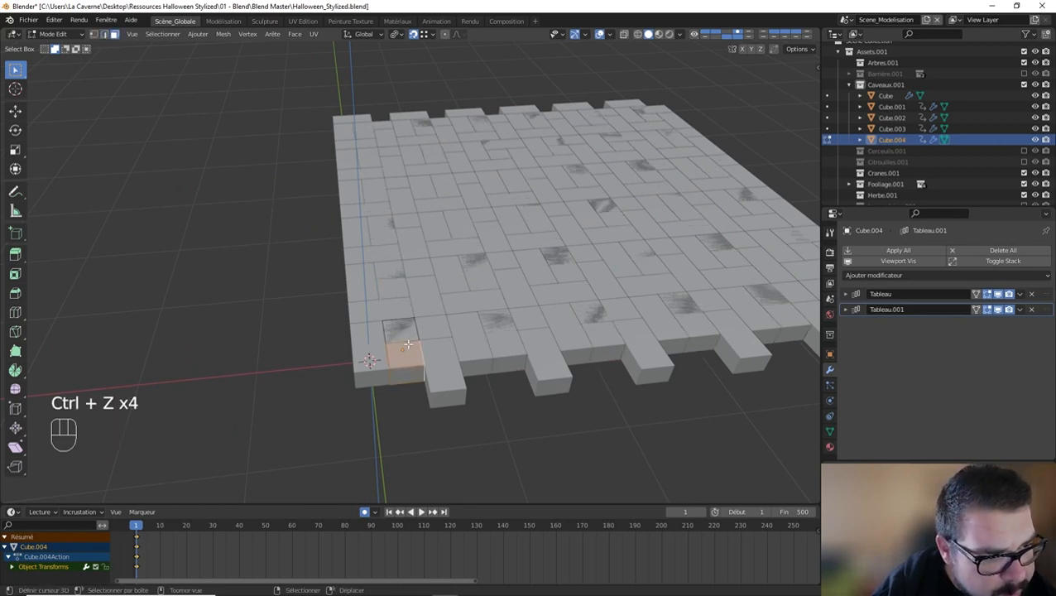
Step: Isolate the hole-filling blocks and delete the faces of the base block's rear half, which overlaps the neighbouring block
{"action": "key", "text": "a"}
{"action": "left_click", "coordinate": [402, 278]}
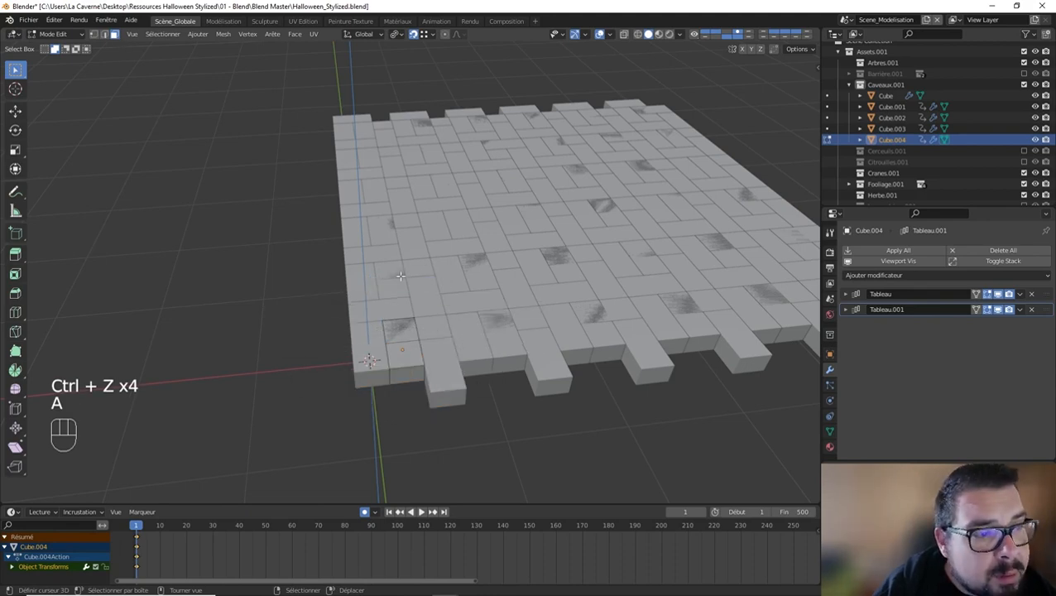
{"action": "left_click", "coordinate": [401, 331], "text": "alt+shift"}
{"action": "key", "text": "KP_Divide"}
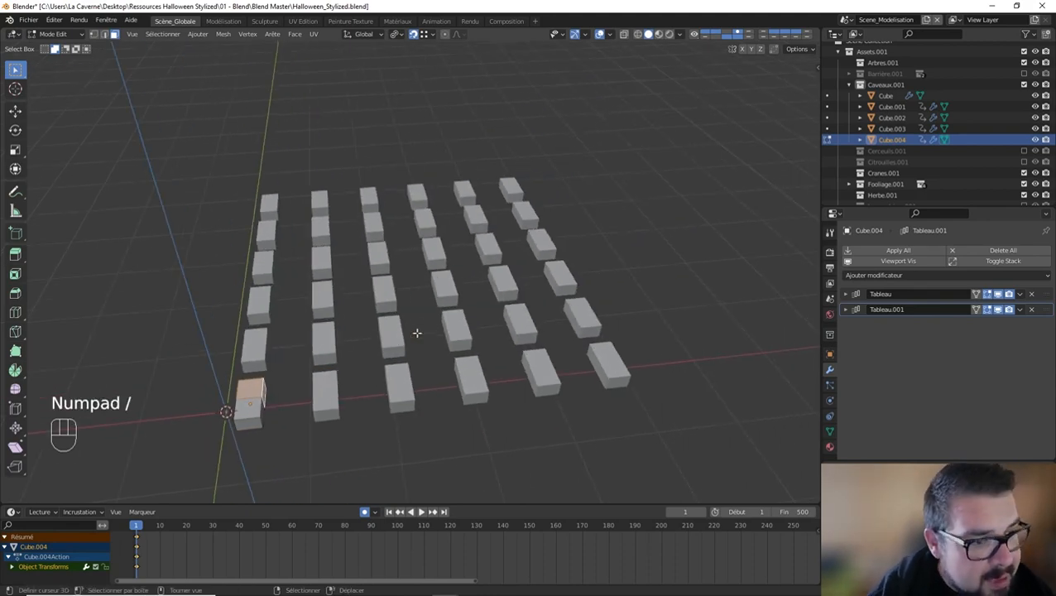
{"action": "middle_click_drag", "start_coordinate": [417, 333], "coordinate": [573, 341]}
{"action": "key", "text": "x"}
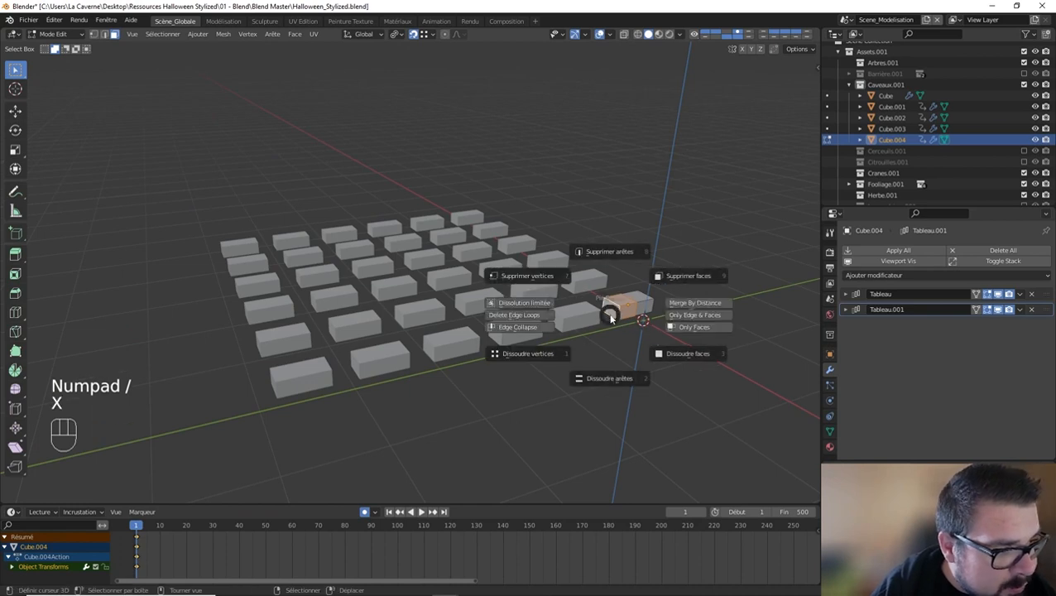
{"action": "left_click", "coordinate": [690, 278]}
{"action": "key", "text": "Tab"}
{"action": "key", "text": "Tab"}
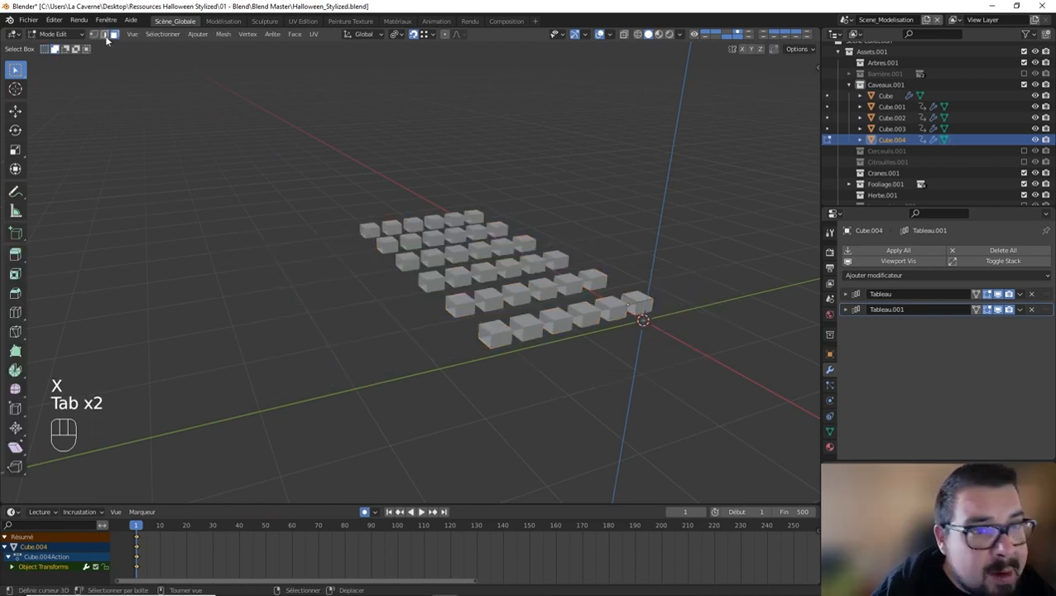
Step: Close the open end of the shortened block with a face, then leave mesh editing and isolation
{"action": "right_click", "coordinate": [634, 300], "text": "alt+shift"}
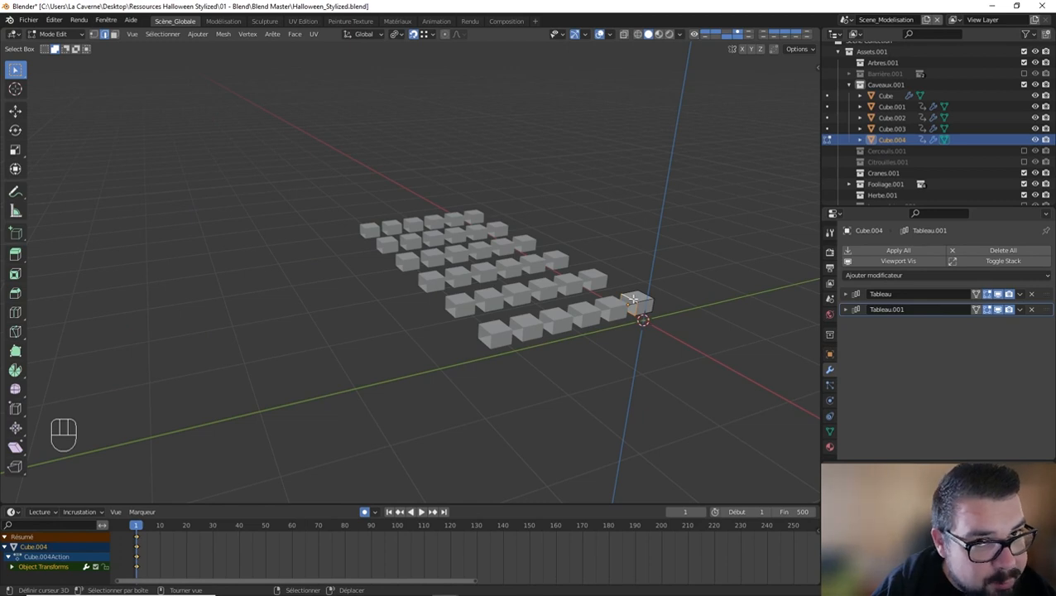
{"action": "key", "text": "f"}
{"action": "key", "text": "Tab"}
{"action": "key", "text": "KP_Divide"}
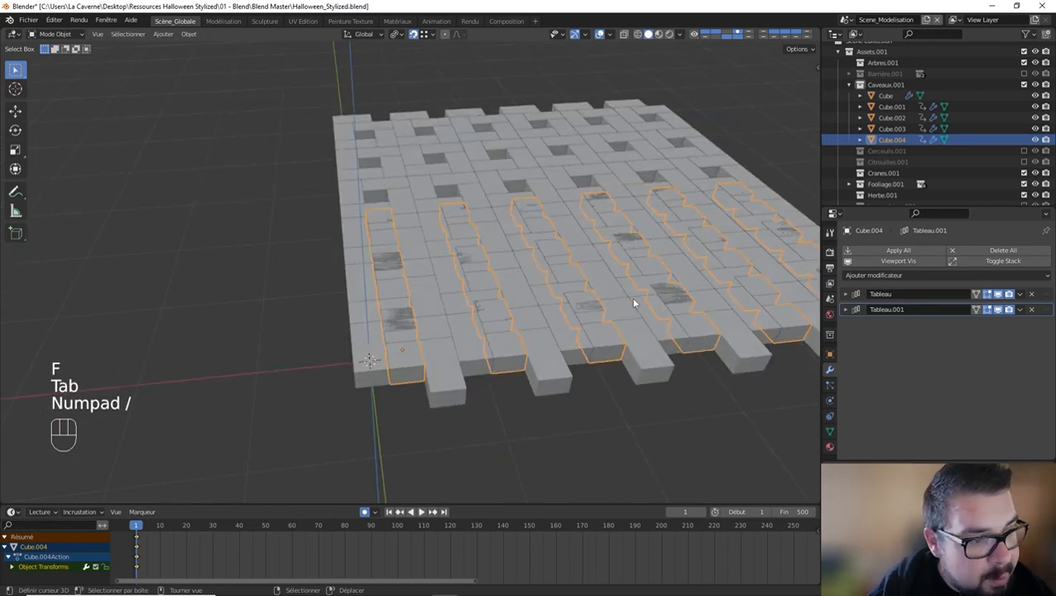
{"action": "key", "text": "a"}
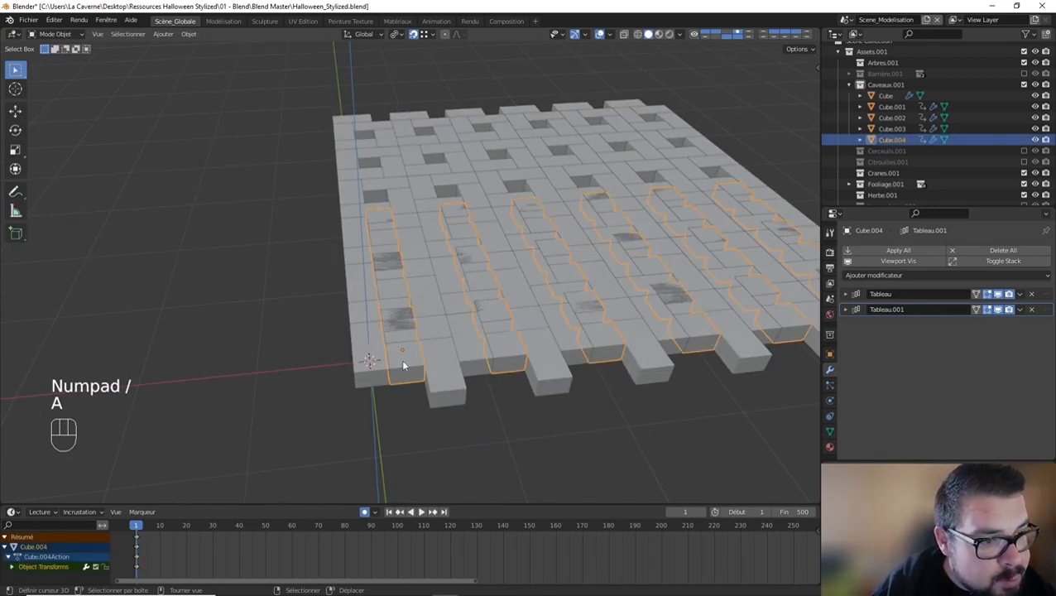
Step: Set the Y relative offset of the second Array modifier to 3.000 so the square blocks fill the holes
{"action": "key", "text": "KP_7"}
{"action": "middle_click_drag", "start_coordinate": [407, 365], "coordinate": [394, 448], "text": "shift"}
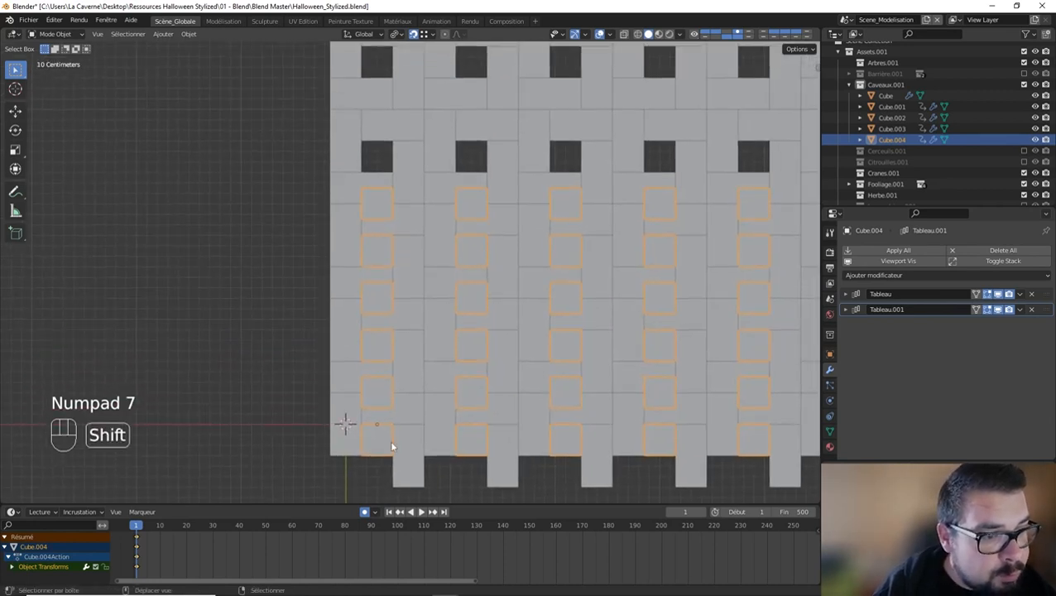
{"action": "left_click", "coordinate": [845, 309]}
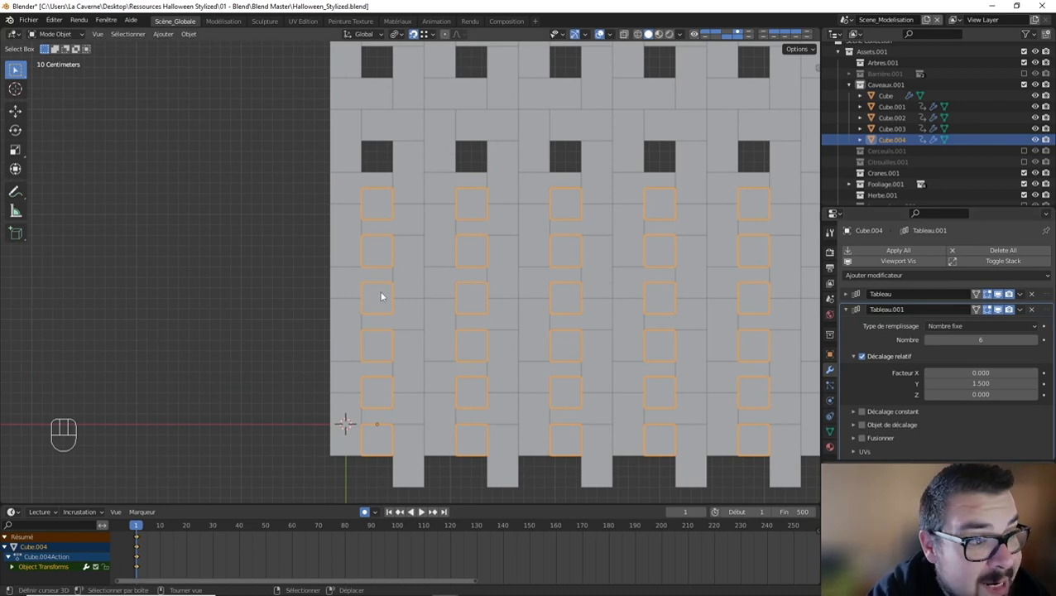
{"action": "scroll", "coordinate": [393, 104], "scroll_direction": "up", "scroll_amount": 1}
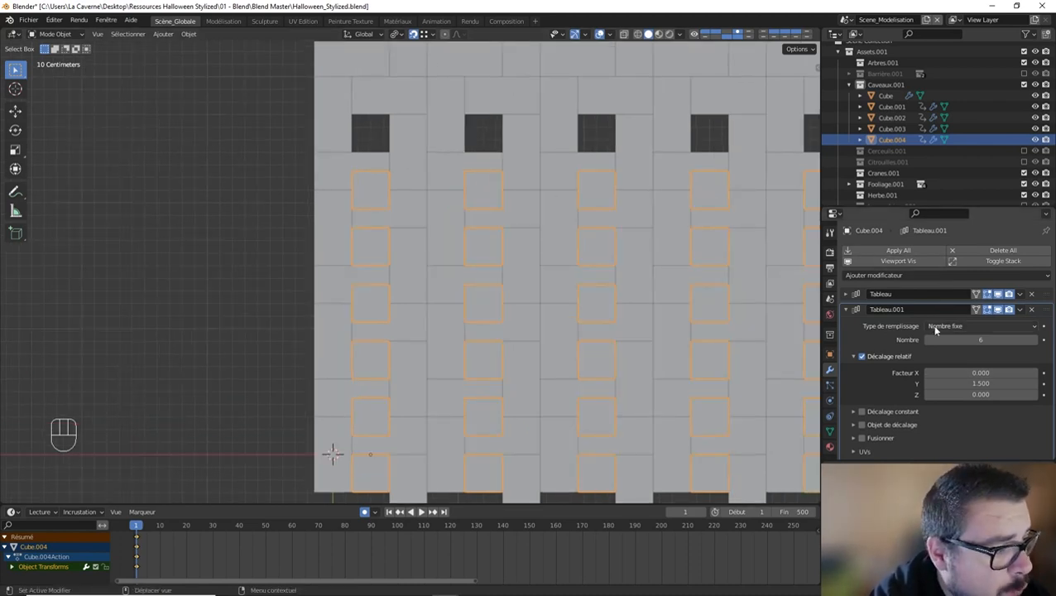
{"action": "scroll", "coordinate": [952, 331], "scroll_direction": "down", "scroll_amount": 1}
{"action": "left_click_drag", "start_coordinate": [974, 372], "coordinate": [977, 372]}
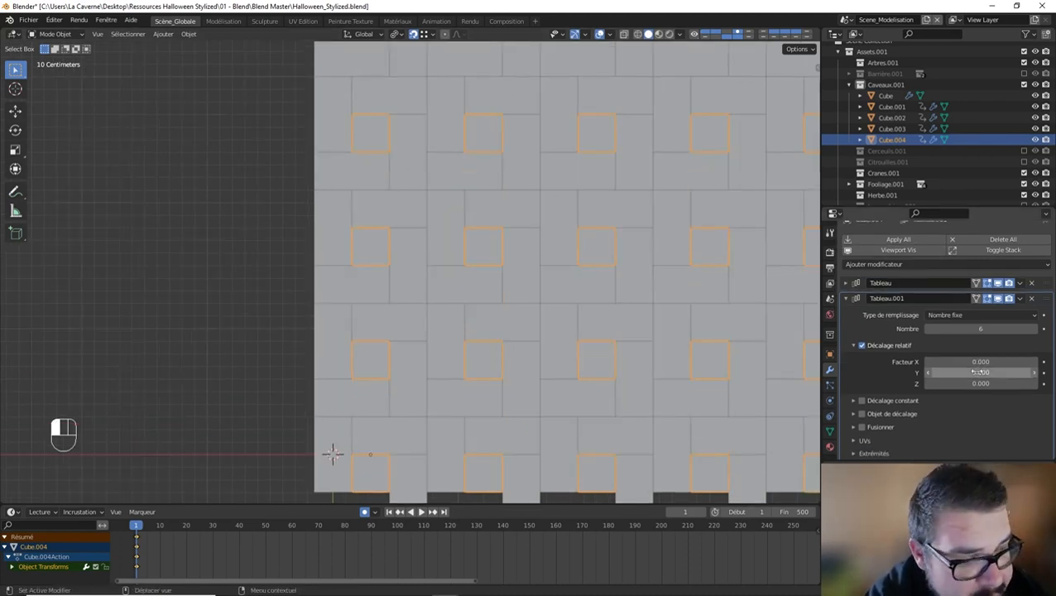
Step: Duplicate the square hole-filling blocks and place the copy at the rear edge, about 0.3 m in X and 5.1 m in Y away
{"action": "scroll", "coordinate": [514, 292], "scroll_direction": "down", "scroll_amount": 3}
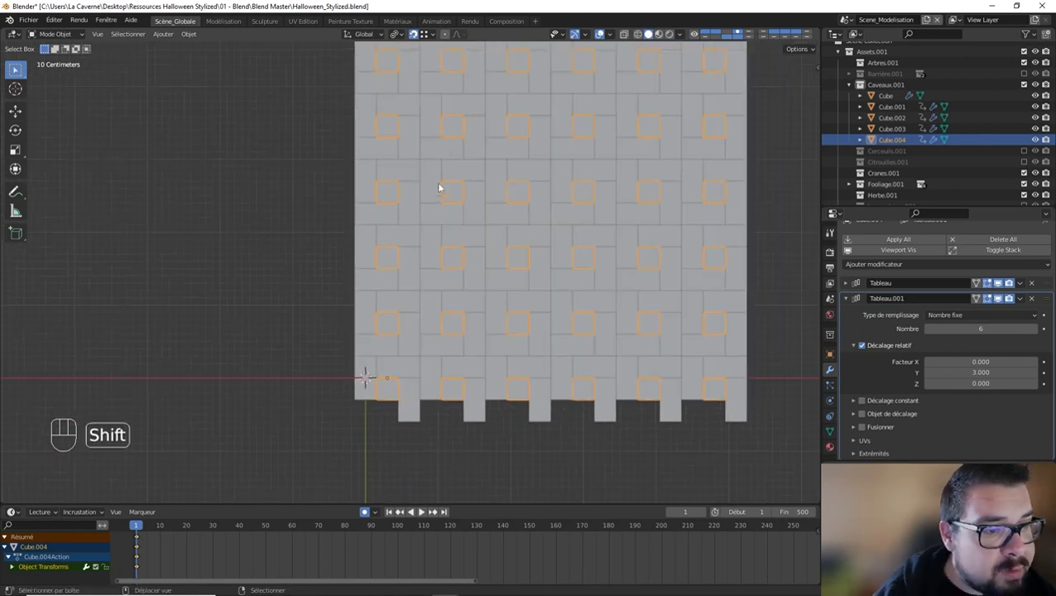
{"action": "middle_click_drag", "start_coordinate": [441, 189], "coordinate": [422, 285], "text": "shift"}
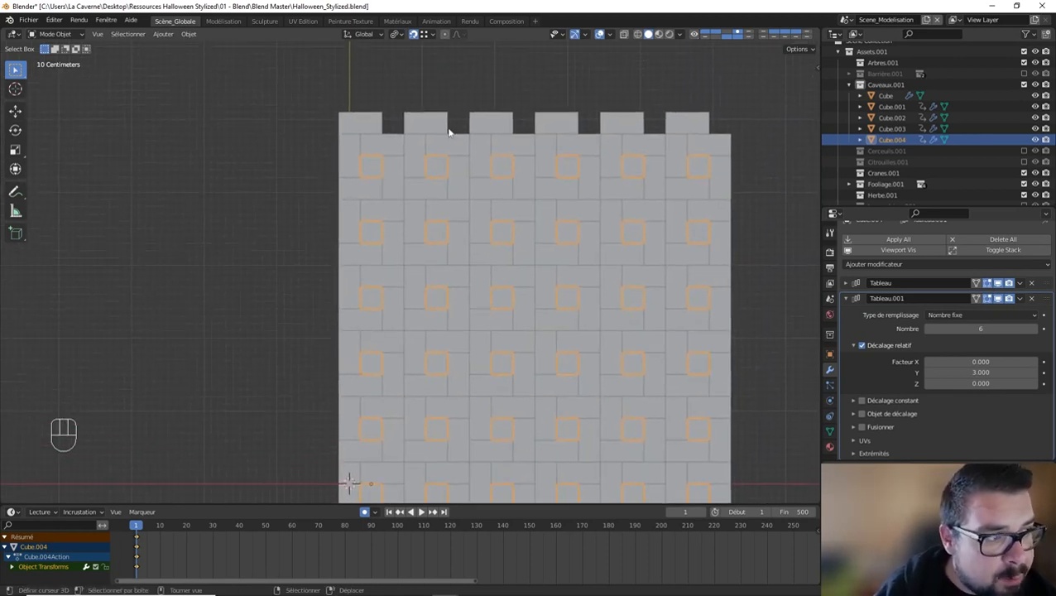
{"action": "key", "text": "shift+d"}
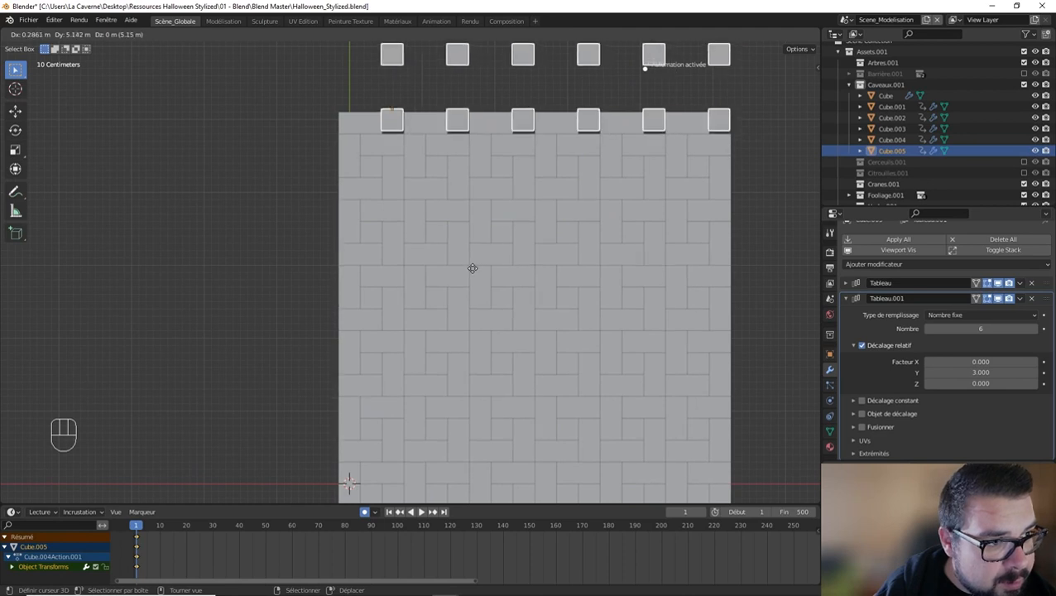
{"action": "left_click", "coordinate": [482, 293]}
Step: Set the origin of the duplicated square blocks to their geometry
{"action": "key", "text": "q"}
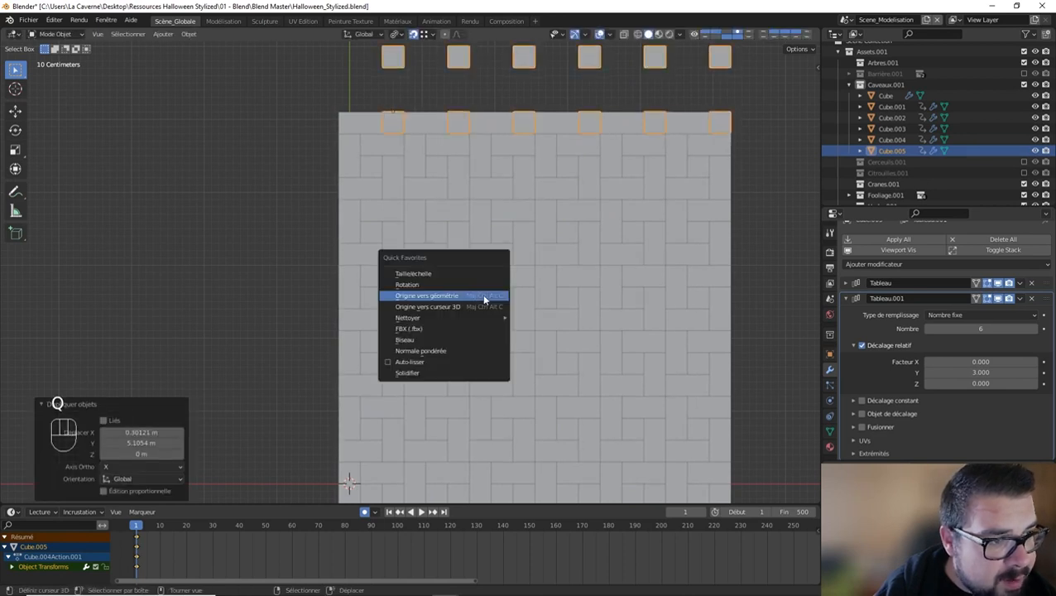
{"action": "key", "text": "q"}
{"action": "key", "text": "q"}
{"action": "left_click", "coordinate": [422, 288]}
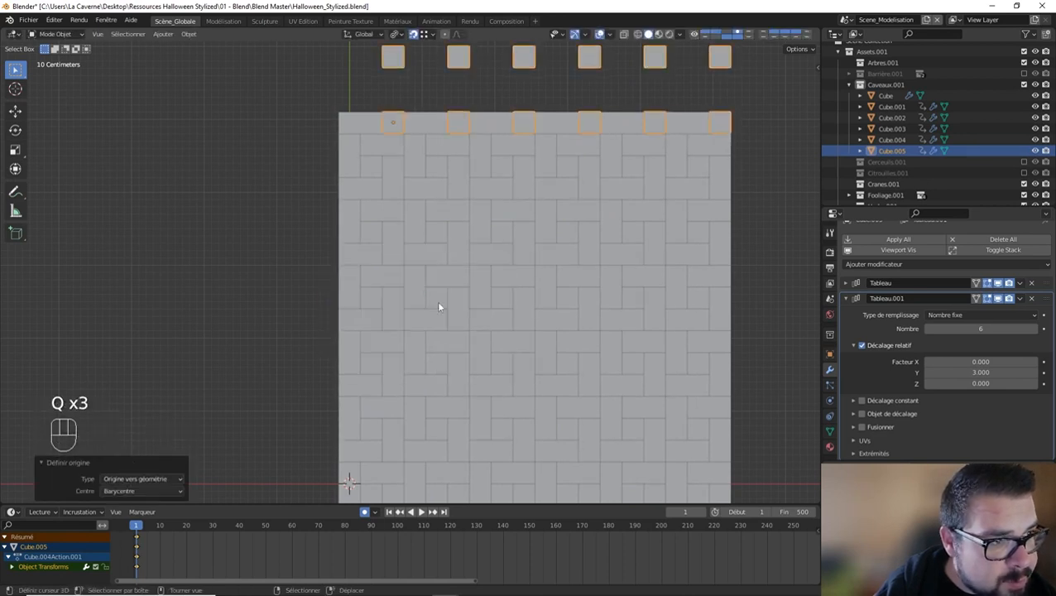
Step: Move the duplicated square blocks about -0.005 m along Y so they line up with the rear edge row
{"action": "middle_click_drag", "start_coordinate": [439, 205], "coordinate": [442, 297], "text": "shift"}
{"action": "scroll", "coordinate": [434, 290], "scroll_direction": "up", "scroll_amount": 5}
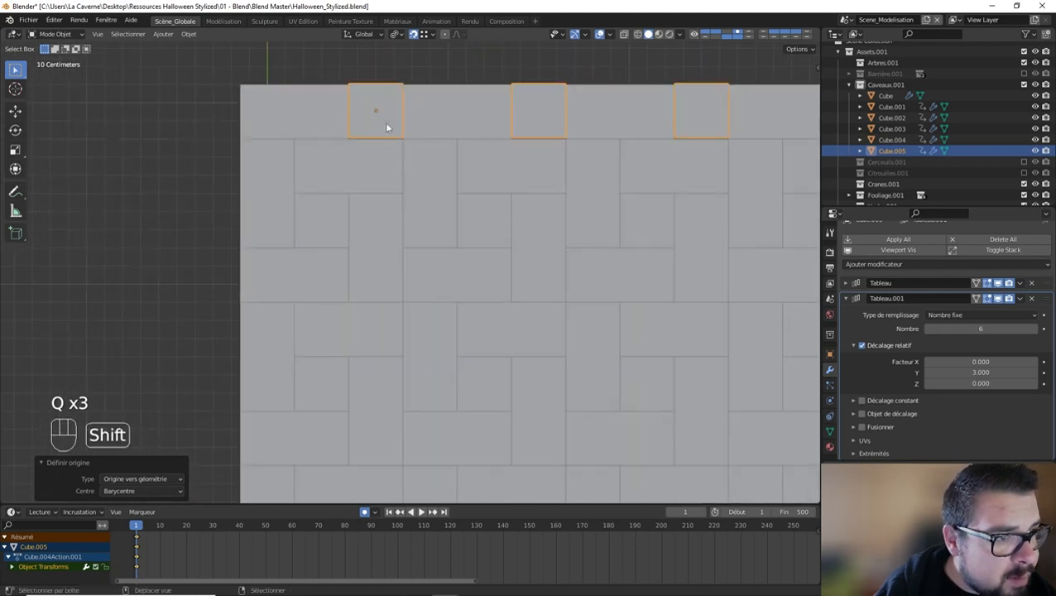
{"action": "middle_click_drag", "start_coordinate": [386, 127], "coordinate": [389, 261], "text": "shift"}
{"action": "scroll", "coordinate": [389, 261], "scroll_direction": "up", "scroll_amount": 2}
{"action": "key", "text": "g"}
{"action": "key", "text": "y"}
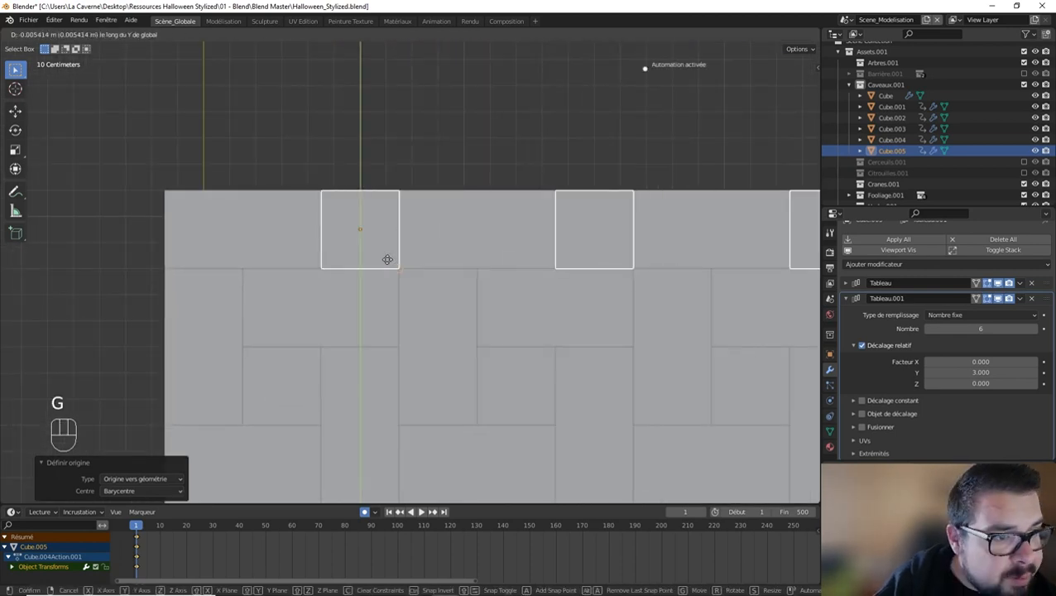
{"action": "left_click", "coordinate": [403, 255]}
{"action": "key", "text": "z"}
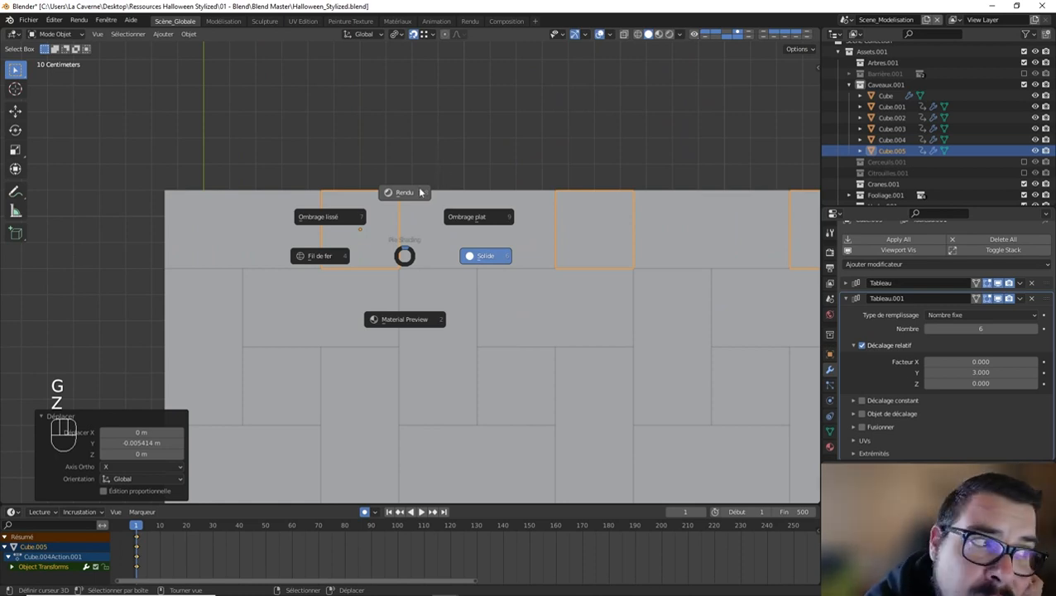
{"action": "left_click", "coordinate": [420, 192]}
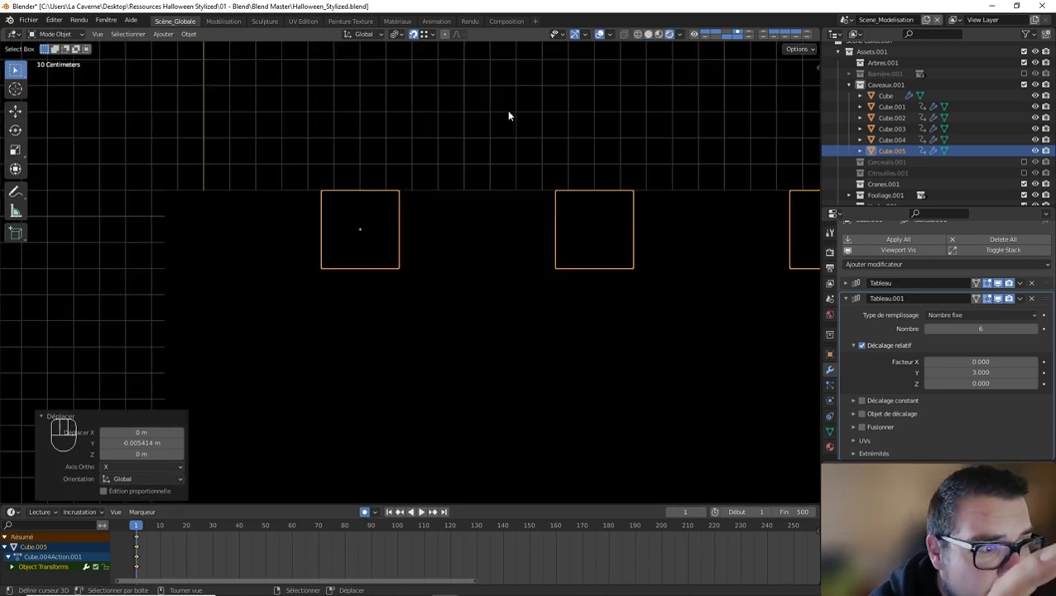
{"action": "left_click", "coordinate": [649, 34]}
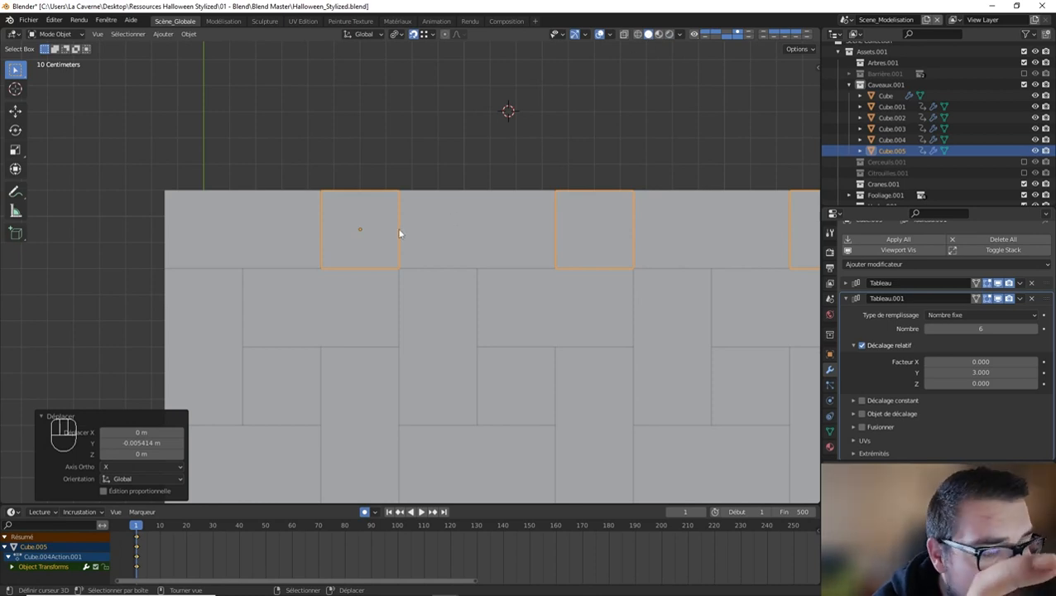
Step: Nudge the rear-edge square blocks about 0.001 m along X to align them with the neighbouring blocks
{"action": "key", "text": "g"}
{"action": "key", "text": "x"}
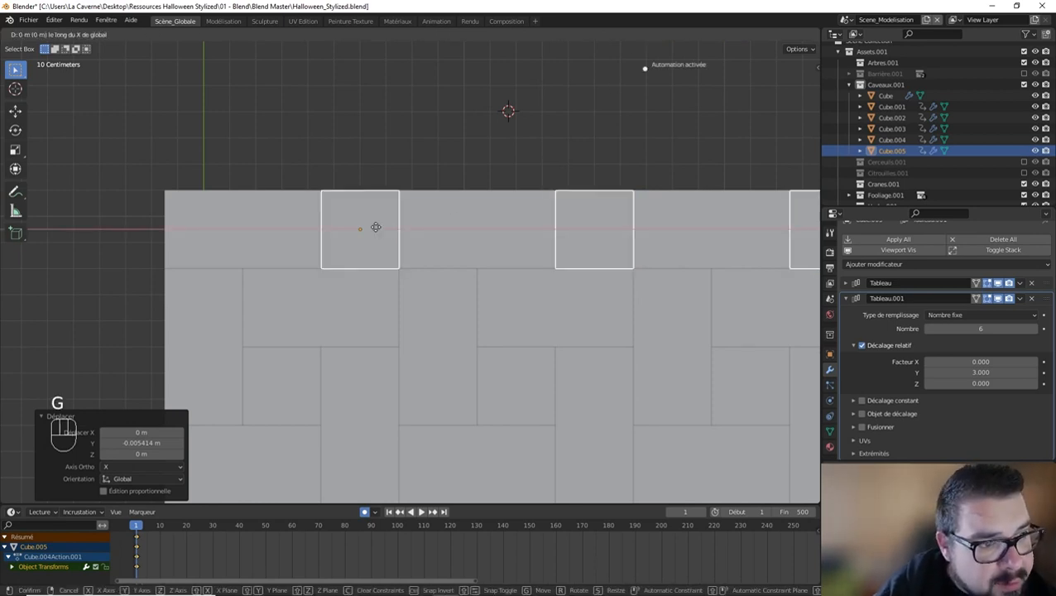
{"action": "left_click", "coordinate": [383, 206]}
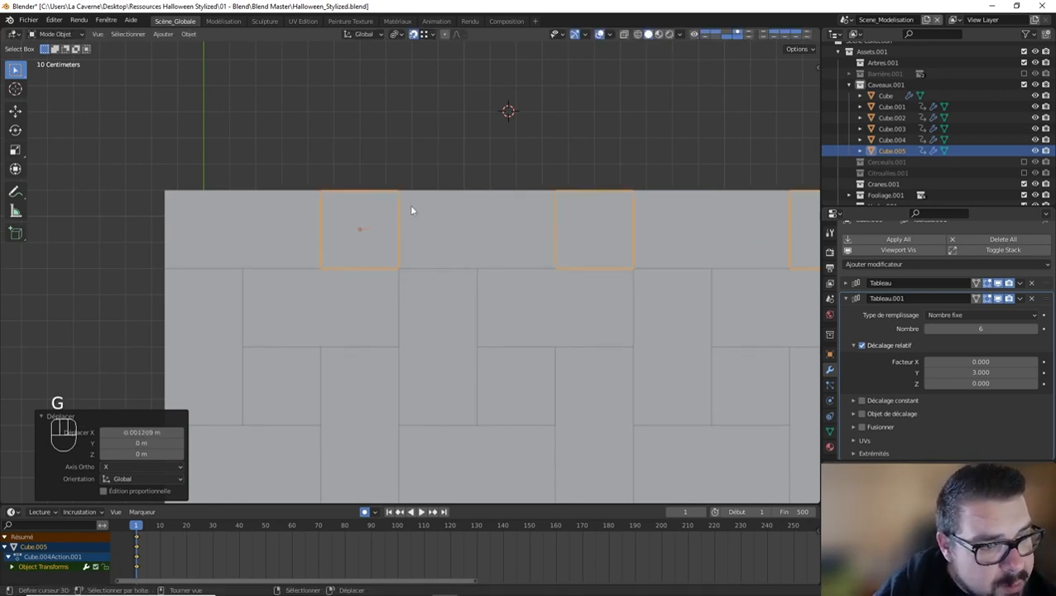
Step: Deselect everything and remove the second Array modifier (Tableau.001) from the rear-edge square blocks
{"action": "key", "text": "a"}
{"action": "left_click", "coordinate": [414, 196]}
{"action": "scroll", "coordinate": [416, 240], "scroll_direction": "down", "scroll_amount": 5}
{"action": "middle_click_drag", "start_coordinate": [433, 361], "coordinate": [437, 329], "text": "shift"}
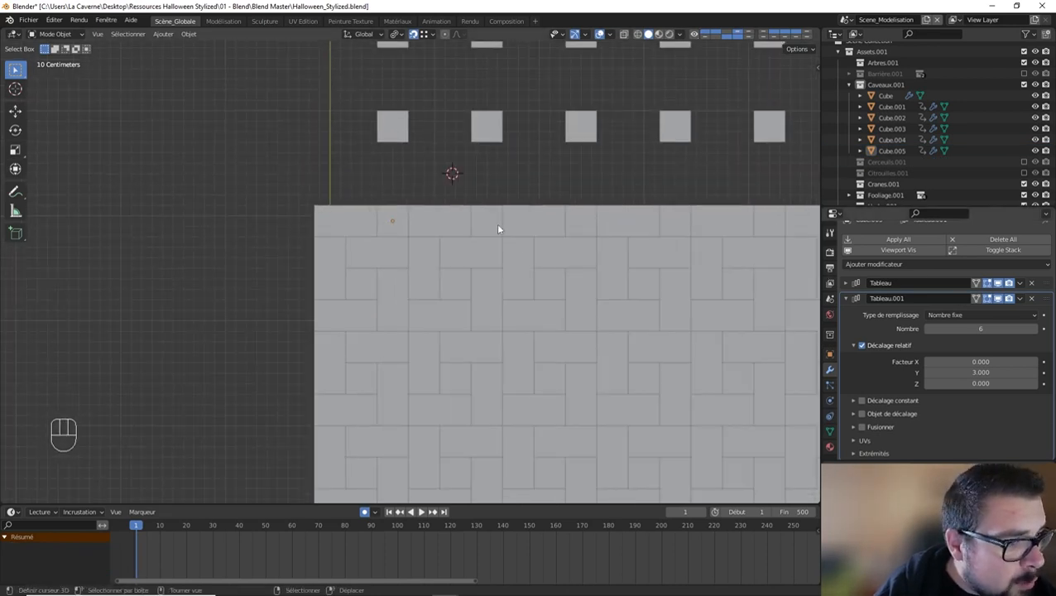
{"action": "left_click", "coordinate": [1032, 299]}
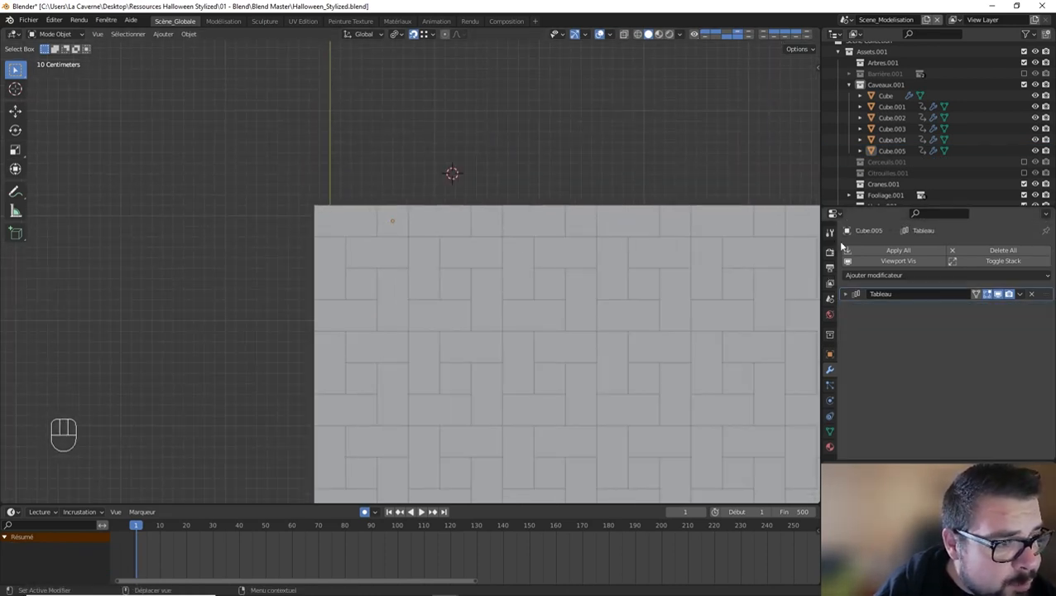
Step: Duplicate the horizontal block array (Cube.002) and snap the copy 0.3 m in X and 0.6 m towards the front, into the front-edge gaps
{"action": "scroll", "coordinate": [659, 355], "scroll_direction": "down", "scroll_amount": 3}
{"action": "middle_click_drag", "start_coordinate": [659, 354], "coordinate": [623, 210], "text": "shift"}
{"action": "scroll", "coordinate": [585, 255], "scroll_direction": "up", "scroll_amount": 1}
{"action": "middle_click_drag", "start_coordinate": [584, 255], "coordinate": [646, 229], "text": "shift"}
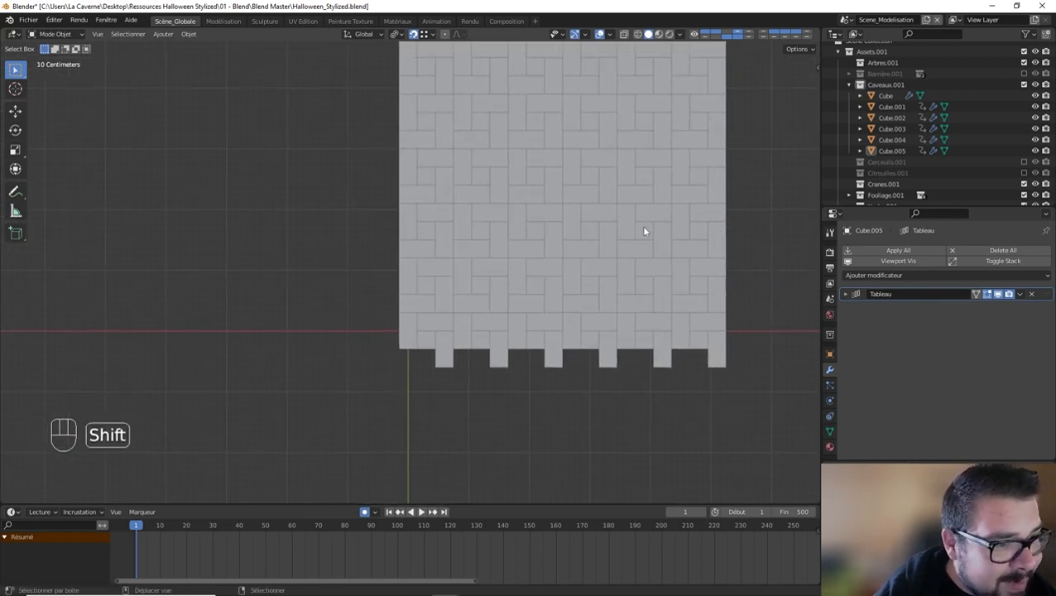
{"action": "scroll", "coordinate": [449, 356], "scroll_direction": "up", "scroll_amount": 4}
{"action": "left_click", "coordinate": [449, 356]}
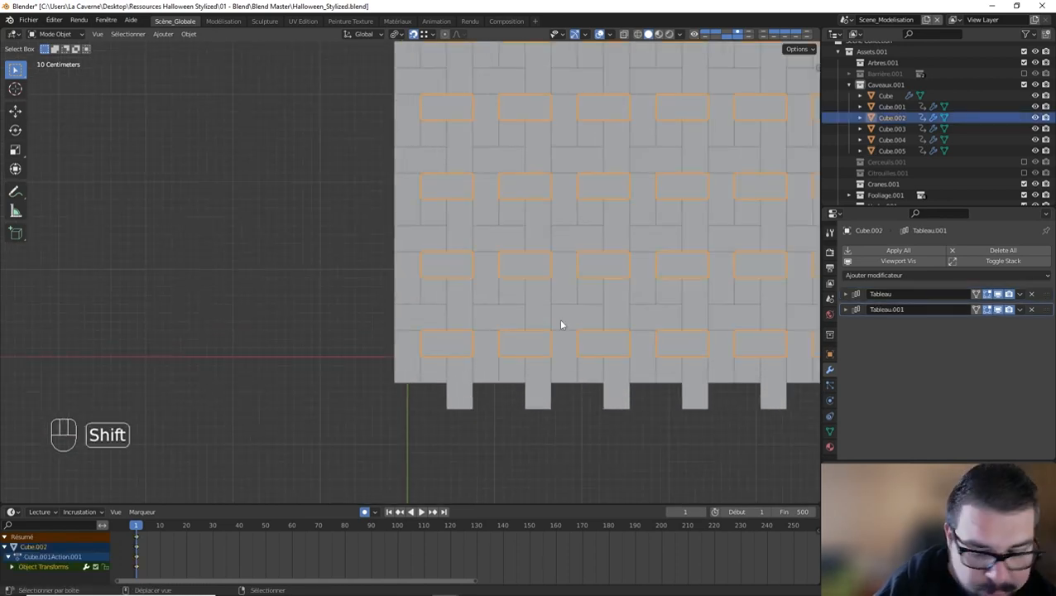
{"action": "key", "text": "shift+d"}
{"action": "left_click", "coordinate": [434, 411]}
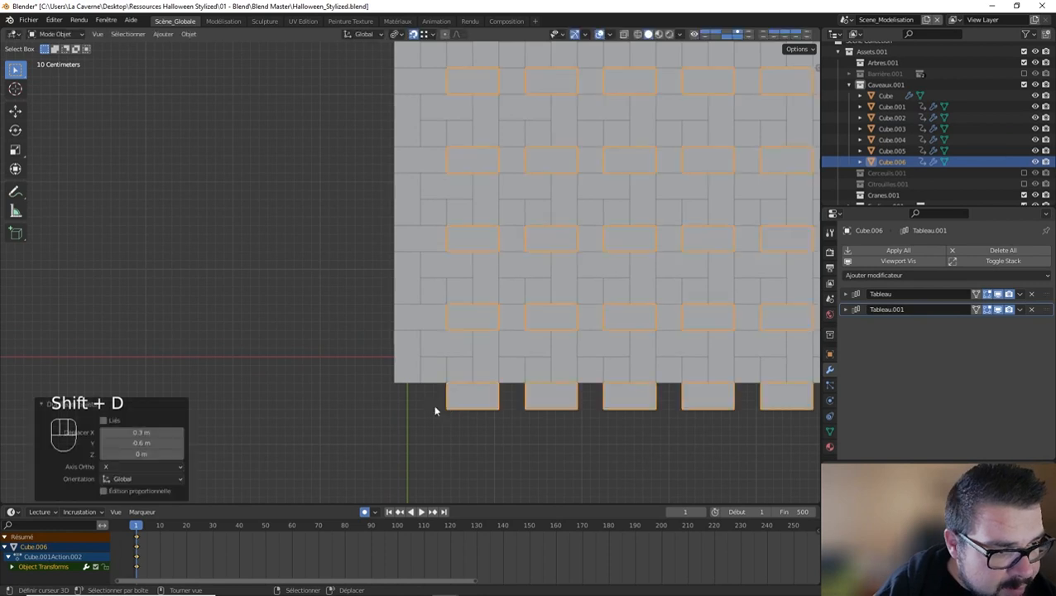
Step: Move the duplicated horizontal blocks -0.6 m along X so the first one sits flush with the pattern's front corner
{"action": "key", "text": "g"}
{"action": "key", "text": "x"}
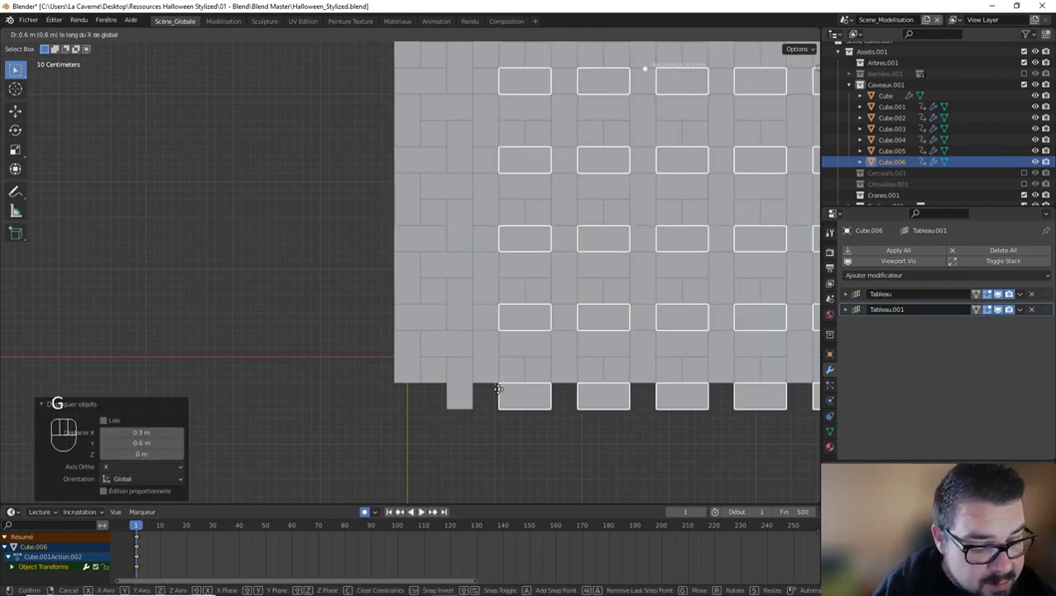
{"action": "left_click", "coordinate": [498, 393]}
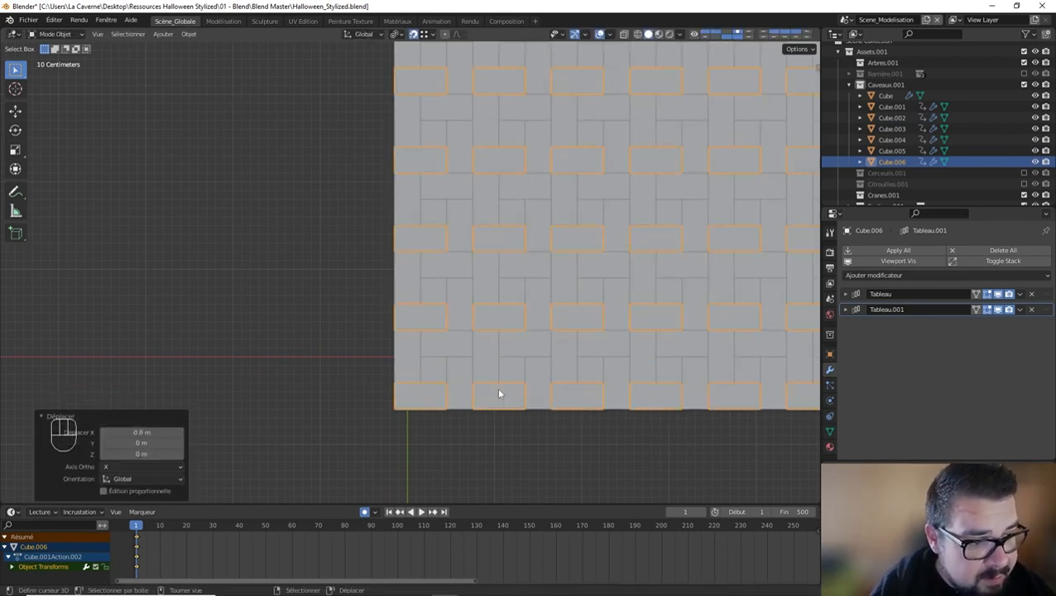
Step: Try removing the first and the second Array modifier of the duplicated horizontal blocks in turn, undoing each removal
{"action": "left_click", "coordinate": [1031, 309]}
{"action": "key", "text": "ctrl"}
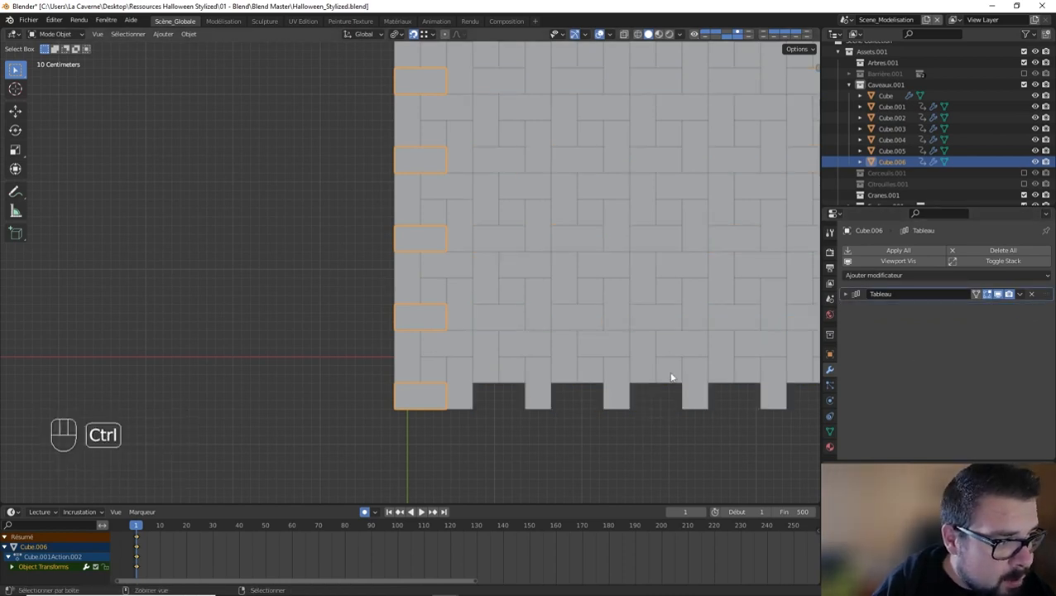
{"action": "key", "text": "ctrl+z"}
{"action": "left_click", "coordinate": [845, 310]}
{"action": "left_click", "coordinate": [845, 310]}
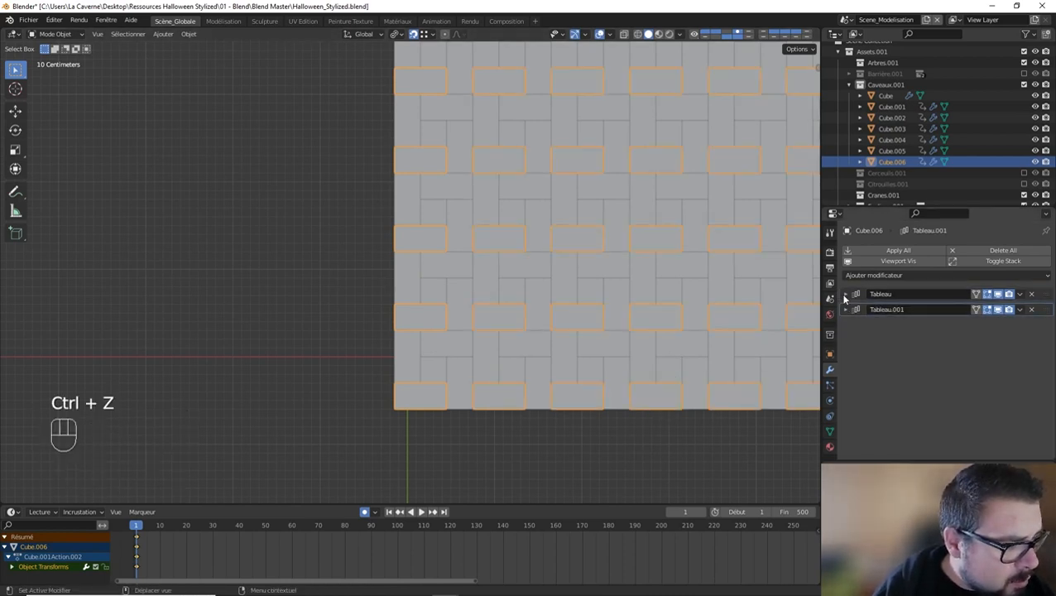
{"action": "left_click", "coordinate": [845, 294]}
{"action": "left_click", "coordinate": [1031, 294]}
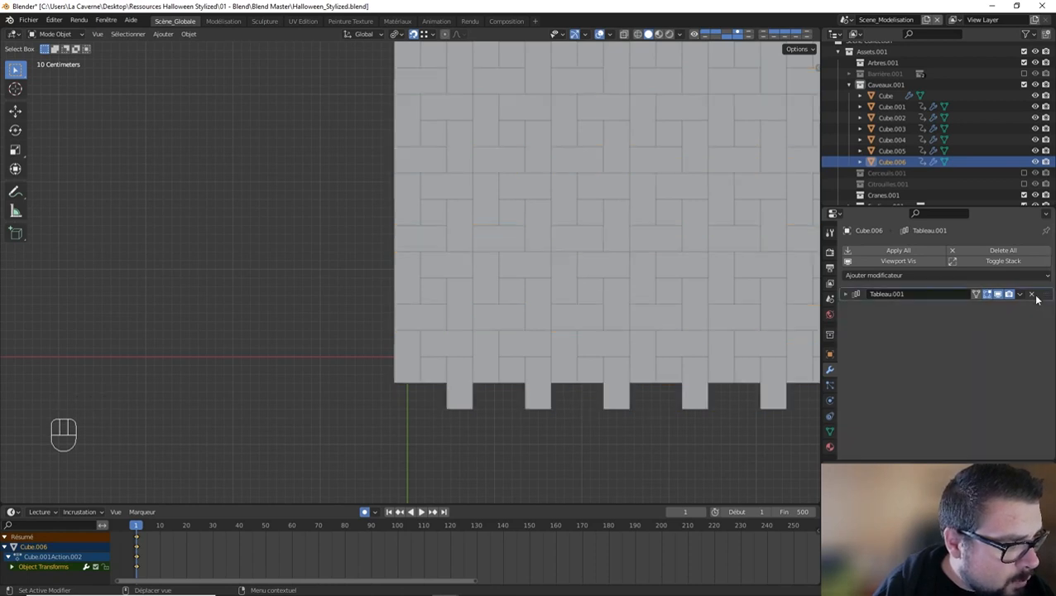
{"action": "key", "text": "ctrl+z"}
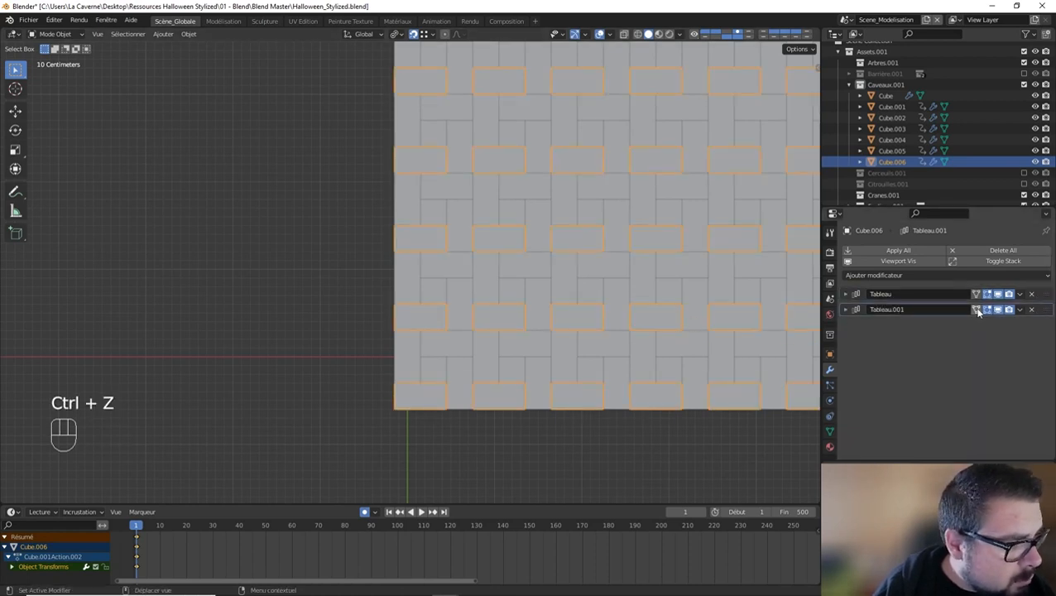
{"action": "left_click", "coordinate": [1031, 310]}
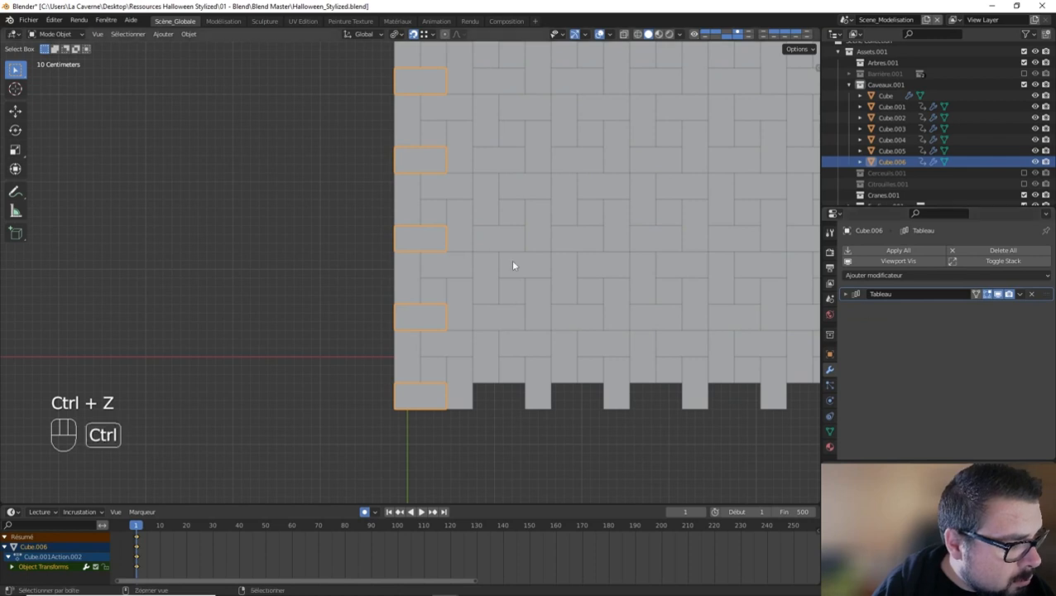
{"action": "key", "text": "ctrl+z"}
Step: Expand the first Array modifier's settings, apply the duplicated horizontal blocks' scale and rotation, and set their origin to geometry
{"action": "left_click", "coordinate": [845, 294]}
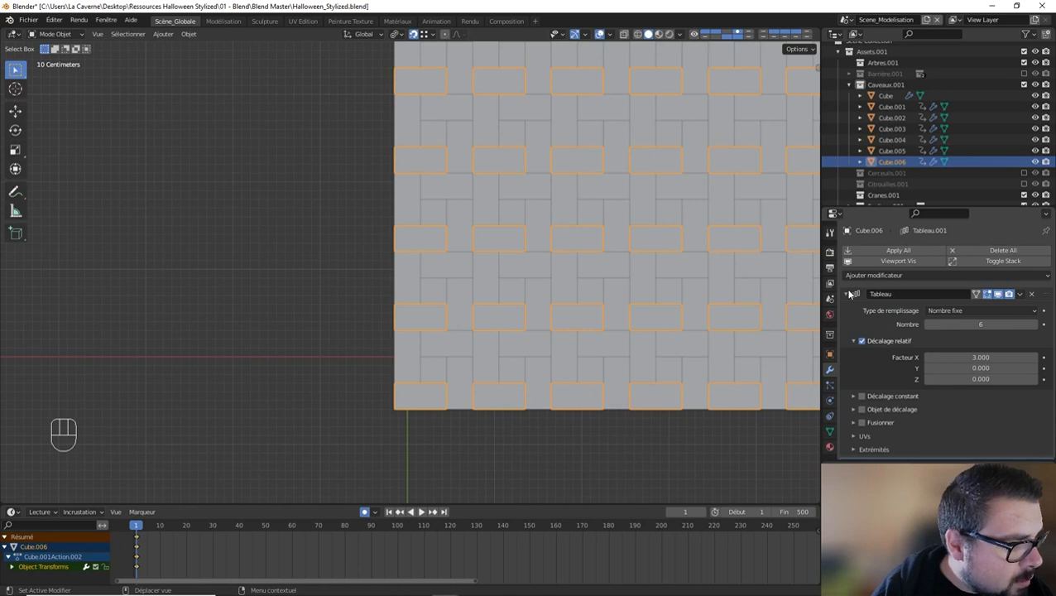
{"action": "key", "text": "q"}
{"action": "left_click", "coordinate": [460, 280]}
{"action": "key", "text": "q"}
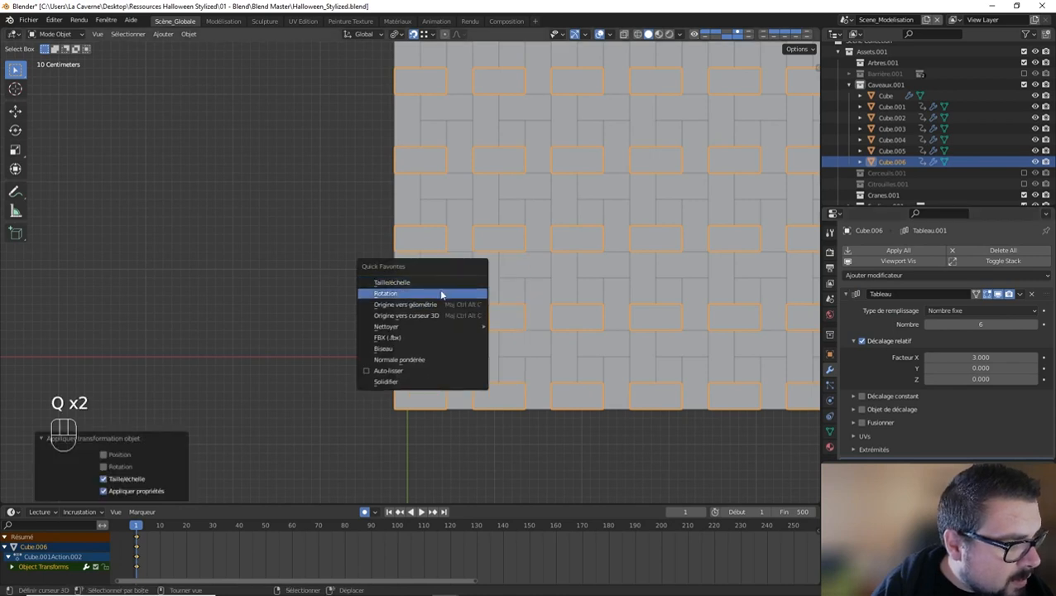
{"action": "key", "text": "q"}
{"action": "left_click", "coordinate": [425, 303]}
Step: Move the duplicated horizontal blocks about -4.48 m along Y to the pattern's front edge
{"action": "scroll", "coordinate": [481, 325], "scroll_direction": "down", "scroll_amount": 5}
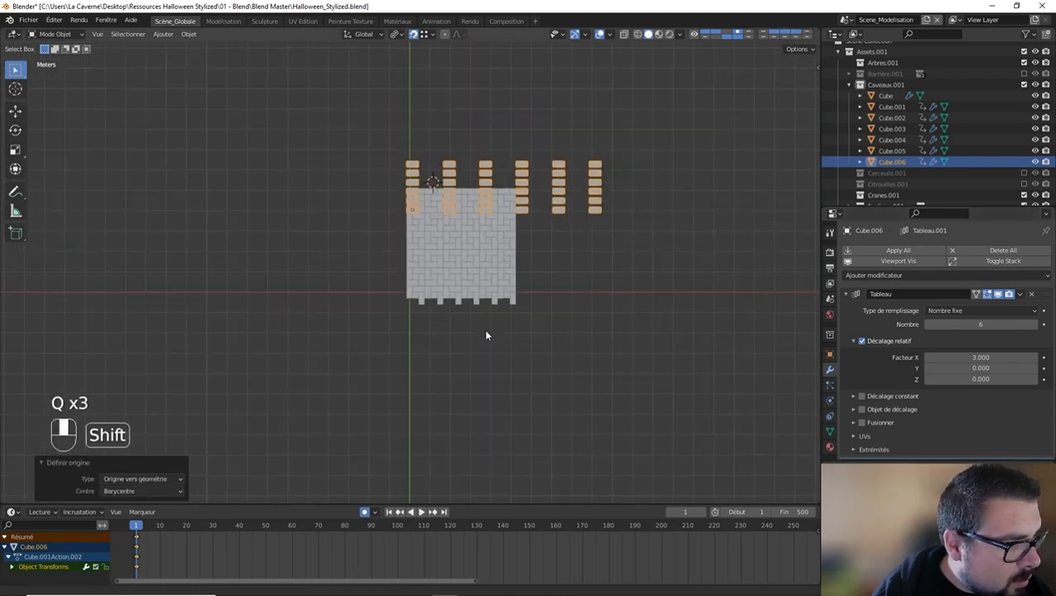
{"action": "scroll", "coordinate": [486, 346], "scroll_direction": "up", "scroll_amount": 1}
{"action": "key", "text": "g"}
{"action": "key", "text": "y"}
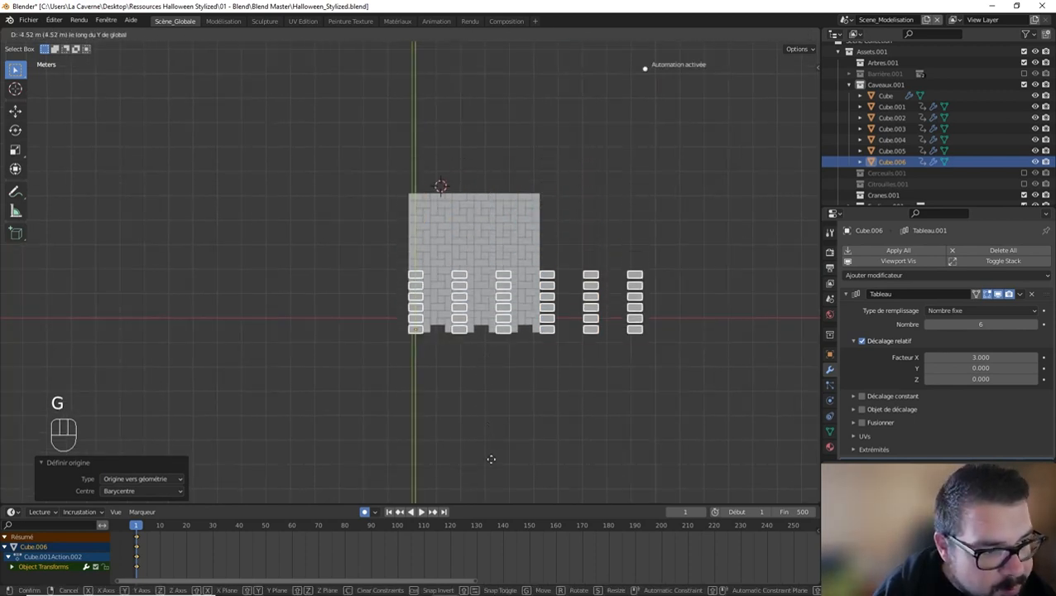
{"action": "left_click", "coordinate": [477, 455]}
Step: Shift the duplicated horizontal blocks about -0.021 m along Y so they end flush with the protruding front blocks
{"action": "scroll", "coordinate": [475, 456], "scroll_direction": "up", "scroll_amount": 5}
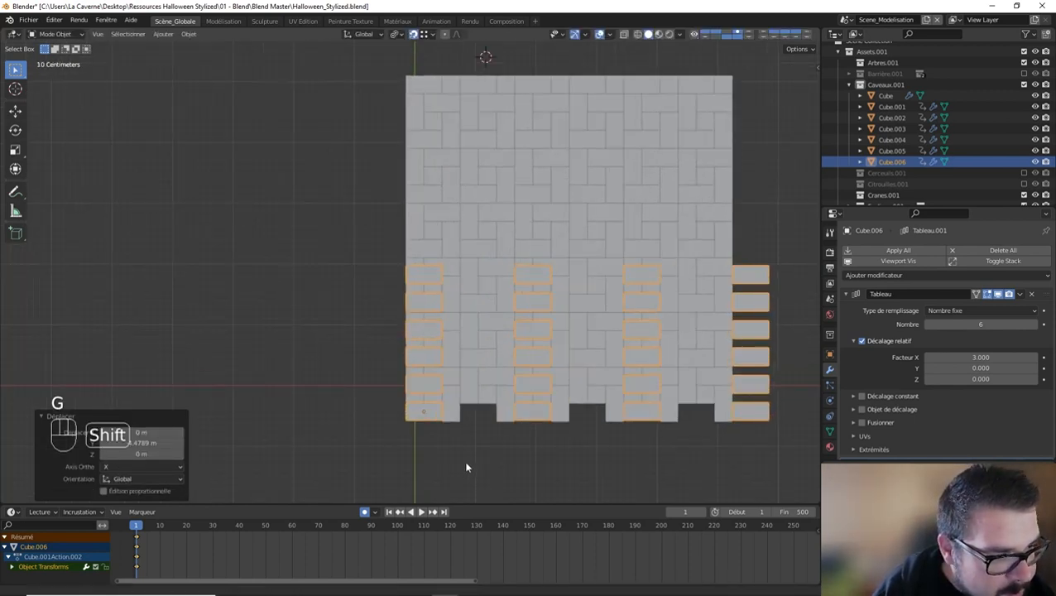
{"action": "scroll", "coordinate": [469, 418], "scroll_direction": "up", "scroll_amount": 3}
{"action": "middle_click_drag", "start_coordinate": [466, 467], "coordinate": [467, 347], "text": "shift"}
{"action": "scroll", "coordinate": [468, 352], "scroll_direction": "up", "scroll_amount": 2}
{"action": "key", "text": "g"}
{"action": "key", "text": "y"}
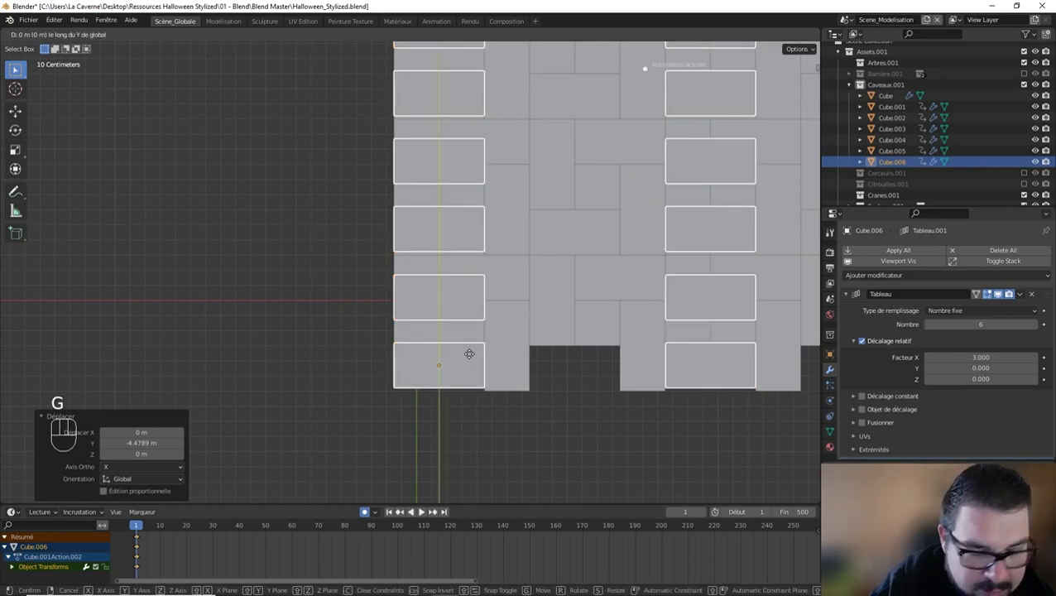
{"action": "left_click", "coordinate": [483, 384]}
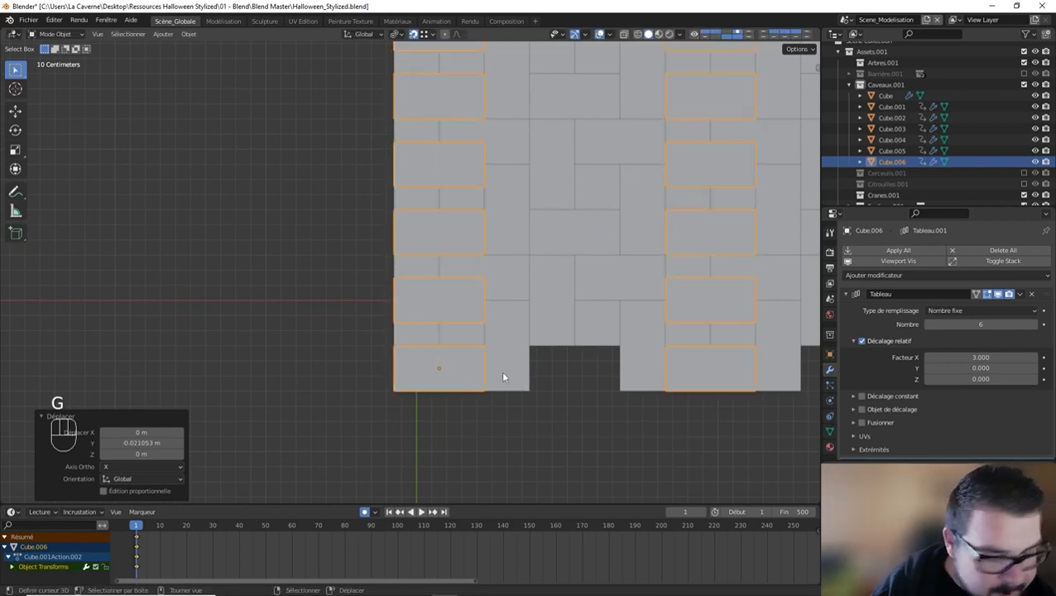
Step: Try moving the duplicated horizontal blocks 0.6 m along X, and return them with a -0.6 m X move
{"action": "key", "text": "g"}
{"action": "key", "text": "x"}
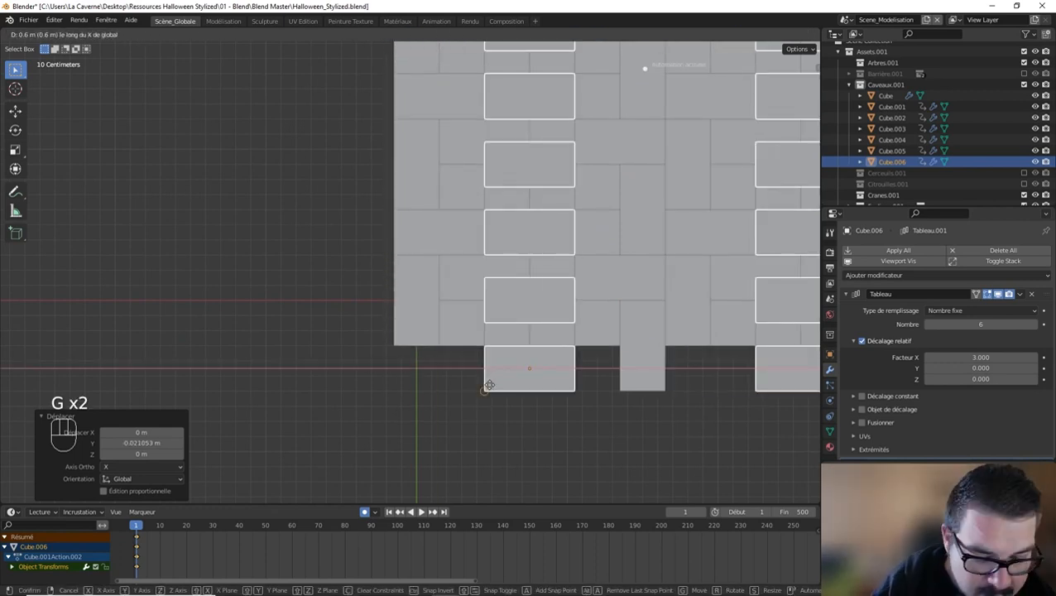
{"action": "right_click", "coordinate": [490, 385]}
{"action": "key", "text": "g"}
{"action": "key", "text": "x"}
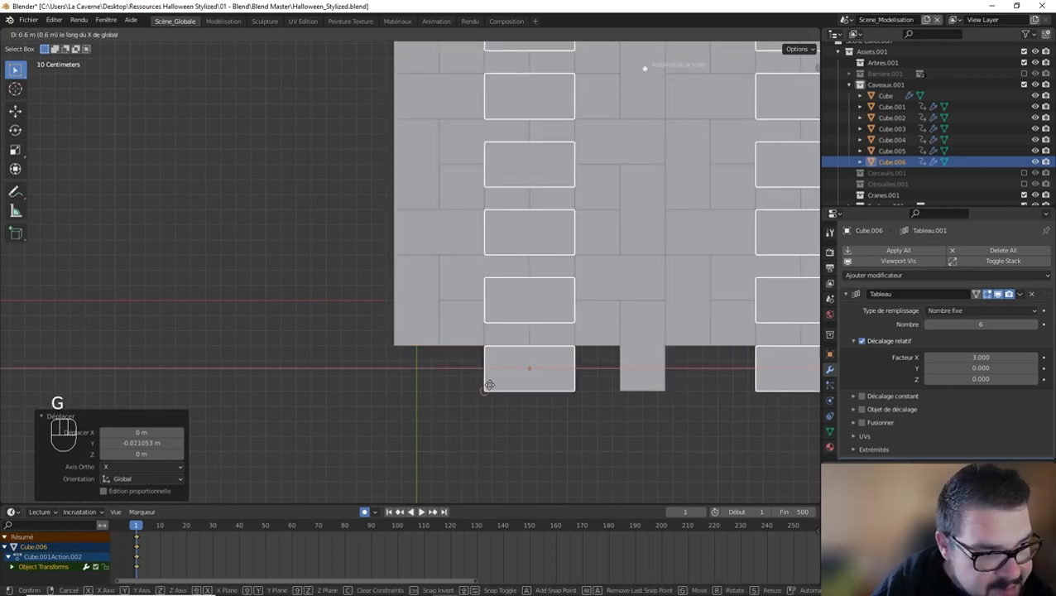
{"action": "left_click", "coordinate": [490, 384]}
{"action": "type", "text": "gx0.6"}
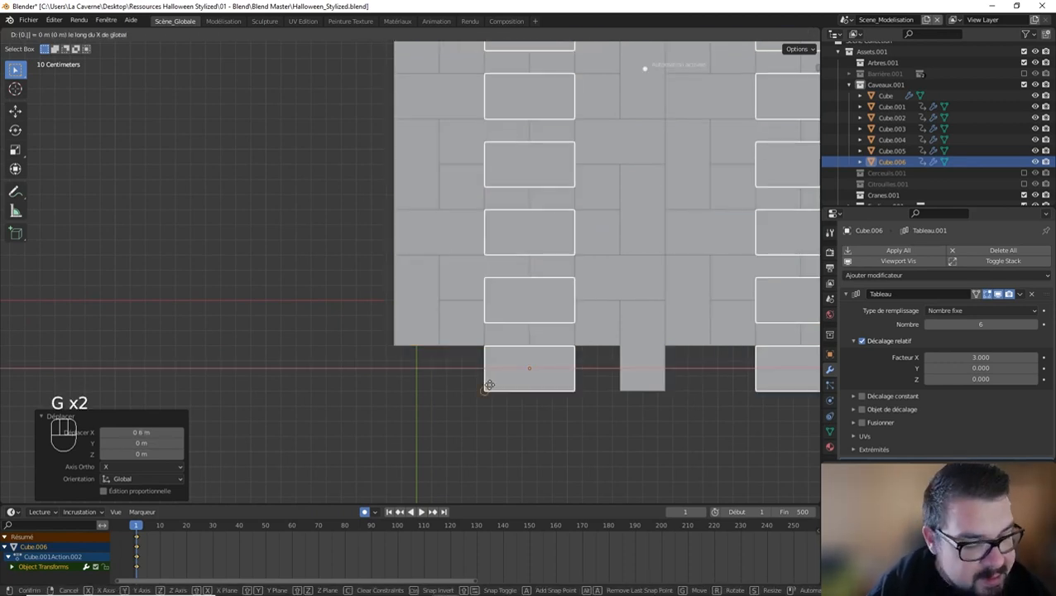
{"action": "key", "text": "minus"}
{"action": "key", "text": "Return"}
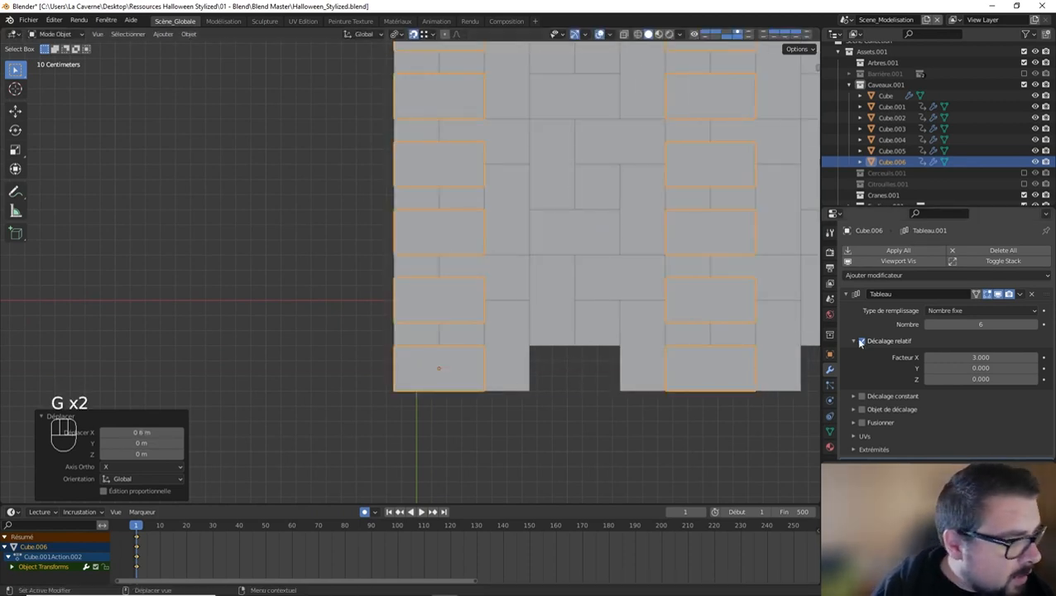
Step: Set the front-edge blocks' first Array relative X factor to 1.5 and remove their second Array modifier
{"action": "left_click", "coordinate": [952, 356]}
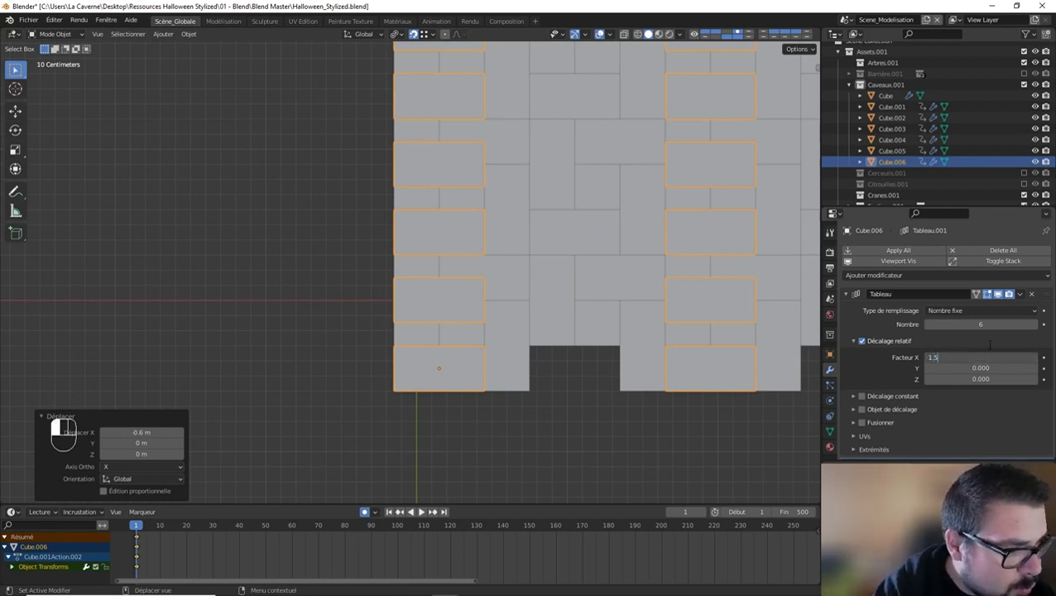
{"action": "type", "text": "1.5"}
{"action": "key", "text": "Return"}
{"action": "left_click", "coordinate": [845, 295]}
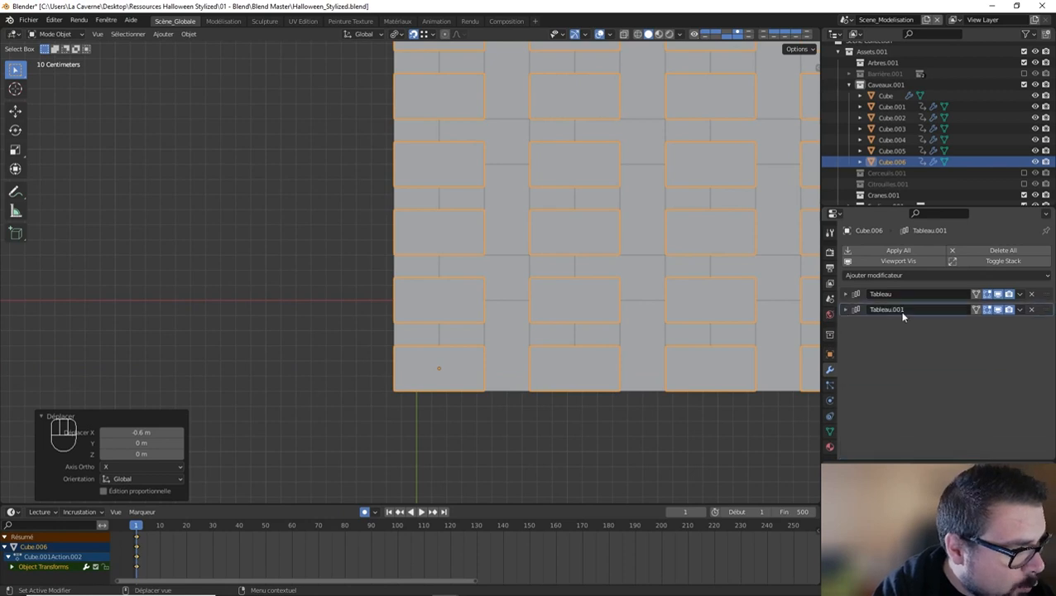
{"action": "left_click", "coordinate": [1031, 309]}
Step: Select all the block objects, apply all their modifiers, and join them into a single floor mesh
{"action": "key", "text": "a"}
{"action": "key", "text": "a"}
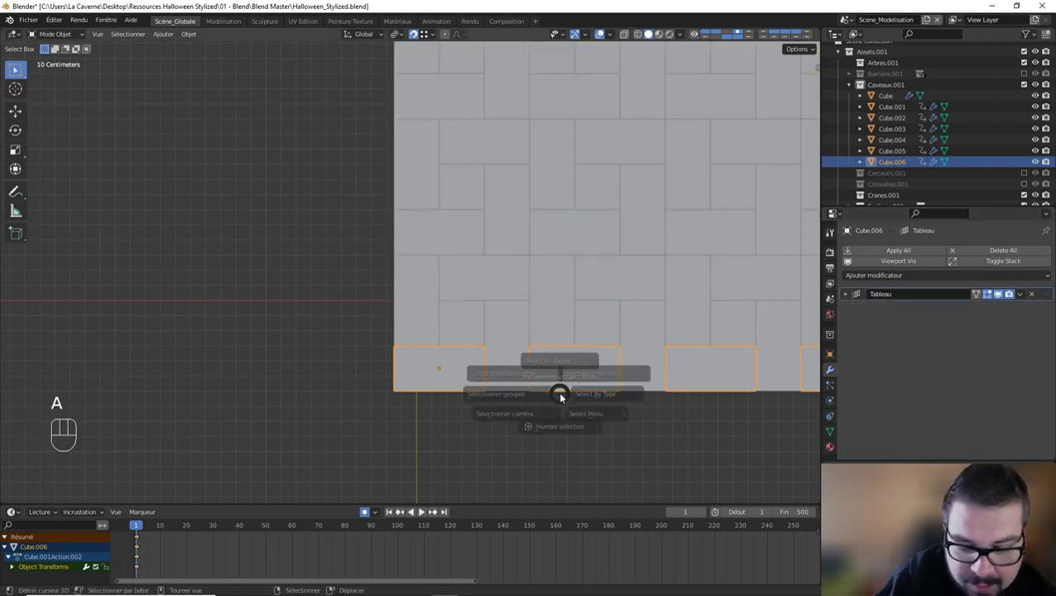
{"action": "scroll", "coordinate": [583, 336], "scroll_direction": "down", "scroll_amount": 4}
{"action": "middle_click_drag", "start_coordinate": [691, 342], "coordinate": [550, 408], "text": "shift"}
{"action": "scroll", "coordinate": [549, 405], "scroll_direction": "down", "scroll_amount": 2}
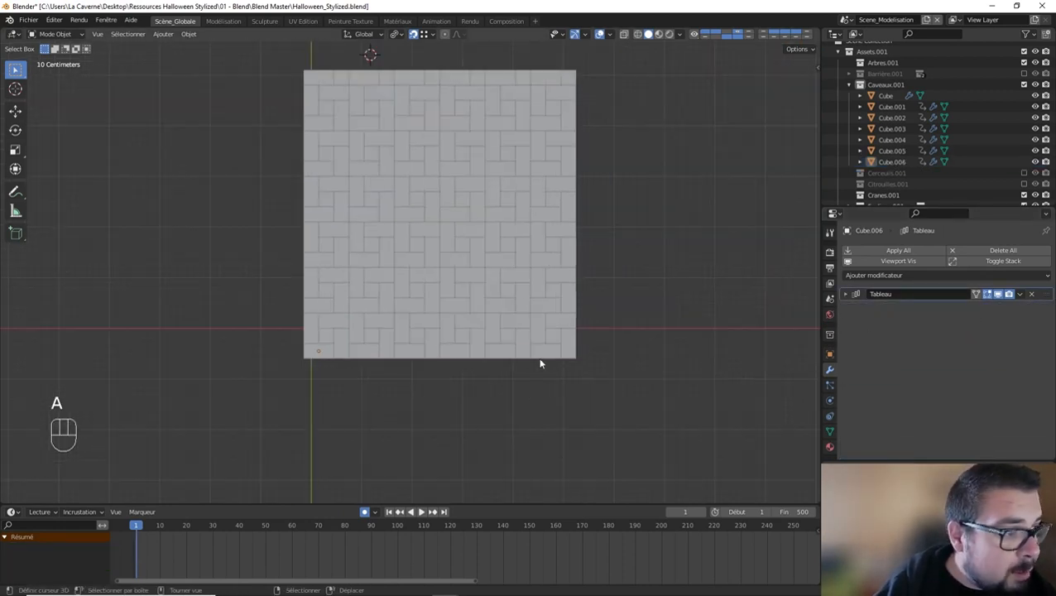
{"action": "middle_click_drag", "start_coordinate": [500, 243], "coordinate": [498, 303], "text": "shift"}
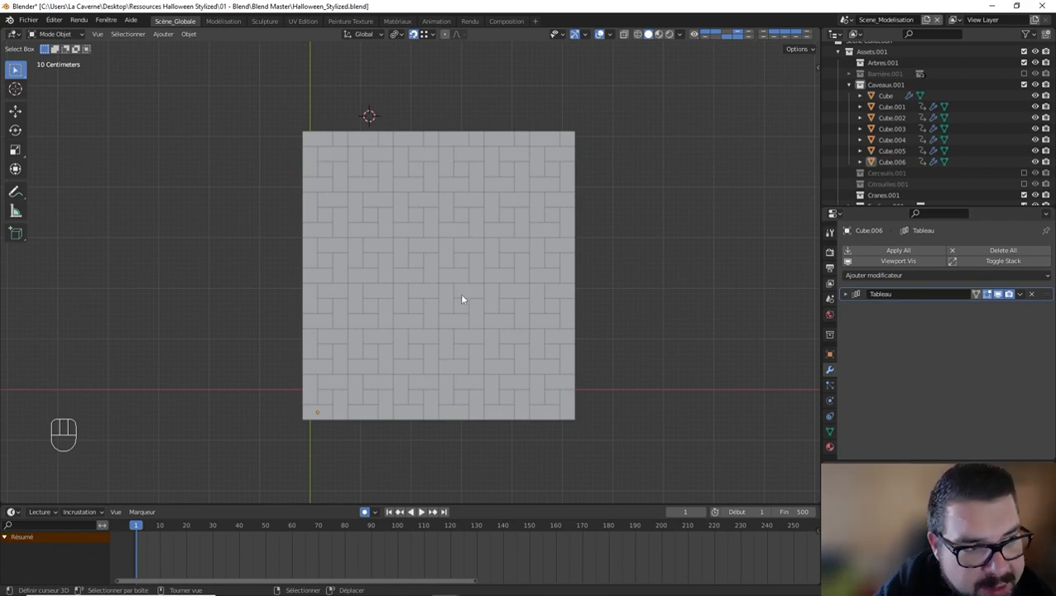
{"action": "middle_click_drag", "start_coordinate": [458, 293], "coordinate": [495, 224]}
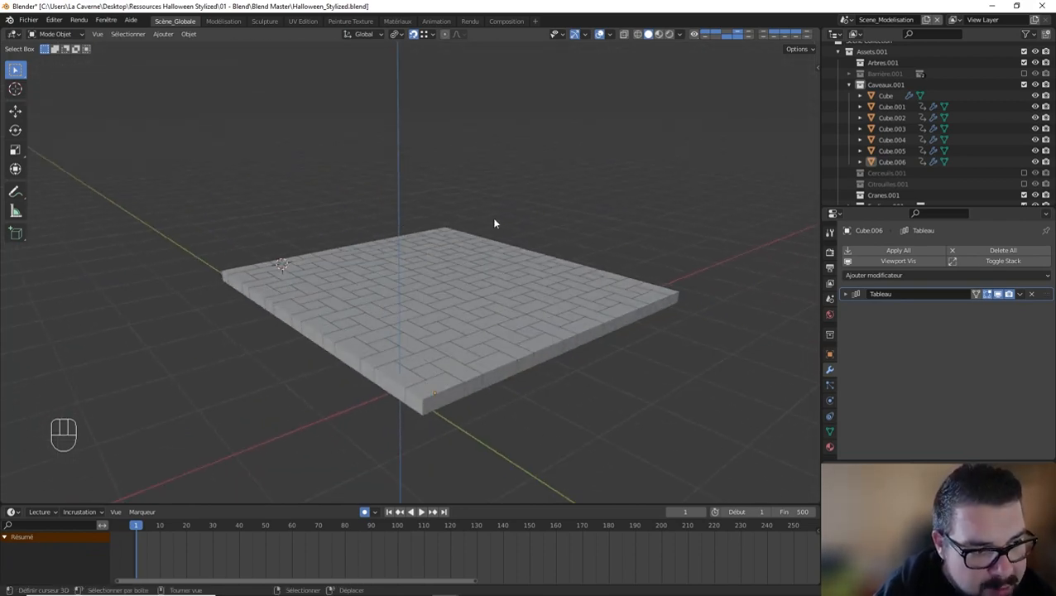
{"action": "key", "text": "a"}
{"action": "left_click", "coordinate": [498, 165]}
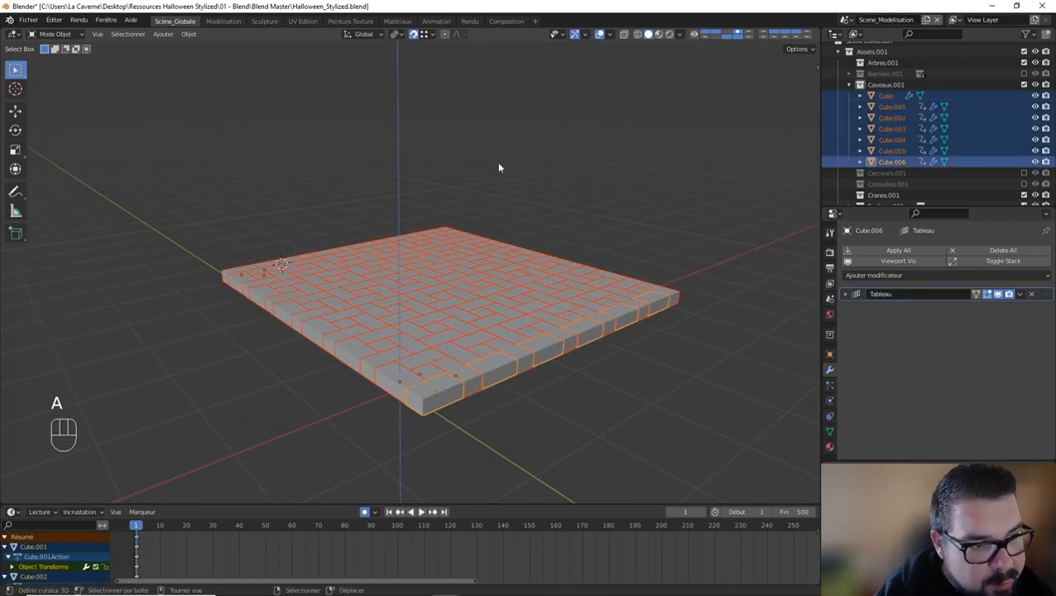
{"action": "left_click", "coordinate": [901, 251]}
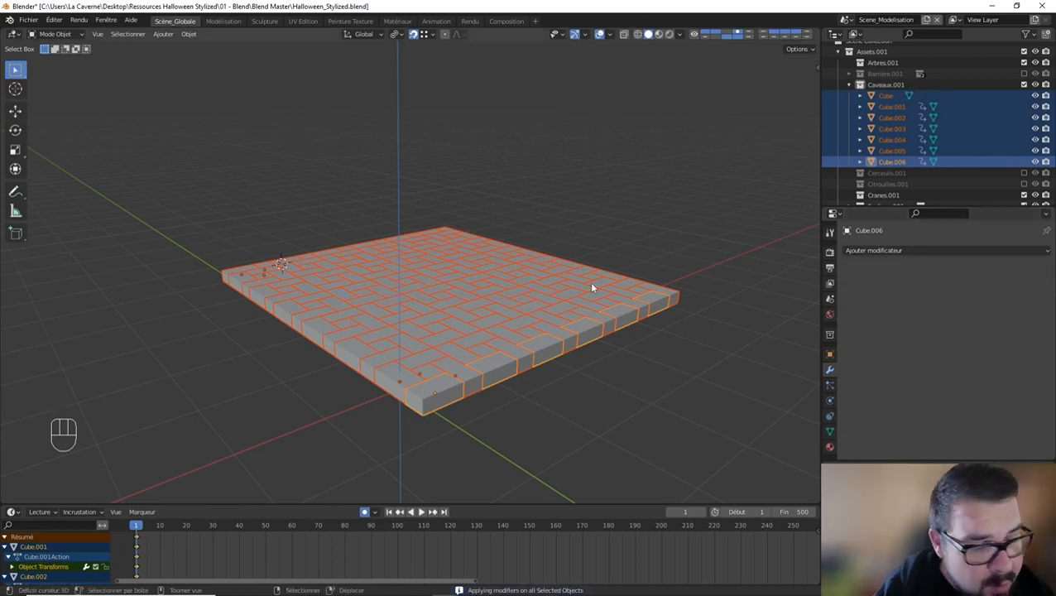
{"action": "key", "text": "ctrl+j"}
Step: Apply the joined stone floor's scale and rotation, and set its origin to geometry
{"action": "key", "text": "q"}
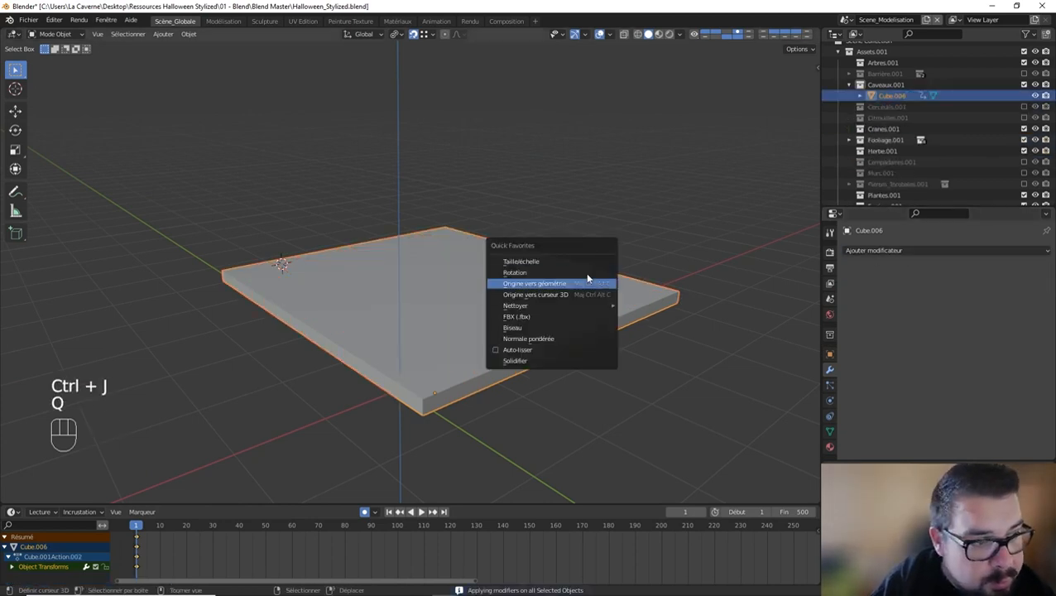
{"action": "left_click", "coordinate": [580, 263]}
{"action": "key", "text": "q"}
{"action": "left_click", "coordinate": [570, 271]}
{"action": "key", "text": "q"}
{"action": "left_click", "coordinate": [553, 283]}
{"action": "middle_click_drag", "start_coordinate": [554, 283], "coordinate": [493, 349]}
Step: Add Bevel and Weighted Normal modifiers to the stone floor and enable Auto Smooth
{"action": "key", "text": "q"}
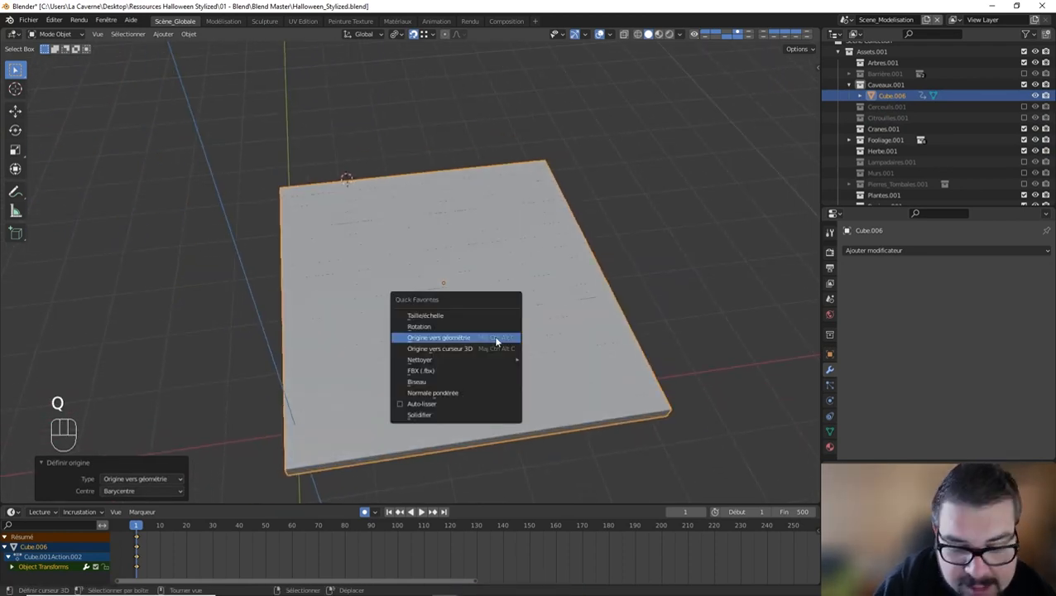
{"action": "left_click", "coordinate": [456, 382]}
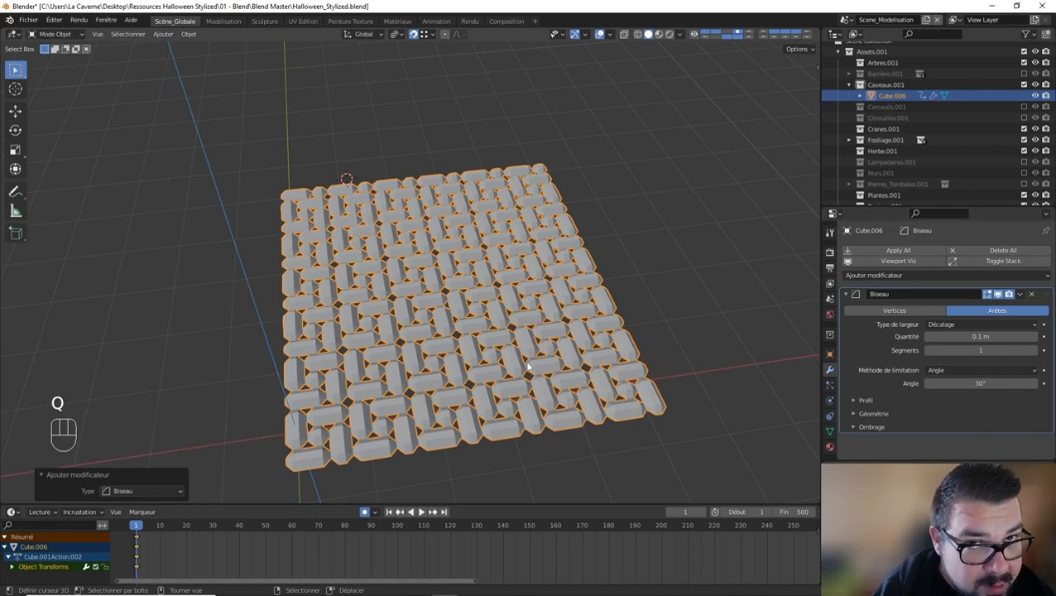
{"action": "key", "text": "q"}
{"action": "left_click", "coordinate": [480, 370]}
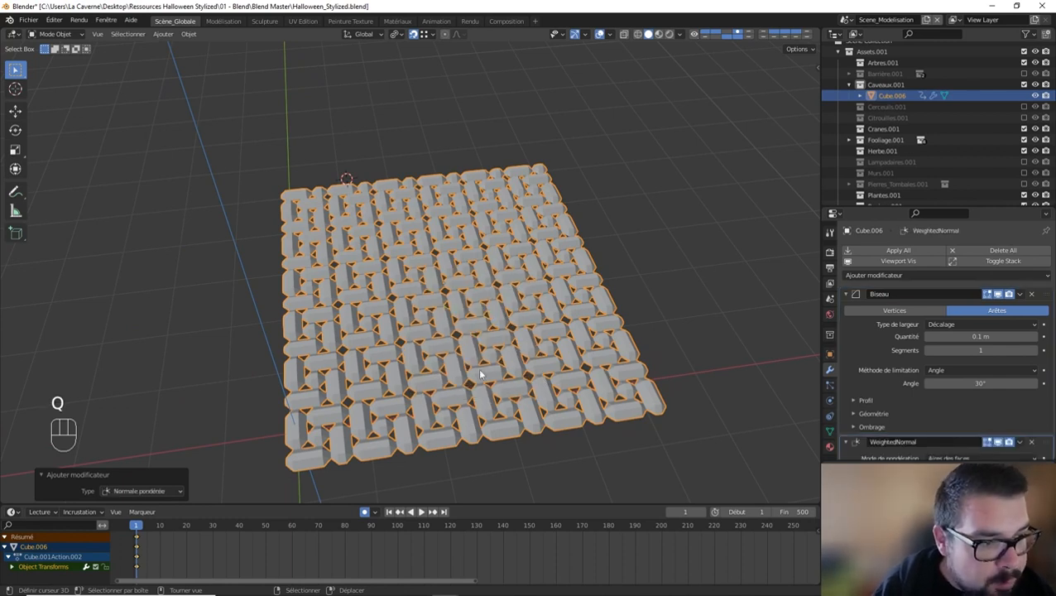
{"action": "key", "text": "q"}
{"action": "left_click", "coordinate": [464, 381]}
Step: Set the stone floor's Bevel width type to Absolute, the amount to 0.02 m and the segments to 2
{"action": "left_click", "coordinate": [970, 323]}
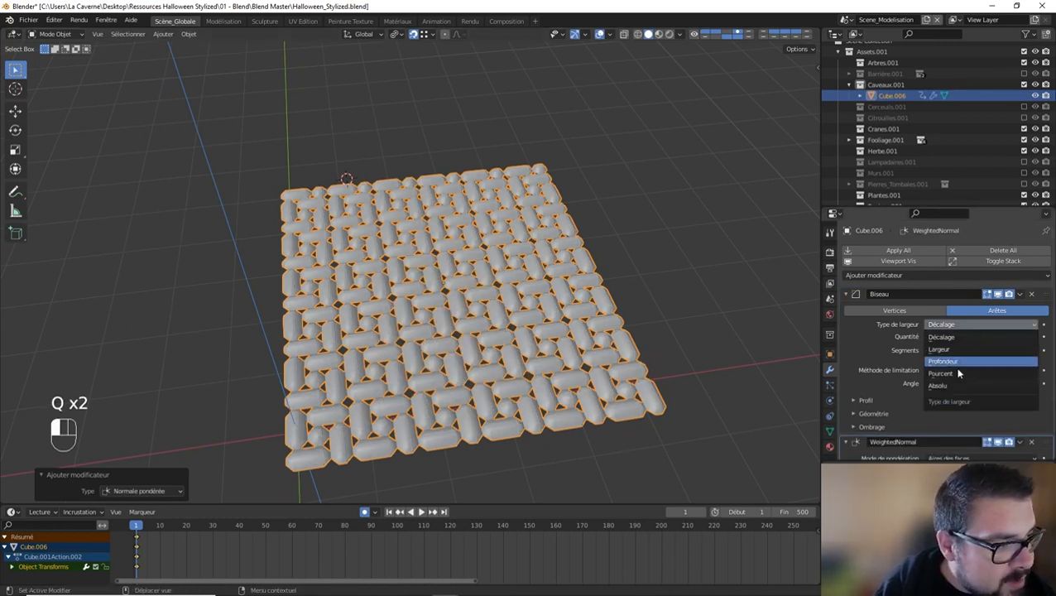
{"action": "left_click", "coordinate": [983, 385]}
{"action": "left_click", "coordinate": [979, 336]}
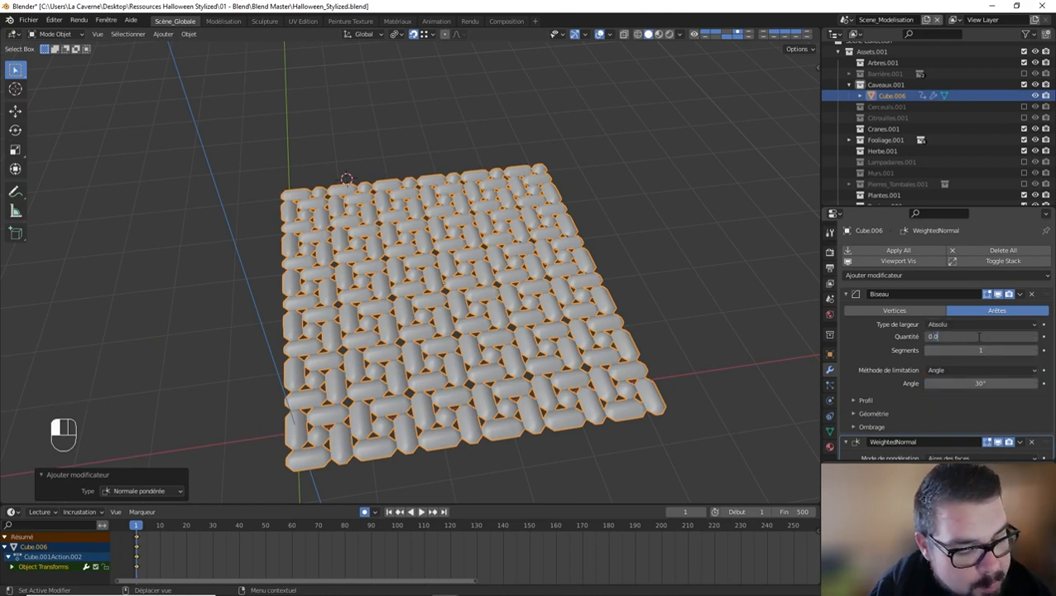
{"action": "type", "text": "0.02"}
{"action": "key", "text": "Return"}
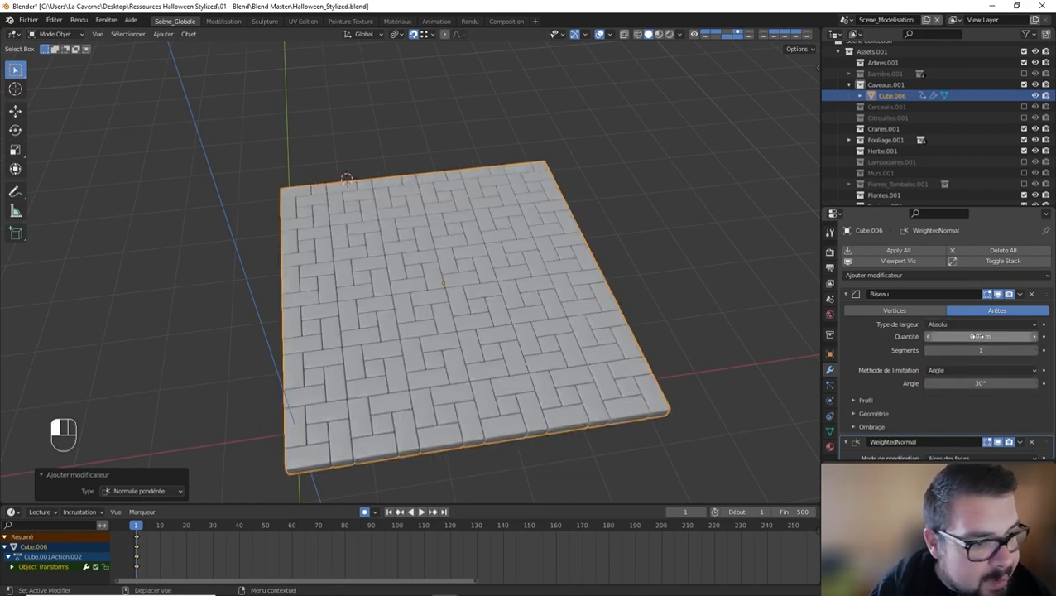
{"action": "left_click", "coordinate": [1034, 350]}
{"action": "key", "text": "a"}
{"action": "left_click", "coordinate": [488, 334]}
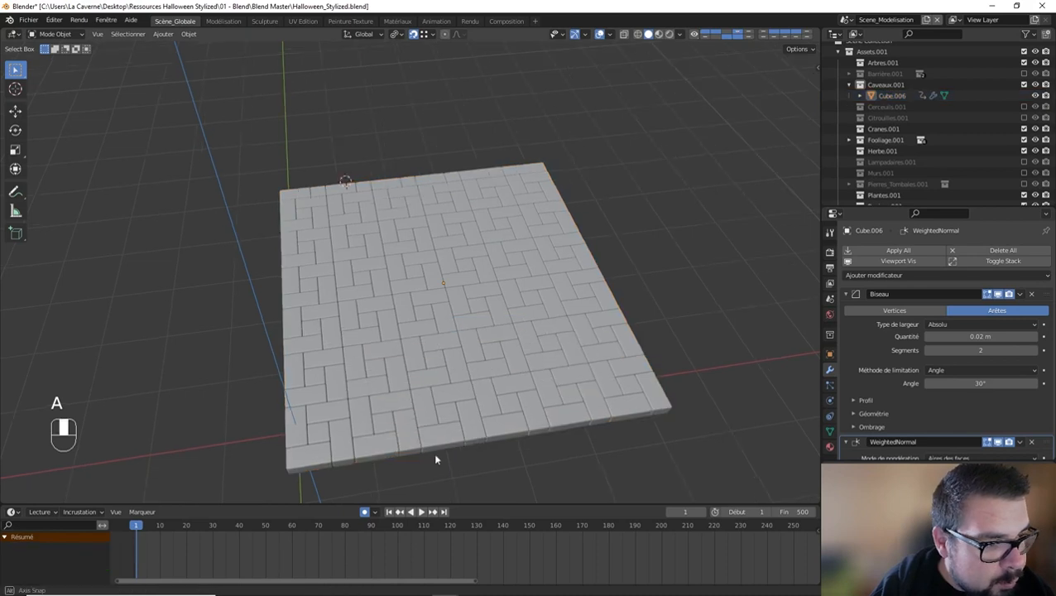
{"action": "middle_click_drag", "start_coordinate": [435, 455], "coordinate": [461, 445]}
{"action": "scroll", "coordinate": [461, 397], "scroll_direction": "up", "scroll_amount": 4}
Step: Reselect the bevelled stone floor and rename it SM_SolPierre_low
{"action": "key", "text": "a"}
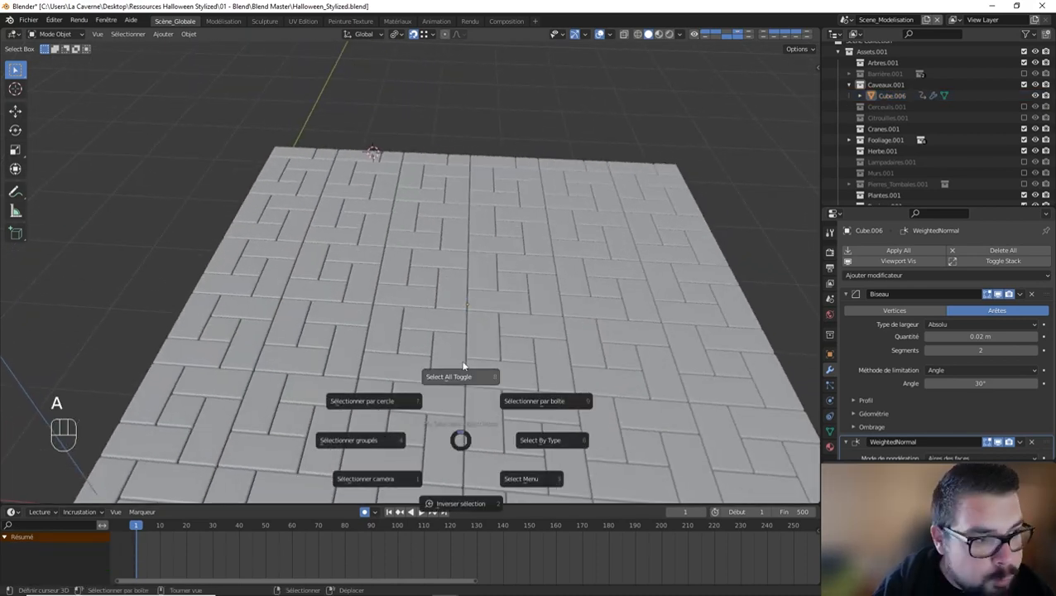
{"action": "left_click", "coordinate": [464, 365]}
{"action": "scroll", "coordinate": [464, 364], "scroll_direction": "down", "scroll_amount": 4}
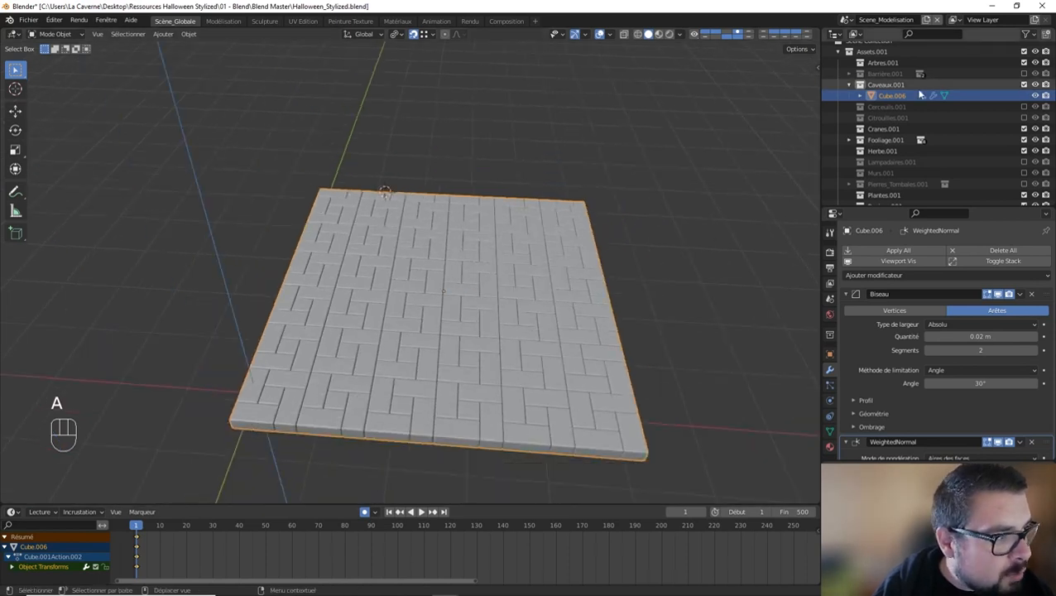
{"action": "scroll", "coordinate": [898, 104], "scroll_direction": "up", "scroll_amount": 1}
{"action": "double_click", "coordinate": [894, 102]}
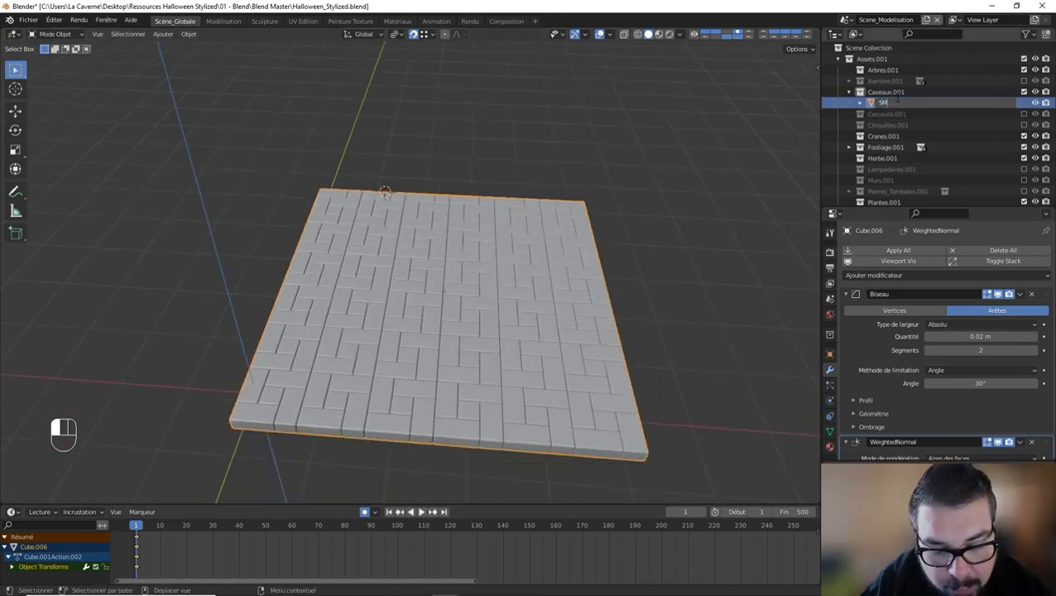
{"action": "type", "text": "SM_SOL"}
{"action": "key", "text": "BackSpace"}
{"action": "key", "text": "BackSpace"}
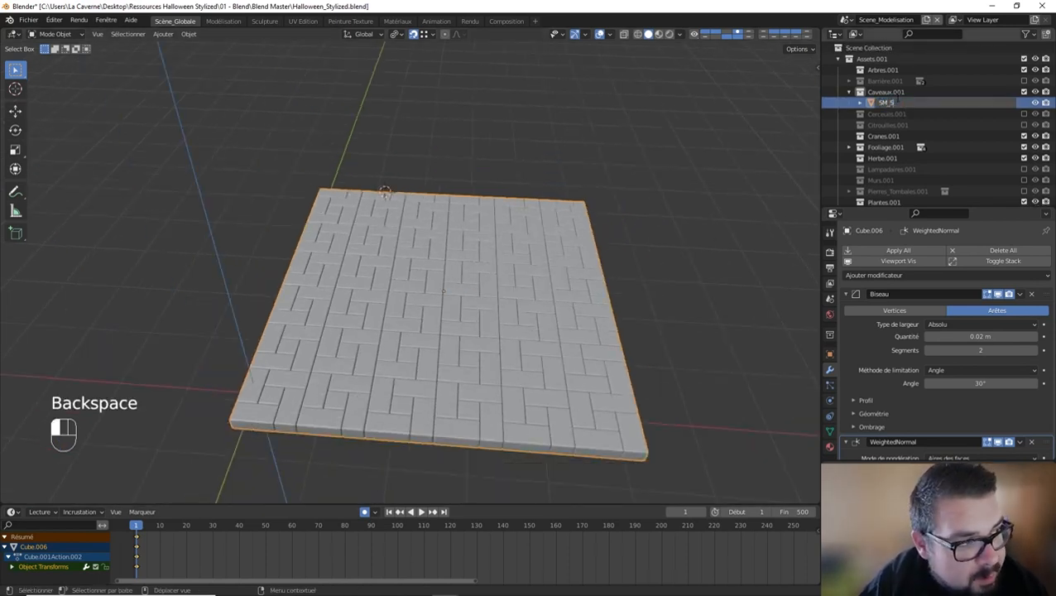
{"action": "type", "text": "olPi"}
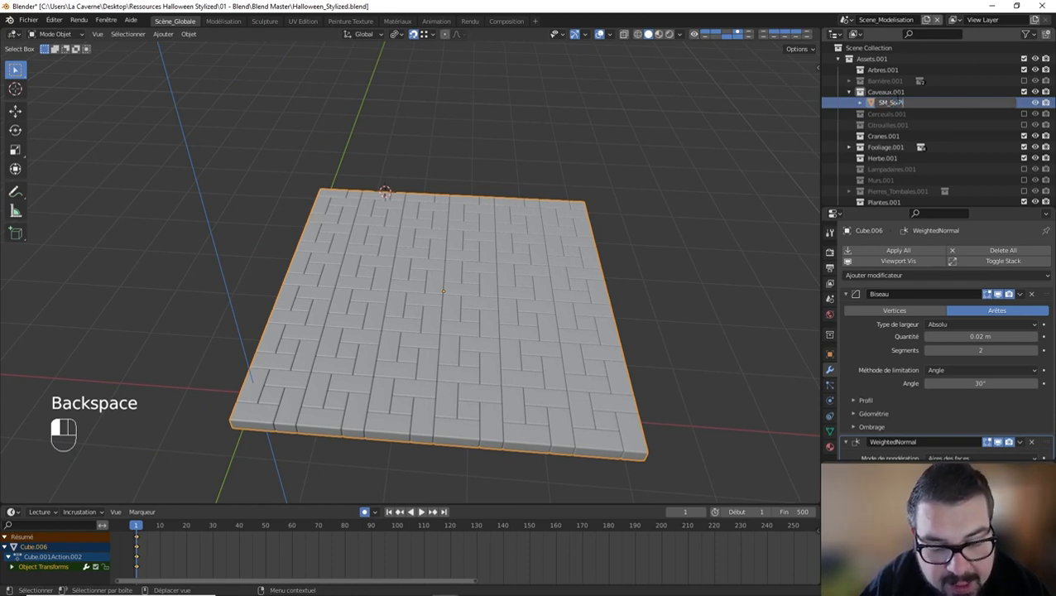
{"action": "type", "text": "erres"}
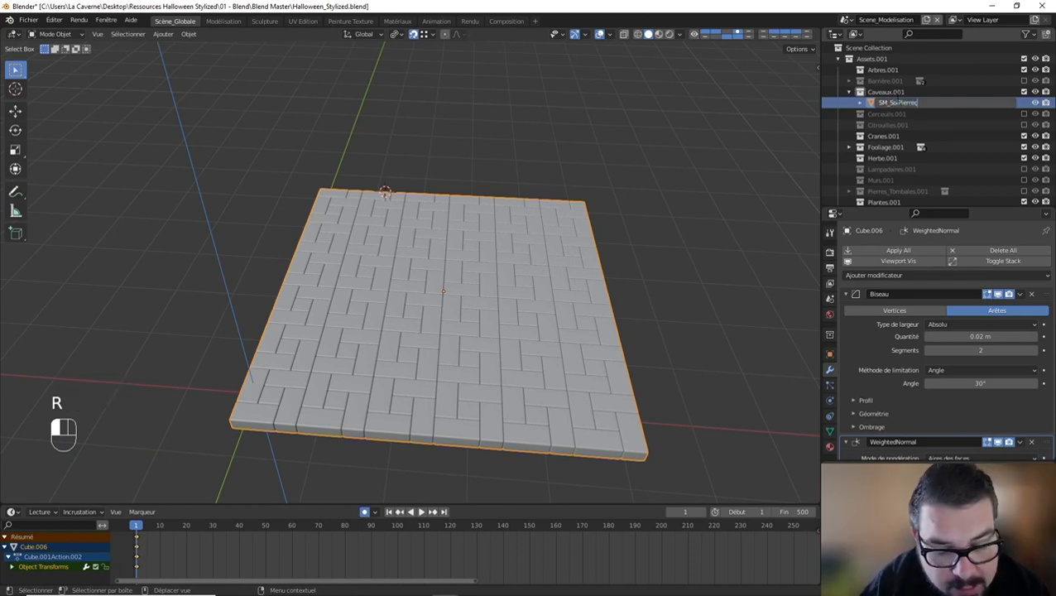
{"action": "key", "text": "Return"}
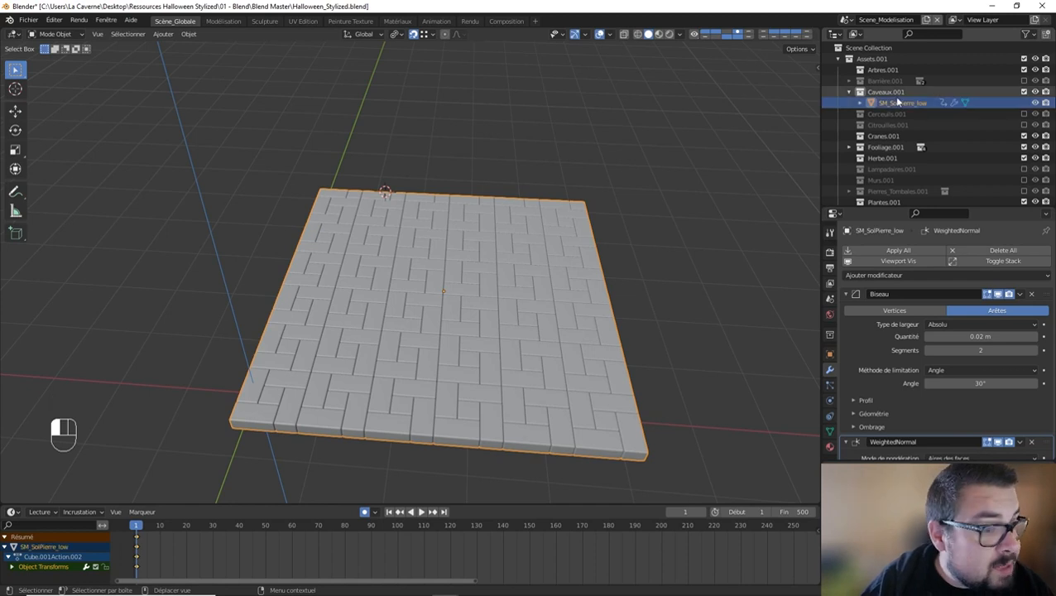
Step: Reset the 3D cursor to the world origin and snap the stone floor to the cursor
{"action": "key", "text": "KP_Divide"}
{"action": "middle_click_drag", "start_coordinate": [341, 346], "coordinate": [274, 370]}
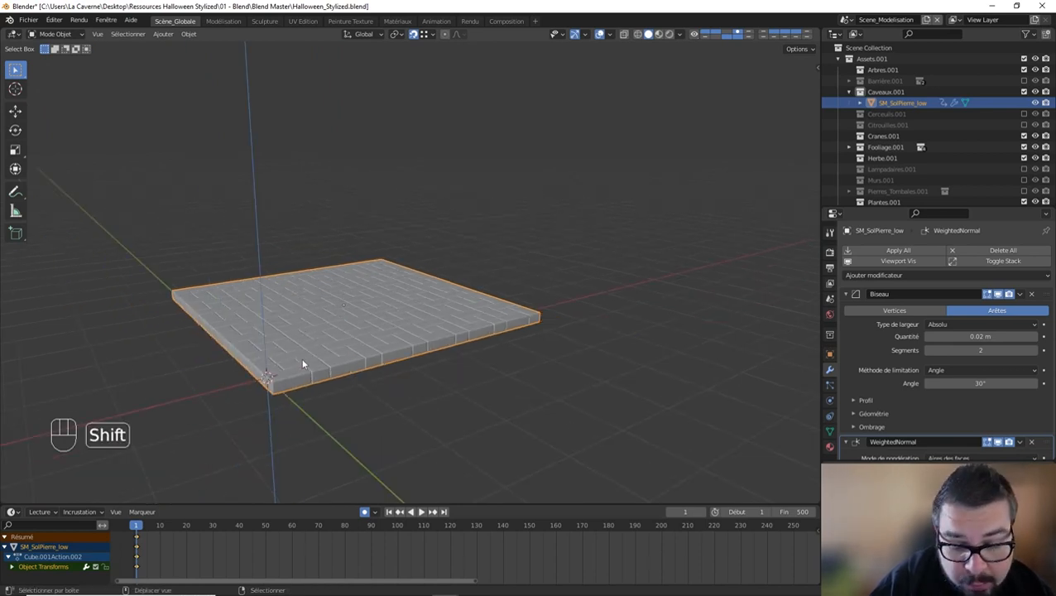
{"action": "key", "text": "shift+c"}
{"action": "key", "text": "shift+s"}
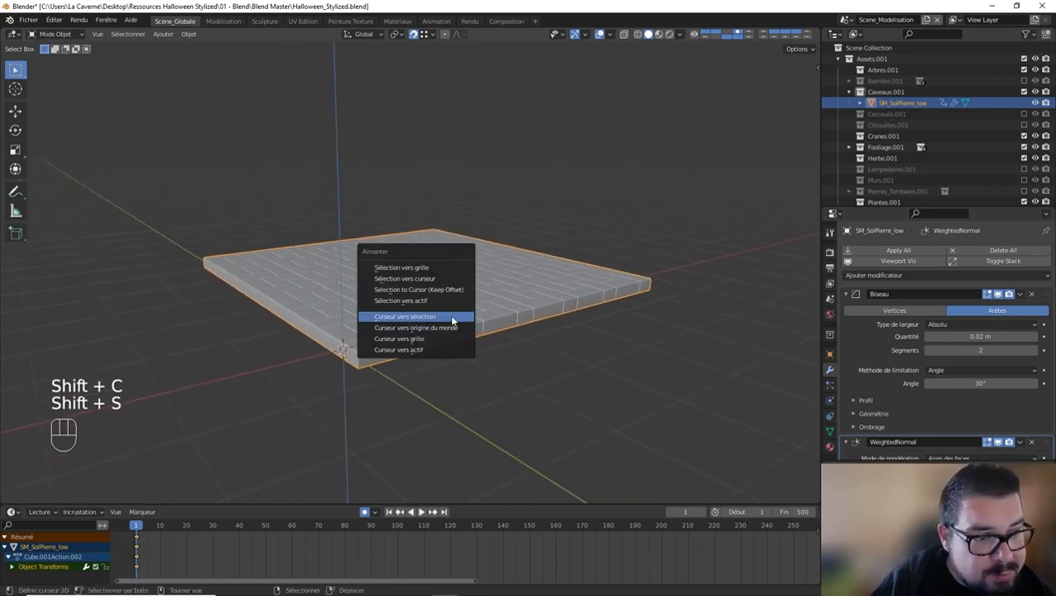
{"action": "left_click", "coordinate": [435, 278]}
Step: Raise the stone floor 0.1 m along Z so its underside rests on the ground plane
{"action": "middle_click_drag", "start_coordinate": [437, 306], "coordinate": [407, 292]}
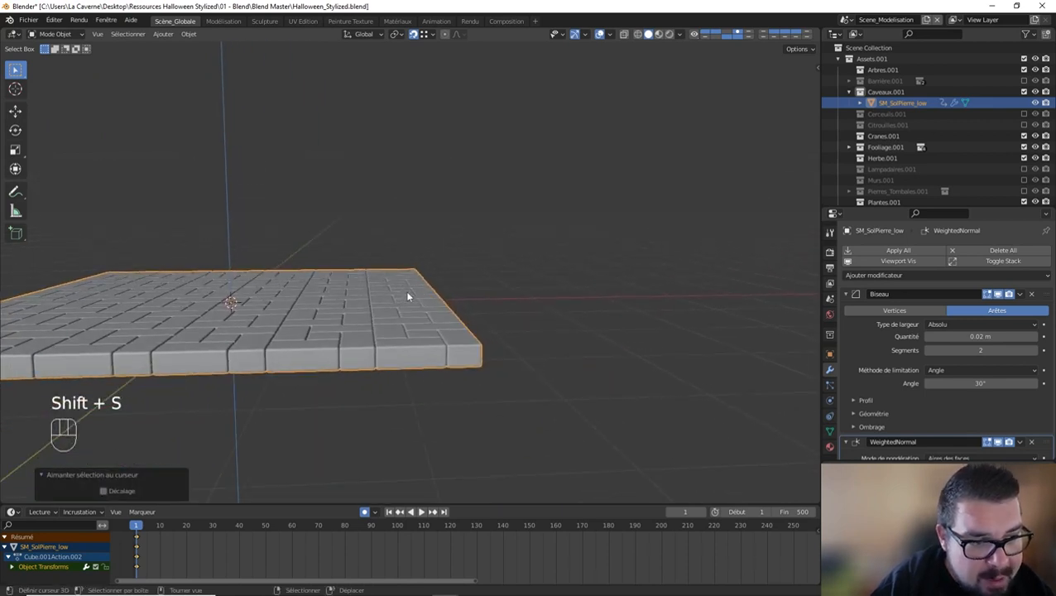
{"action": "type", "text": "g"}
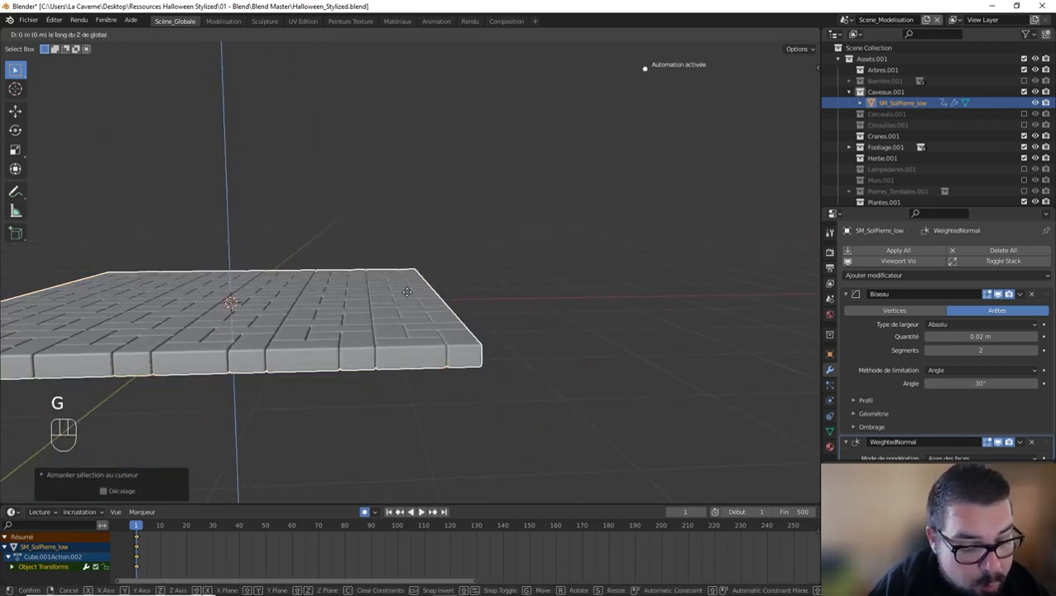
{"action": "type", "text": "0.1"}
{"action": "left_click", "coordinate": [406, 292]}
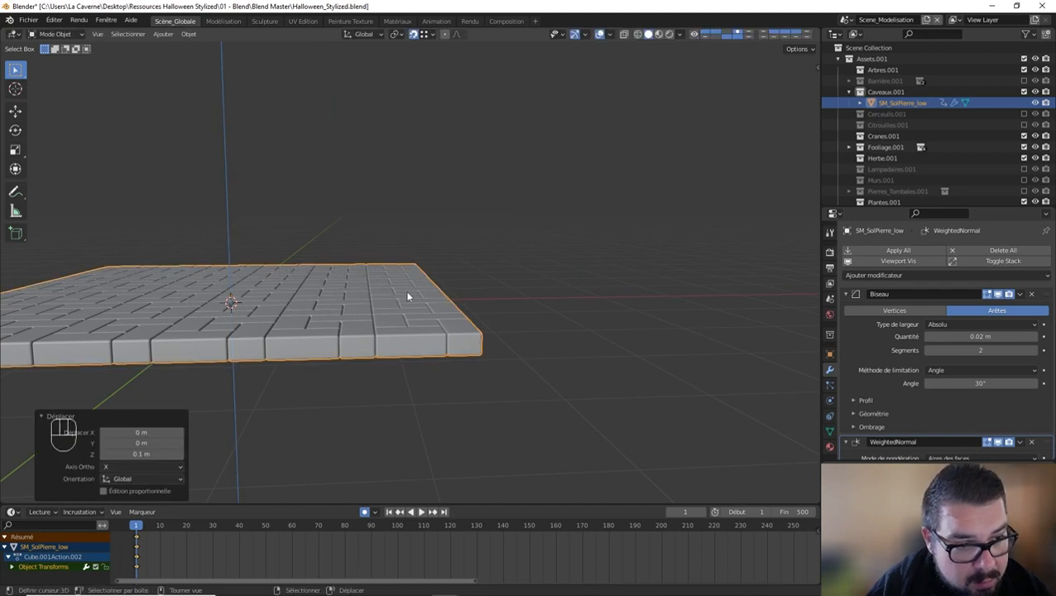
{"action": "key", "text": "KP_1"}
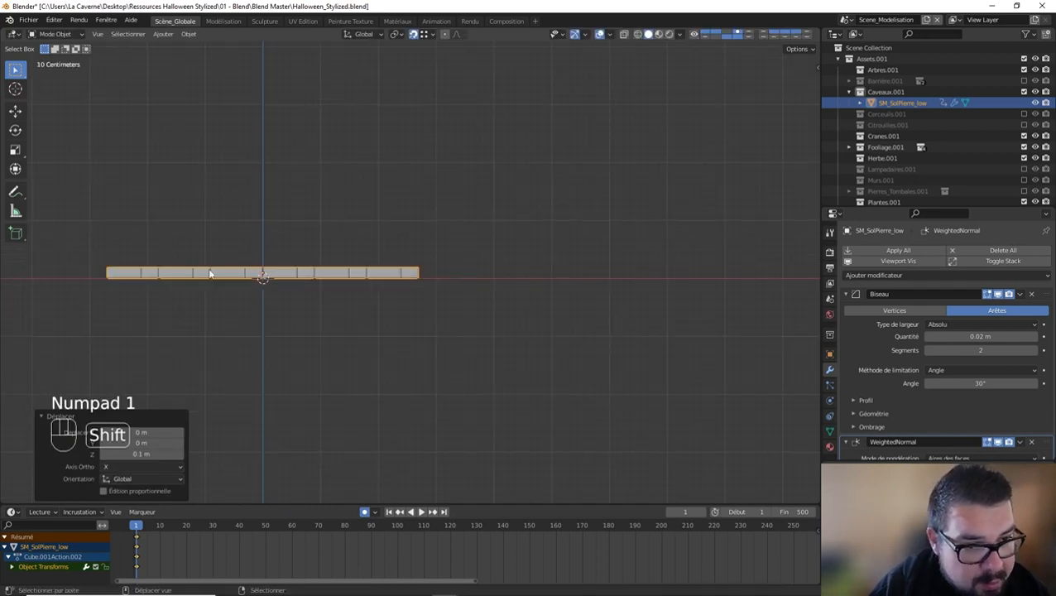
{"action": "middle_click_drag", "start_coordinate": [233, 285], "coordinate": [293, 356]}
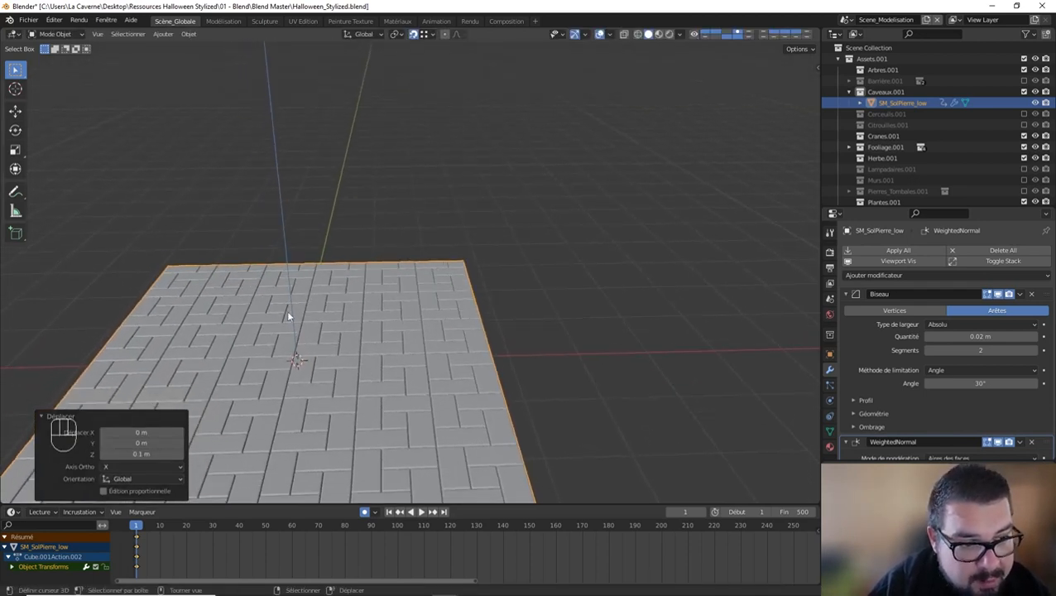
Step: Add a 2 m cube at the world origin and raise it 1 m, plus another 0.2 m, along Z onto the stone floor
{"action": "key", "text": "shift+a"}
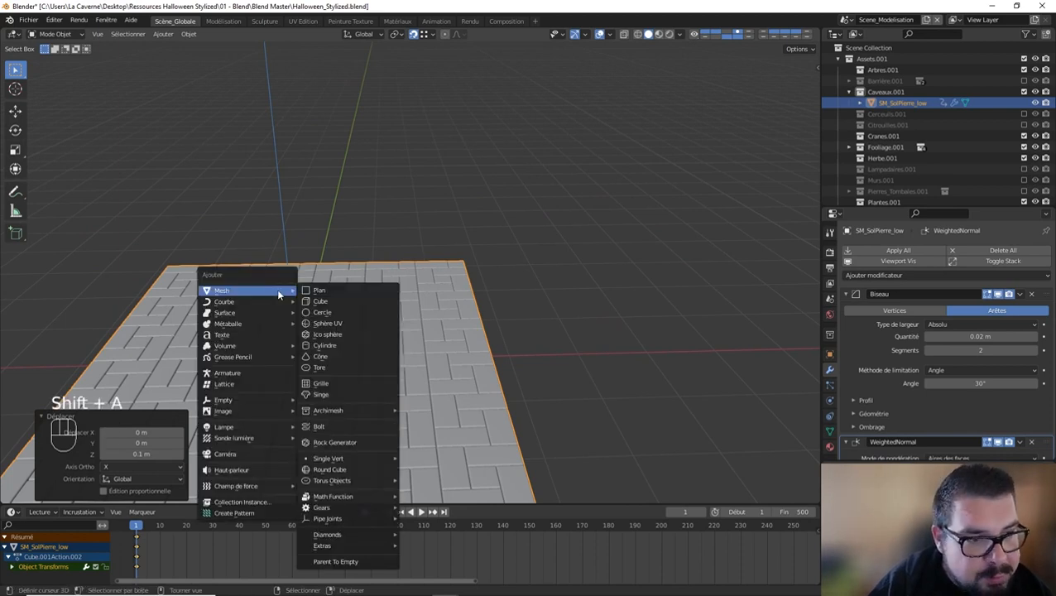
{"action": "mouse_move", "coordinate": [269, 303]}
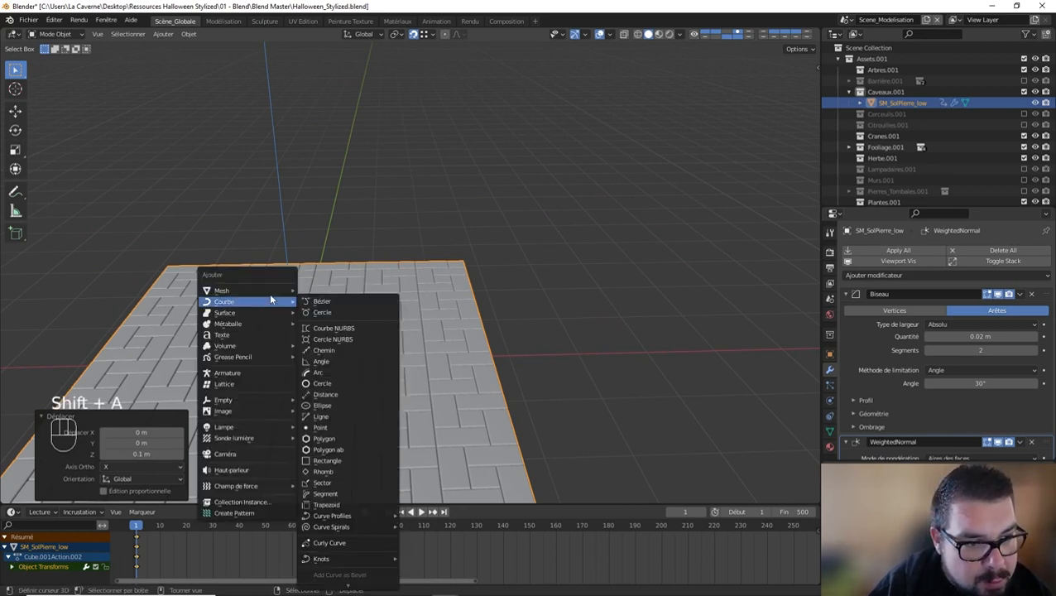
{"action": "left_click", "coordinate": [343, 301]}
{"action": "middle_click_drag", "start_coordinate": [343, 301], "coordinate": [346, 286]}
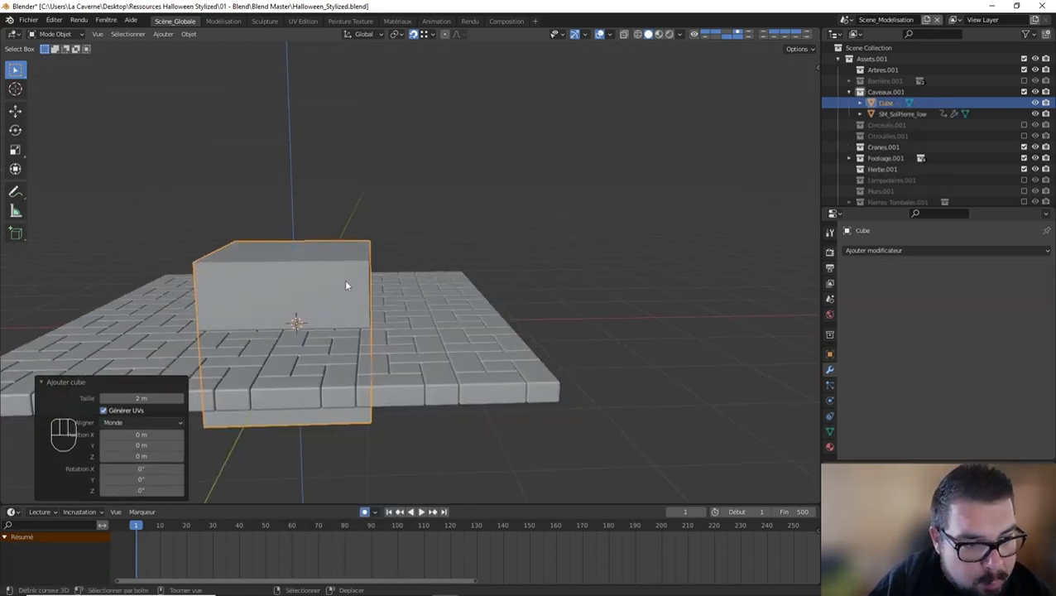
{"action": "key", "text": "g"}
{"action": "left_click", "coordinate": [346, 285]}
{"action": "key", "text": "g"}
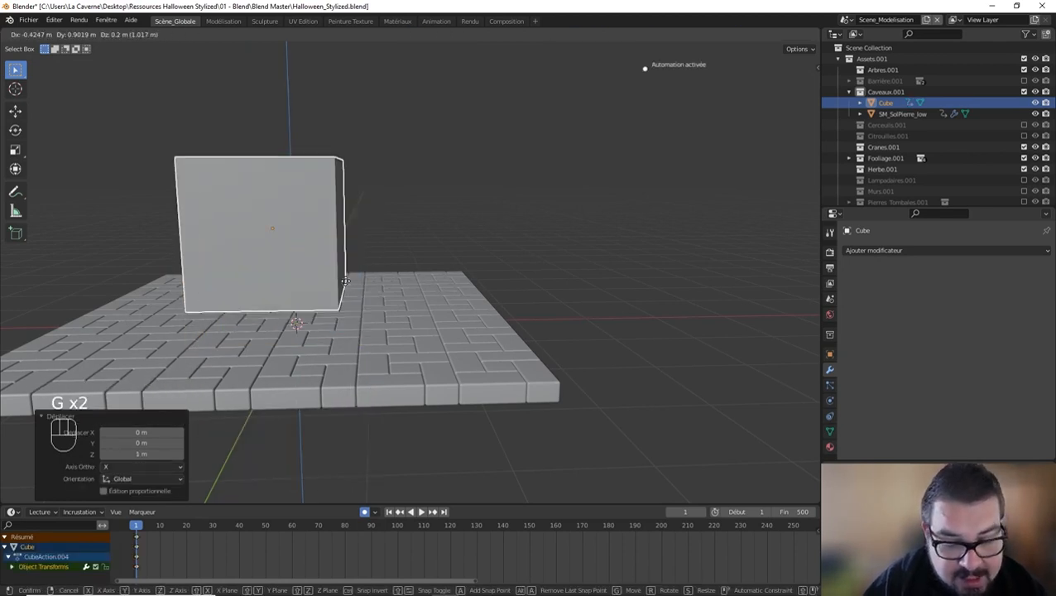
{"action": "left_click", "coordinate": [346, 285]}
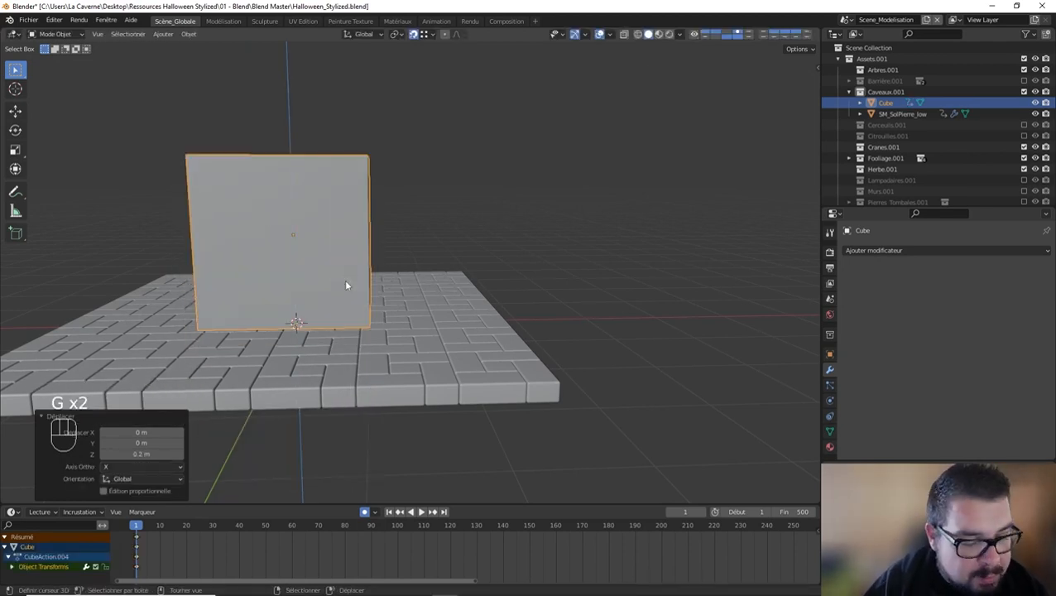
Step: Scale the cube by 1.75 along X and by 2 along Y to widen and lengthen the vault body
{"action": "key", "text": "s"}
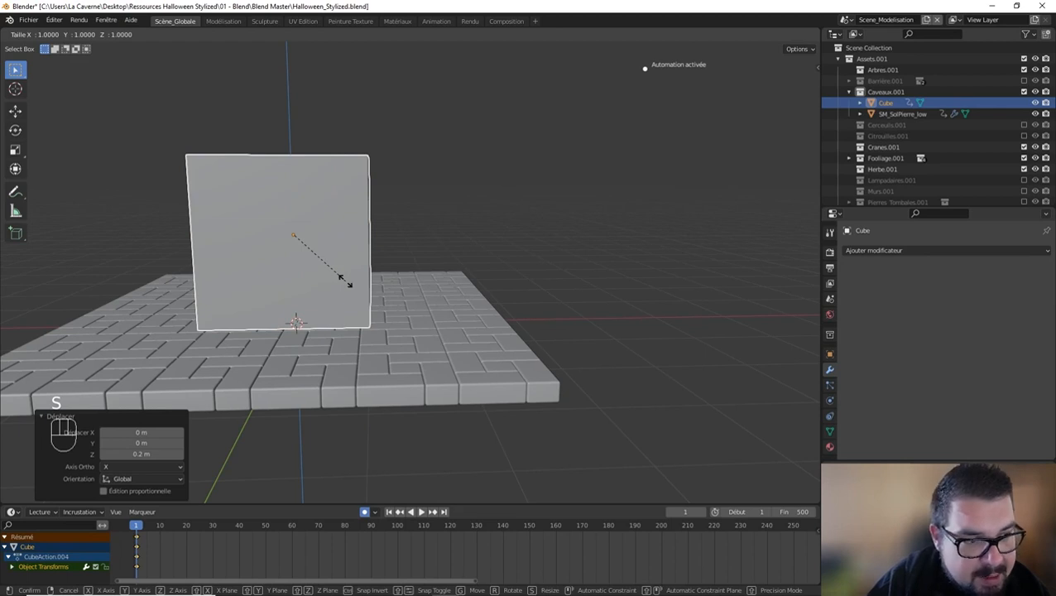
{"action": "type", "text": "x1.75"}
{"action": "left_click", "coordinate": [346, 285]}
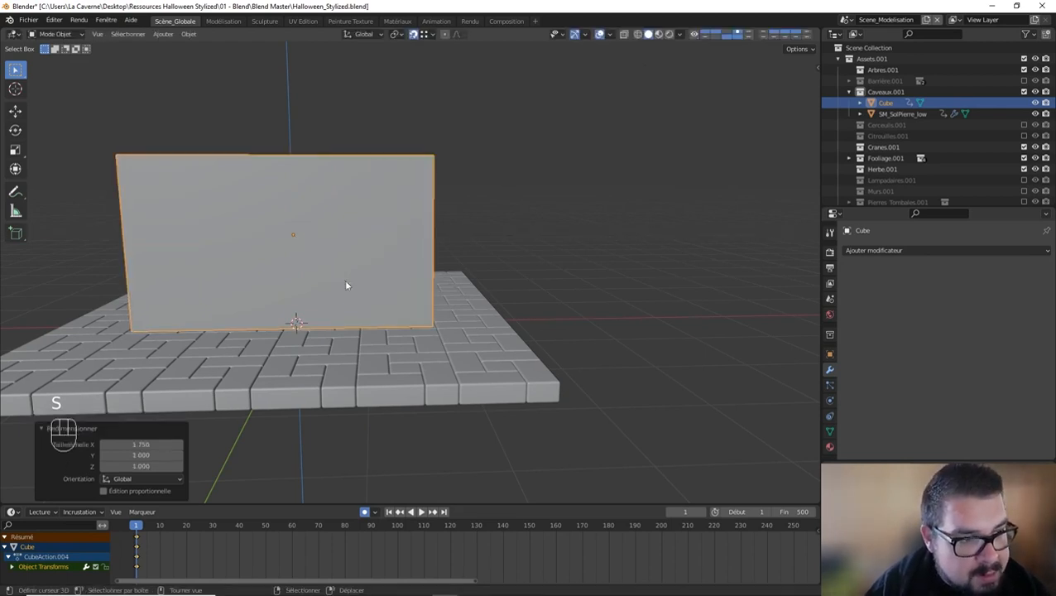
{"action": "key", "text": "s"}
{"action": "key", "text": "y"}
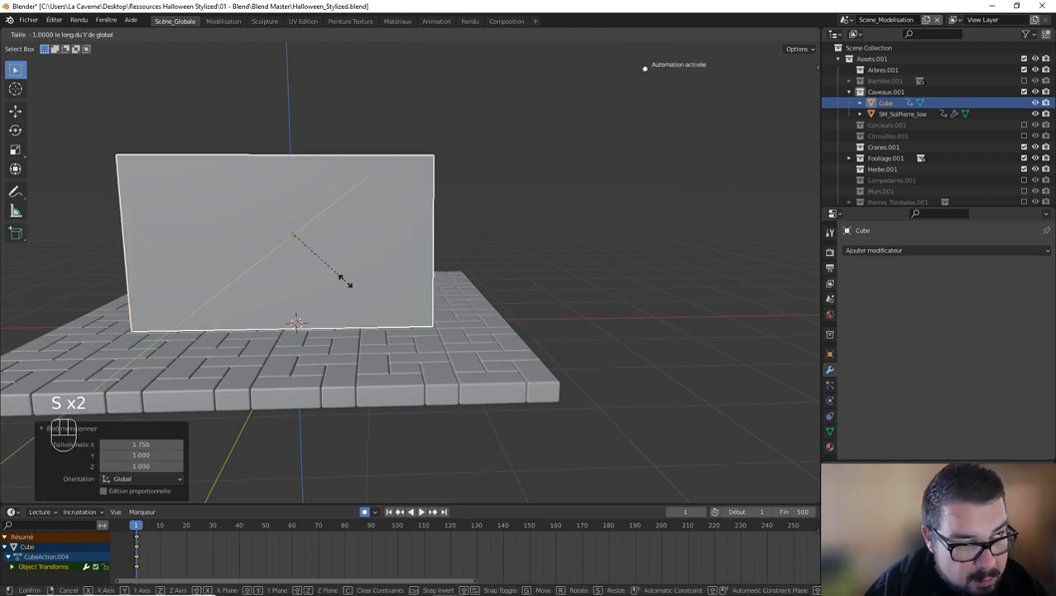
{"action": "type", "text": "2"}
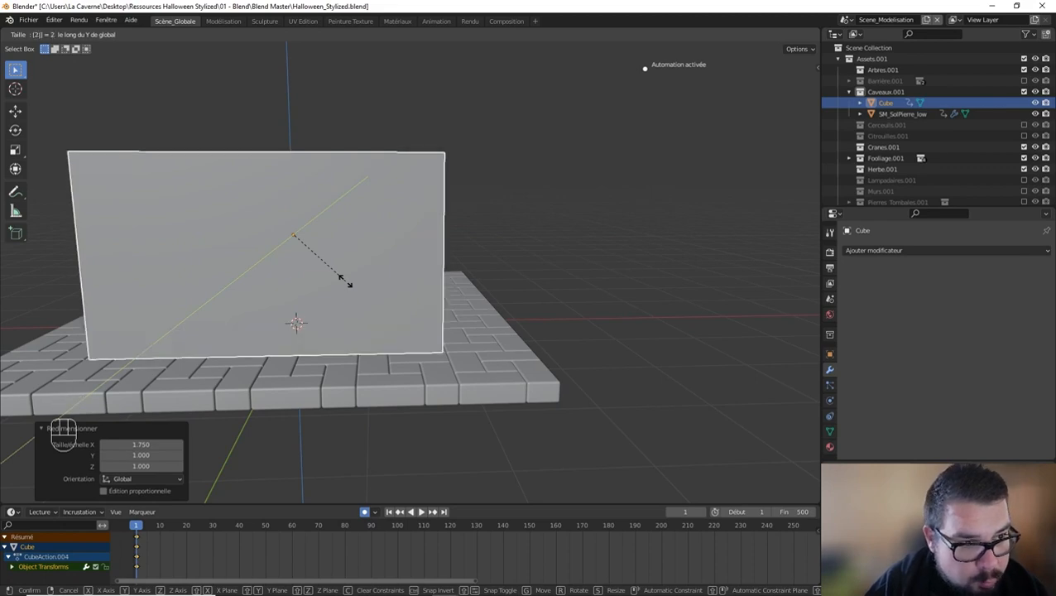
{"action": "key", "text": "Return"}
{"action": "middle_click_drag", "start_coordinate": [345, 280], "coordinate": [408, 301]}
{"action": "scroll", "coordinate": [440, 293], "scroll_direction": "down", "scroll_amount": 5}
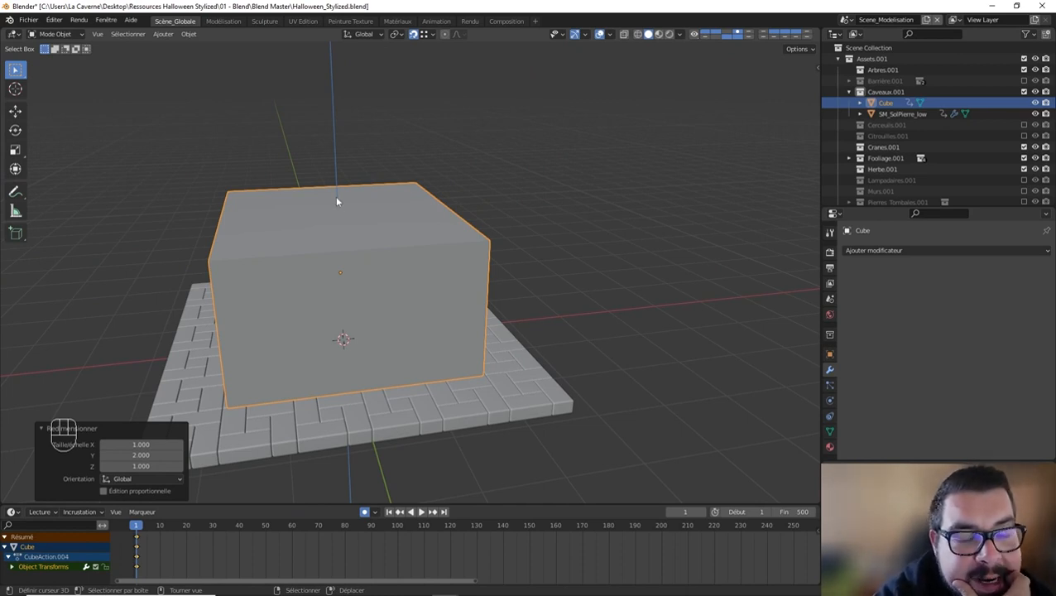
{"action": "scroll", "coordinate": [337, 189], "scroll_direction": "up", "scroll_amount": 3}
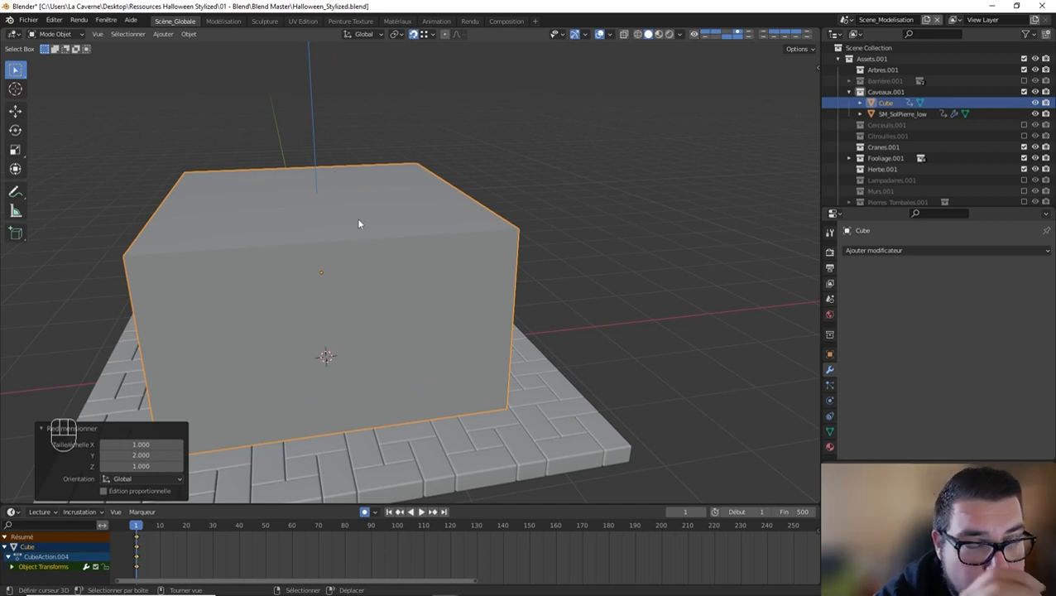
Step: Extrude the top face of the vault body 2 m upward
{"action": "mouse_move", "coordinate": [356, 229]}
{"action": "middle_mouse_down"}
{"action": "mouse_move", "coordinate": [343, 233]}
{"action": "mouse_move", "coordinate": [364, 221]}
{"action": "middle_mouse_up"}
{"action": "key", "text": "Tab"}
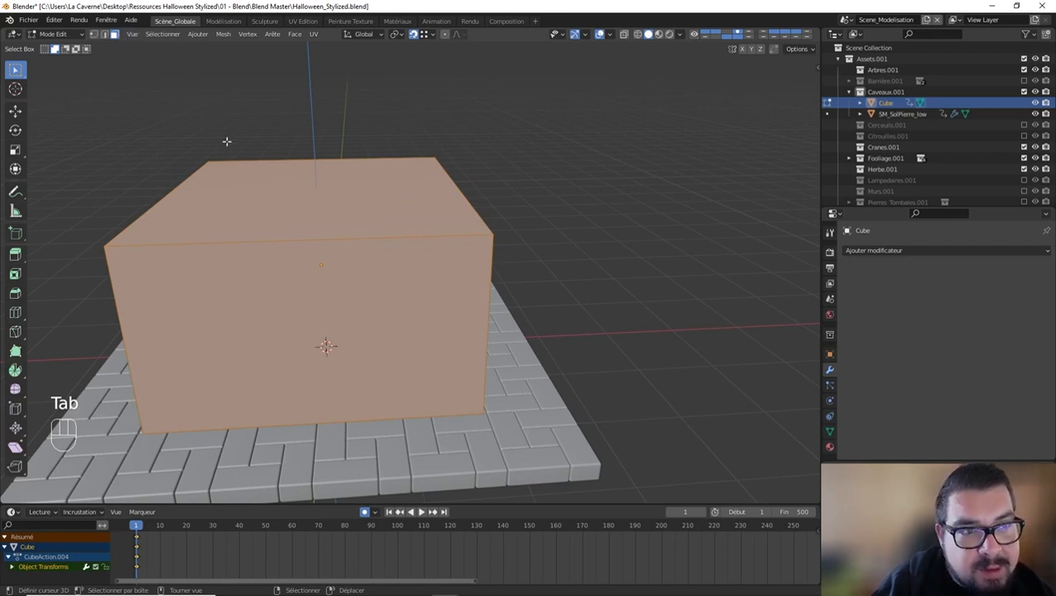
{"action": "left_click", "coordinate": [326, 200]}
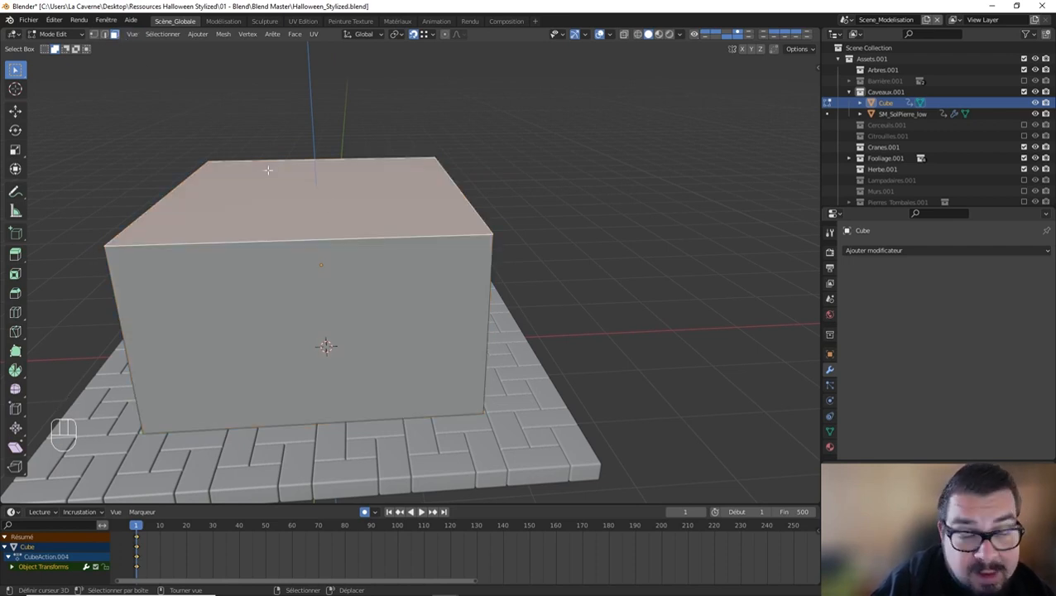
{"action": "type", "text": "e"}
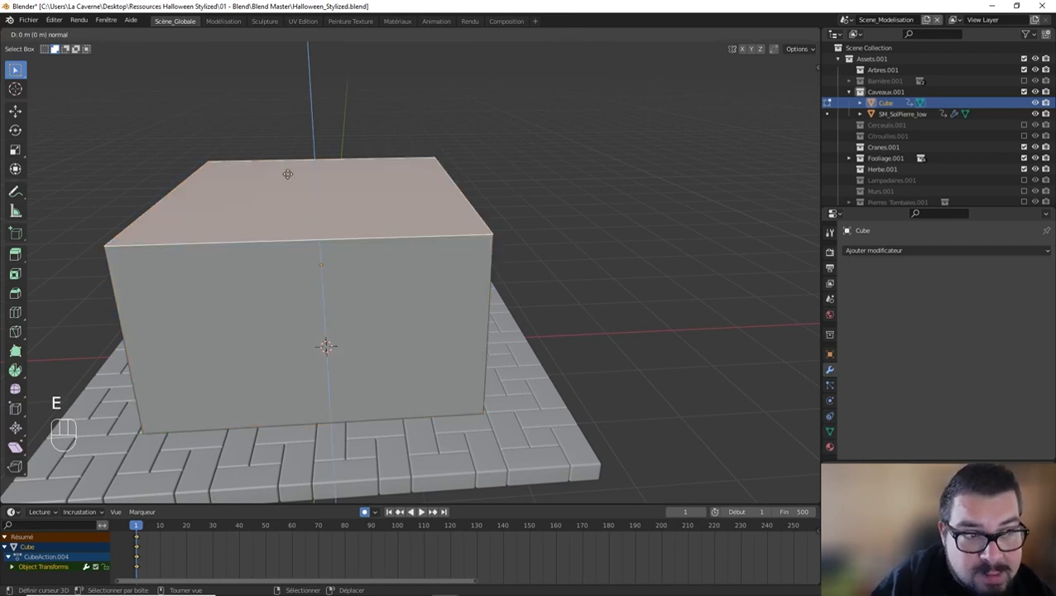
{"action": "type", "text": "2"}
{"action": "key", "text": "Return"}
{"action": "scroll", "coordinate": [288, 173], "scroll_direction": "up", "scroll_amount": 1}
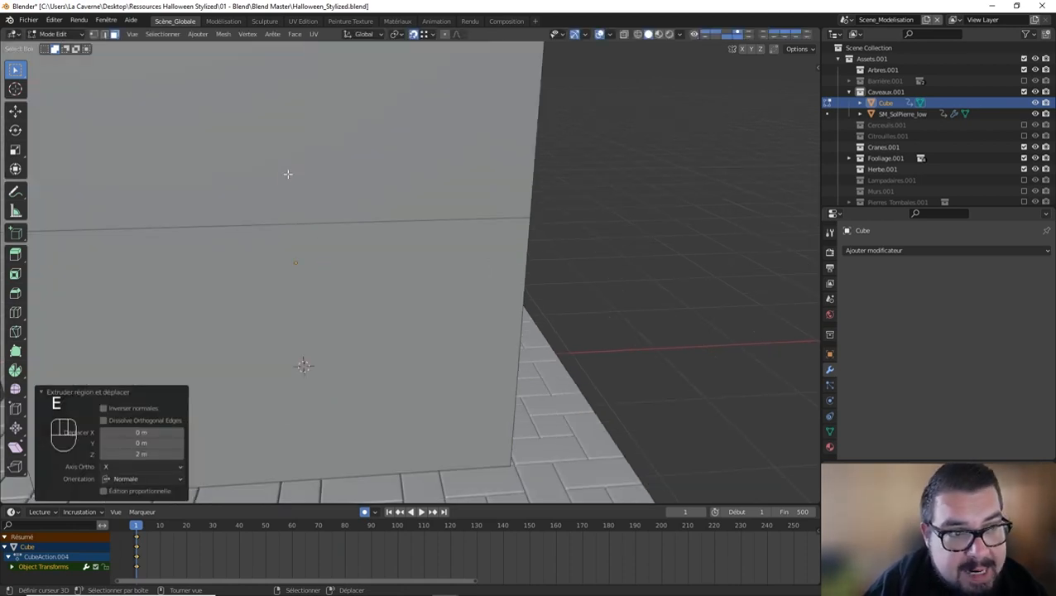
{"action": "scroll", "coordinate": [288, 174], "scroll_direction": "down", "scroll_amount": 2}
Step: Scale the extruded top face by 0.1 along X to shape a pitched roof
{"action": "type", "text": "sx"}
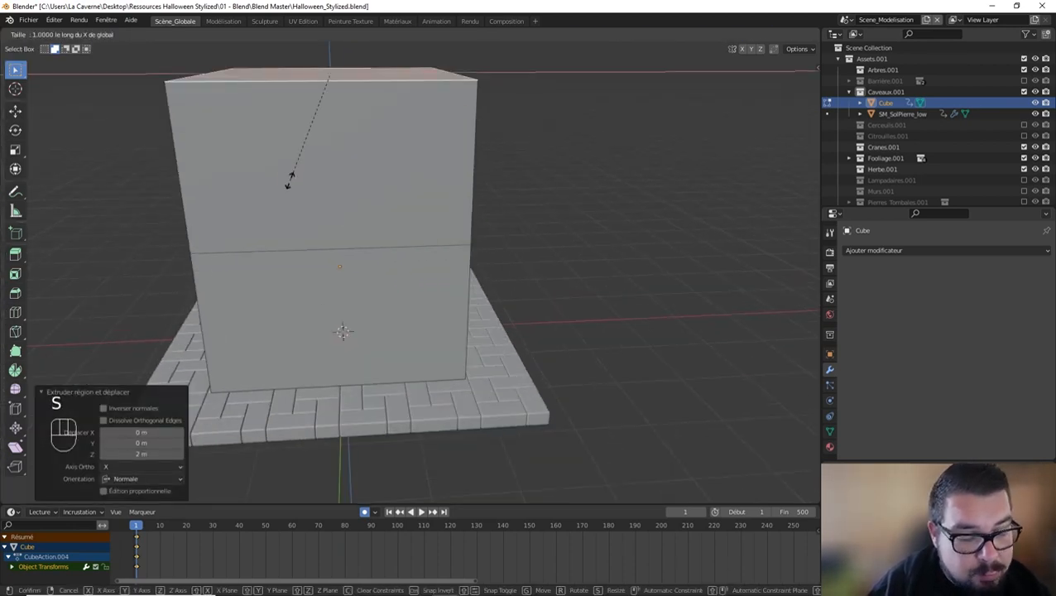
{"action": "type", "text": "0.1"}
{"action": "key", "text": "Return"}
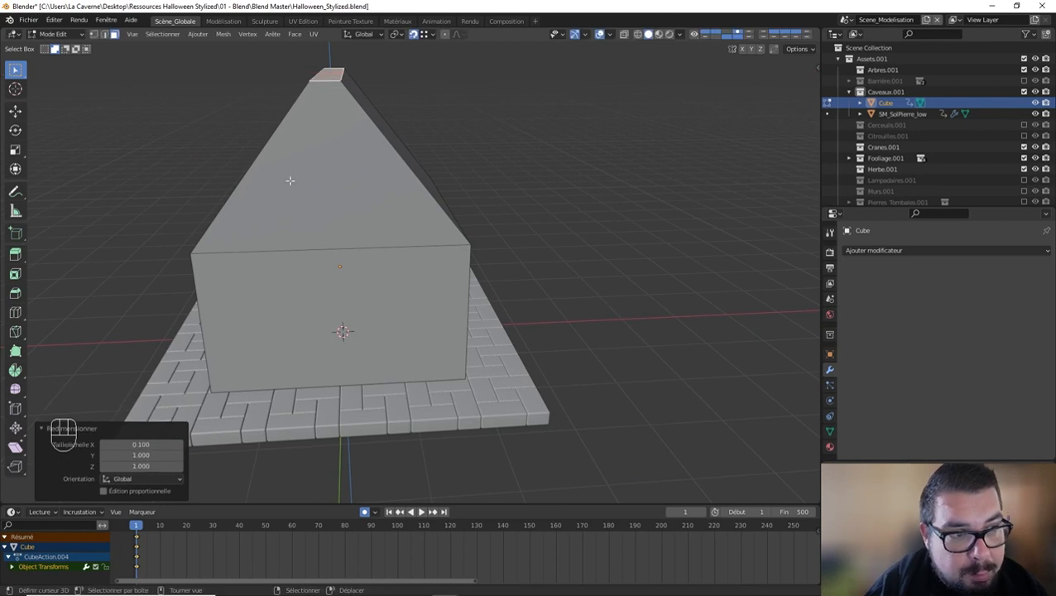
{"action": "middle_click_drag", "start_coordinate": [290, 177], "coordinate": [252, 181]}
Step: Apply the scale and rotation of the house-shaped vault body and move its origin to its geometry
{"action": "key", "text": "Tab"}
{"action": "key", "text": "q"}
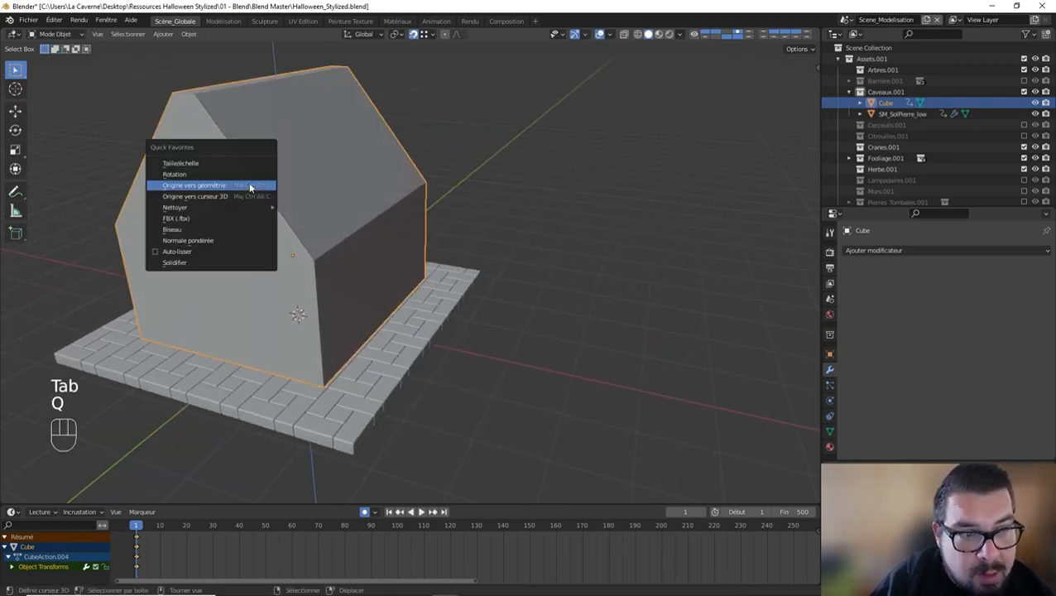
{"action": "left_click", "coordinate": [245, 176]}
{"action": "key", "text": "q"}
{"action": "key", "text": "q"}
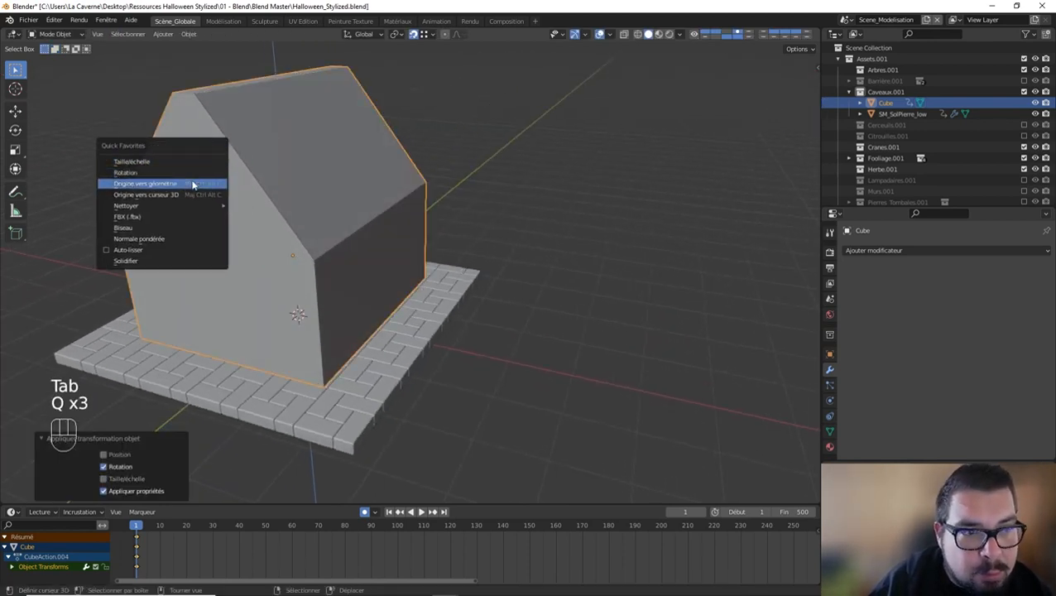
{"action": "left_click", "coordinate": [196, 182]}
{"action": "middle_click_drag", "start_coordinate": [283, 191], "coordinate": [412, 191]}
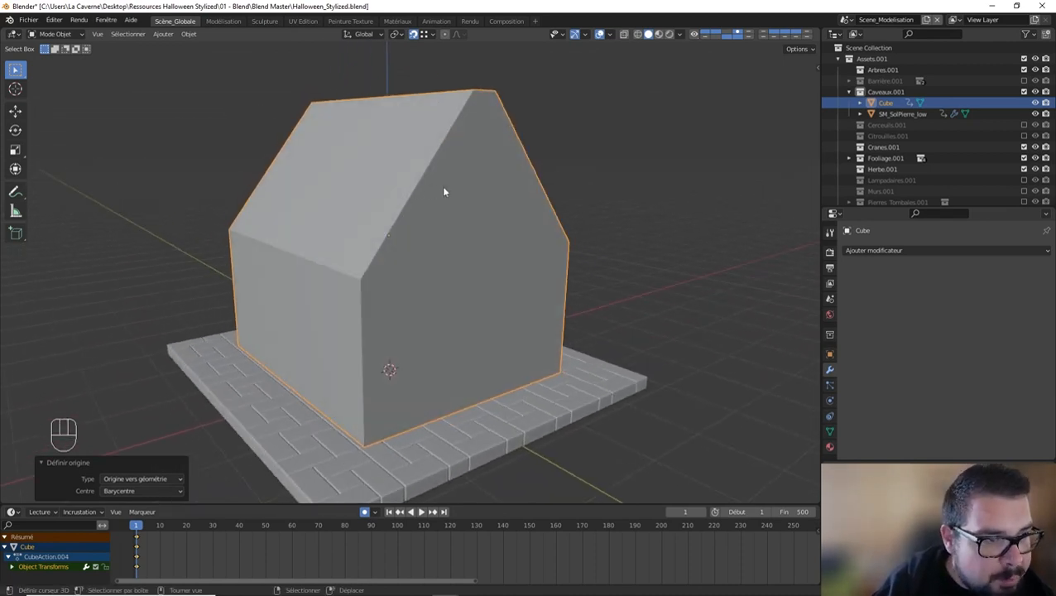
Step: Separate the two roof slopes and the ridge face into their own object and hide that roof object
{"action": "key", "text": "Tab"}
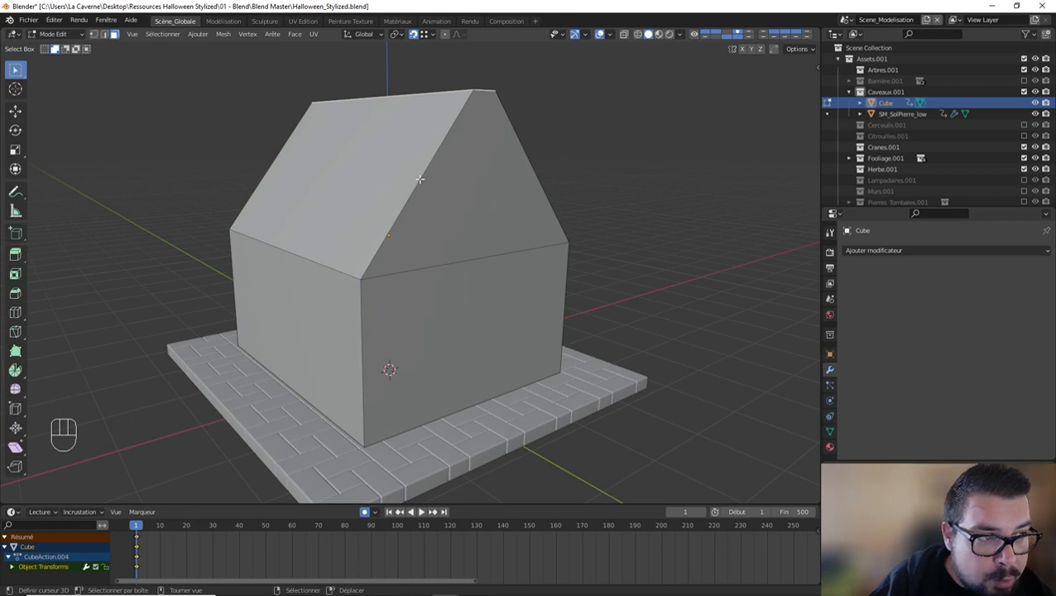
{"action": "left_click", "coordinate": [369, 191]}
{"action": "middle_click_drag", "start_coordinate": [437, 165], "coordinate": [277, 199]}
{"action": "left_click", "coordinate": [275, 157], "text": "shift"}
{"action": "left_click", "coordinate": [318, 189], "text": "shift"}
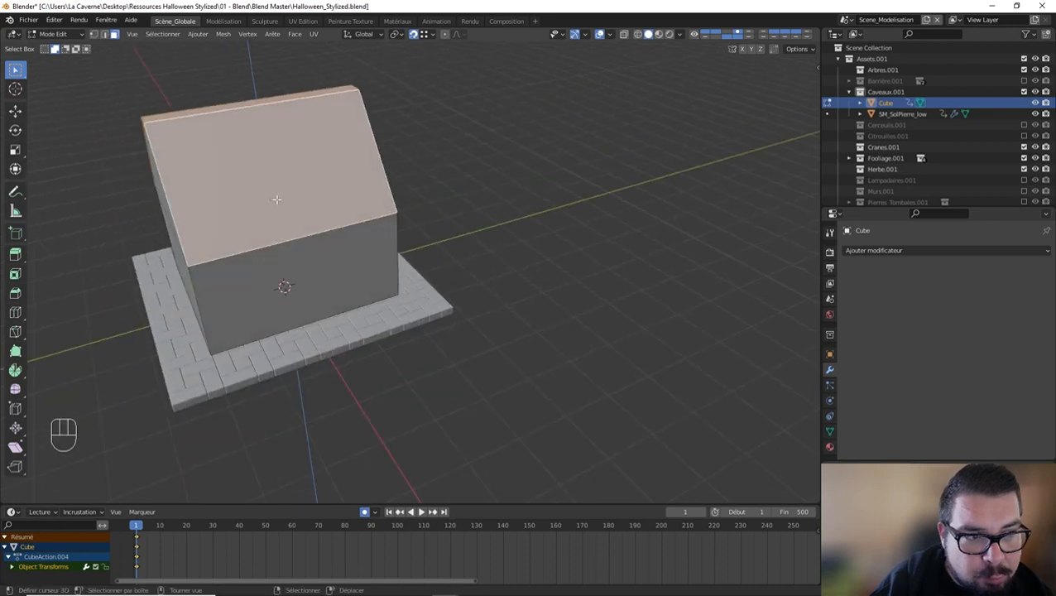
{"action": "key", "text": "p"}
{"action": "left_click", "coordinate": [275, 198]}
{"action": "key", "text": "Tab"}
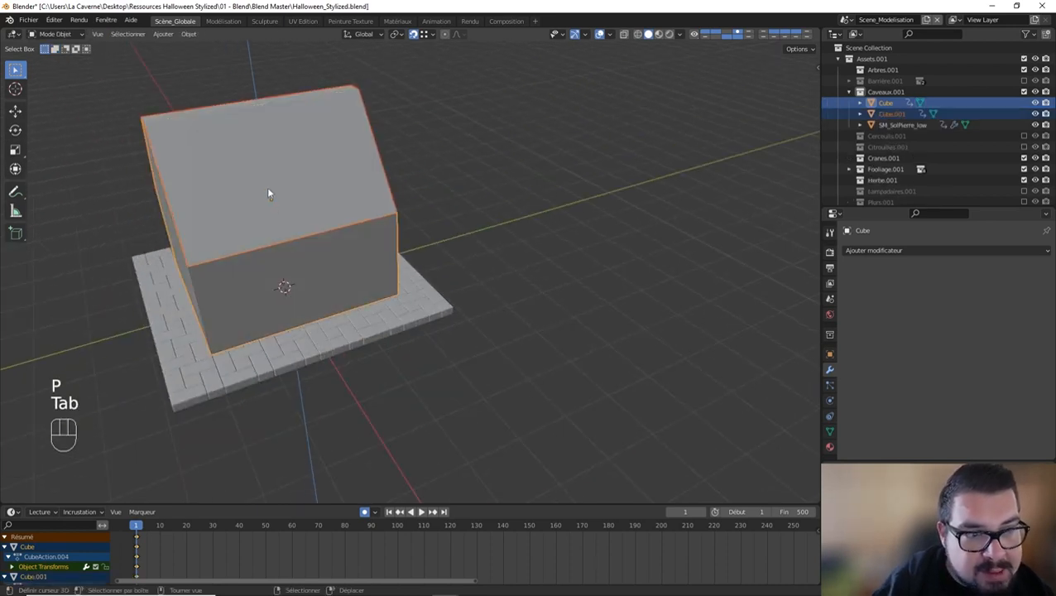
{"action": "key", "text": "h"}
Step: Separate the front and back gable faces from the walls into their own object and hide it
{"action": "middle_click_drag", "start_coordinate": [265, 185], "coordinate": [338, 165]}
{"action": "key", "text": "Tab"}
{"action": "left_click", "coordinate": [225, 194]}
{"action": "key", "text": "Tab"}
{"action": "left_click", "coordinate": [326, 202]}
{"action": "left_click", "coordinate": [338, 165], "text": "shift"}
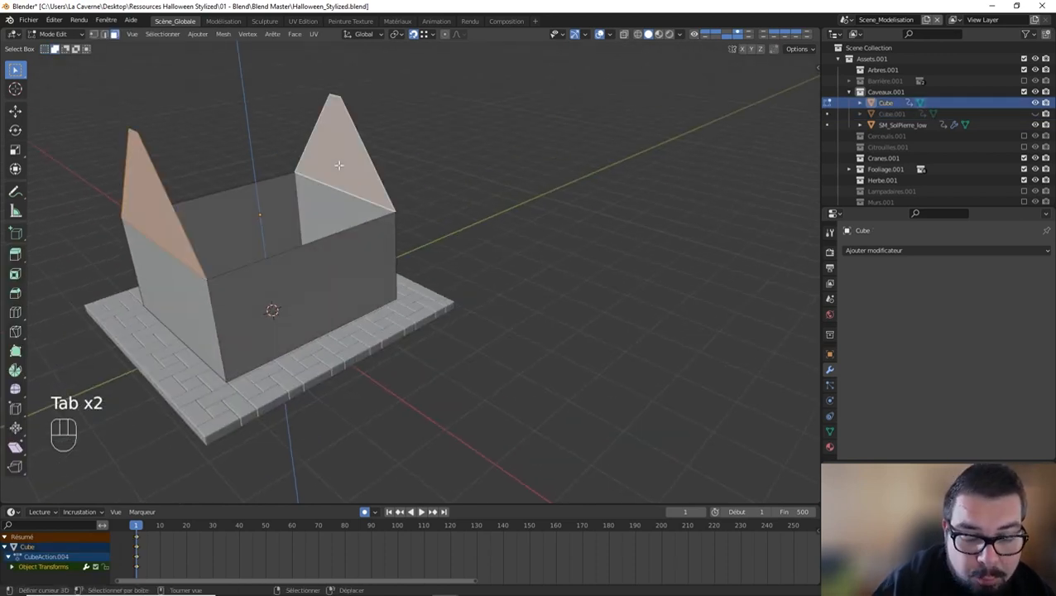
{"action": "key", "text": "p"}
{"action": "left_click", "coordinate": [337, 164]}
{"action": "key", "text": "Tab"}
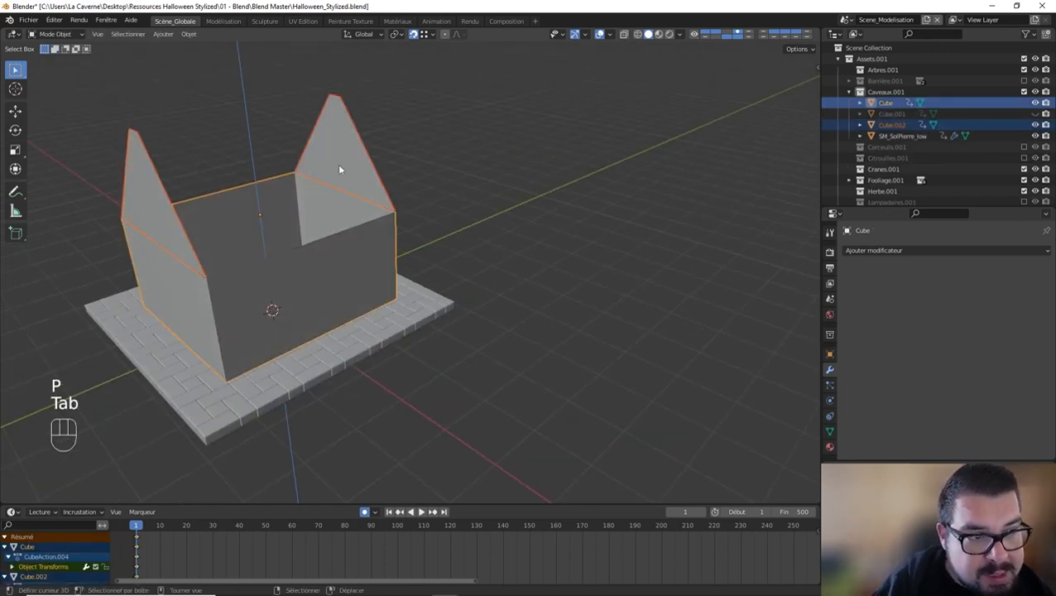
{"action": "key", "text": "h"}
{"action": "left_click", "coordinate": [337, 200]}
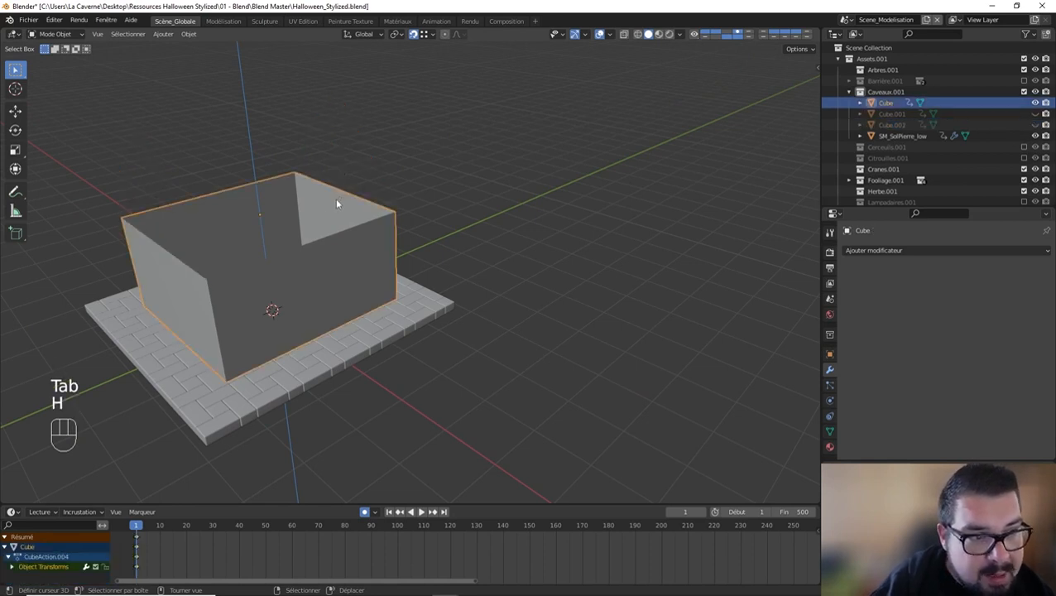
Step: Add a Solidify modifier to the remaining open-topped wall box
{"action": "key", "text": "Tab"}
{"action": "key", "text": "Tab"}
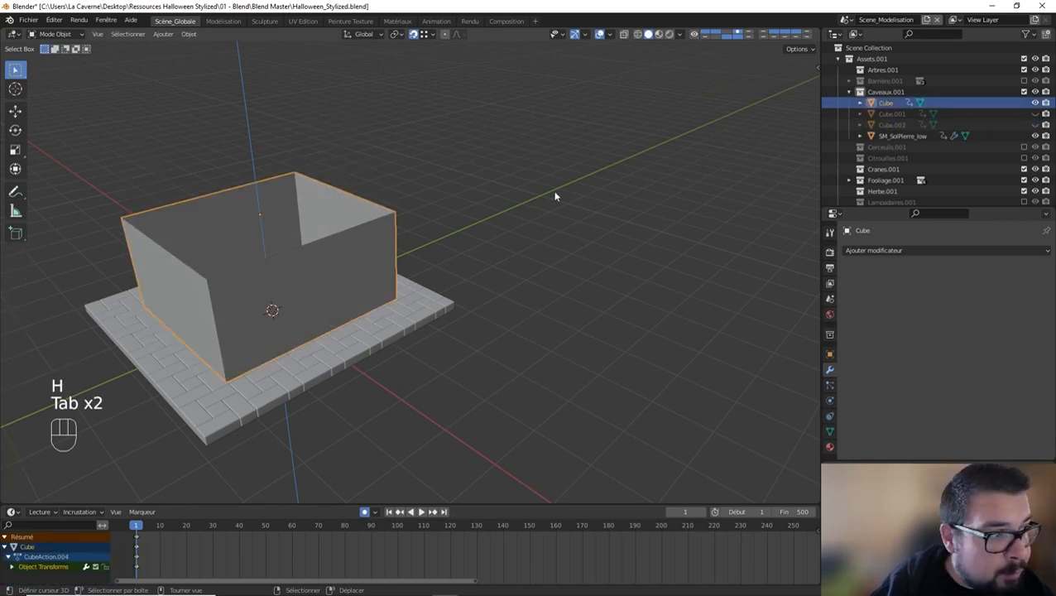
{"action": "left_click", "coordinate": [873, 250]}
{"action": "left_click", "coordinate": [807, 438]}
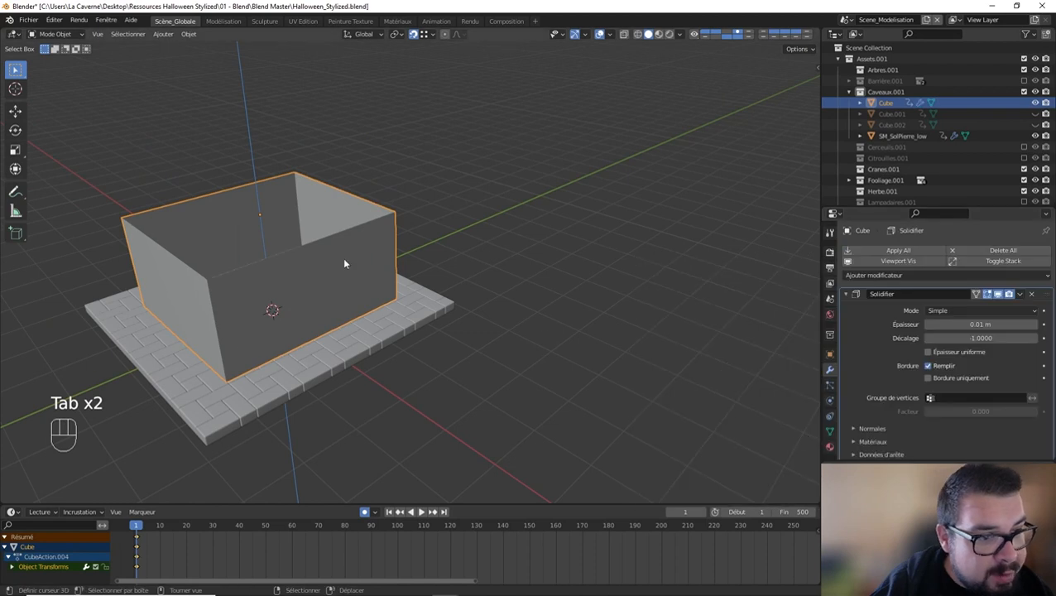
Step: Apply the wall box's scale and rotation and recentre its origin on its geometry
{"action": "key", "text": "q"}
{"action": "left_click", "coordinate": [305, 236]}
{"action": "key", "text": "q"}
{"action": "left_click", "coordinate": [300, 243]}
{"action": "key", "text": "q"}
{"action": "left_click", "coordinate": [275, 258]}
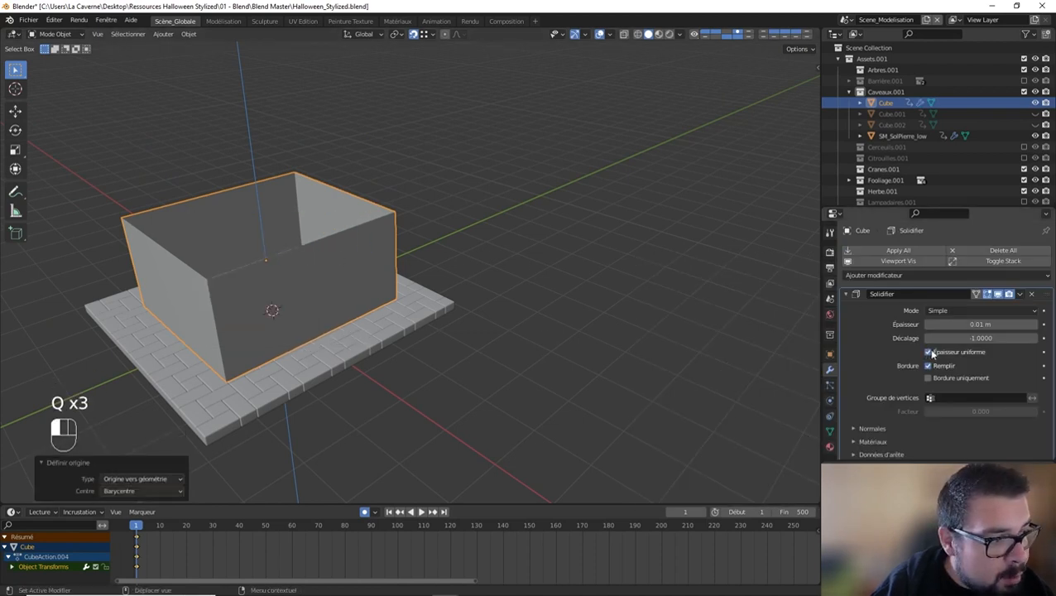
Step: Enable even thickness in the walls' Solidify modifier and set the thickness to 0.2 m
{"action": "left_click", "coordinate": [943, 324]}
{"action": "type", "text": "0.2"}
{"action": "key", "text": "Return"}
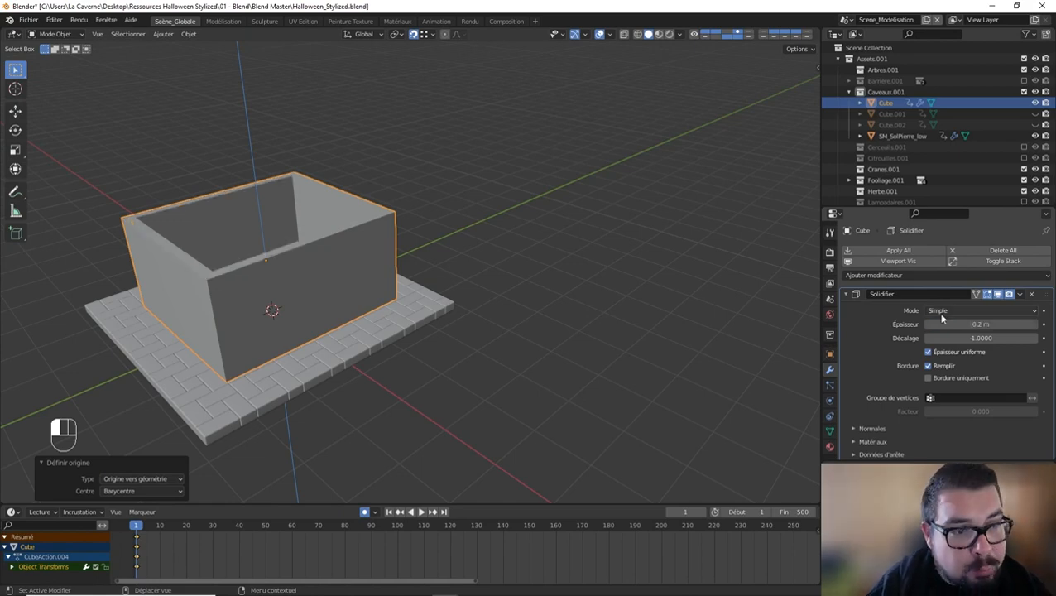
Step: Delete the bottom face of the wall box so the stone floor shows inside
{"action": "middle_click_drag", "start_coordinate": [285, 116], "coordinate": [239, 308]}
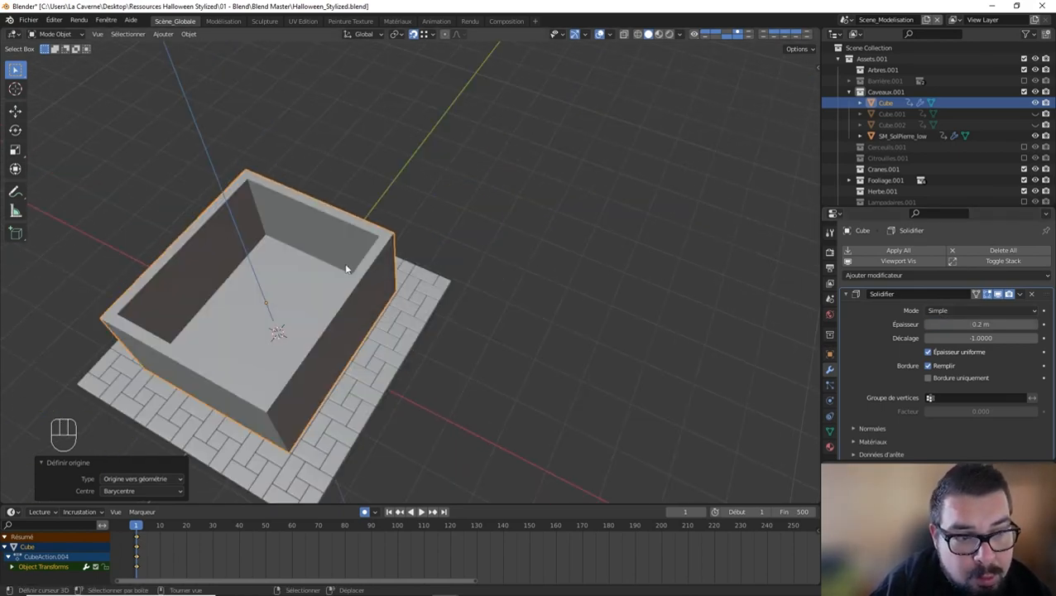
{"action": "middle_click_drag", "start_coordinate": [346, 269], "coordinate": [352, 273]}
{"action": "key", "text": "Tab"}
{"action": "middle_click_drag", "start_coordinate": [307, 323], "coordinate": [349, 369]}
{"action": "key", "text": "x"}
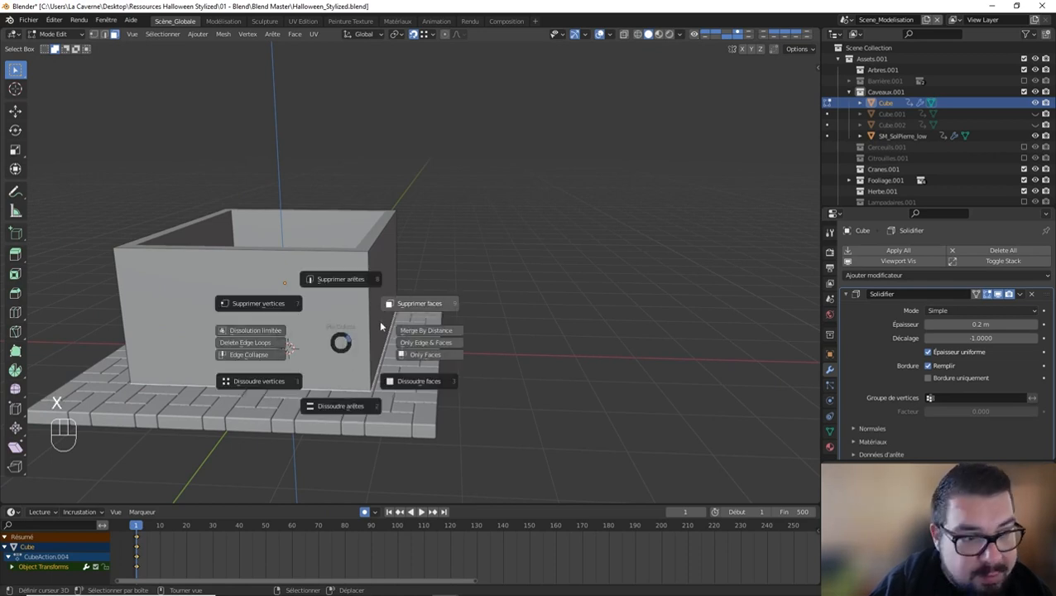
{"action": "middle_click_drag", "start_coordinate": [373, 265], "coordinate": [353, 281]}
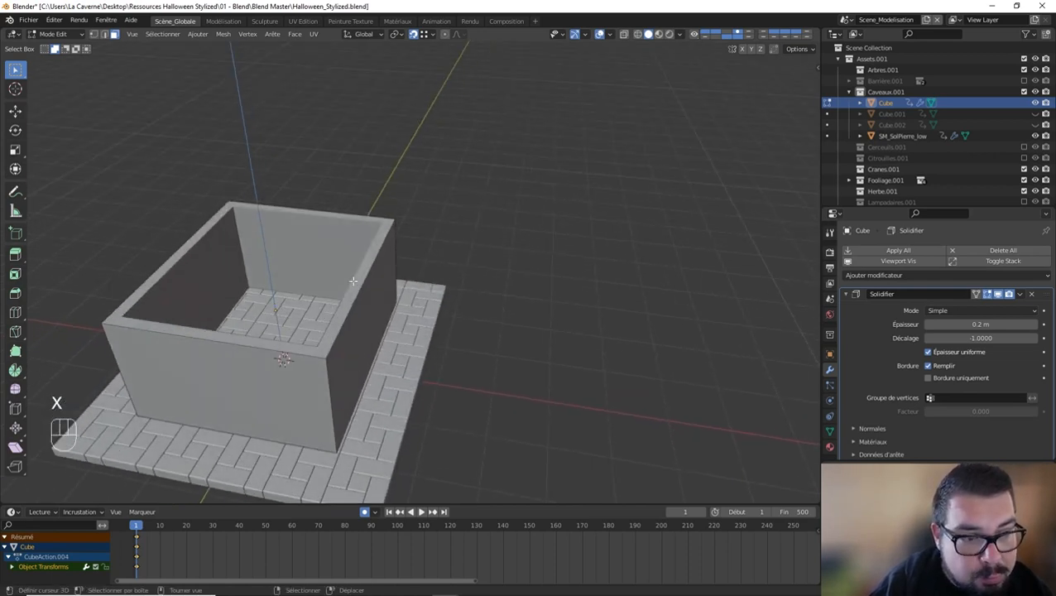
Step: Reapply the scale and rotation of the bottomless walls and set their origin to the geometry again
{"action": "key", "text": "Tab"}
{"action": "key", "text": "q"}
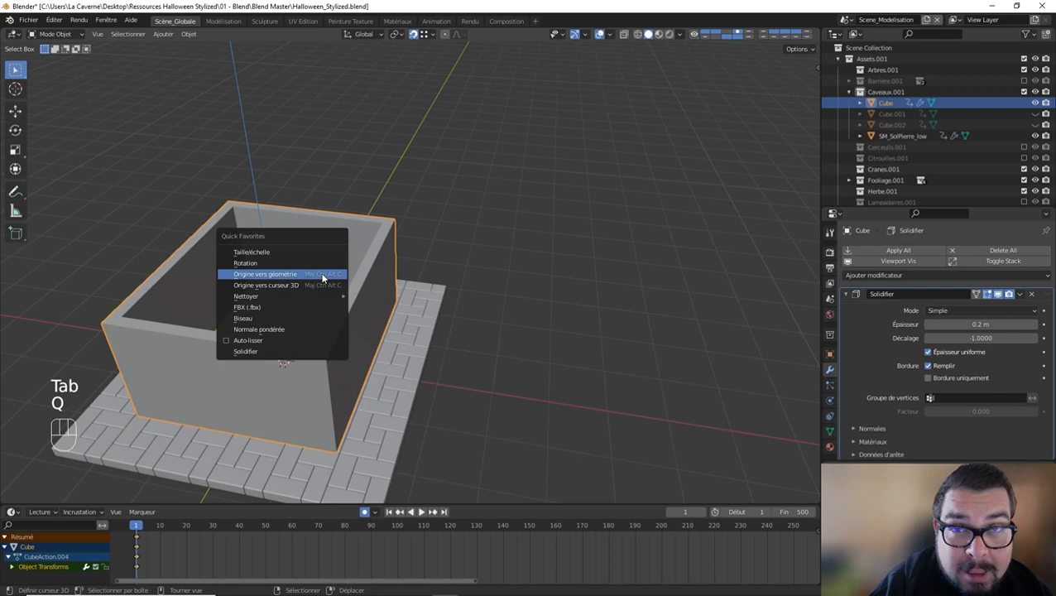
{"action": "left_click", "coordinate": [278, 250]}
{"action": "key", "text": "q"}
{"action": "key", "text": "q"}
{"action": "left_click", "coordinate": [251, 266]}
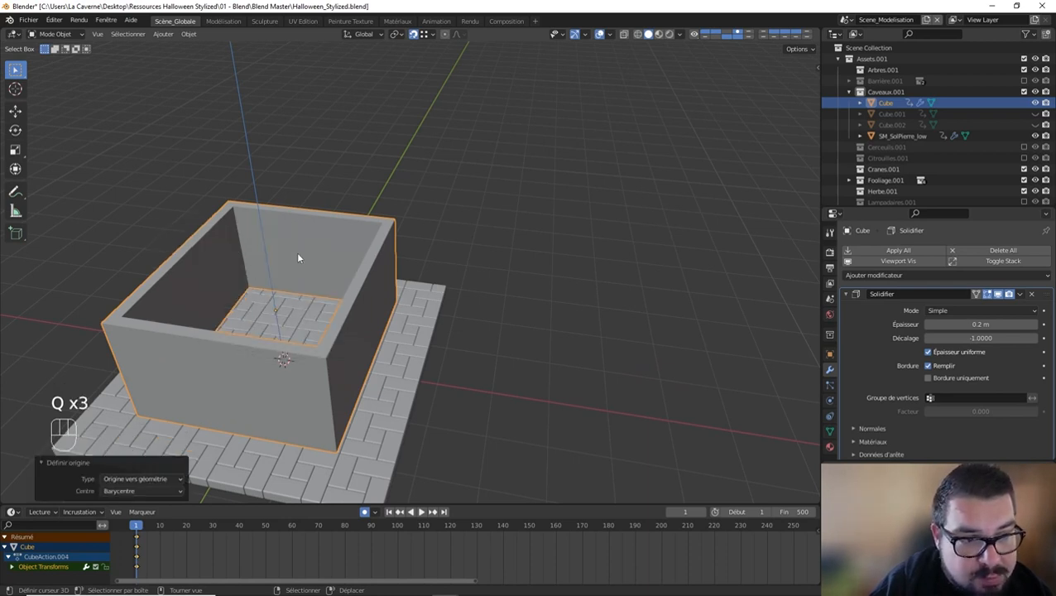
{"action": "middle_click_drag", "start_coordinate": [296, 252], "coordinate": [318, 265]}
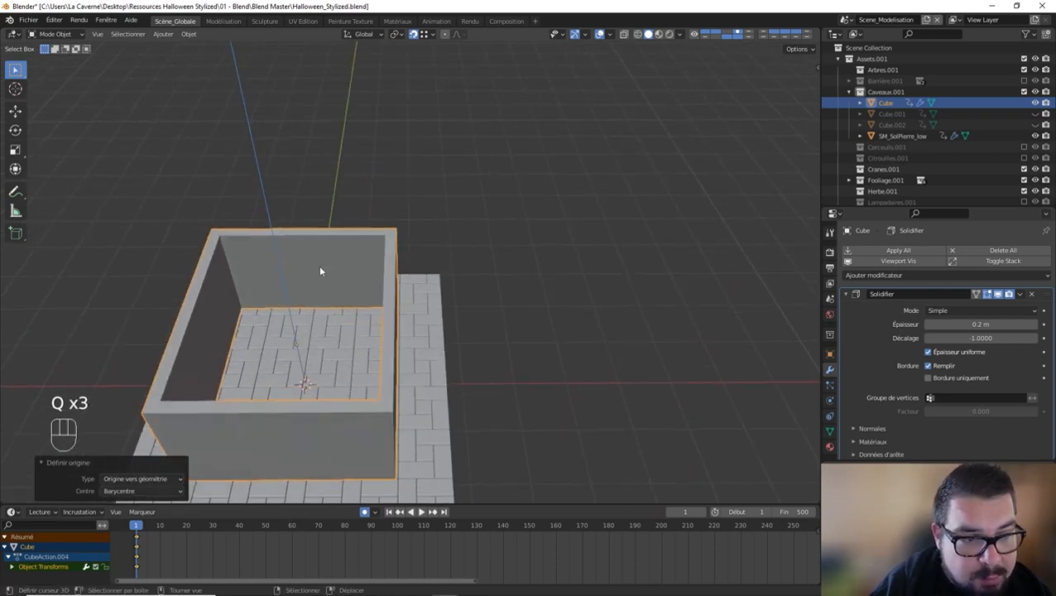
Step: Add Bevel and Weighted Normal modifiers to the solidified walls and turn on Auto Smooth
{"action": "left_click", "coordinate": [849, 296]}
{"action": "key", "text": "q"}
{"action": "left_click", "coordinate": [447, 324]}
{"action": "key", "text": "q"}
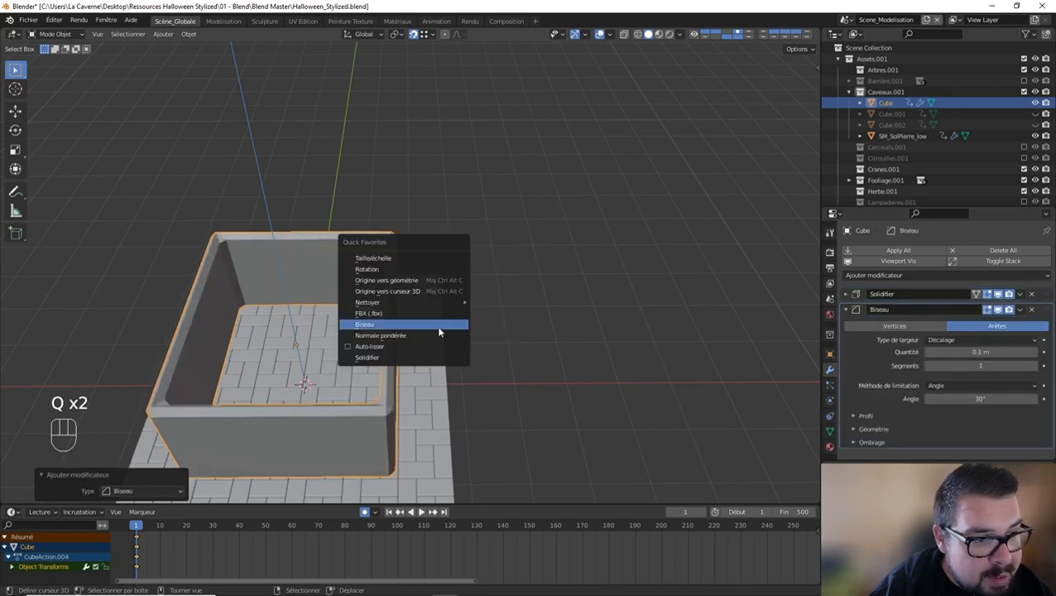
{"action": "left_click", "coordinate": [433, 335]}
{"action": "key", "text": "q"}
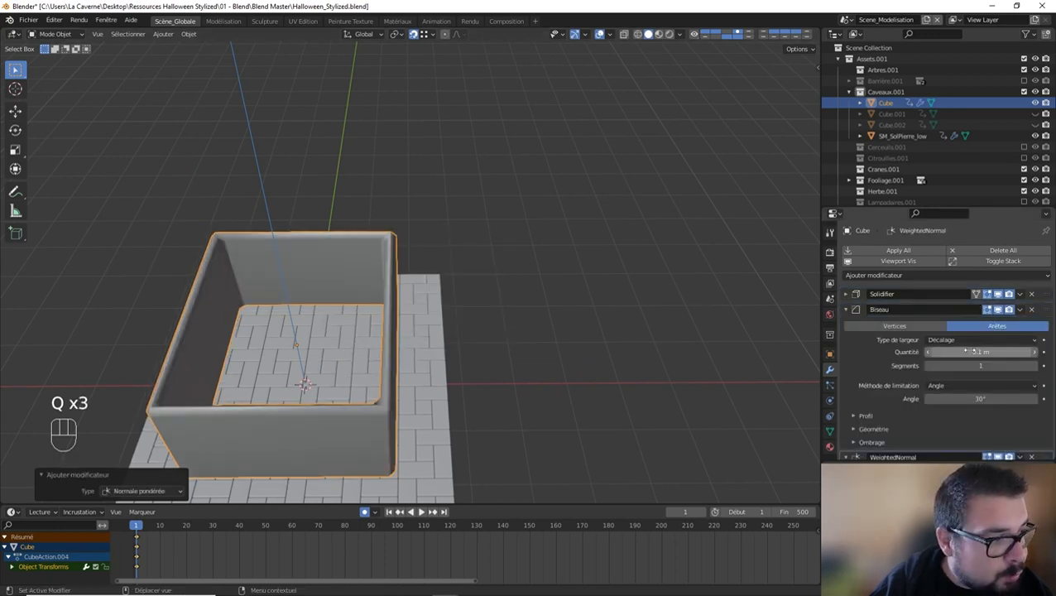
Step: Set the walls' Bevel modifier to the Absolute width type with an amount of 0.02 m and 2 segments
{"action": "left_click", "coordinate": [961, 341]}
{"action": "left_click", "coordinate": [950, 396]}
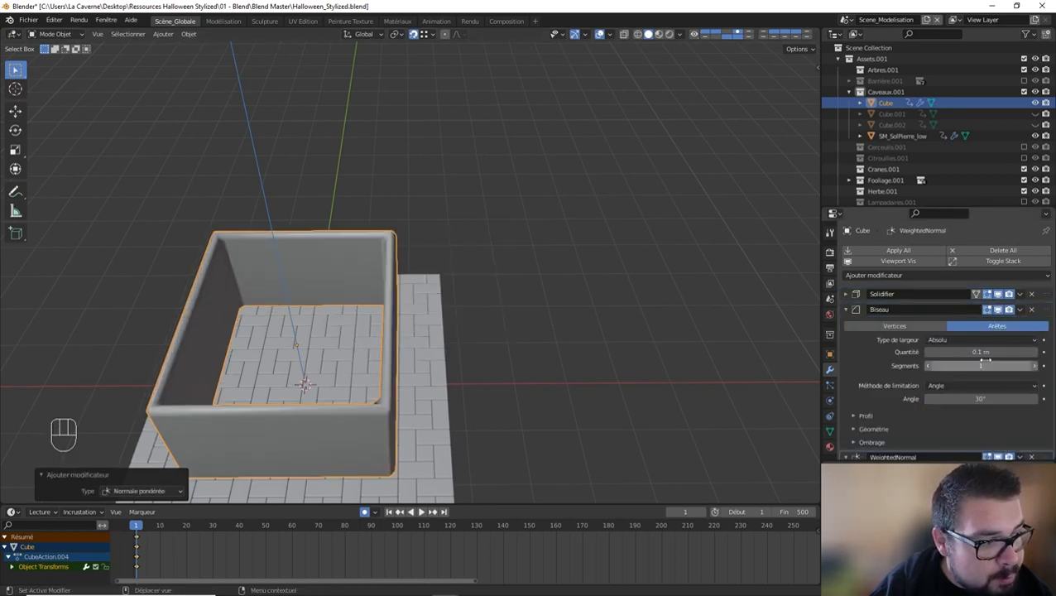
{"action": "left_click", "coordinate": [985, 354]}
{"action": "type", "text": "0.02"}
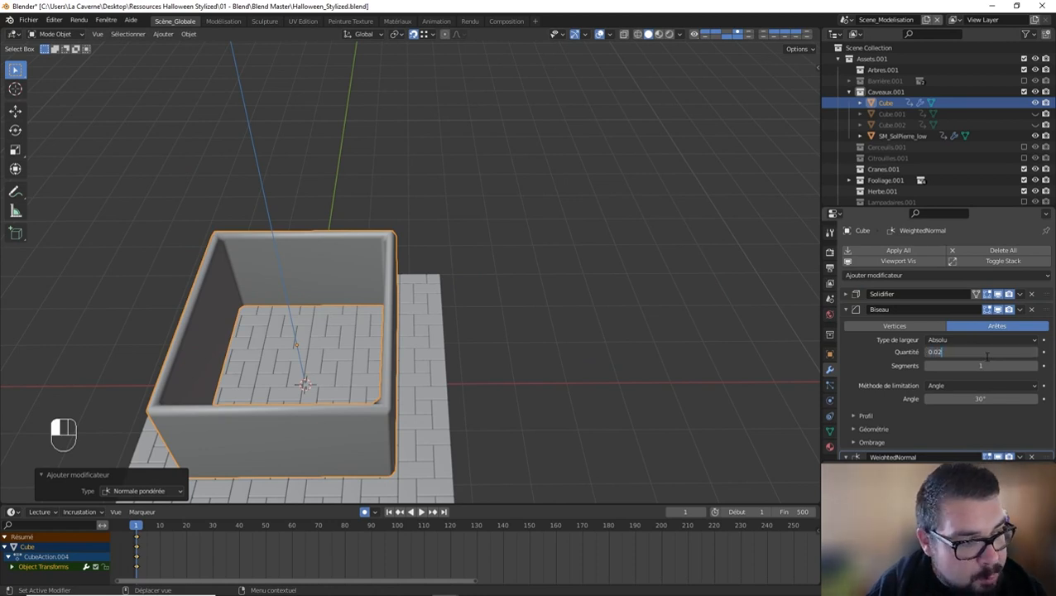
{"action": "key", "text": "Return"}
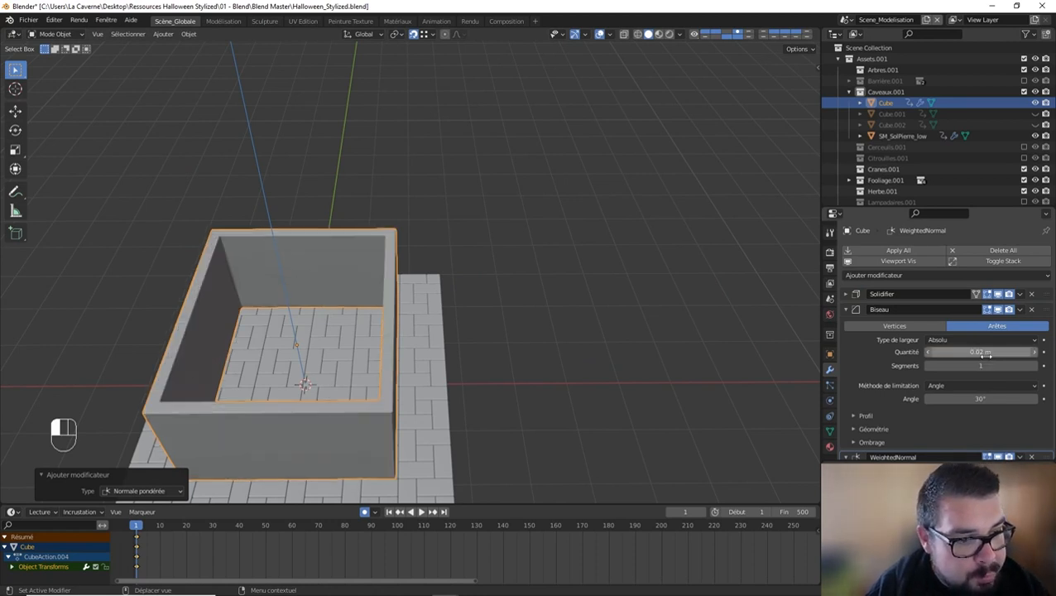
{"action": "left_click", "coordinate": [1035, 366]}
{"action": "middle_click_drag", "start_coordinate": [469, 356], "coordinate": [514, 309]}
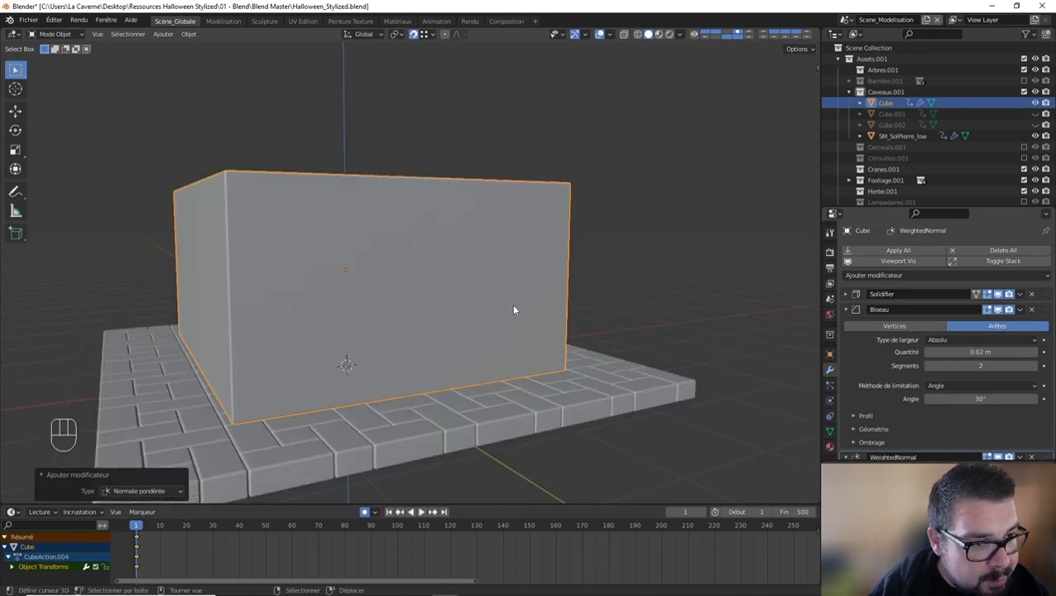
{"action": "key", "text": "a"}
{"action": "left_click", "coordinate": [526, 243]}
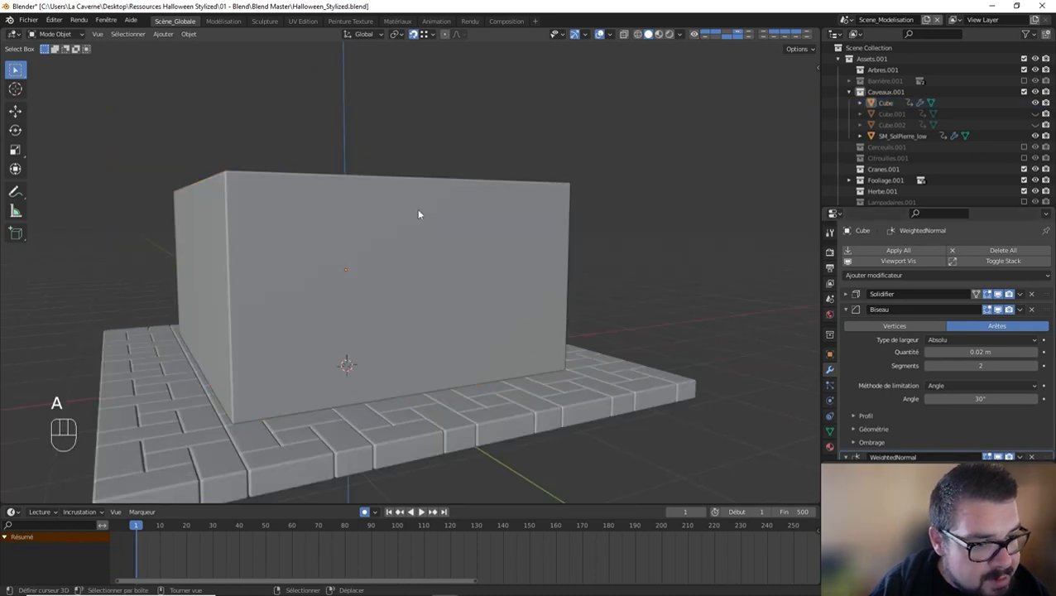
Step: Unhide the roof and the gables above the walls
{"action": "middle_click_drag", "start_coordinate": [418, 215], "coordinate": [442, 240]}
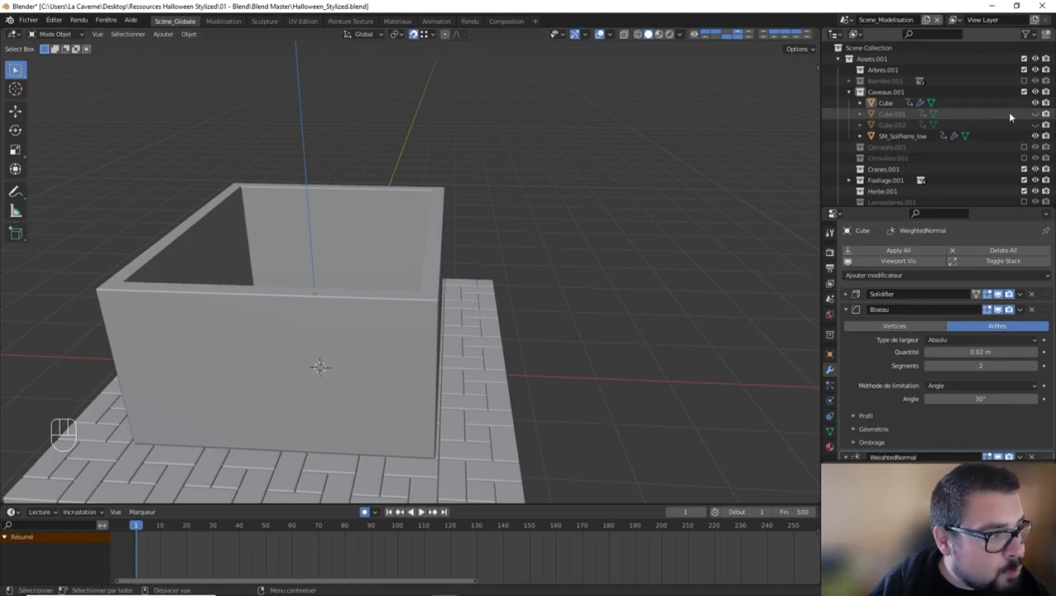
{"action": "left_click", "coordinate": [1035, 113]}
{"action": "left_click", "coordinate": [1034, 124]}
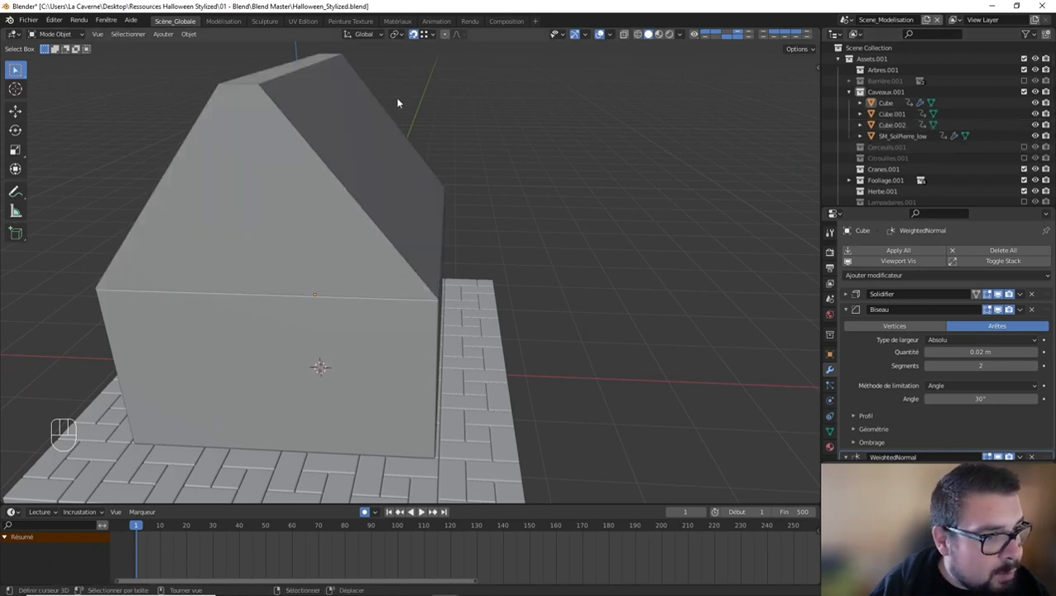
Step: Add a Solidify modifier to the roof with a thickness of -0.1 m and even thickness enabled
{"action": "left_click", "coordinate": [386, 148]}
{"action": "left_click", "coordinate": [914, 250]}
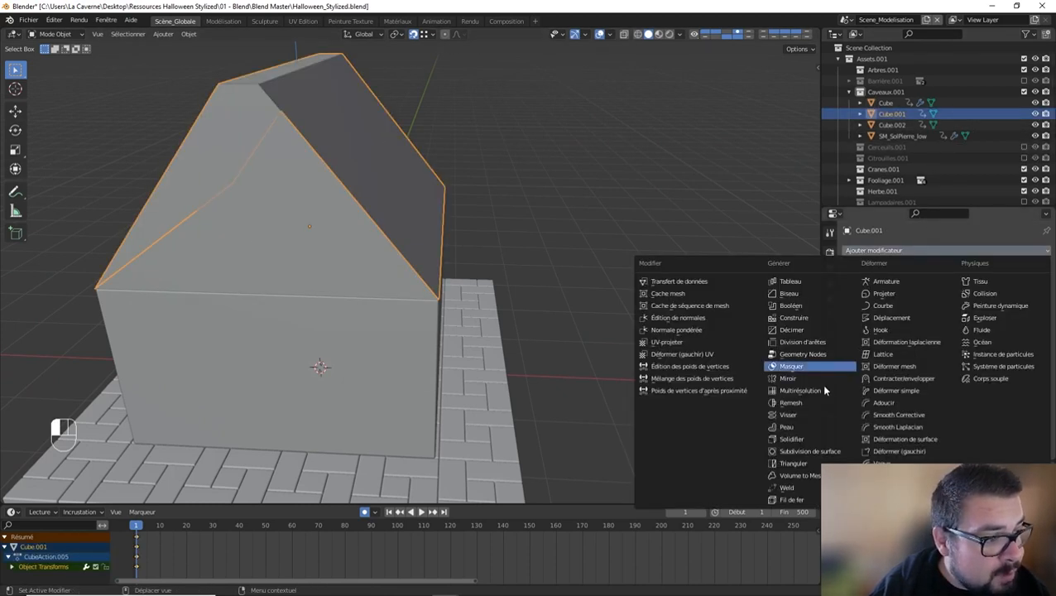
{"action": "left_click", "coordinate": [799, 438]}
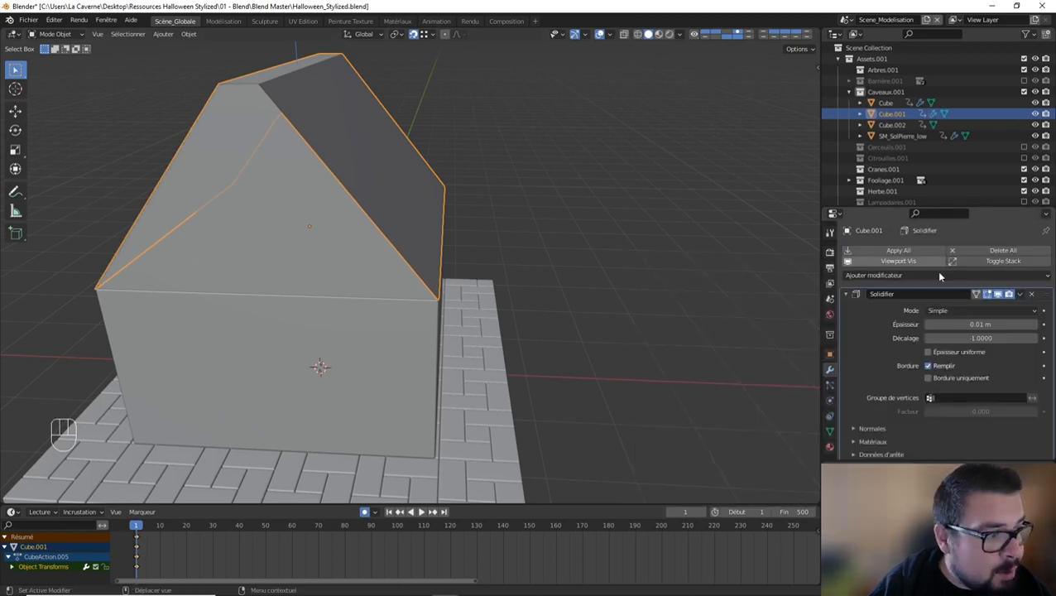
{"action": "left_click", "coordinate": [974, 324]}
{"action": "type", "text": "0.1"}
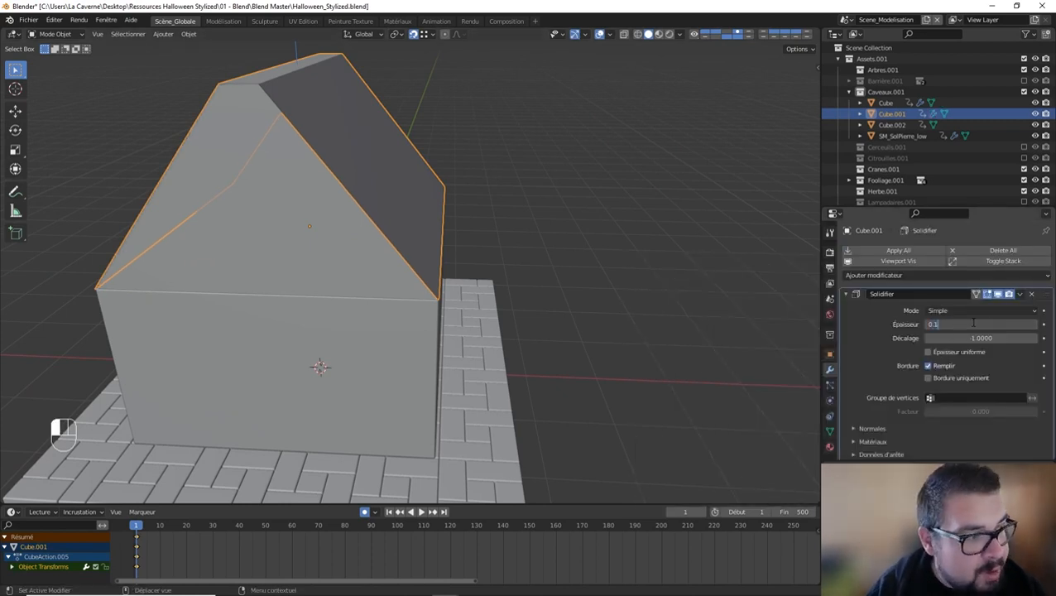
{"action": "key", "text": "Return"}
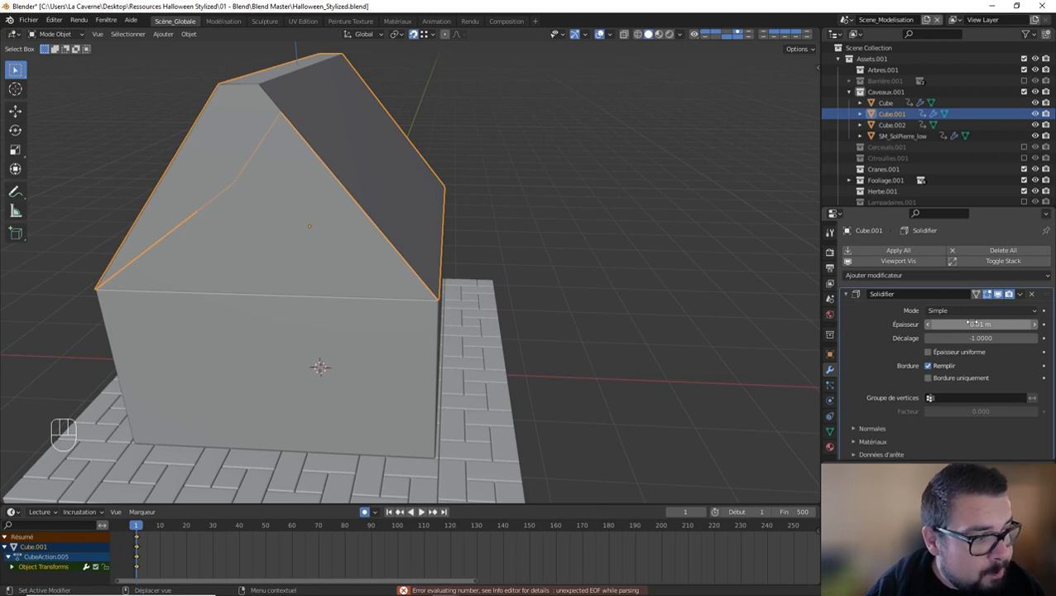
{"action": "left_click", "coordinate": [952, 323]}
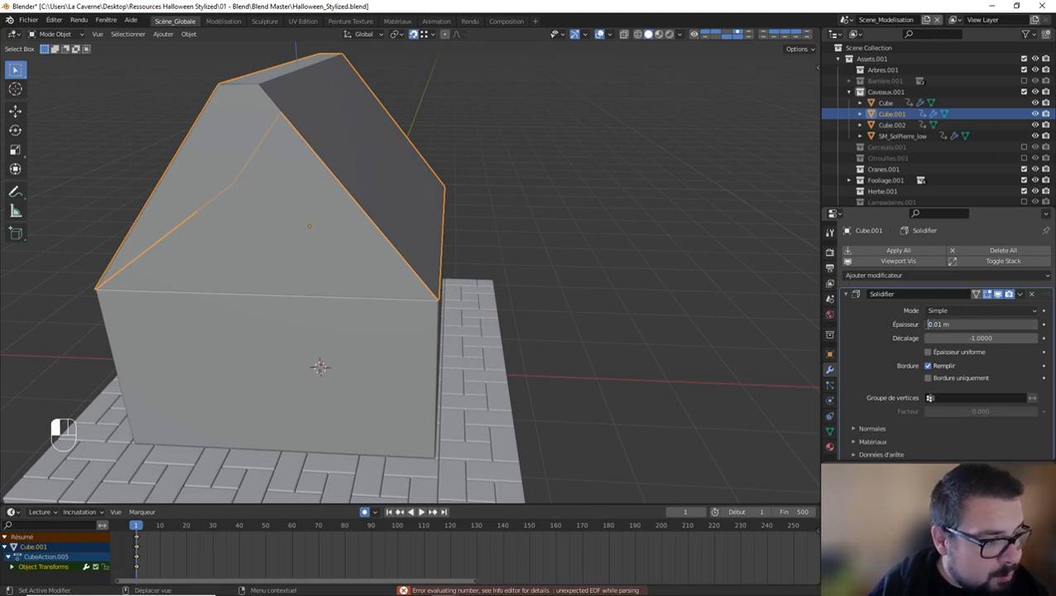
{"action": "type", "text": "-"}
{"action": "key", "text": "Return"}
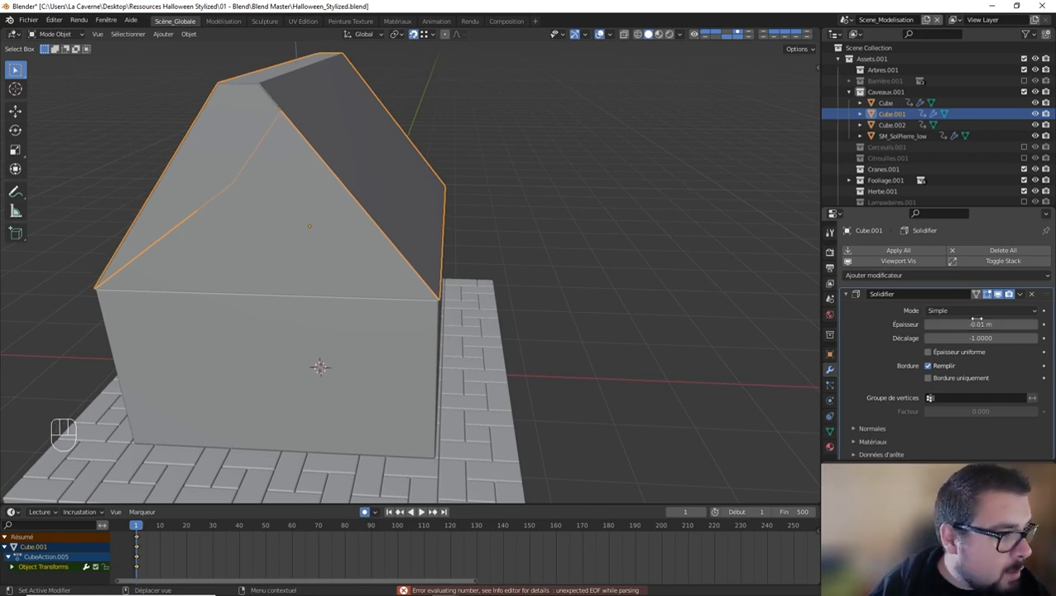
{"action": "left_click_drag", "start_coordinate": [976, 321], "coordinate": [975, 324]}
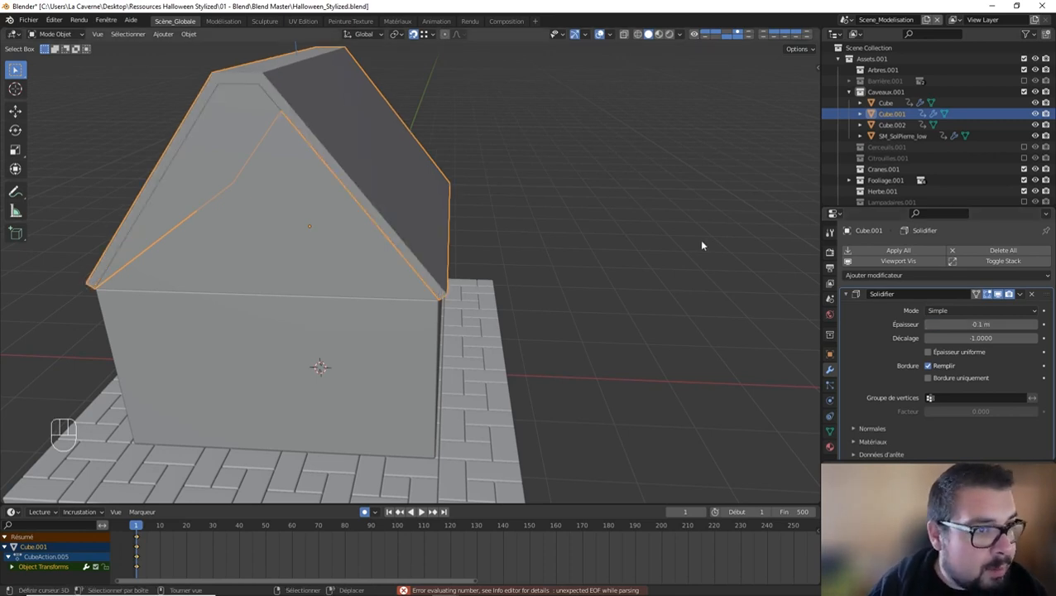
{"action": "left_click", "coordinate": [928, 352]}
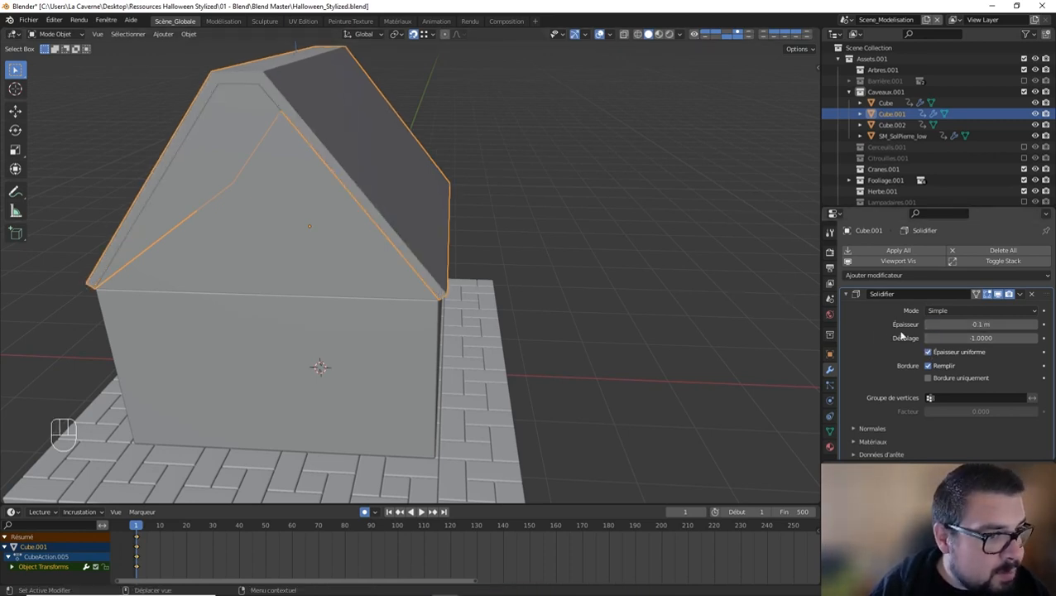
{"action": "left_click", "coordinate": [847, 294]}
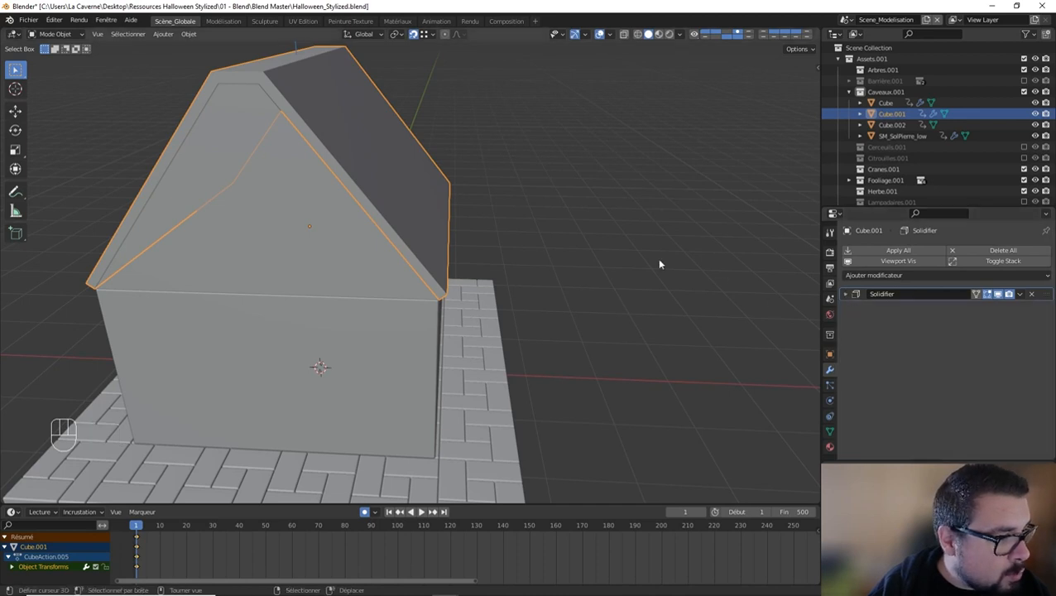
Step: Add Bevel and Weighted Normal modifiers to the roof and turn on Auto Smooth
{"action": "key", "text": "q"}
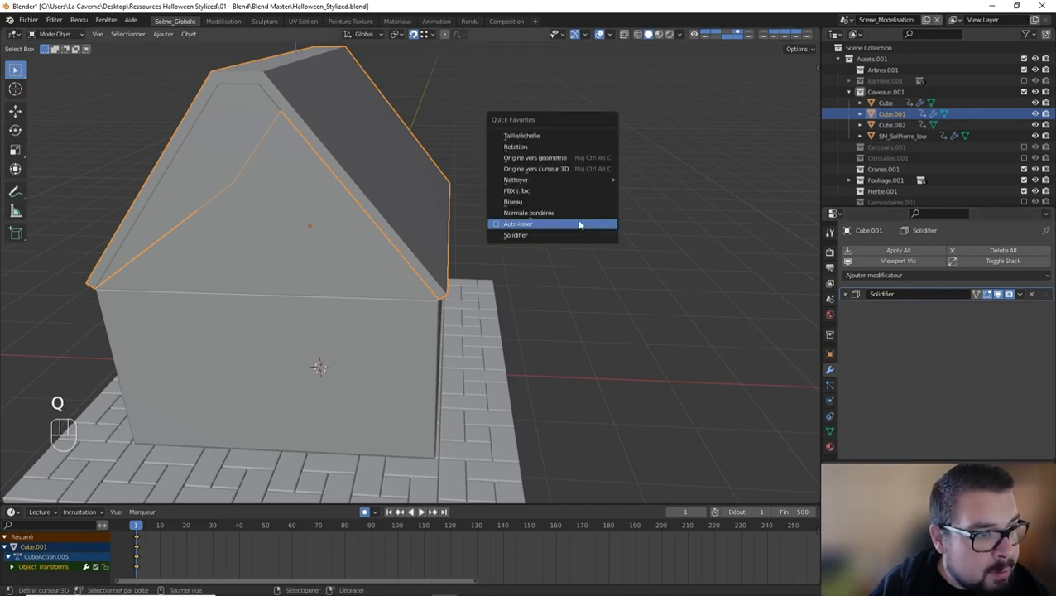
{"action": "left_click", "coordinate": [533, 203]}
{"action": "key", "text": "q"}
{"action": "key", "text": "q"}
{"action": "left_click", "coordinate": [530, 214]}
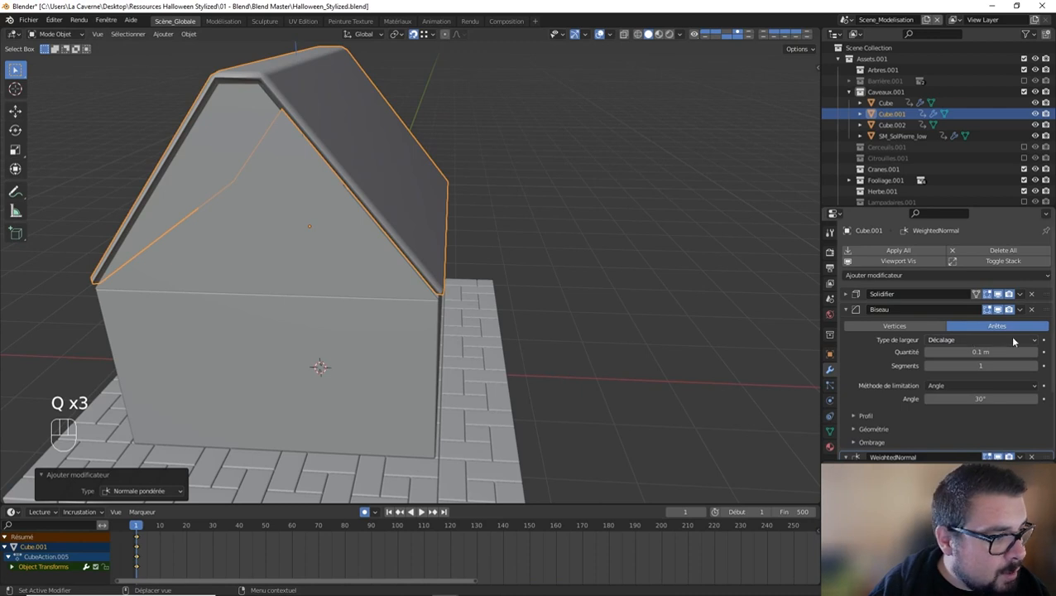
Step: Set the roof's Bevel modifier to the Absolute width type with an amount of 0.02 m and 2 segments
{"action": "left_click", "coordinate": [1010, 340]}
{"action": "left_click", "coordinate": [980, 399]}
{"action": "left_click", "coordinate": [992, 352]}
{"action": "type", "text": "0.02"}
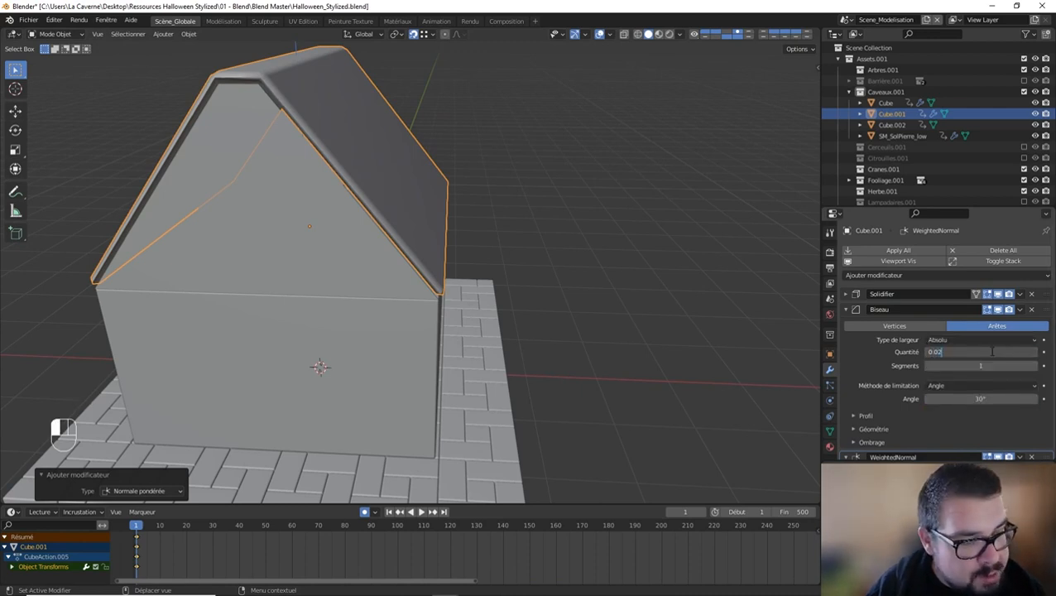
{"action": "key", "text": "Return"}
{"action": "left_click", "coordinate": [1031, 365]}
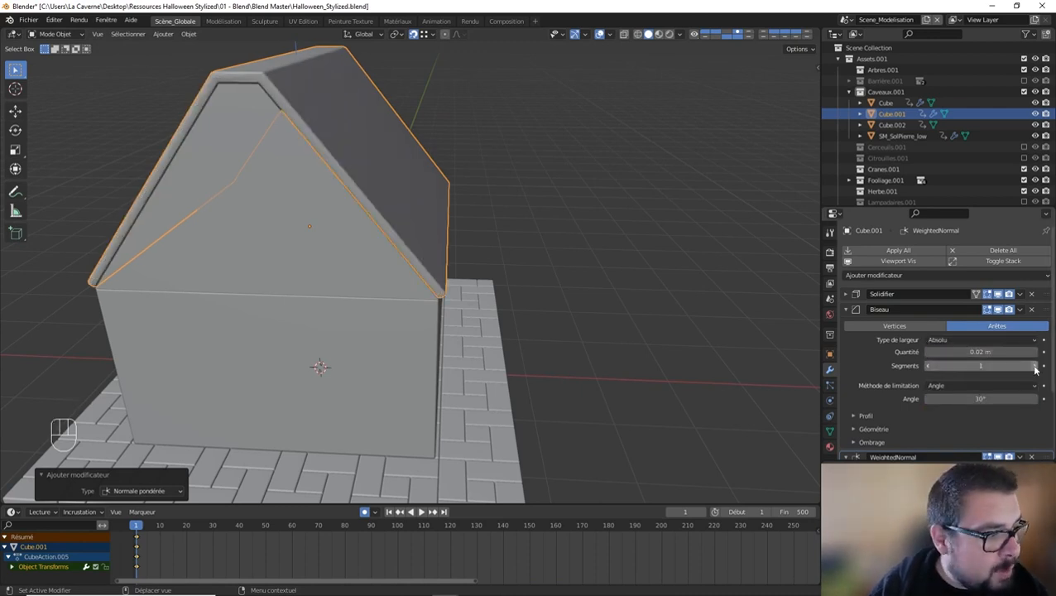
{"action": "left_click", "coordinate": [845, 310]}
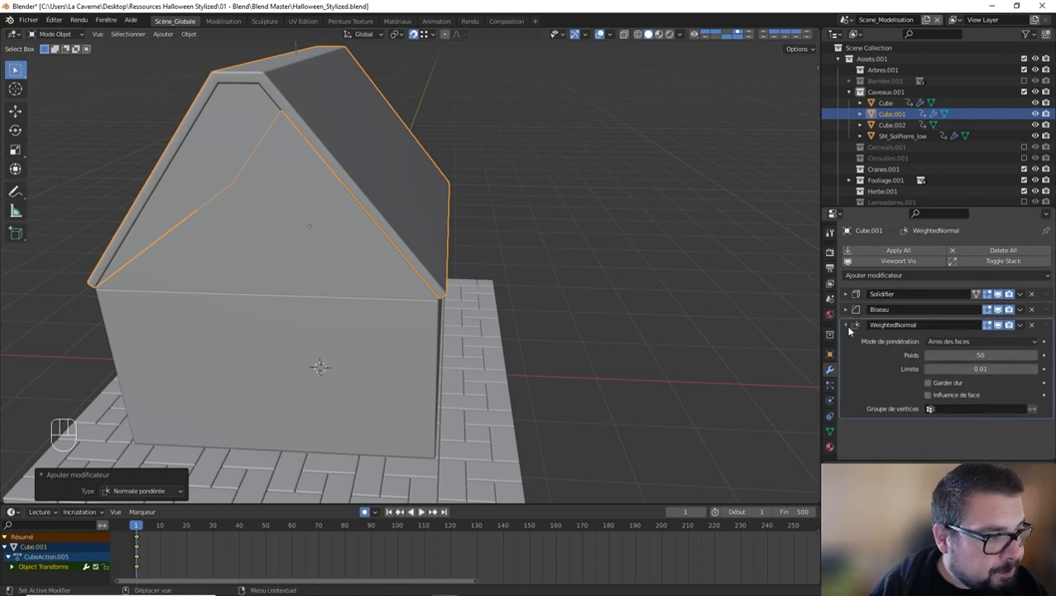
Step: Select the walls and collapse their Bevel and Weighted Normal modifier settings
{"action": "left_click", "coordinate": [441, 354]}
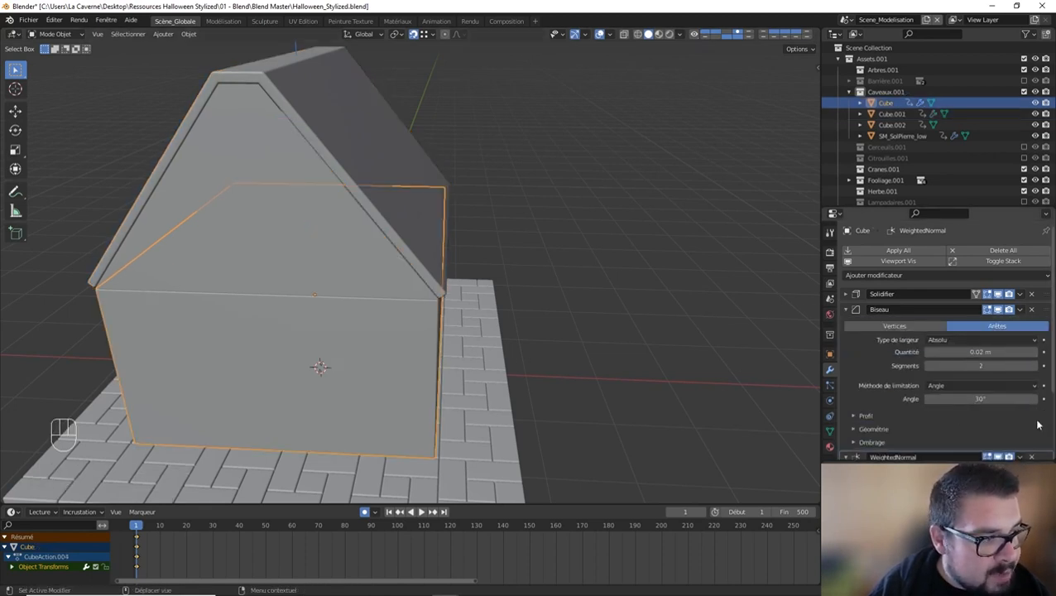
{"action": "scroll", "coordinate": [978, 419], "scroll_direction": "down", "scroll_amount": 3}
{"action": "left_click_drag", "start_coordinate": [980, 421], "coordinate": [1034, 421]}
{"action": "scroll", "coordinate": [902, 337], "scroll_direction": "up", "scroll_amount": 3}
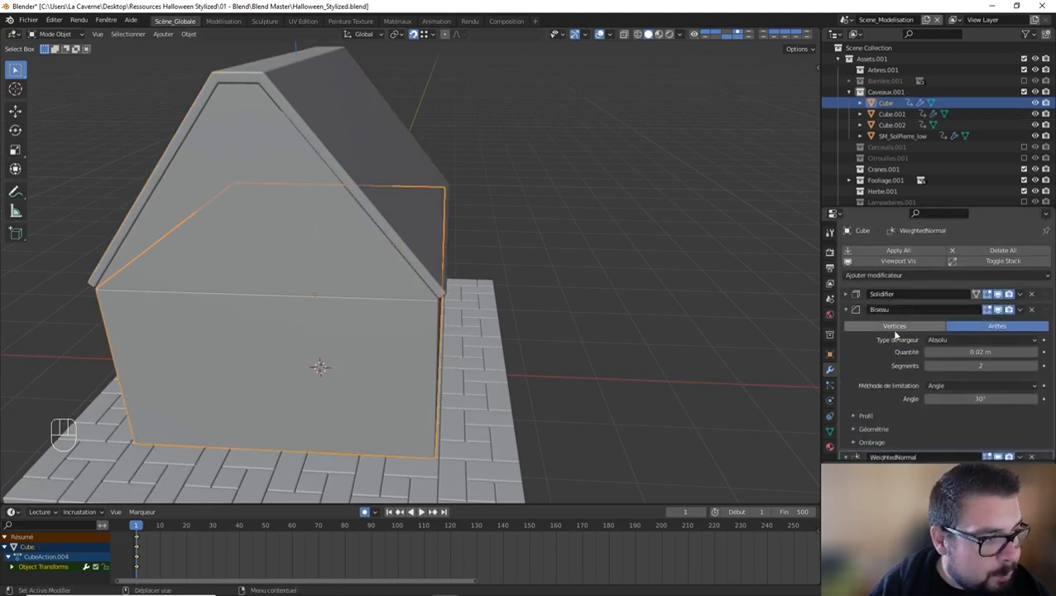
{"action": "left_click", "coordinate": [845, 310]}
{"action": "left_click", "coordinate": [848, 325]}
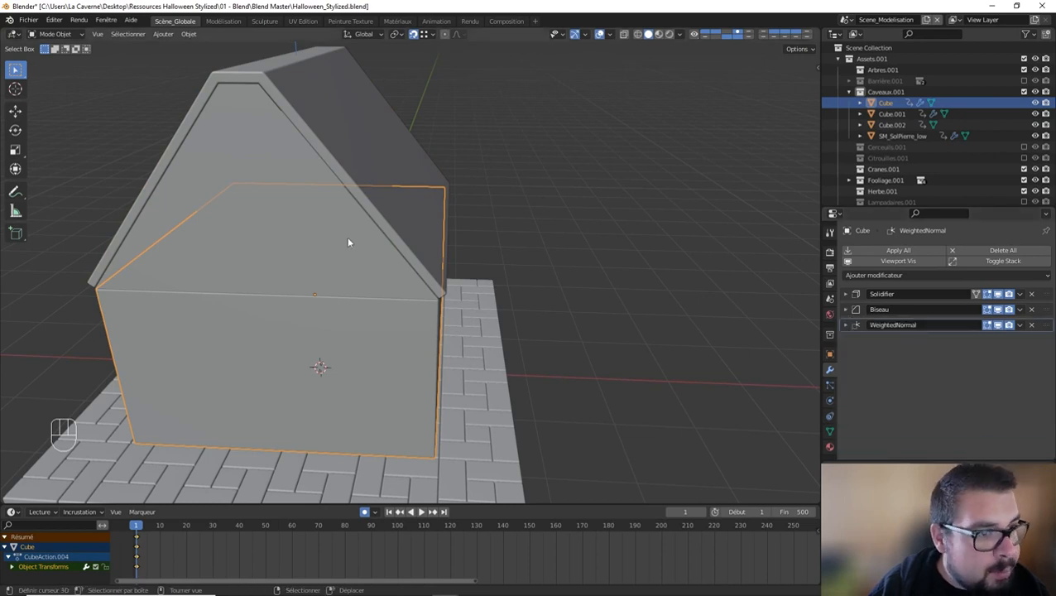
Step: Add a Solidify modifier to the gables with a thickness of 0.2 m and even thickness enabled
{"action": "left_click", "coordinate": [338, 239]}
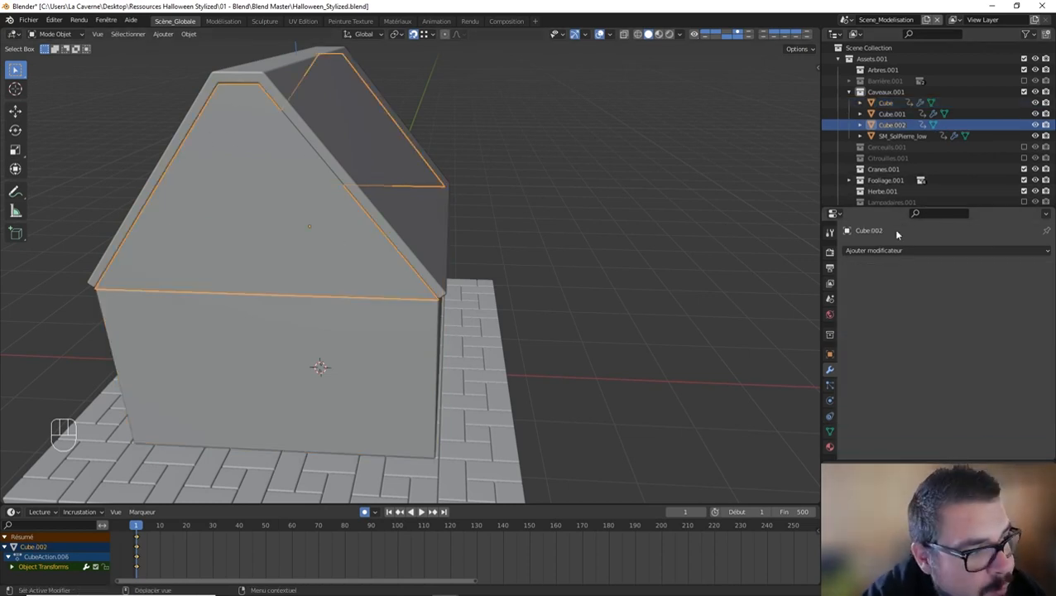
{"action": "left_click", "coordinate": [894, 250]}
{"action": "left_click", "coordinate": [794, 438]}
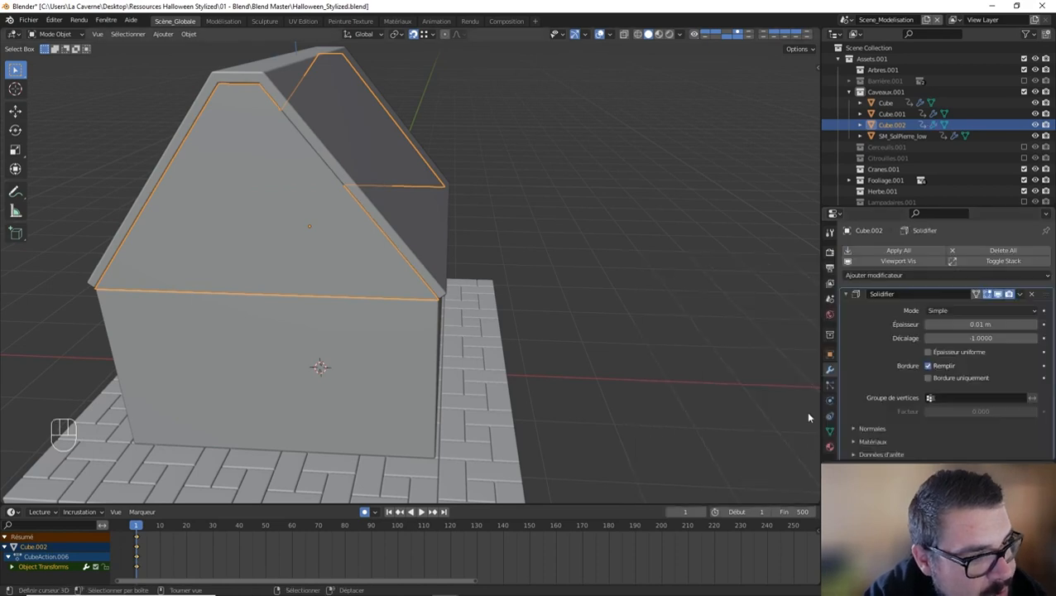
{"action": "left_click", "coordinate": [979, 325]}
{"action": "type", "text": "0.2"}
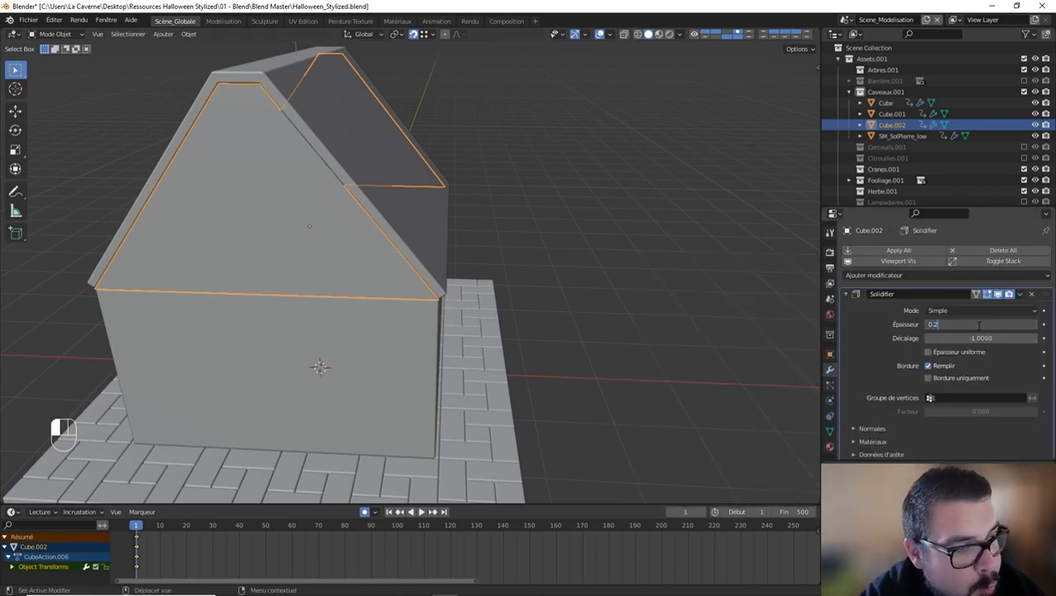
{"action": "key", "text": "Return"}
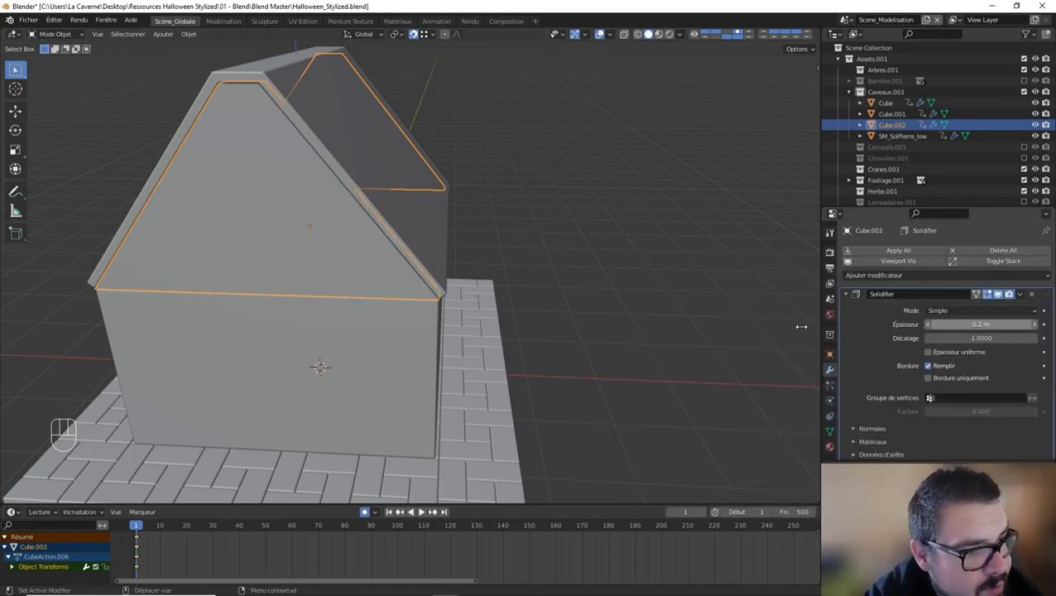
{"action": "middle_click_drag", "start_coordinate": [467, 323], "coordinate": [513, 285]}
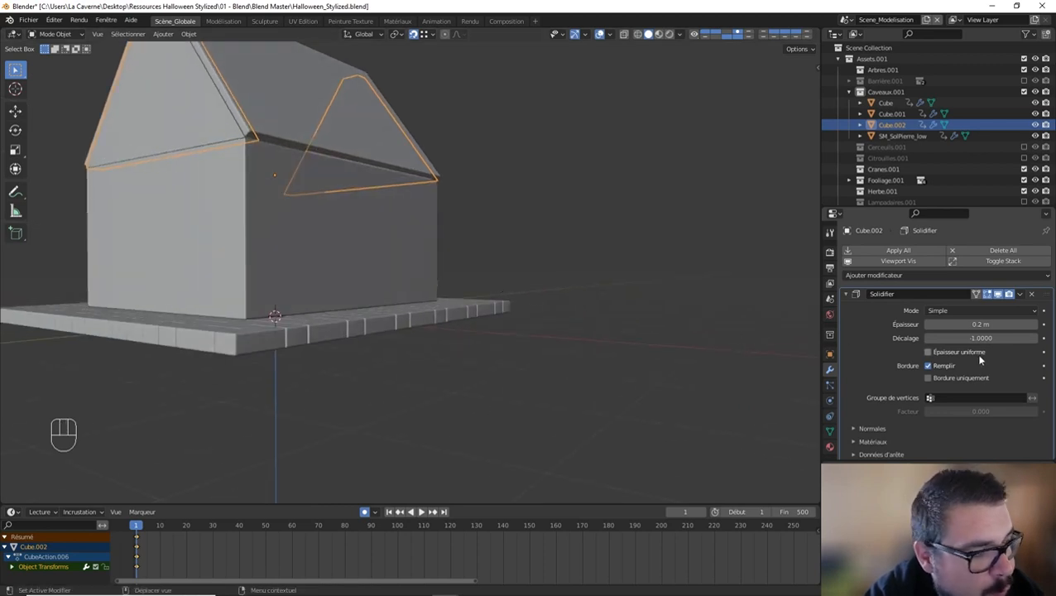
{"action": "left_click", "coordinate": [928, 352]}
Step: Apply the scale and rotation of the gables and set their origin to the geometry
{"action": "key", "text": "q"}
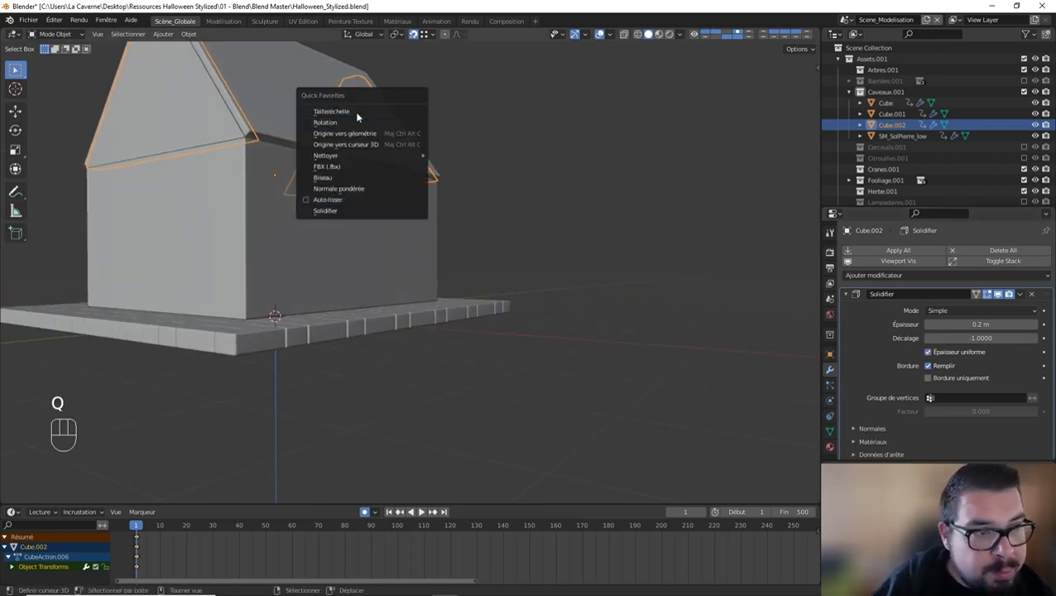
{"action": "left_click", "coordinate": [424, 113]}
{"action": "key", "text": "q"}
{"action": "left_click", "coordinate": [354, 115]}
{"action": "key", "text": "q"}
{"action": "left_click", "coordinate": [355, 136]}
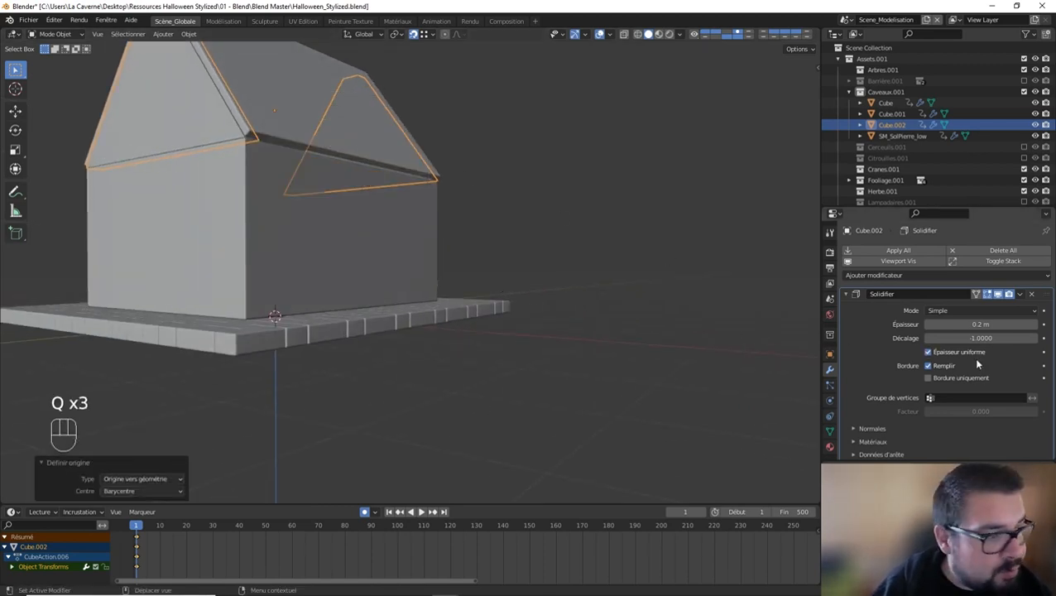
Step: Add Bevel and Weighted Normal modifiers to the solidified gables and turn on Auto Smooth
{"action": "scroll", "coordinate": [937, 372], "scroll_direction": "down", "scroll_amount": 1}
{"action": "left_click", "coordinate": [846, 272]}
{"action": "key", "text": "q"}
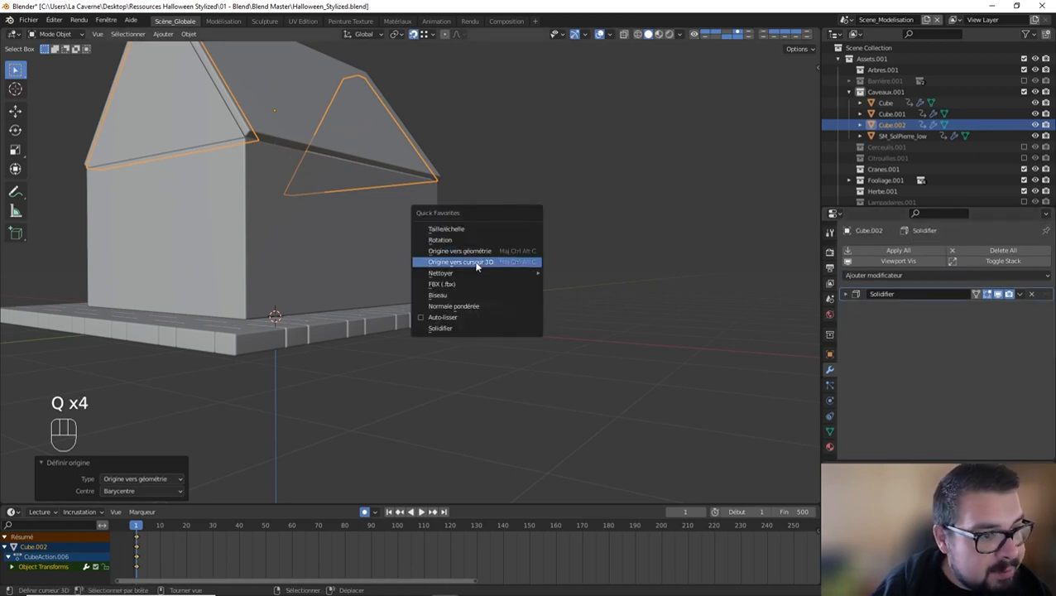
{"action": "left_click", "coordinate": [461, 294]}
{"action": "key", "text": "q"}
{"action": "left_click", "coordinate": [451, 306]}
{"action": "key", "text": "q"}
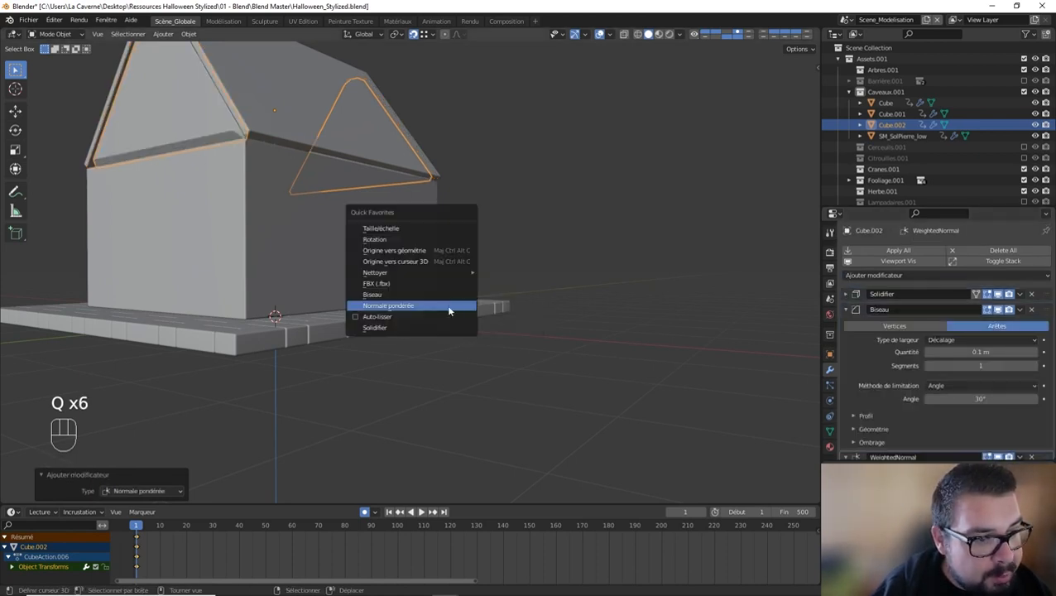
{"action": "left_click", "coordinate": [443, 306]}
Step: Set the gables' bevel to the Absolute width type with an amount of 0.02 m, and collapse their Bevel and Weighted Normal settings
{"action": "left_click", "coordinate": [981, 339]}
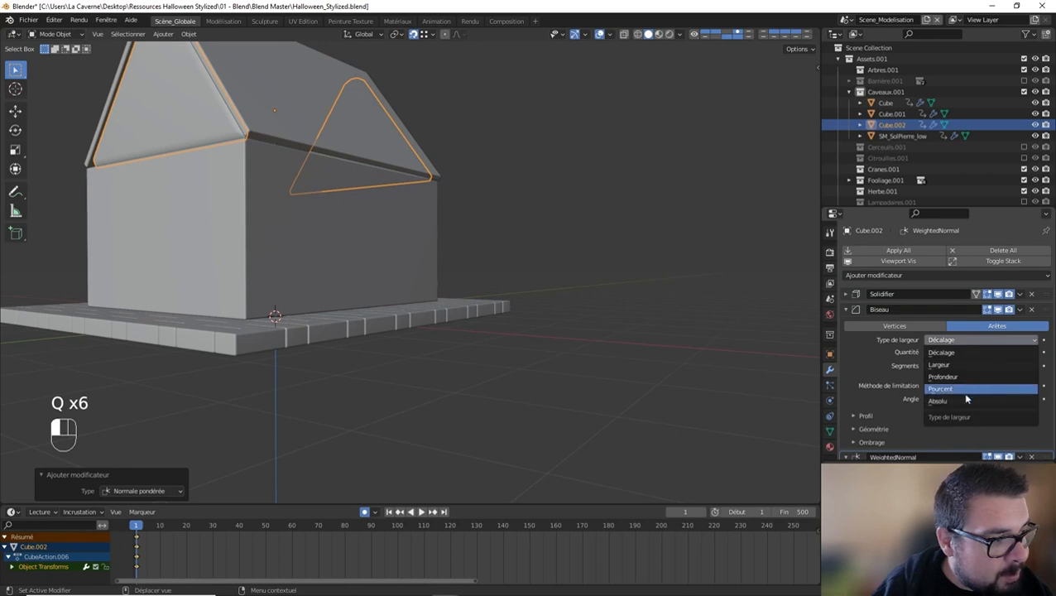
{"action": "left_click", "coordinate": [962, 392]}
{"action": "left_click", "coordinate": [979, 352]}
{"action": "type", "text": "0.0"}
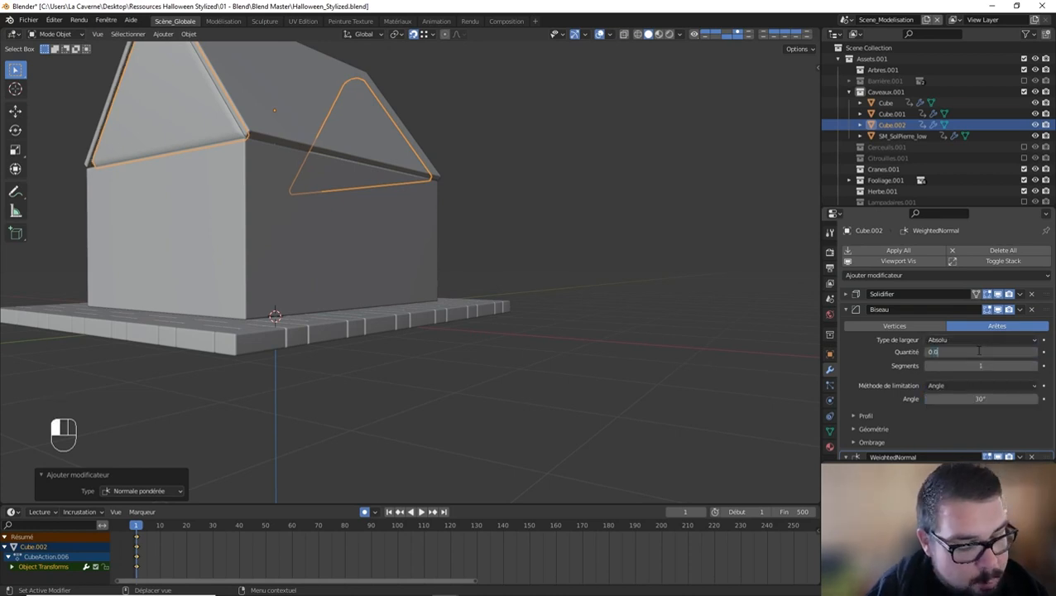
{"action": "type", "text": "2"}
{"action": "key", "text": "Return"}
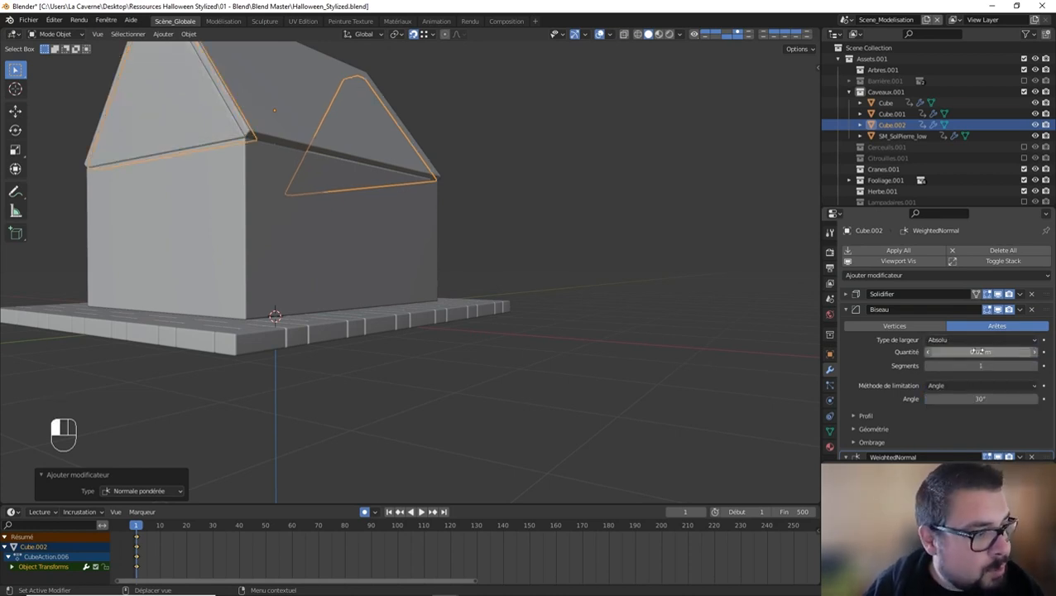
{"action": "left_click", "coordinate": [856, 312]}
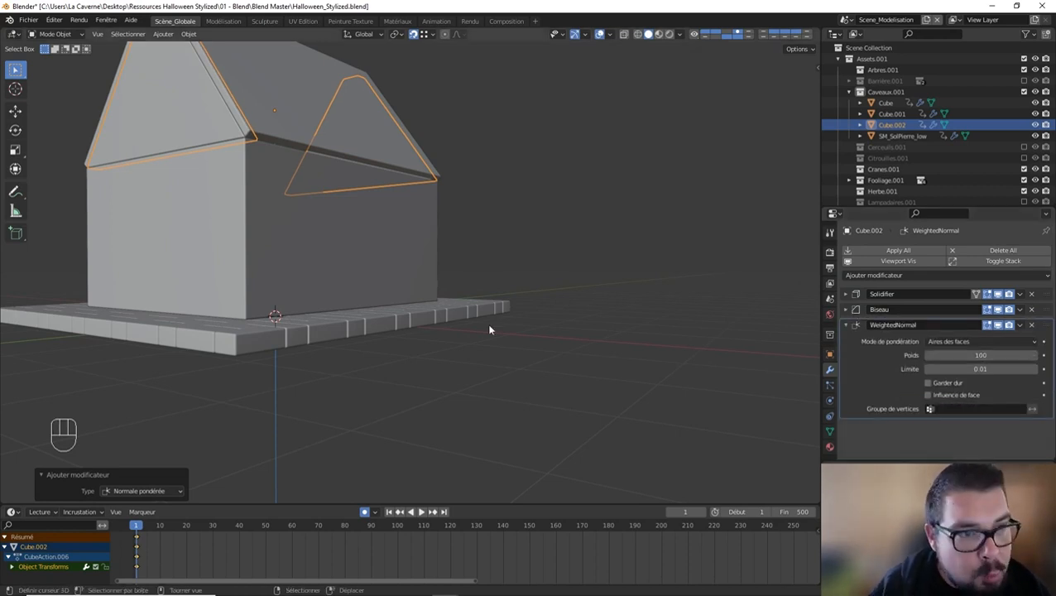
{"action": "key", "text": "a"}
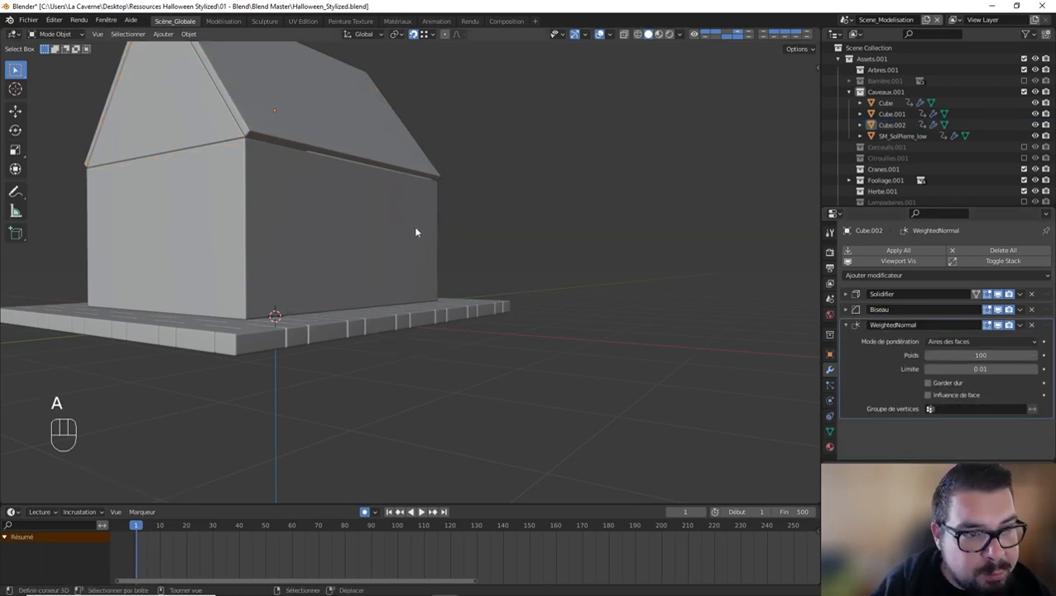
{"action": "middle_click_drag", "start_coordinate": [379, 227], "coordinate": [397, 228]}
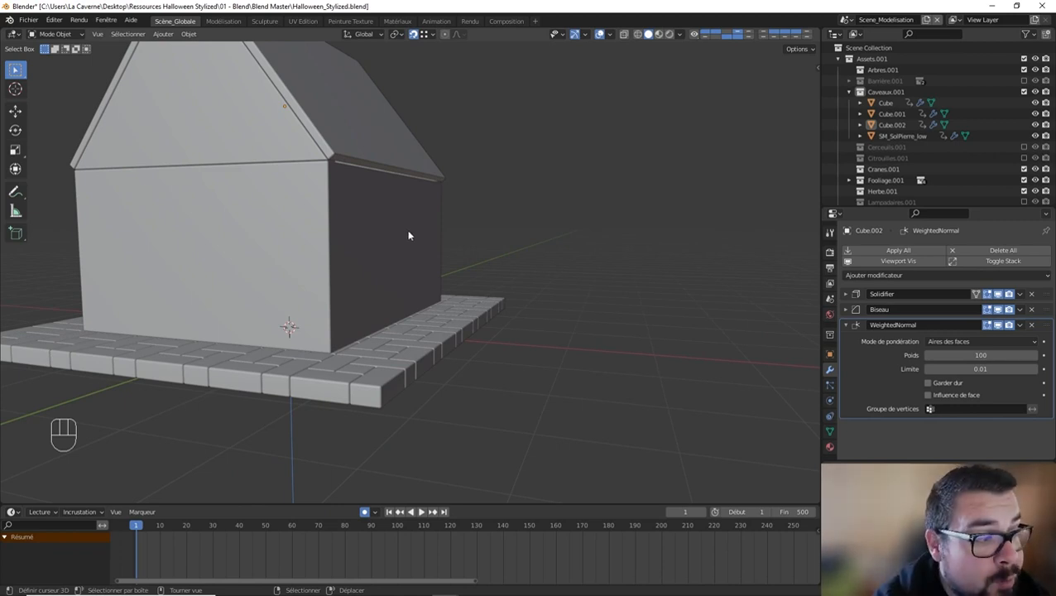
{"action": "left_click", "coordinate": [844, 325]}
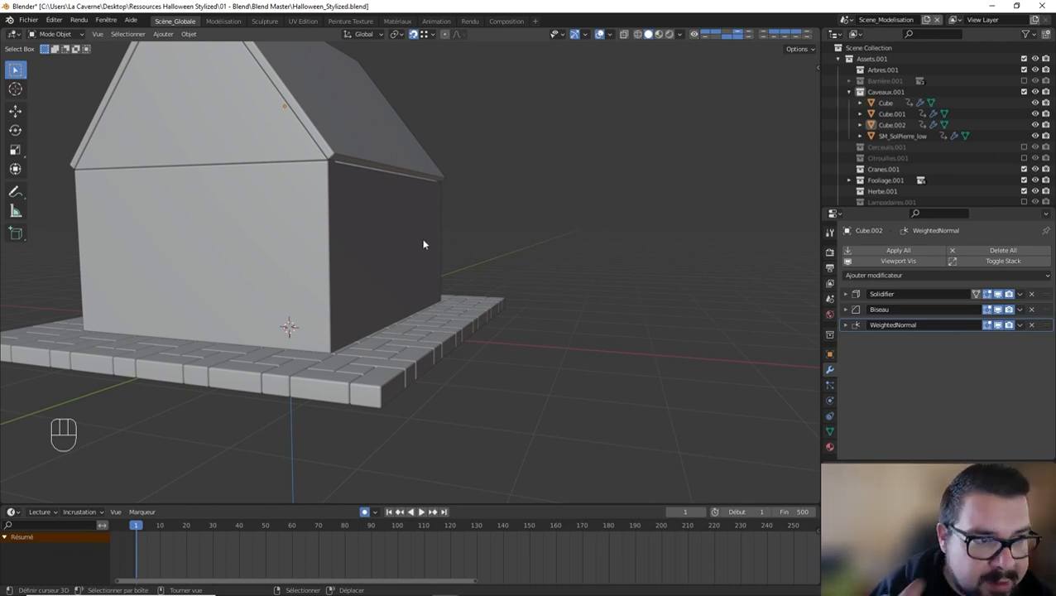
Step: Apply the Solidify modifier on the roof, the gables and the walls, one object at a time
{"action": "middle_click_drag", "start_coordinate": [382, 200], "coordinate": [387, 236], "text": "shift"}
{"action": "left_click", "coordinate": [388, 236]}
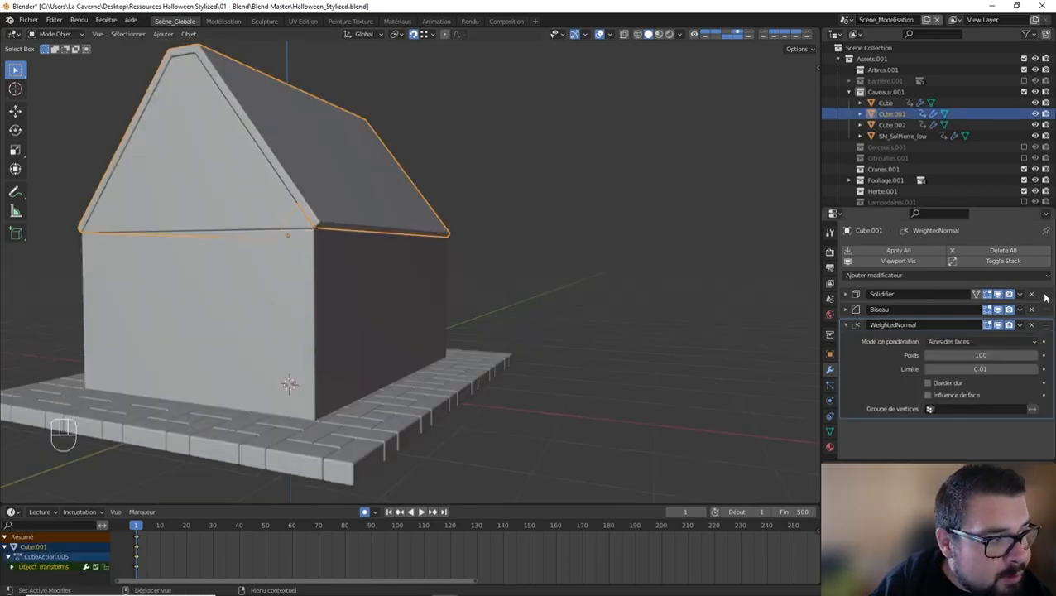
{"action": "key", "text": "ctrl+a"}
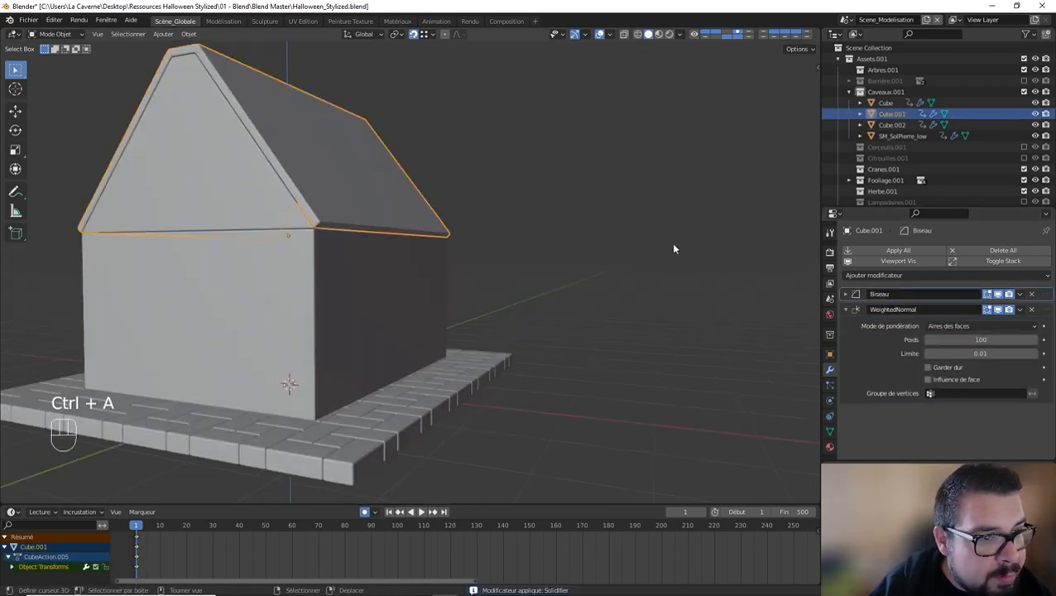
{"action": "left_click", "coordinate": [273, 175]}
{"action": "key", "text": "ctrl+a"}
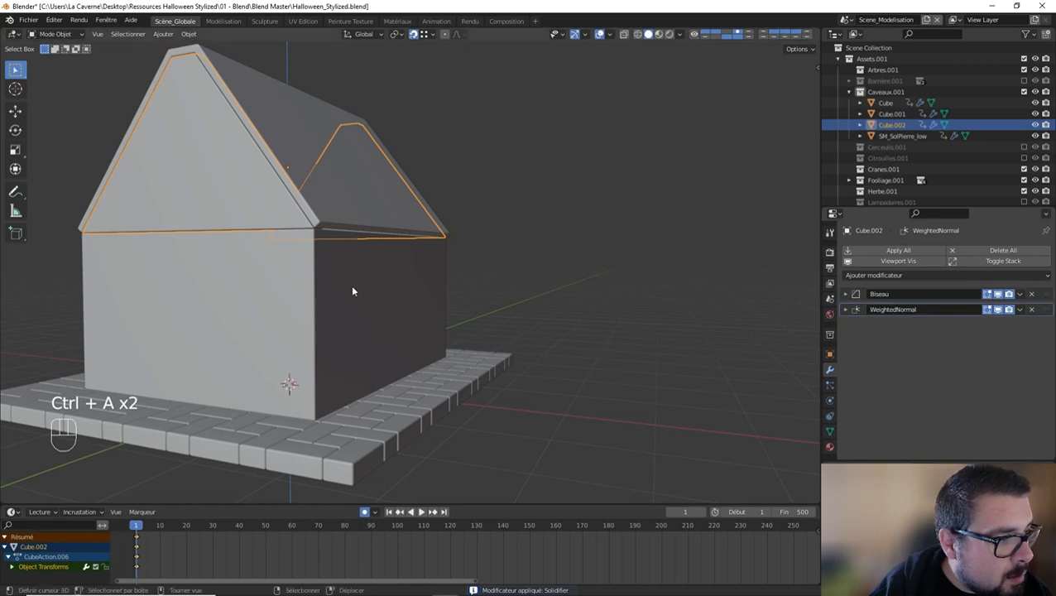
{"action": "left_click", "coordinate": [348, 286]}
{"action": "key", "text": "ctrl+a"}
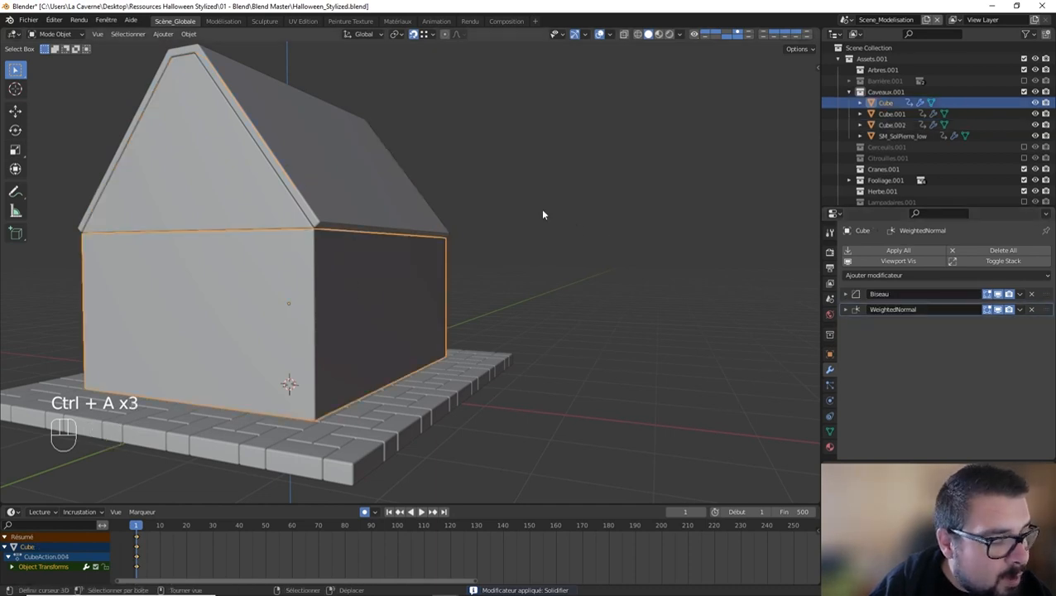
Step: Select all the crypt objects and apply their scale and rotation
{"action": "key", "text": "a"}
{"action": "left_click", "coordinate": [457, 142]}
{"action": "key", "text": "a"}
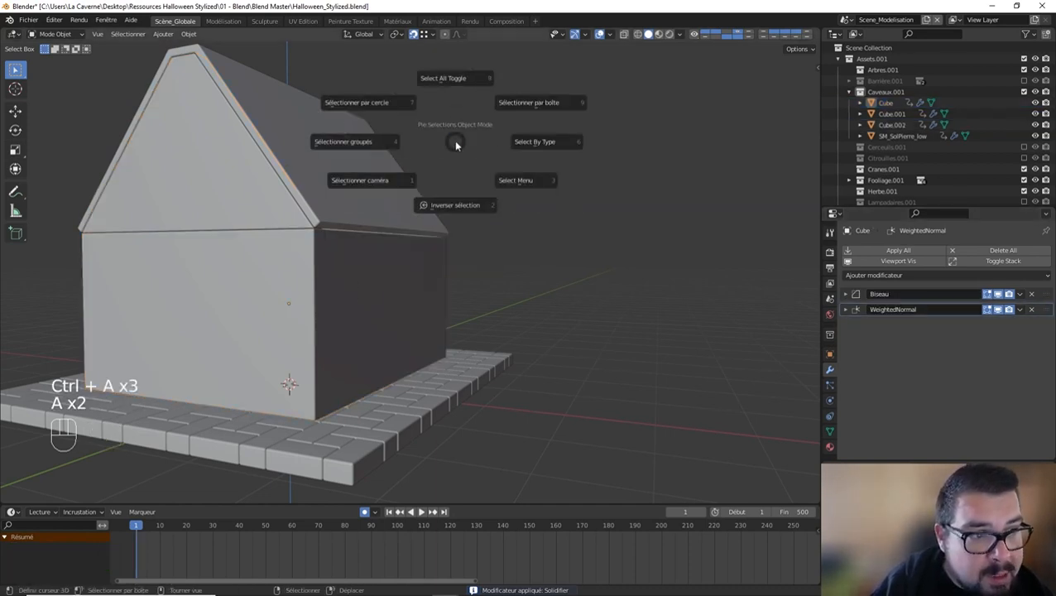
{"action": "left_click", "coordinate": [451, 102]}
{"action": "key", "text": "q"}
{"action": "left_click", "coordinate": [415, 42]}
{"action": "key", "text": "q"}
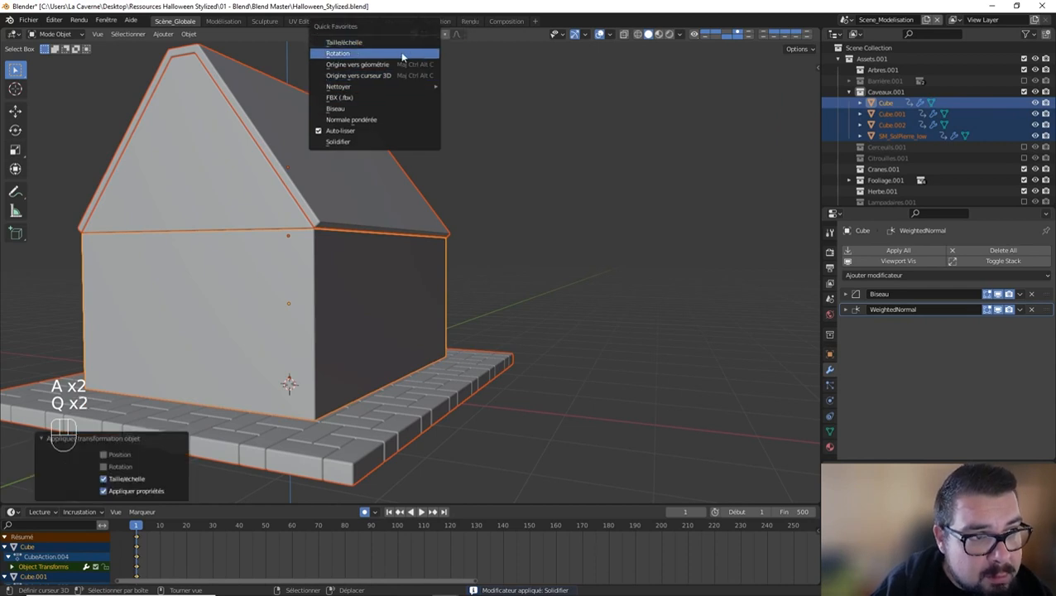
{"action": "left_click", "coordinate": [402, 53]}
Step: Extrude the narrow eave face along one lower edge of the roof outward by 0.2 m
{"action": "left_click", "coordinate": [370, 194]}
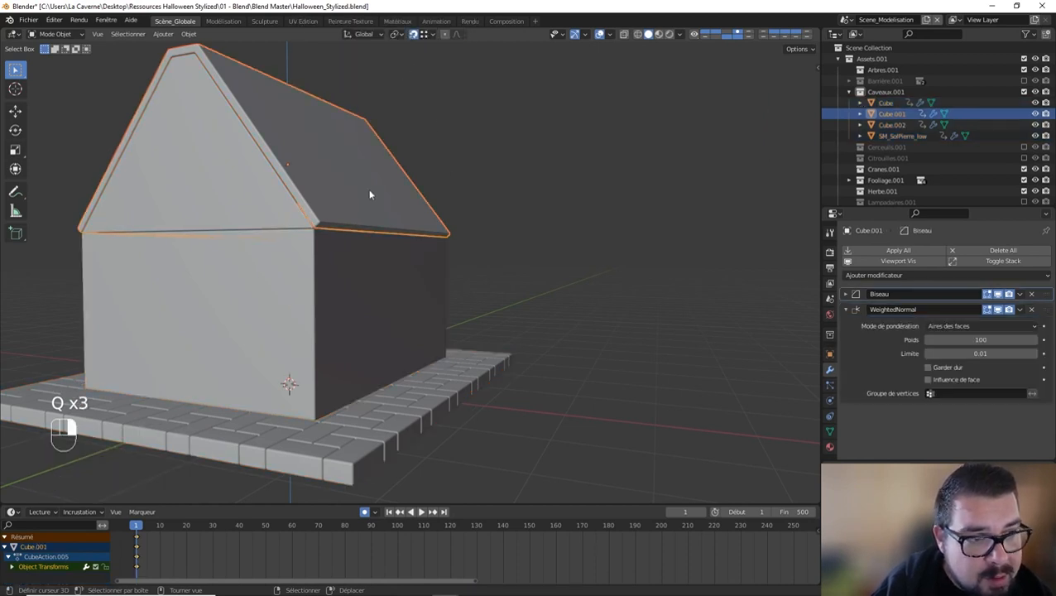
{"action": "key", "text": "Tab"}
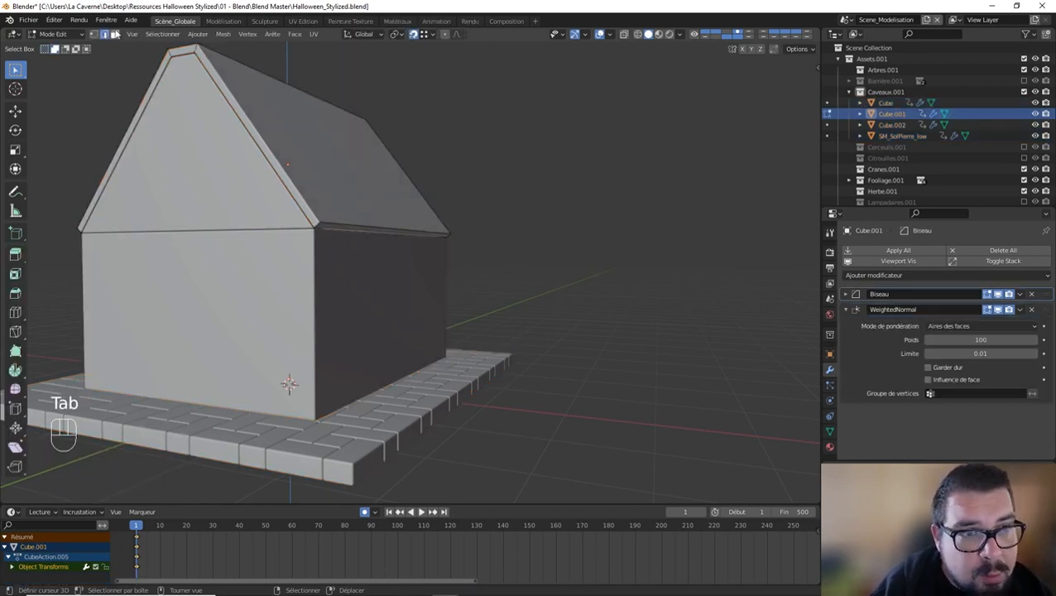
{"action": "left_click", "coordinate": [335, 227]}
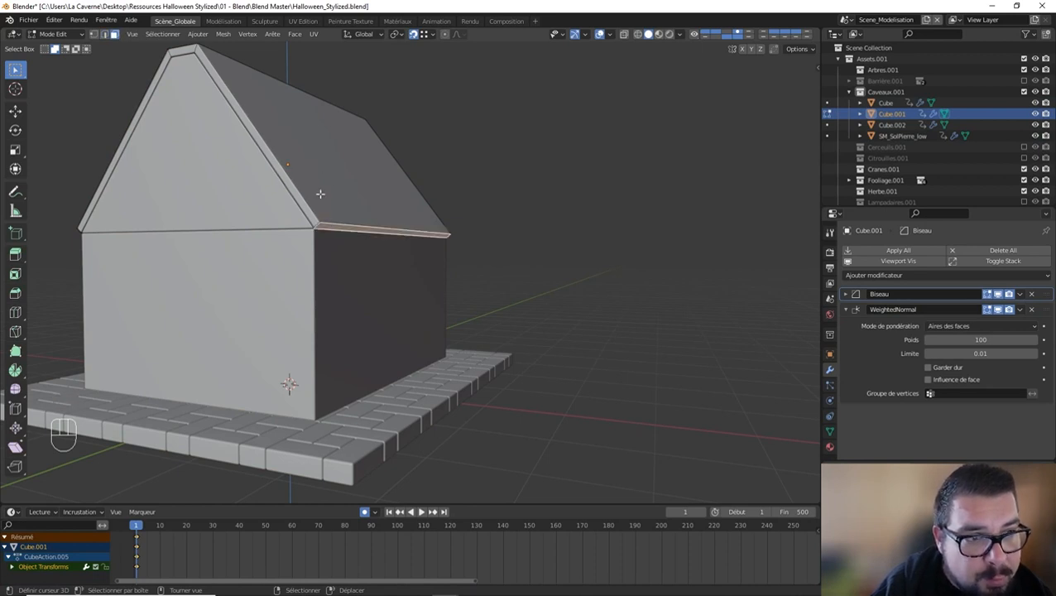
{"action": "key", "text": "e"}
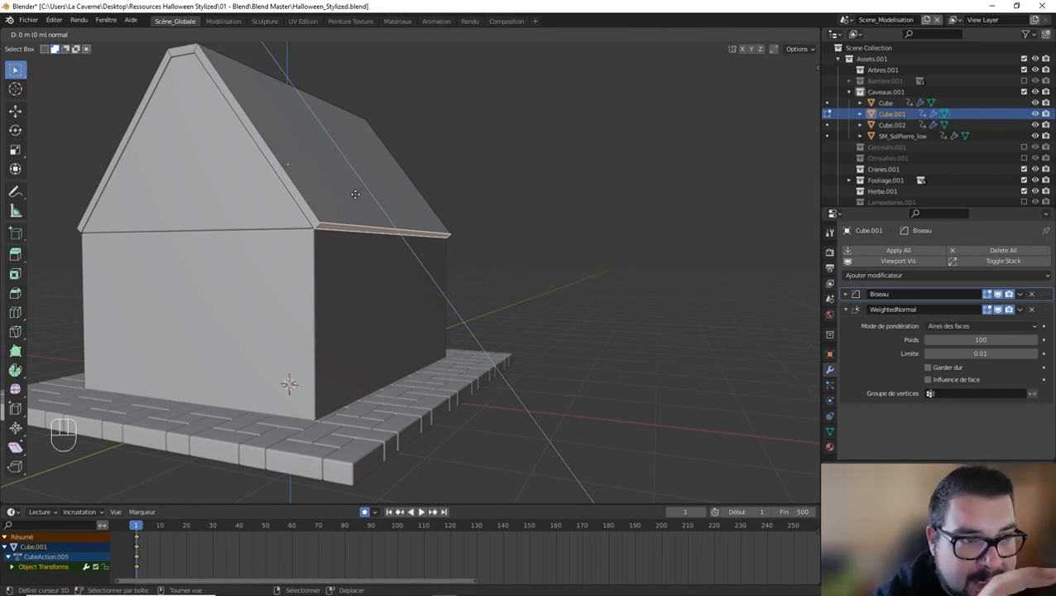
{"action": "type", "text": "0.2"}
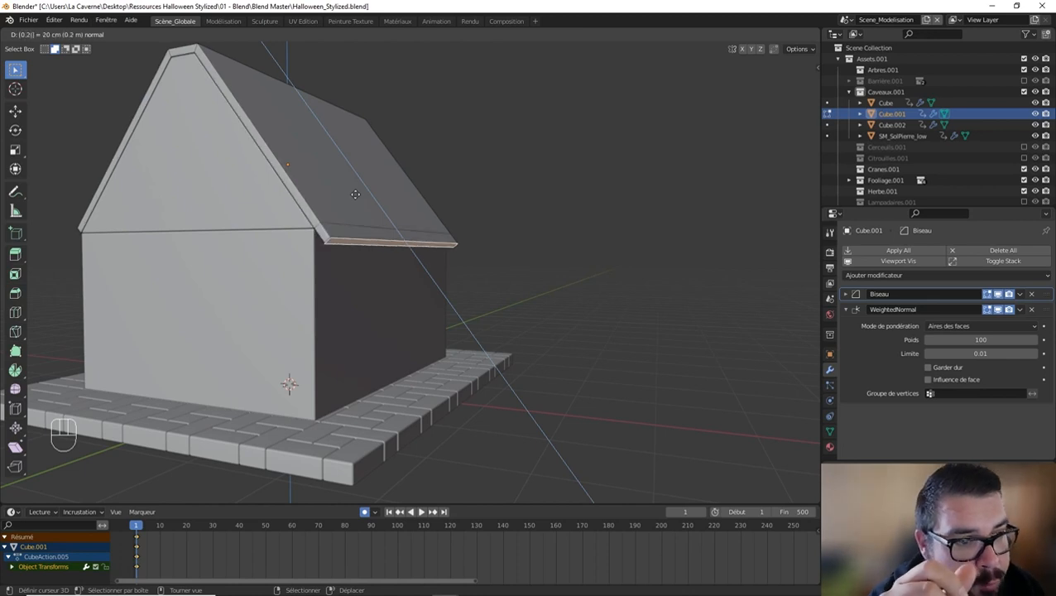
{"action": "key", "text": "Return"}
Step: Extrude the opposite eave face of the roof in place, leaving the new face unmoved
{"action": "middle_click_drag", "start_coordinate": [355, 194], "coordinate": [262, 197]}
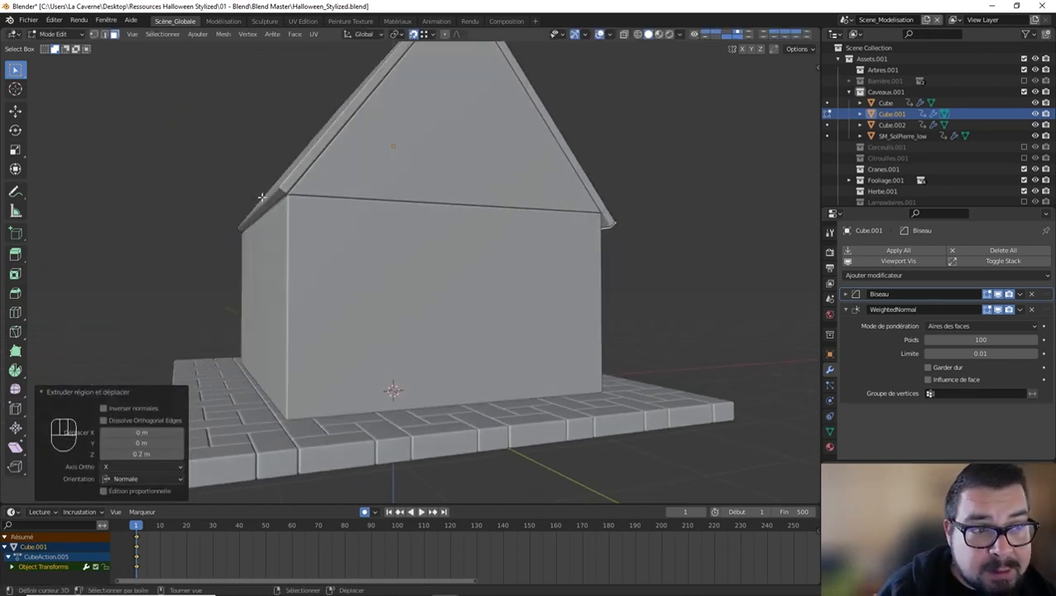
{"action": "left_click", "coordinate": [276, 199]}
{"action": "key", "text": "e"}
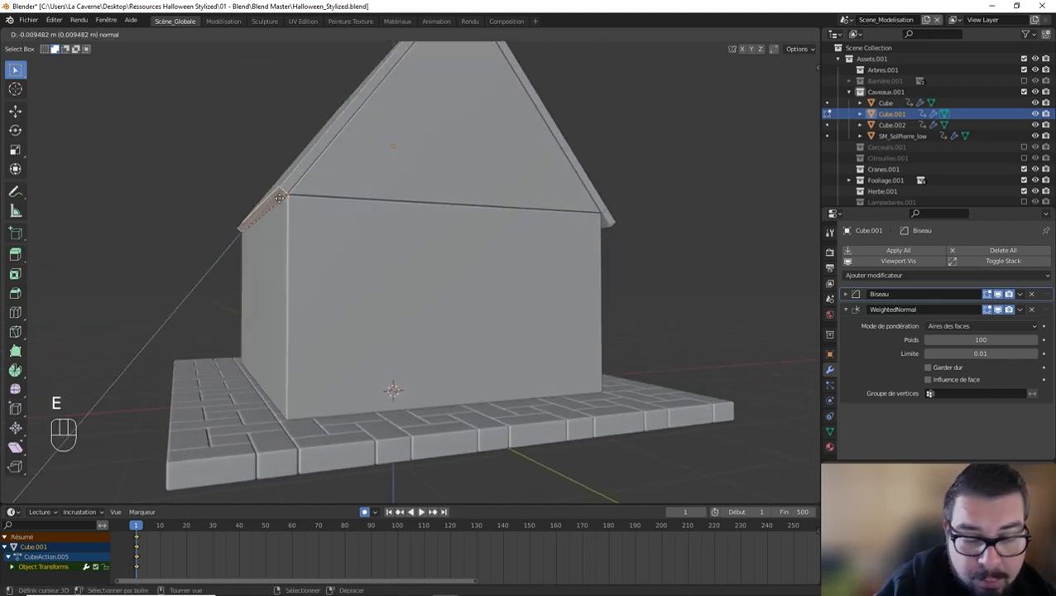
{"action": "middle_click", "coordinate": [279, 198]}
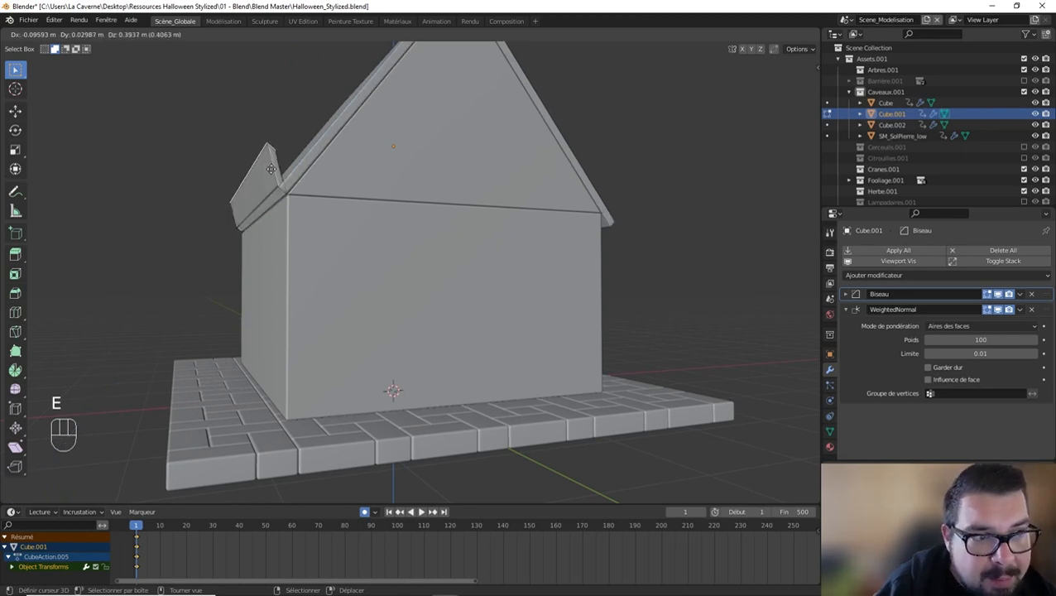
{"action": "key", "text": "z"}
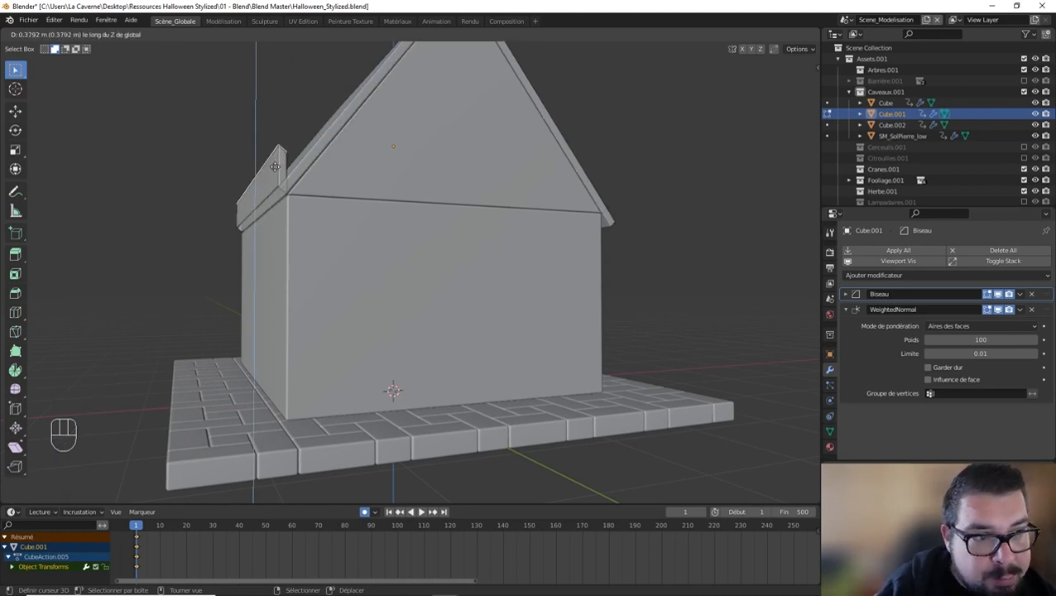
{"action": "right_click", "coordinate": [267, 174]}
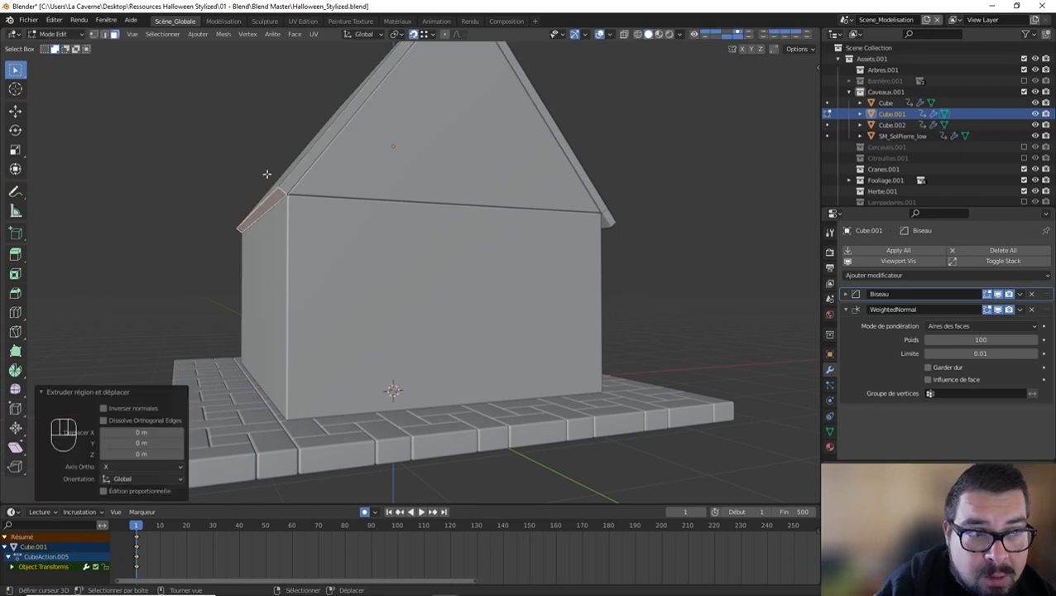
Step: Set the transform orientation to Normal and move the extruded eave face 0.2 m along its normal Z axis
{"action": "left_click", "coordinate": [362, 34]}
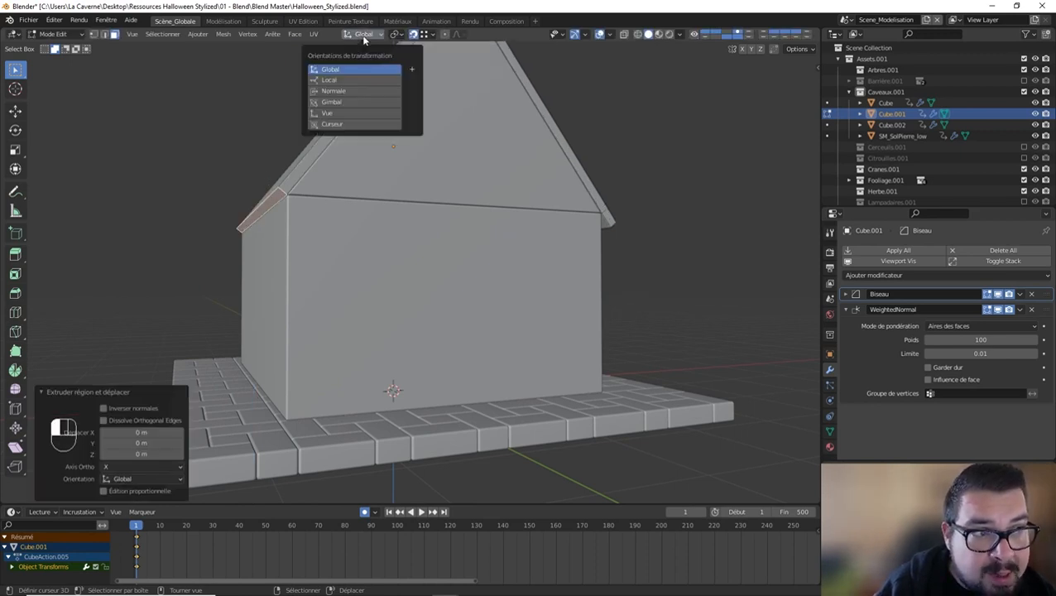
{"action": "left_click", "coordinate": [340, 90]}
{"action": "key", "text": "g"}
{"action": "key", "text": "z"}
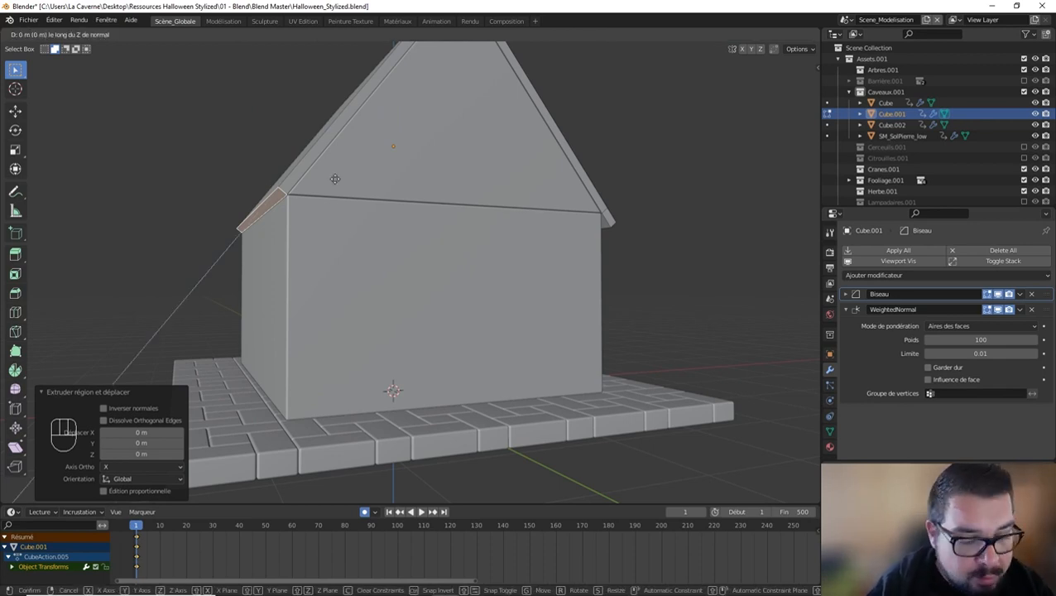
{"action": "type", "text": "0.2"}
{"action": "key", "text": "Return"}
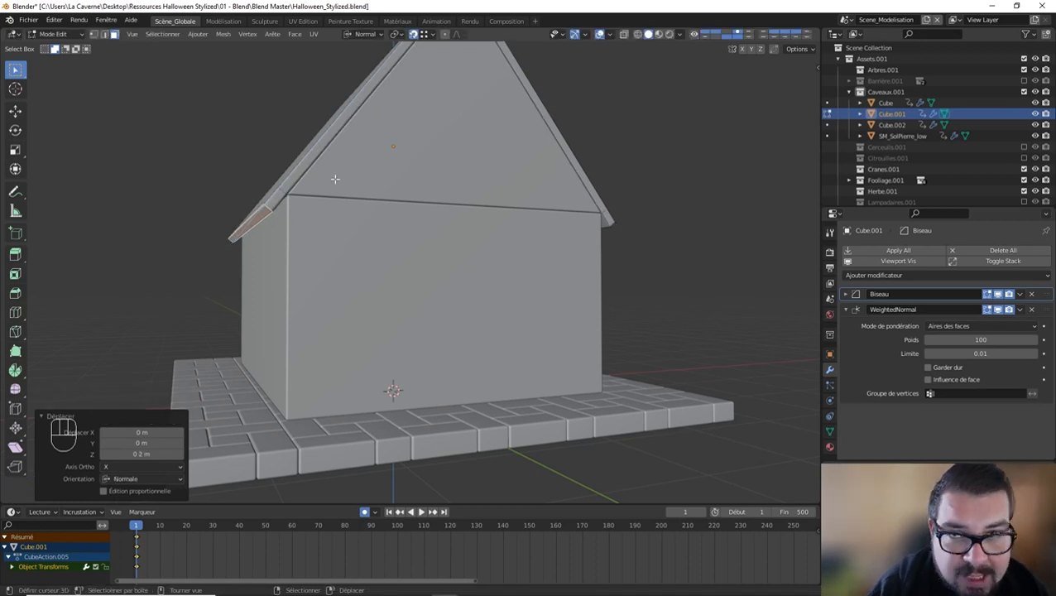
Step: Remove the extra edge loops that the eave extrusions left on both roof slopes
{"action": "scroll", "coordinate": [335, 179], "scroll_direction": "down", "scroll_amount": 3}
{"action": "middle_click_drag", "start_coordinate": [337, 179], "coordinate": [359, 204]}
{"action": "key", "text": "Tab"}
{"action": "key", "text": "Tab"}
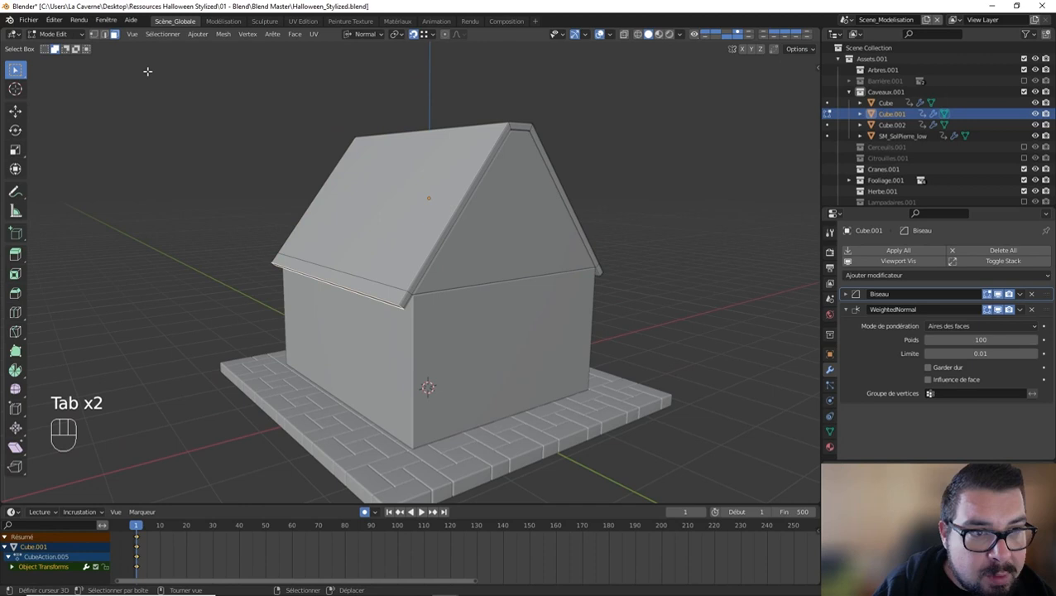
{"action": "left_click", "coordinate": [104, 34]}
{"action": "left_click", "coordinate": [400, 286], "text": "alt+shift"}
{"action": "middle_click_drag", "start_coordinate": [399, 286], "coordinate": [382, 255]}
{"action": "left_click", "coordinate": [354, 258], "text": "alt+shift"}
{"action": "key", "text": "x"}
{"action": "left_click", "coordinate": [360, 317]}
{"action": "key", "text": "Tab"}
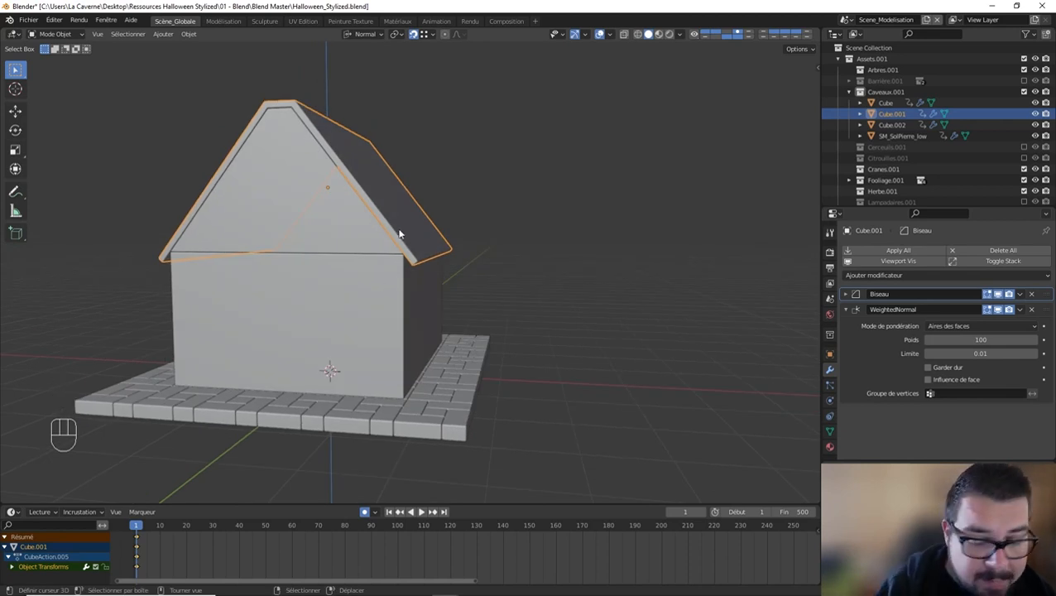
Step: Move the three roof rim faces at one gable end 0.2 m outward along their normal Z axis
{"action": "key", "text": "Tab"}
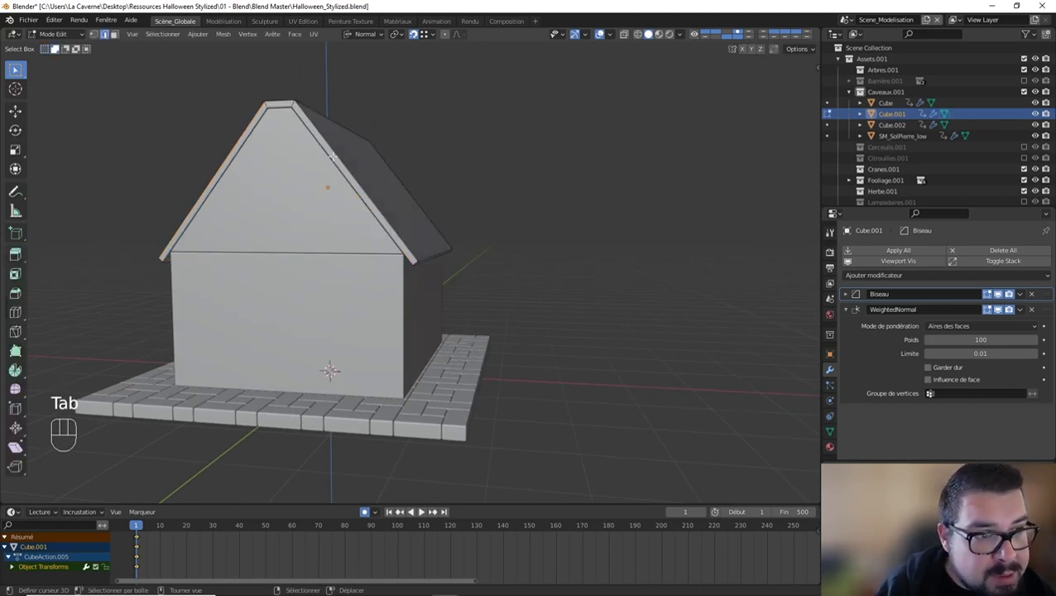
{"action": "left_click", "coordinate": [114, 34]}
{"action": "left_click", "coordinate": [416, 256]}
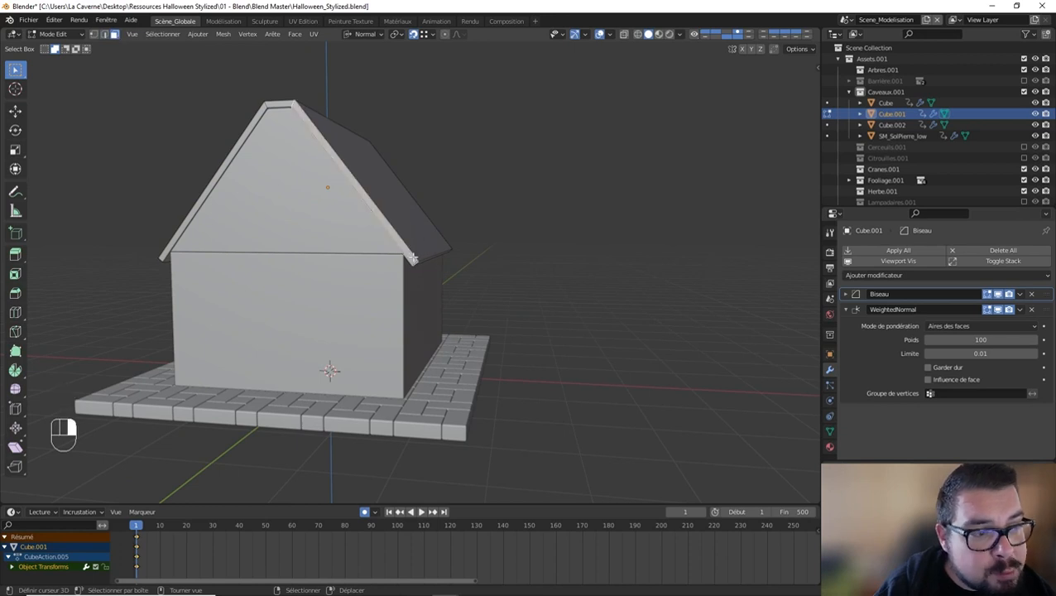
{"action": "left_click", "coordinate": [282, 106], "text": "shift"}
{"action": "left_click", "coordinate": [246, 127], "text": "shift"}
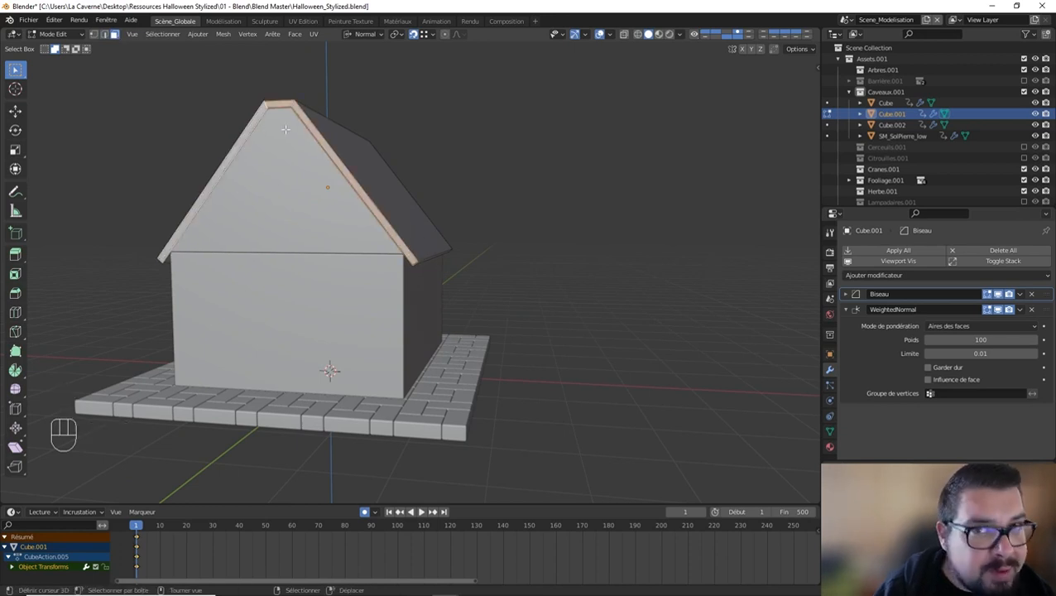
{"action": "middle_click_drag", "start_coordinate": [283, 130], "coordinate": [298, 148]}
{"action": "key", "text": "g"}
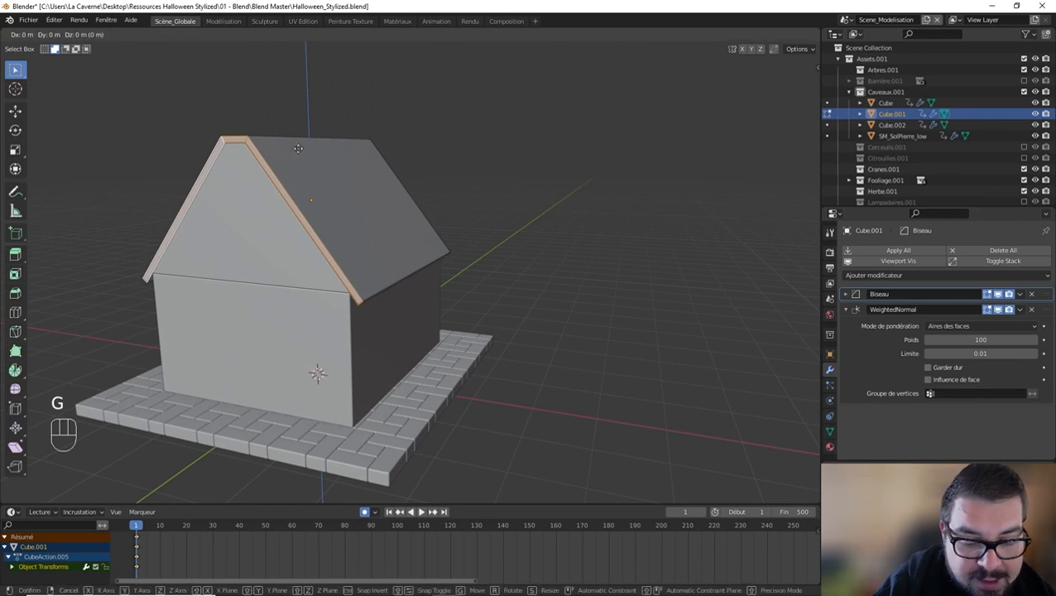
{"action": "key", "text": "z"}
{"action": "key", "text": "z"}
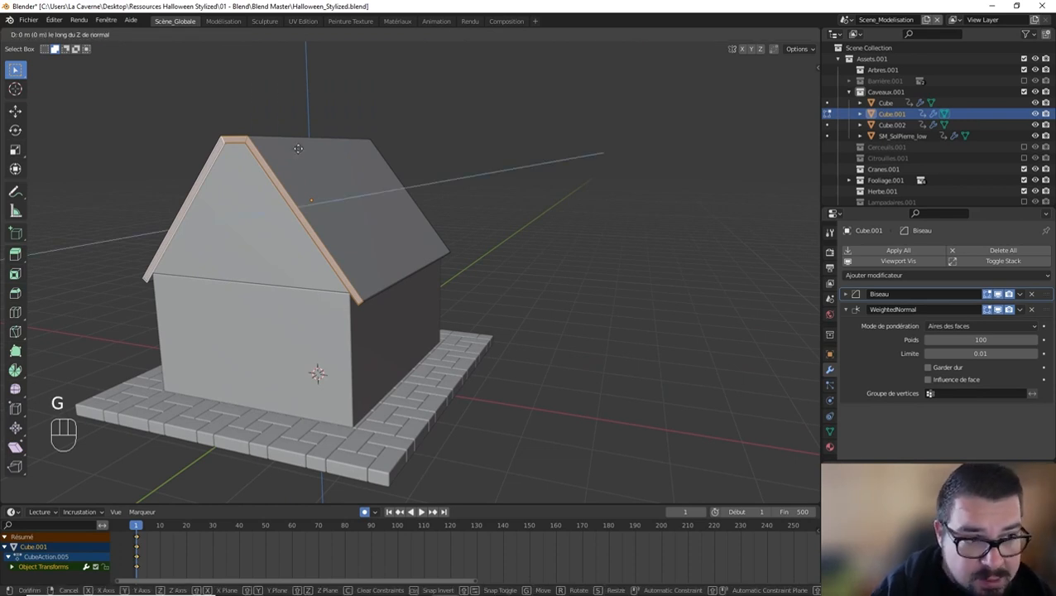
{"action": "type", "text": "0.2"}
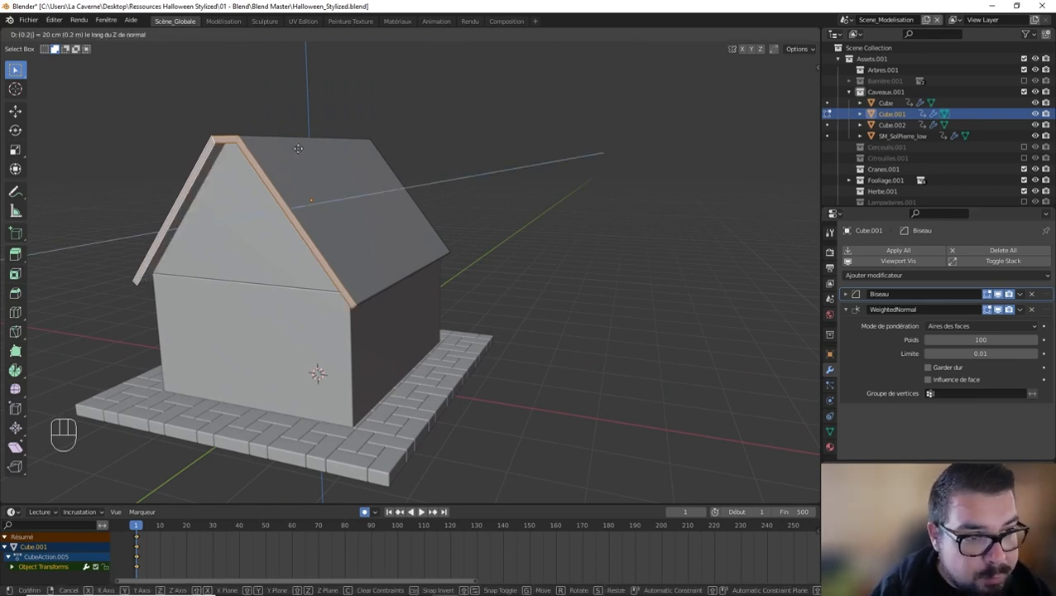
{"action": "key", "text": "Return"}
Step: Move the matching three roof rim faces at the opposite gable end 0.2 m outward along their normal Z axis
{"action": "middle_click_drag", "start_coordinate": [298, 148], "coordinate": [289, 61]}
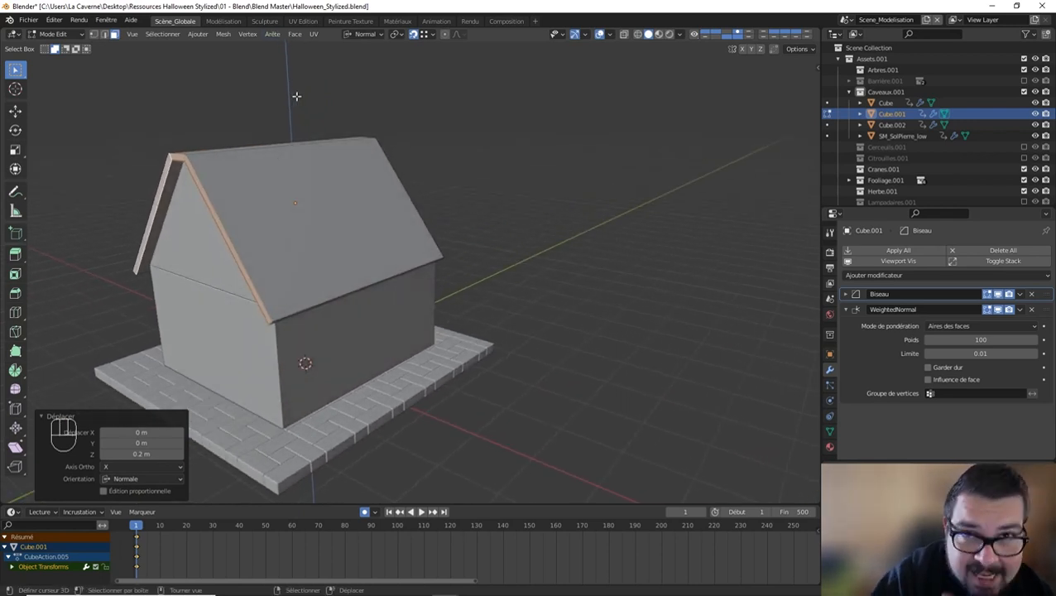
{"action": "middle_click_drag", "start_coordinate": [292, 114], "coordinate": [300, 94]}
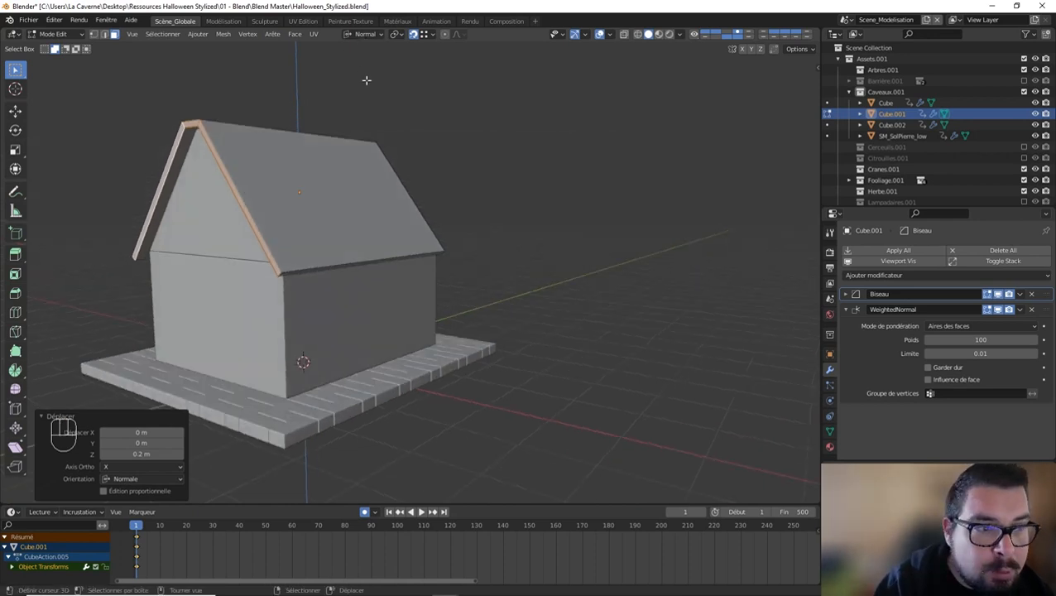
{"action": "middle_click_drag", "start_coordinate": [365, 83], "coordinate": [392, 240]}
{"action": "left_click", "coordinate": [390, 241]}
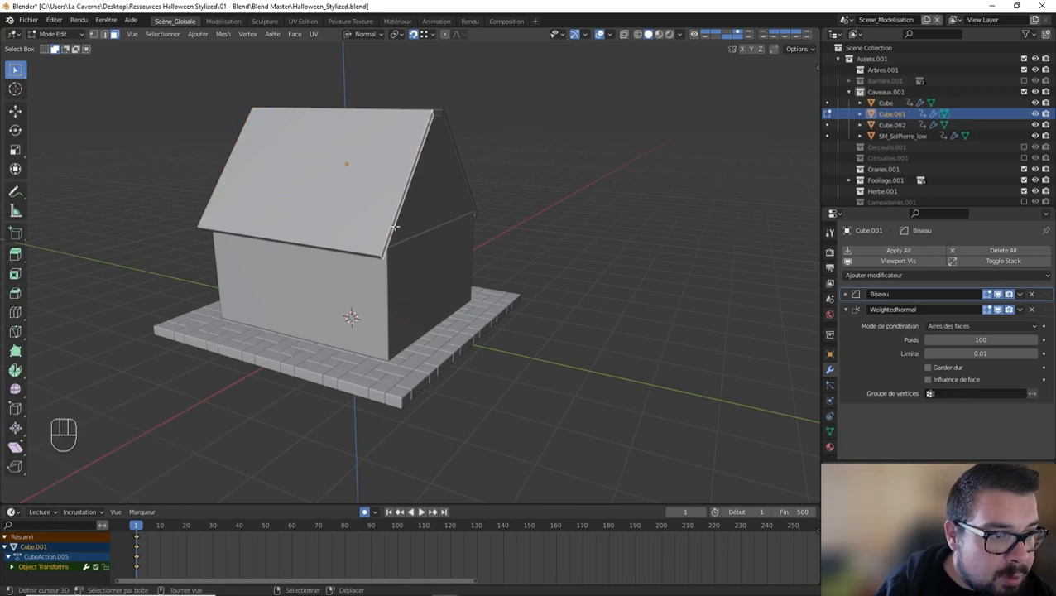
{"action": "left_click", "coordinate": [437, 115], "text": "shift"}
{"action": "left_click", "coordinate": [447, 127], "text": "shift"}
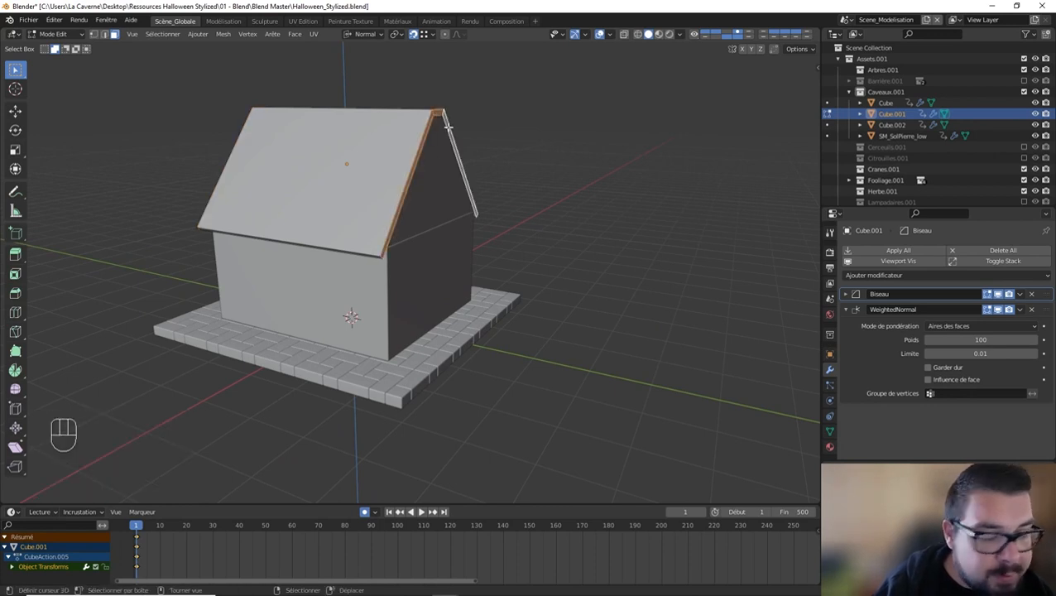
{"action": "key", "text": "g"}
{"action": "key", "text": "z"}
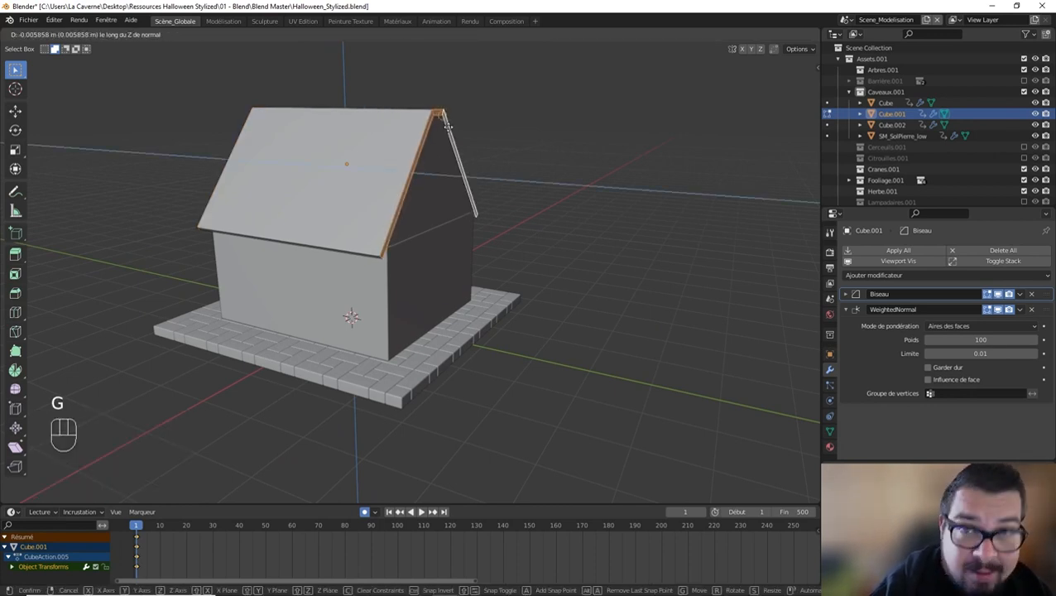
{"action": "type", "text": "0.2"}
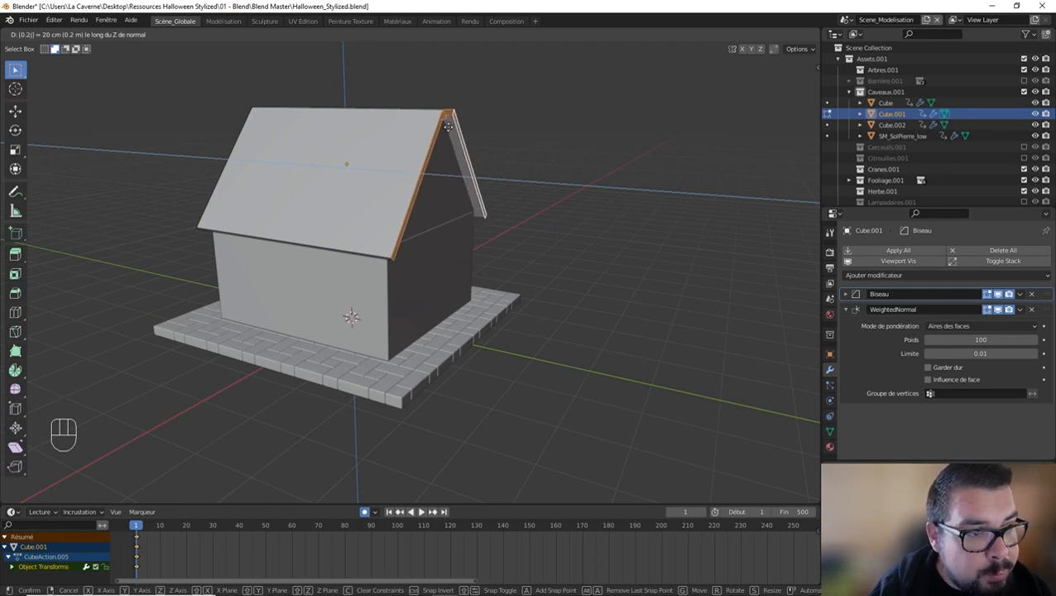
{"action": "key", "text": "Return"}
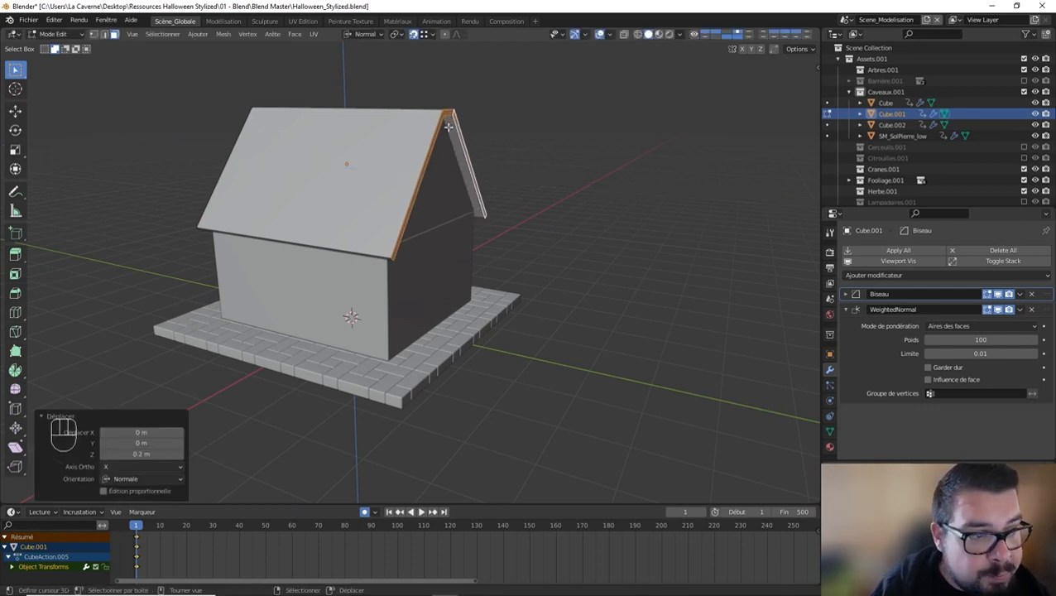
Step: Turn off snapping and return the roof to Object Mode
{"action": "middle_click_drag", "start_coordinate": [451, 126], "coordinate": [405, 131]}
{"action": "left_click", "coordinate": [413, 34]}
{"action": "middle_click_drag", "start_coordinate": [474, 169], "coordinate": [415, 108]}
{"action": "key", "text": "Tab"}
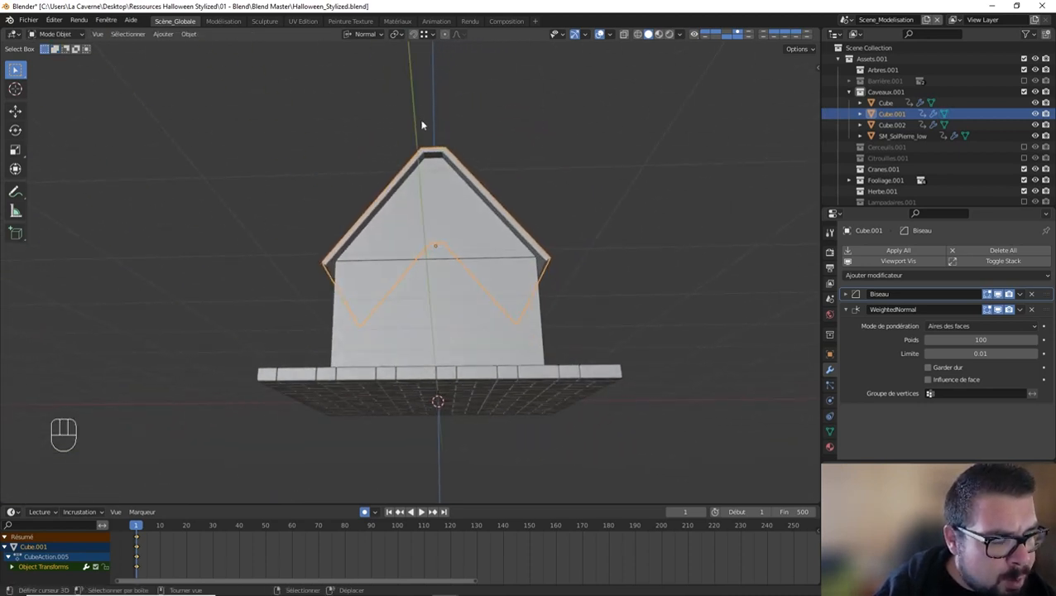
Step: Open the triangular gable object under the roof in Edit Mode and isolate it in local view
{"action": "left_click", "coordinate": [436, 221]}
{"action": "middle_click_drag", "start_coordinate": [436, 221], "coordinate": [206, 236]}
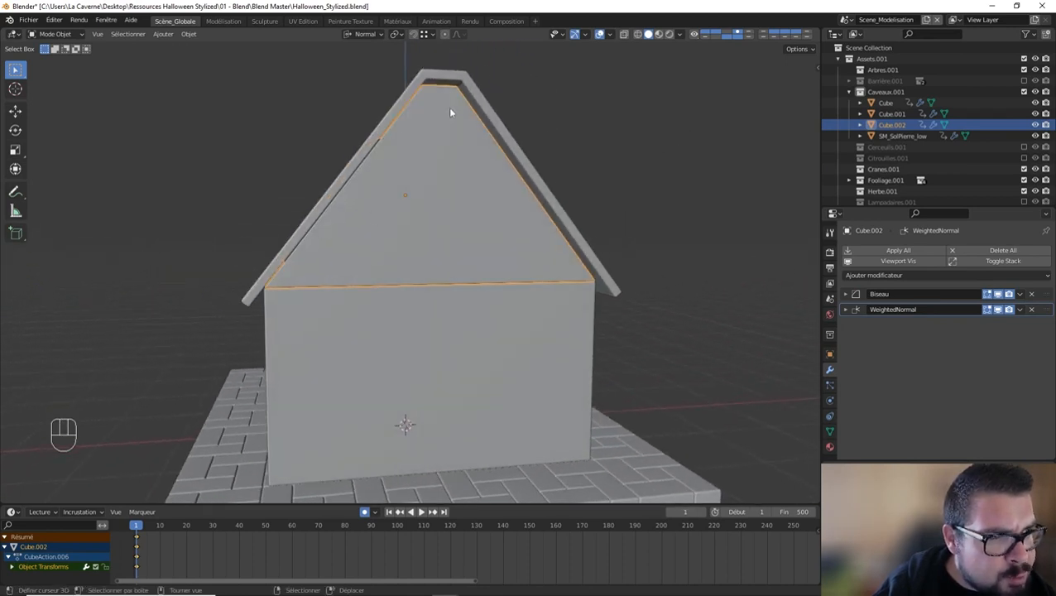
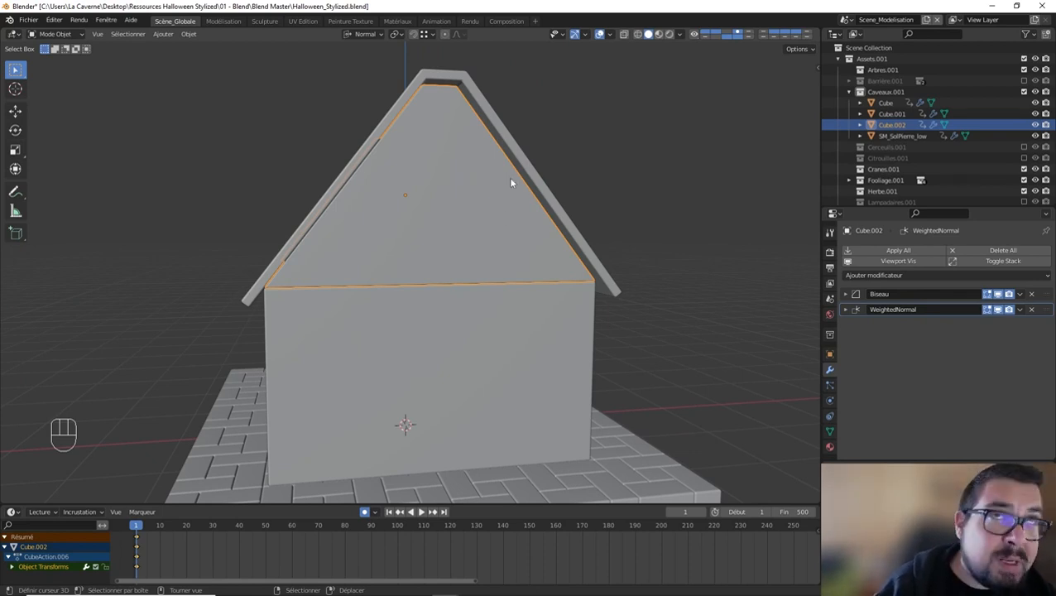
{"action": "key", "text": "Tab"}
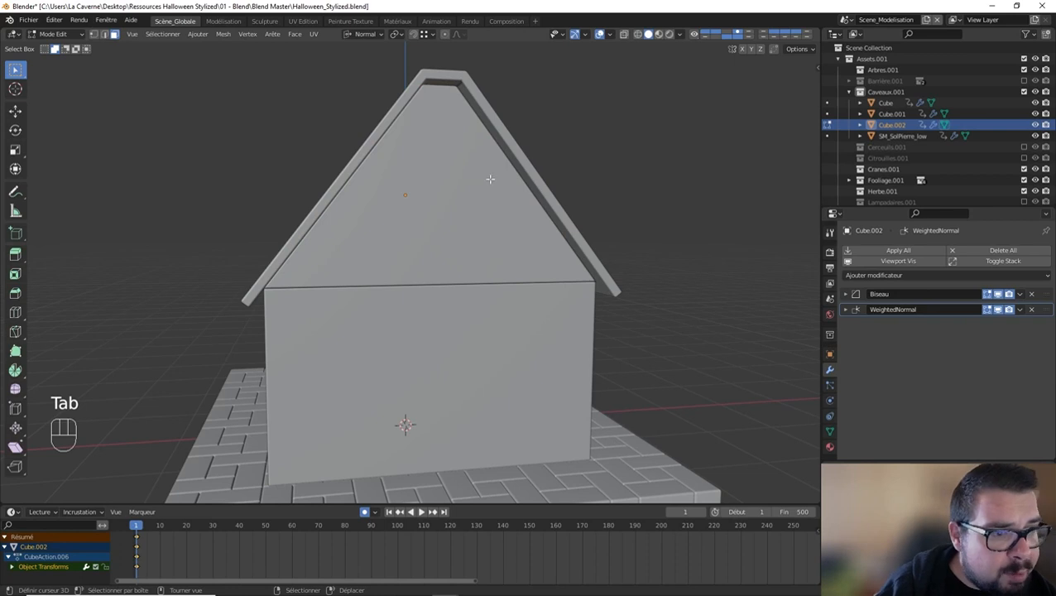
{"action": "key", "text": "KP_Divide"}
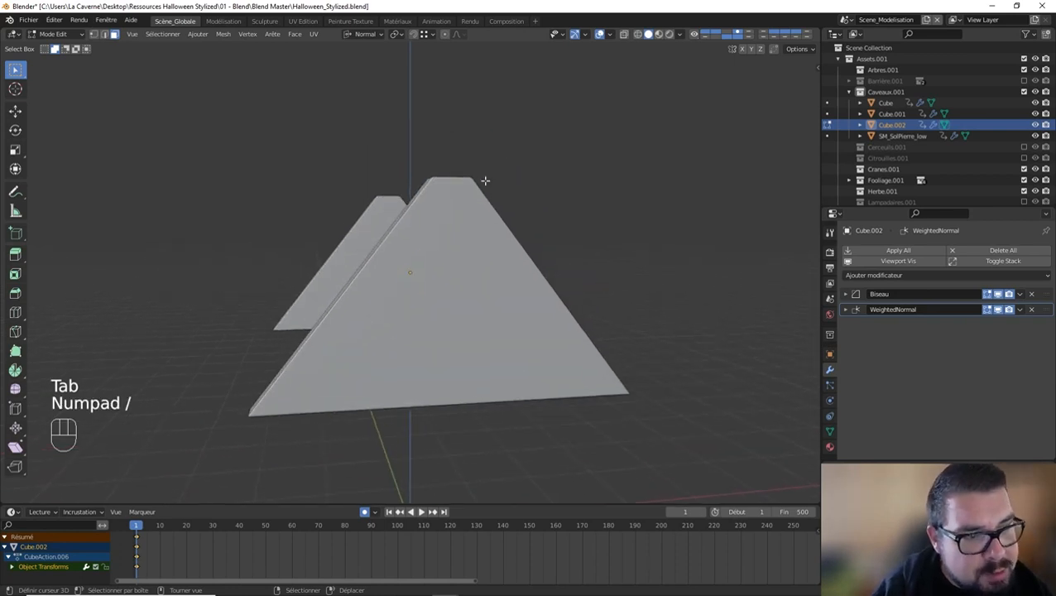
Step: Select the large front and back faces of one gable and inset them by 0.05 m
{"action": "middle_click_drag", "start_coordinate": [485, 181], "coordinate": [506, 199]}
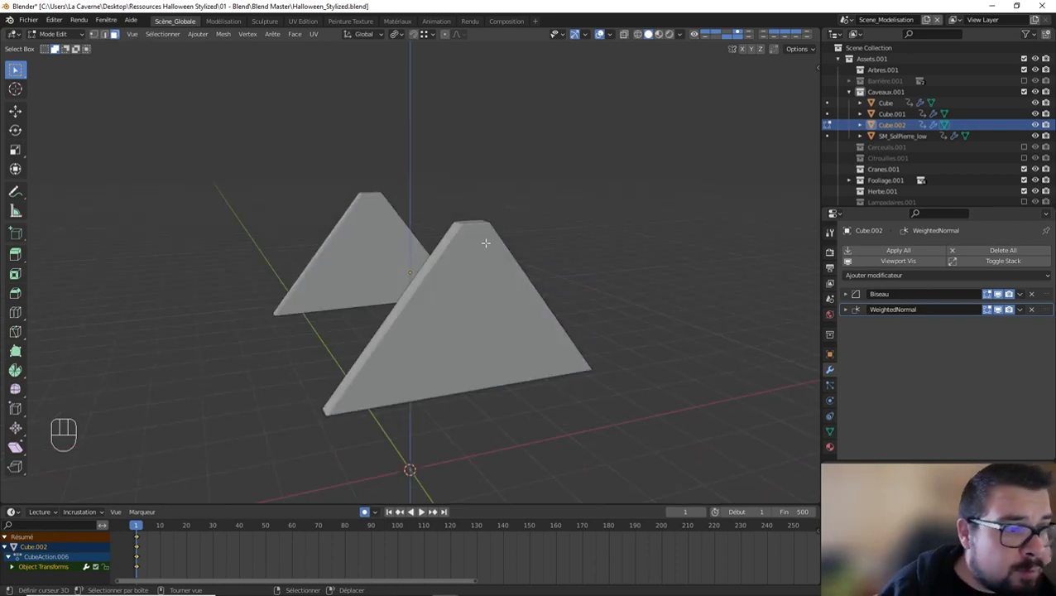
{"action": "right_click", "coordinate": [469, 265]}
{"action": "middle_click_drag", "start_coordinate": [442, 242], "coordinate": [526, 235]}
{"action": "right_click", "coordinate": [543, 245], "text": "shift"}
{"action": "type", "text": "i"}
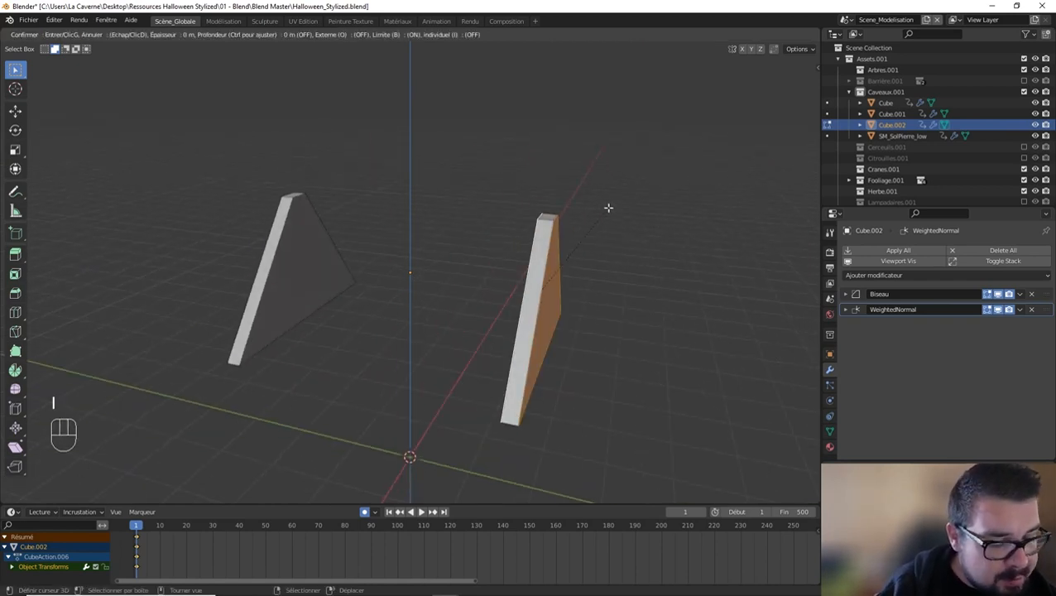
{"action": "type", "text": "0.05"}
{"action": "key", "text": "Return"}
Step: Extrude the two inset gable faces inward by 0.05 m to form recessed panels
{"action": "middle_click_drag", "start_coordinate": [609, 207], "coordinate": [538, 235]}
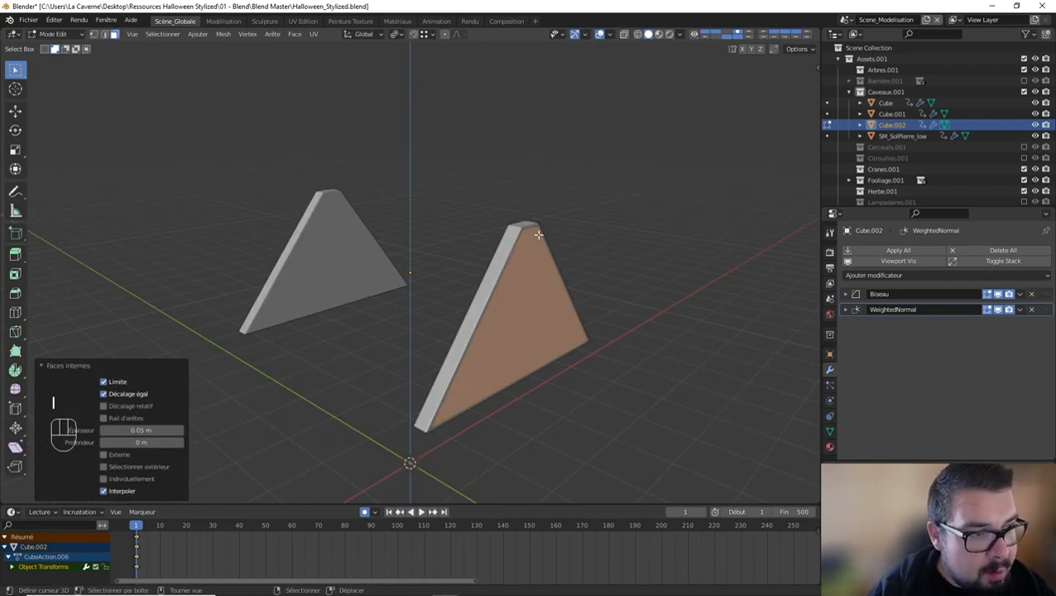
{"action": "type", "text": "e-0.05"}
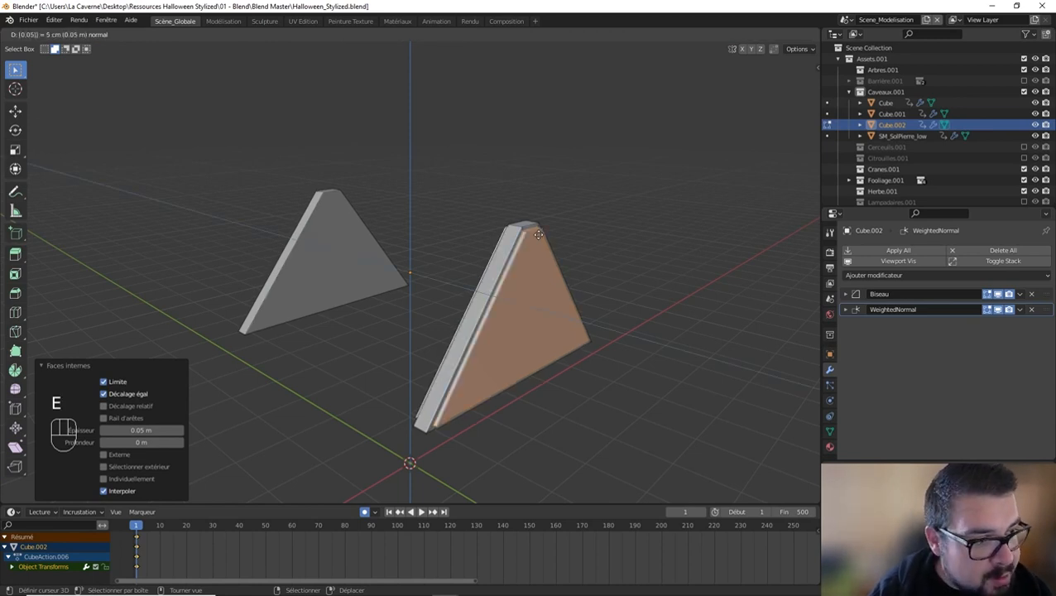
{"action": "key", "text": "Return"}
{"action": "middle_click_drag", "start_coordinate": [538, 235], "coordinate": [538, 187]}
{"action": "key", "text": "Tab"}
{"action": "key", "text": "Tab"}
Step: Inset both large faces of the opposite gable by 0.05 m and extrude them inward by 0.05 m
{"action": "left_click", "coordinate": [318, 278]}
{"action": "middle_click_drag", "start_coordinate": [318, 278], "coordinate": [410, 284]}
{"action": "left_click", "coordinate": [294, 261], "text": "shift"}
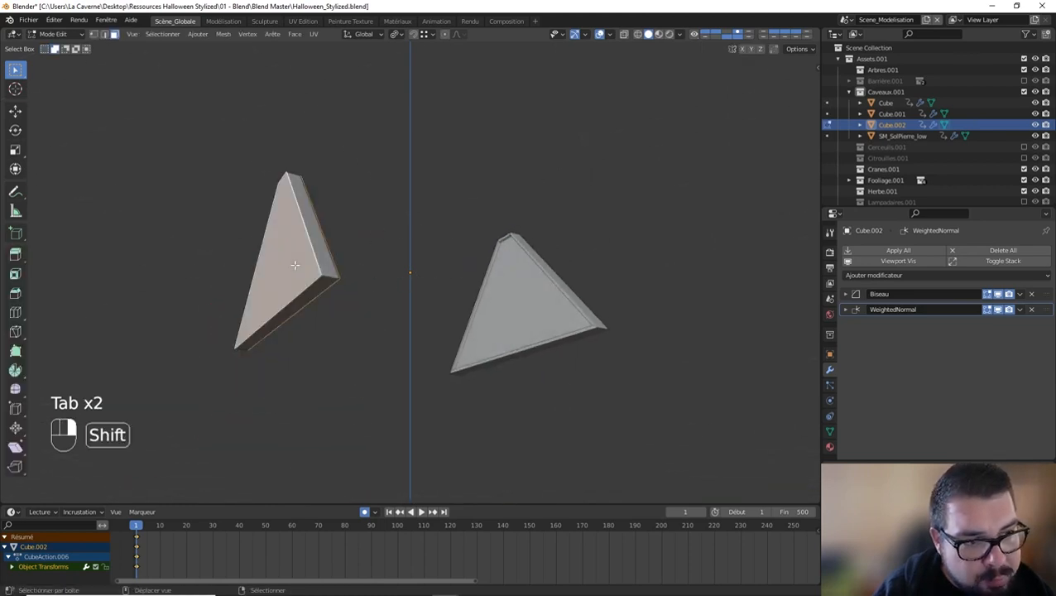
{"action": "type", "text": "i5"}
{"action": "key", "text": "Return"}
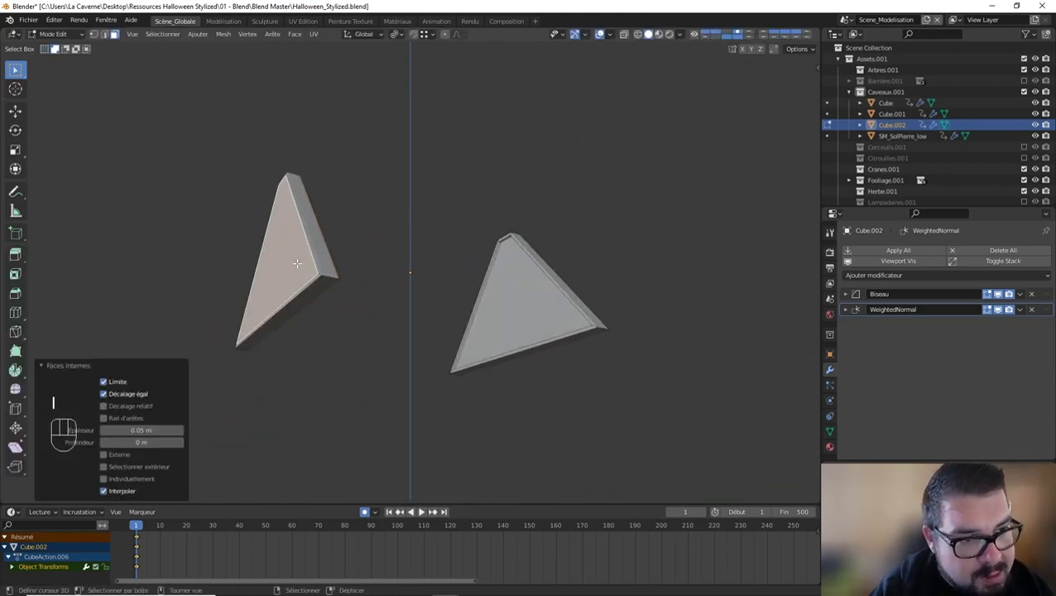
{"action": "type", "text": "e0.05"}
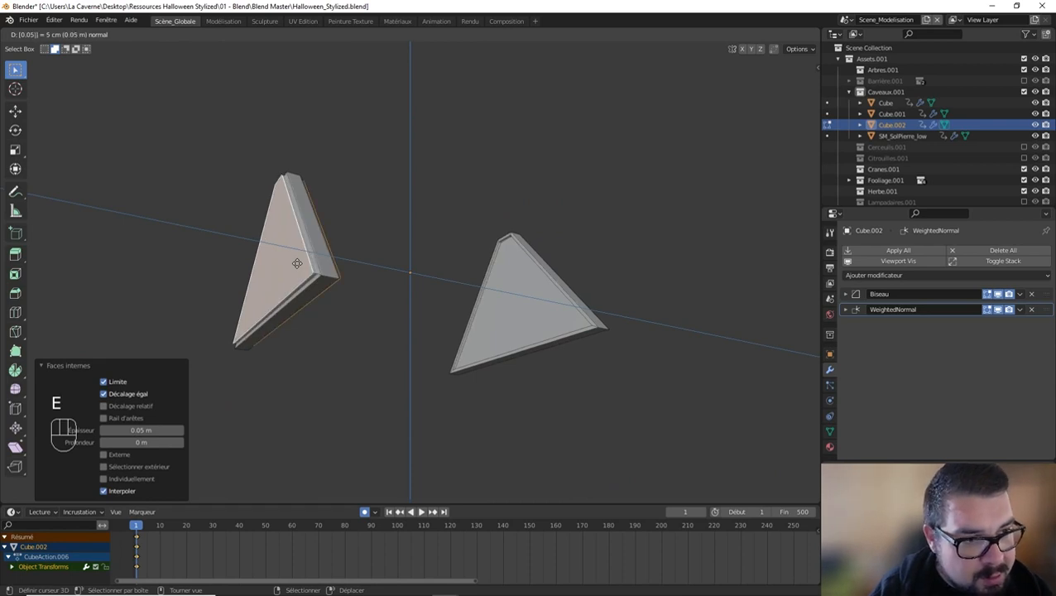
{"action": "key", "text": "Return"}
Step: In Object Mode, apply the gable object's scale and rotation and set its origin to its geometry
{"action": "key", "text": "Tab"}
{"action": "key", "text": "q"}
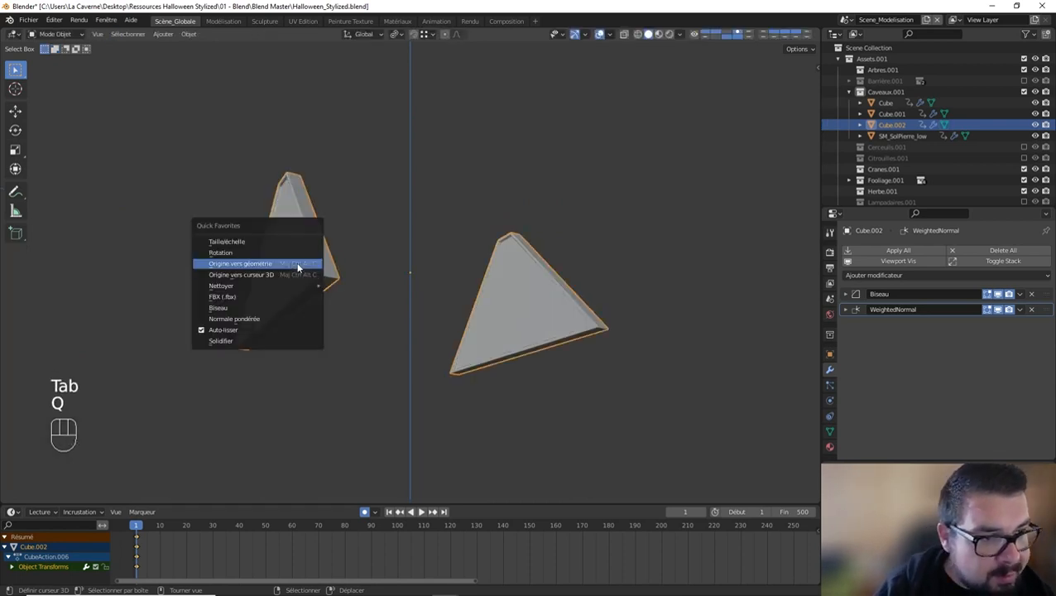
{"action": "left_click", "coordinate": [257, 240]}
{"action": "key", "text": "q"}
{"action": "left_click", "coordinate": [230, 246]}
{"action": "key", "text": "q"}
{"action": "left_click", "coordinate": [219, 257]}
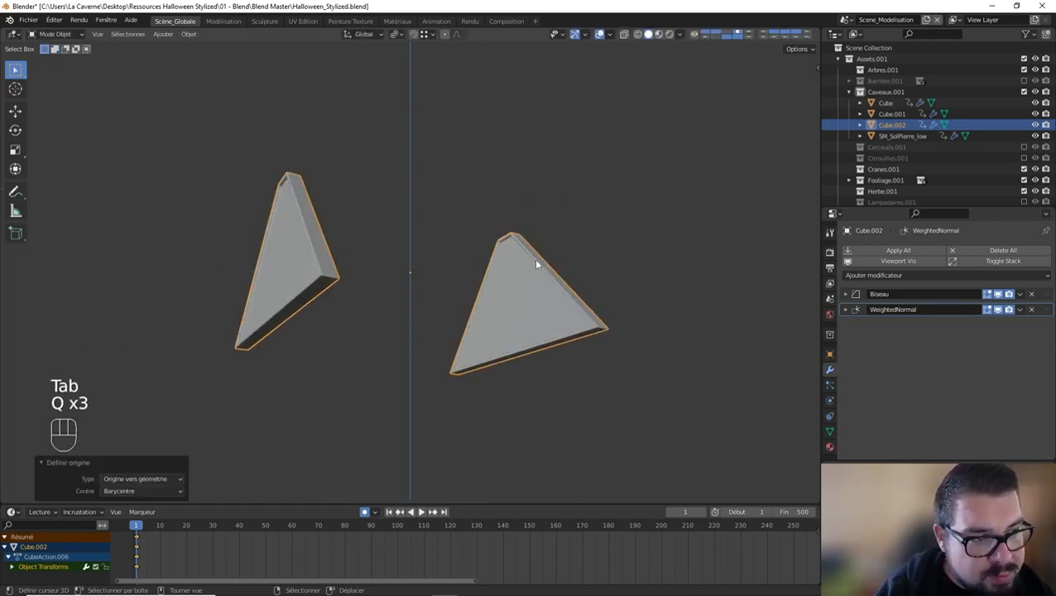
Step: Exit local view and deselect everything to inspect the gable recesses on the building
{"action": "middle_click_drag", "start_coordinate": [536, 264], "coordinate": [405, 278]}
{"action": "middle_click_drag", "start_coordinate": [489, 258], "coordinate": [488, 256]}
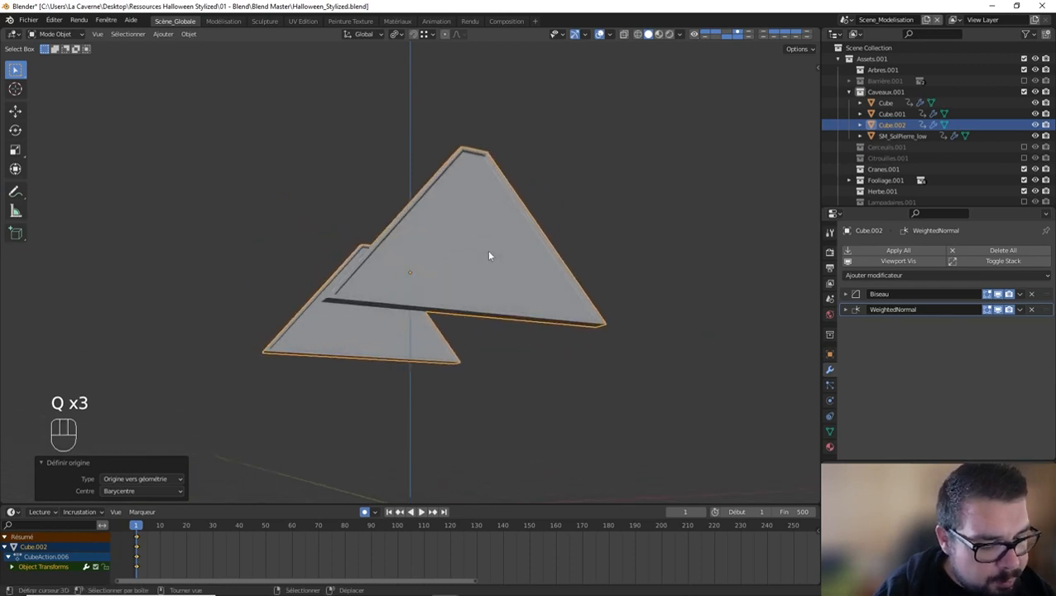
{"action": "key", "text": "KP_Divide"}
{"action": "key", "text": "a"}
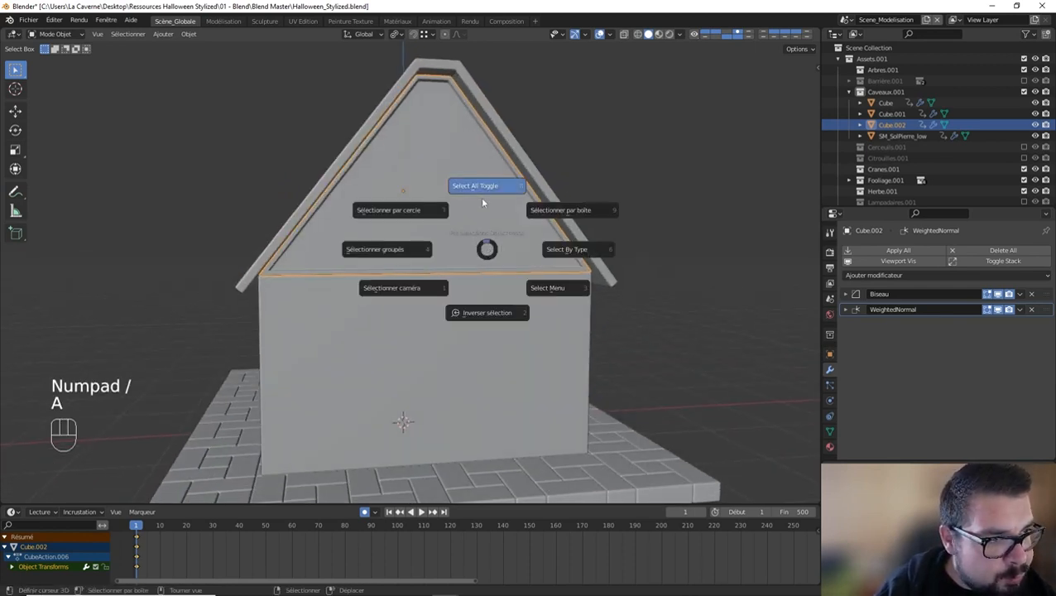
{"action": "left_click", "coordinate": [483, 201]}
{"action": "key", "text": "Tab"}
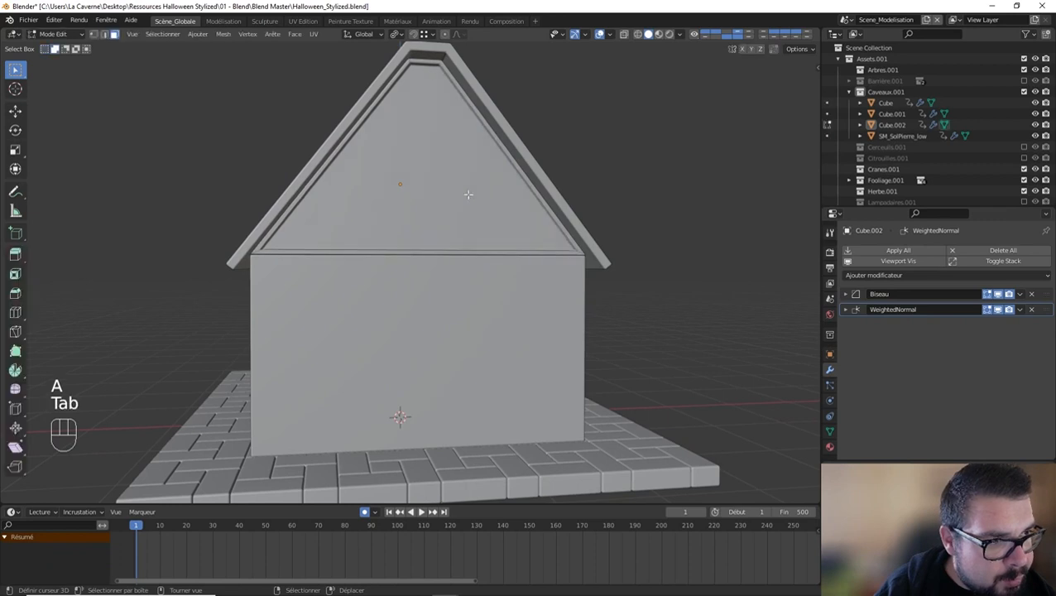
{"action": "key", "text": "Tab"}
Step: Isolate the gable object in local view and select the recessed front and back faces of one gable in Edit Mode
{"action": "left_click", "coordinate": [488, 143]}
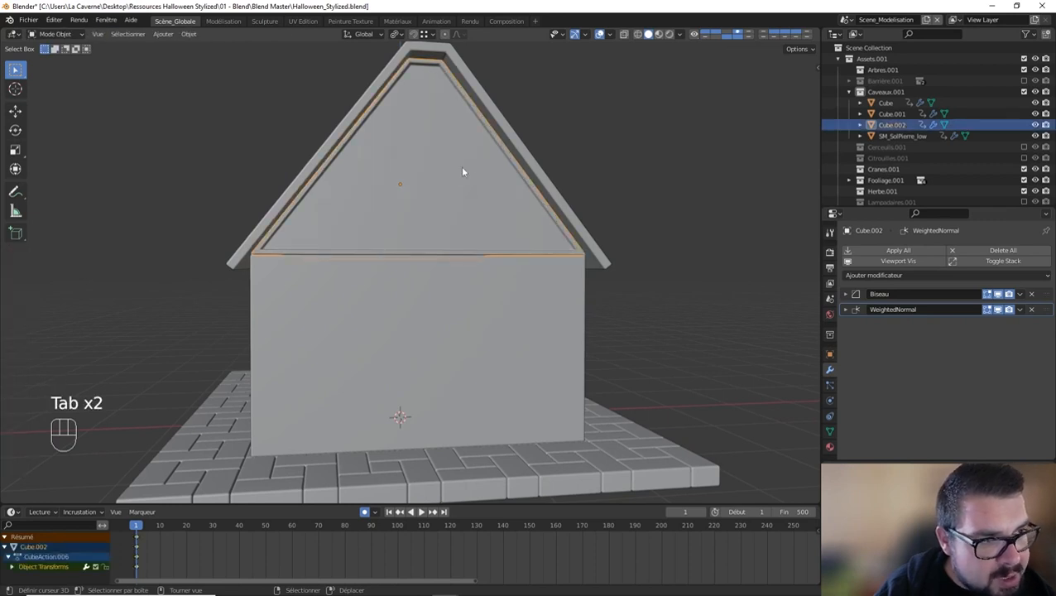
{"action": "key", "text": "KP_Divide"}
{"action": "middle_click_drag", "start_coordinate": [427, 184], "coordinate": [507, 200]}
{"action": "key", "text": "Tab"}
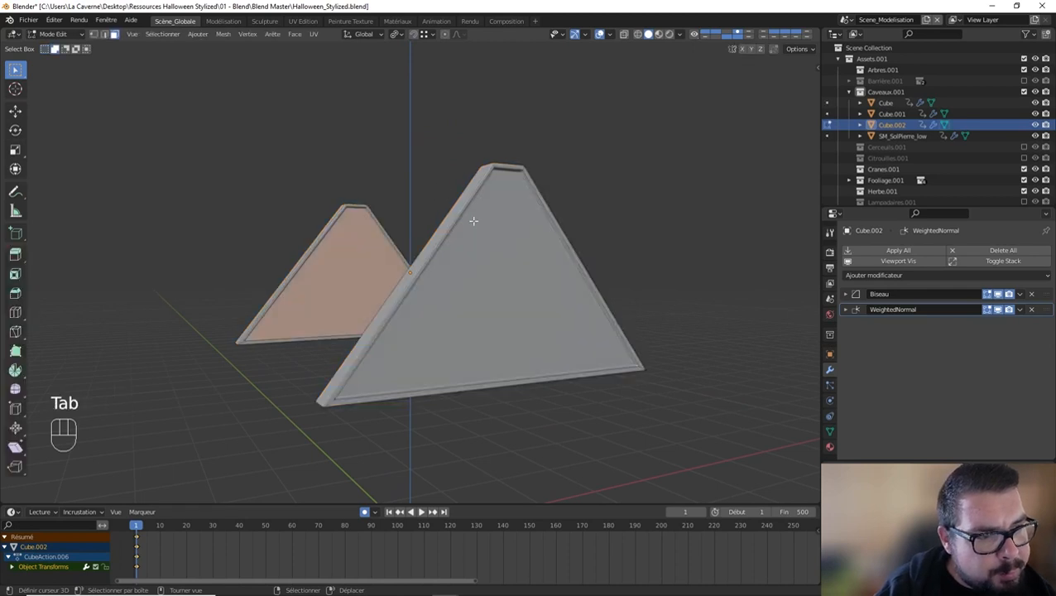
{"action": "left_click", "coordinate": [490, 253]}
{"action": "middle_click_drag", "start_coordinate": [490, 253], "coordinate": [566, 231]}
{"action": "left_click", "coordinate": [548, 239], "text": "shift"}
{"action": "key", "text": "i"}
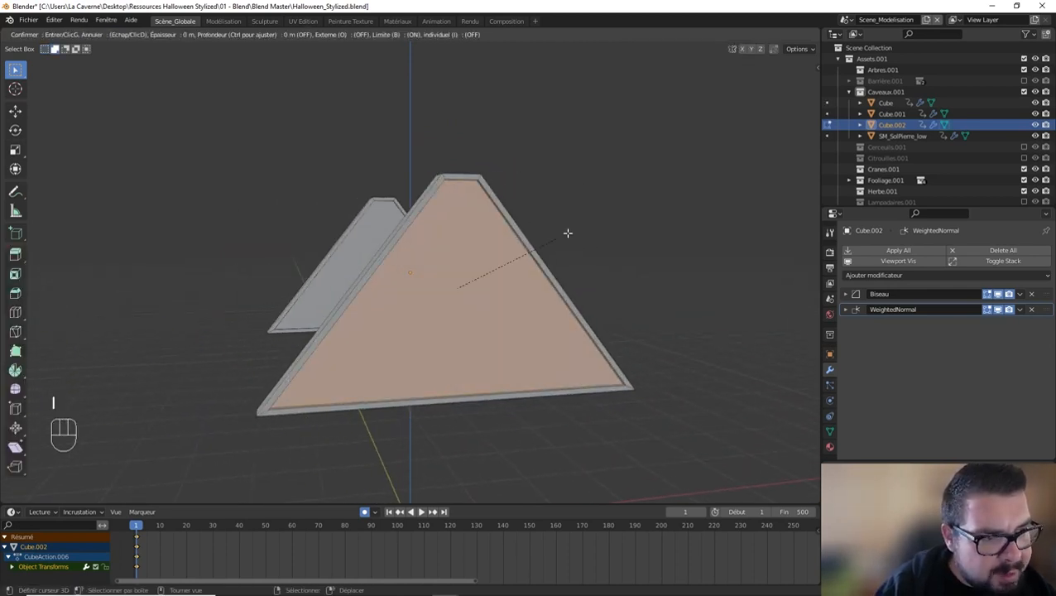
{"action": "left_click", "coordinate": [513, 262]}
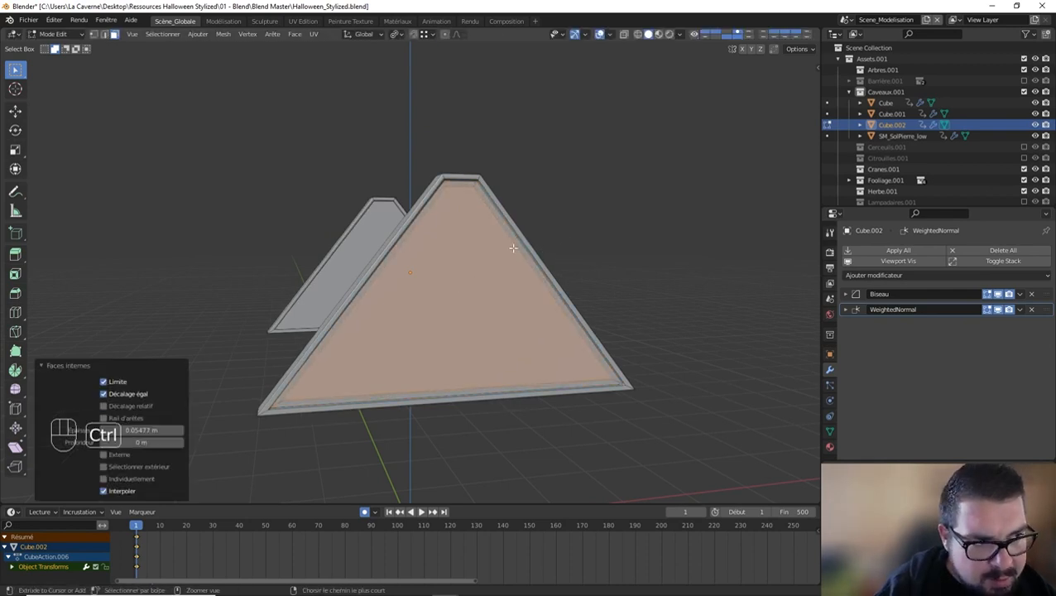
{"action": "key", "text": "ctrl+z"}
{"action": "key", "text": "ctrl+z"}
Step: Inset the gable's two recessed faces by 0.1 m and extrude them outward by 0.1 m
{"action": "mouse_move", "coordinate": [478, 250]}
{"action": "middle_mouse_down"}
{"action": "mouse_move", "coordinate": [608, 255]}
{"action": "mouse_move", "coordinate": [478, 236]}
{"action": "mouse_move", "coordinate": [468, 247]}
{"action": "middle_mouse_up"}
{"action": "key", "text": "i"}
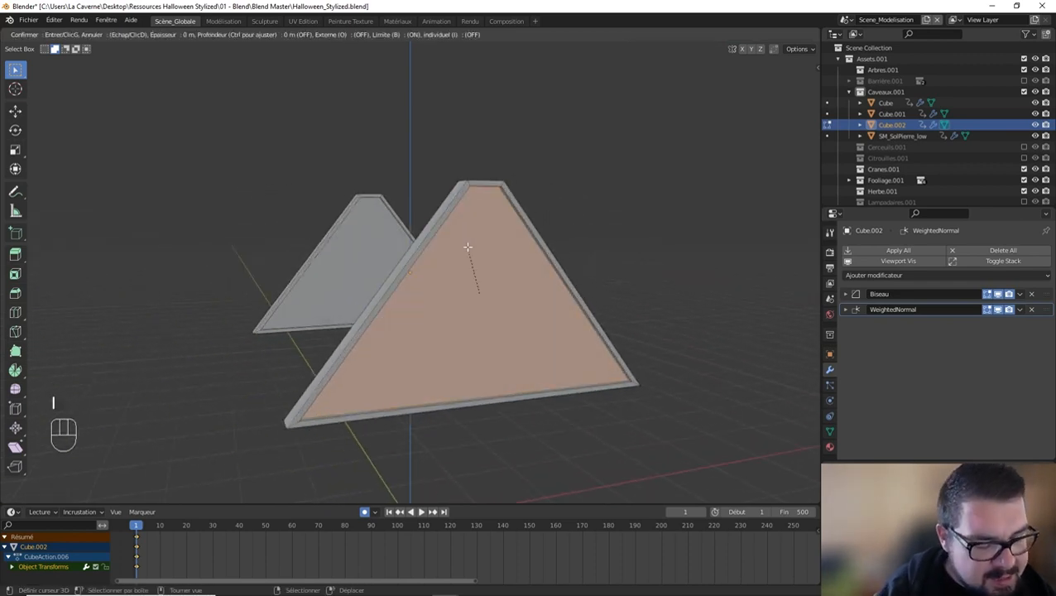
{"action": "left_click", "coordinate": [467, 247]}
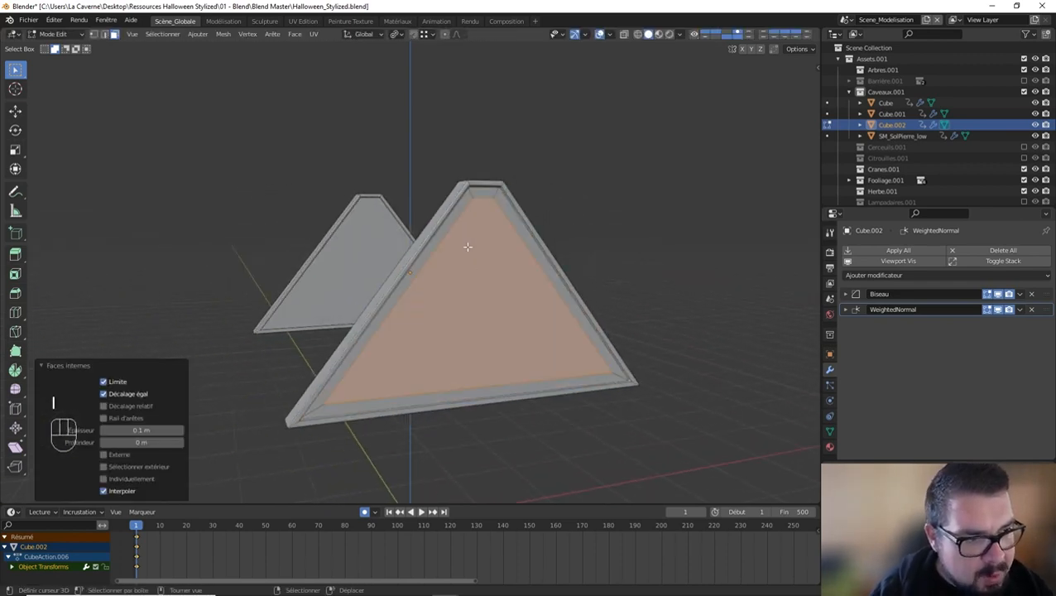
{"action": "key", "text": "e"}
{"action": "left_click", "coordinate": [467, 246]}
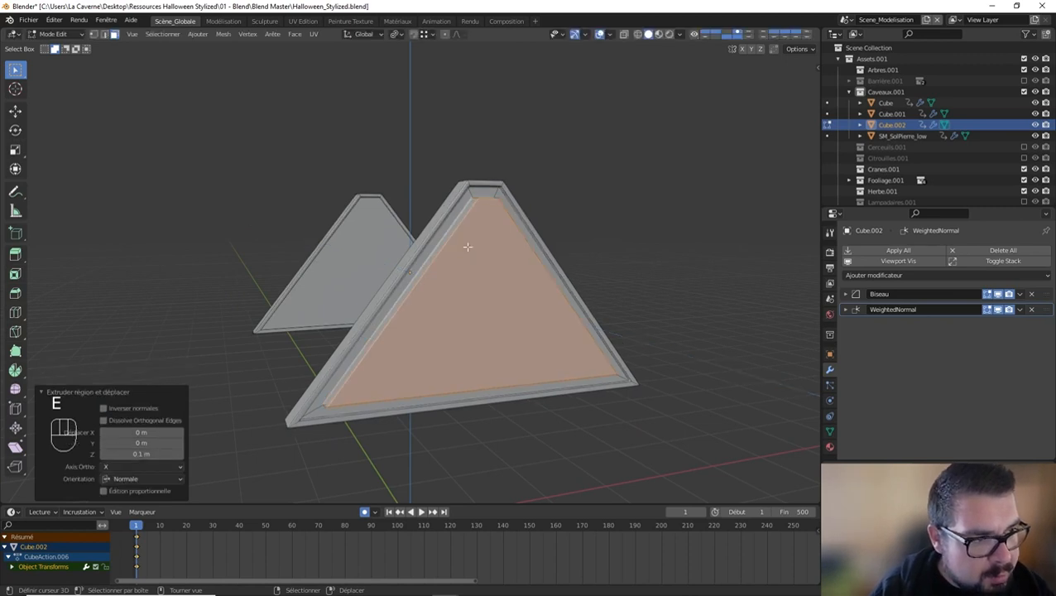
{"action": "key", "text": "Tab"}
{"action": "middle_click_drag", "start_coordinate": [465, 245], "coordinate": [455, 201]}
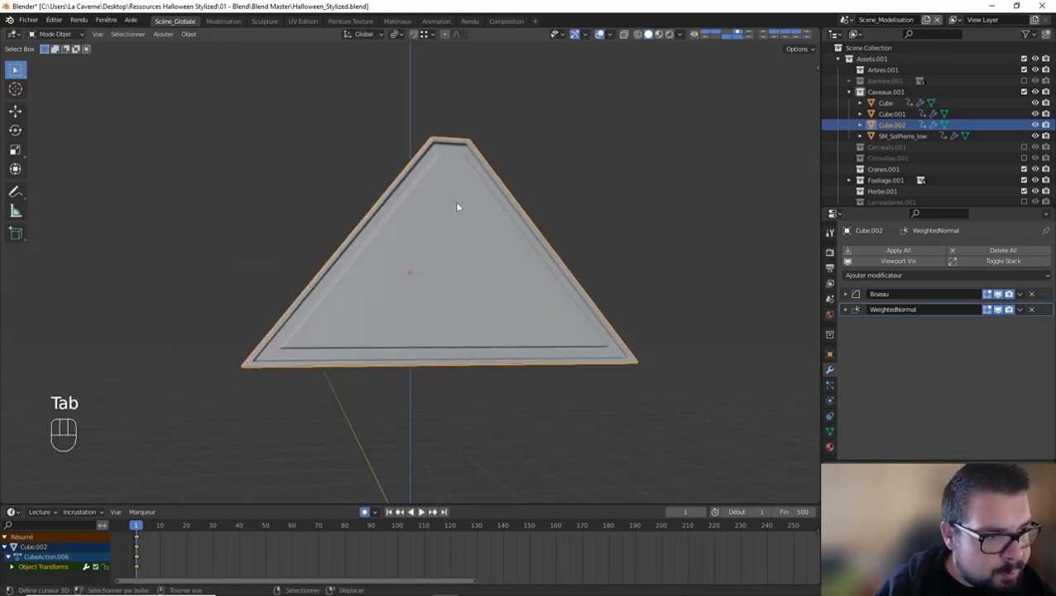
Step: Inset the raised front and back panel faces of the same gable by 0.1 m
{"action": "key", "text": "Tab"}
{"action": "type", "text": "i"}
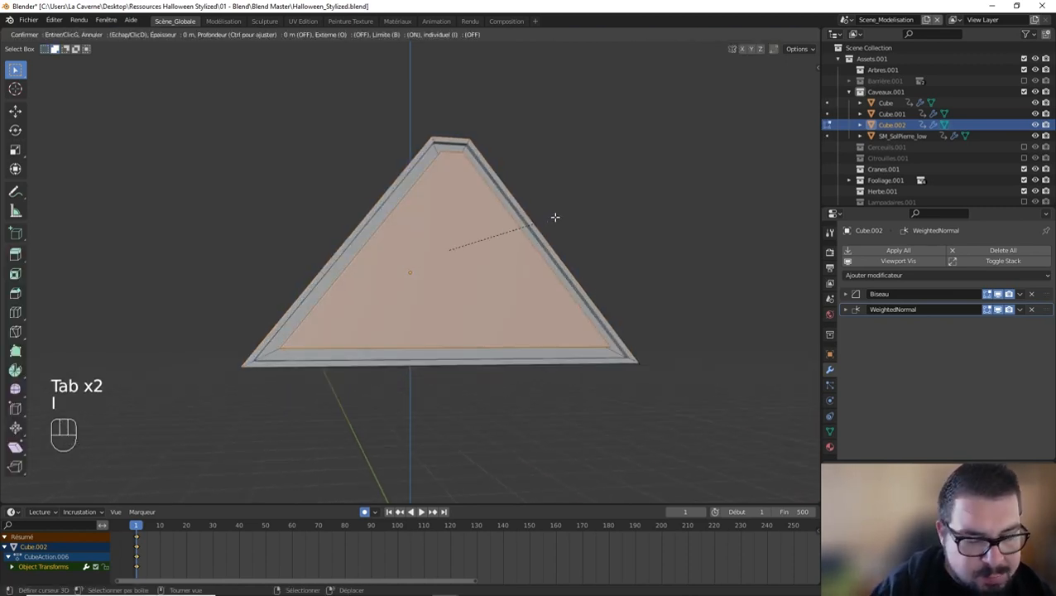
{"action": "type", "text": "0.2"}
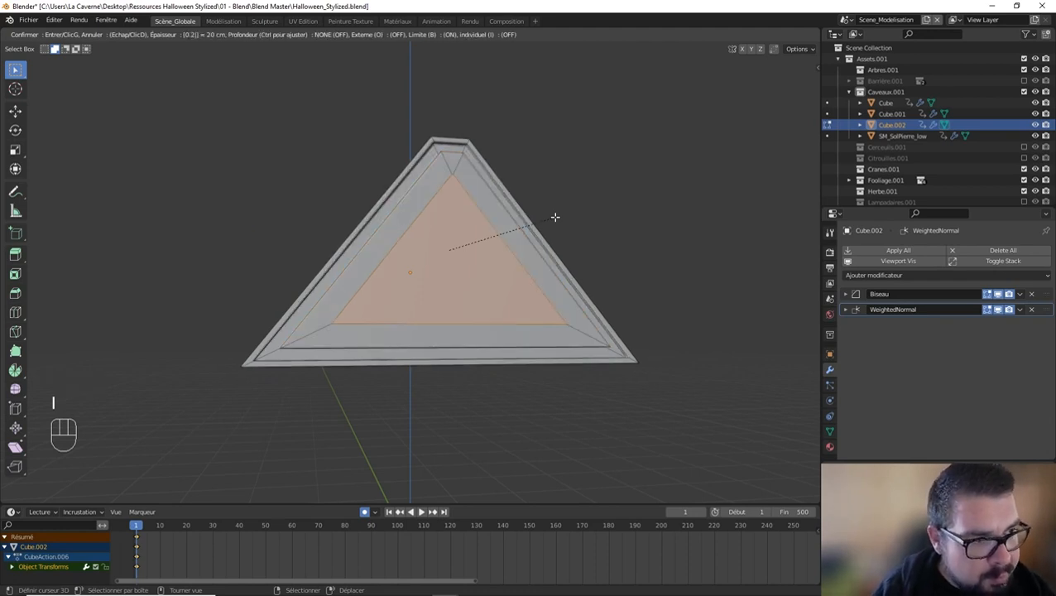
{"action": "key", "text": "BackSpace"}
{"action": "key", "text": "BackSpace"}
{"action": "type", "text": ".1"}
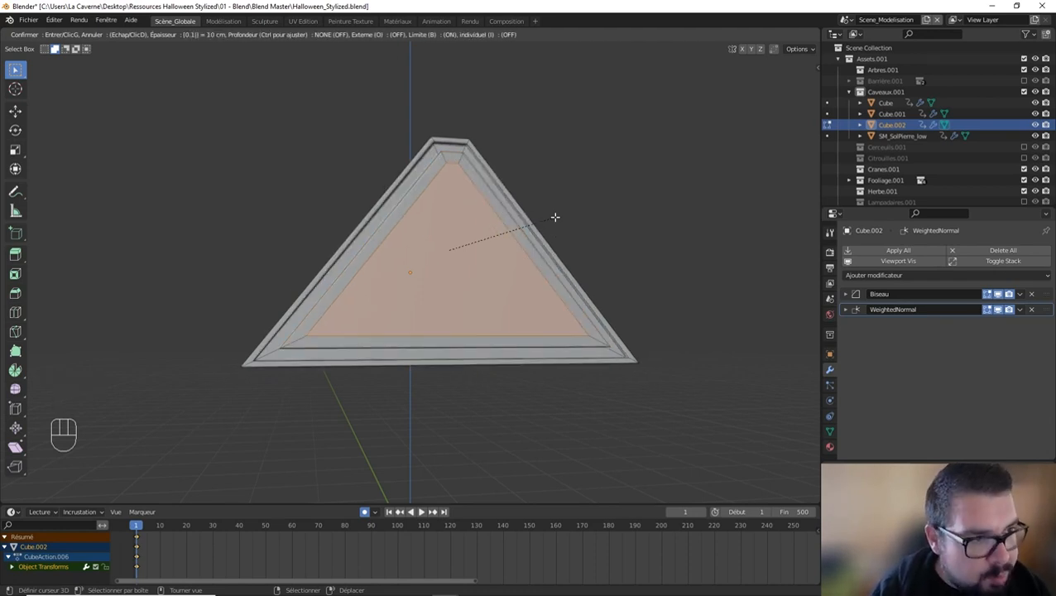
{"action": "key", "text": "Return"}
Step: Extrude the newly inset panel faces inward by 0.1 m and return the gable object to Object Mode
{"action": "middle_click_drag", "start_coordinate": [600, 249], "coordinate": [655, 245]}
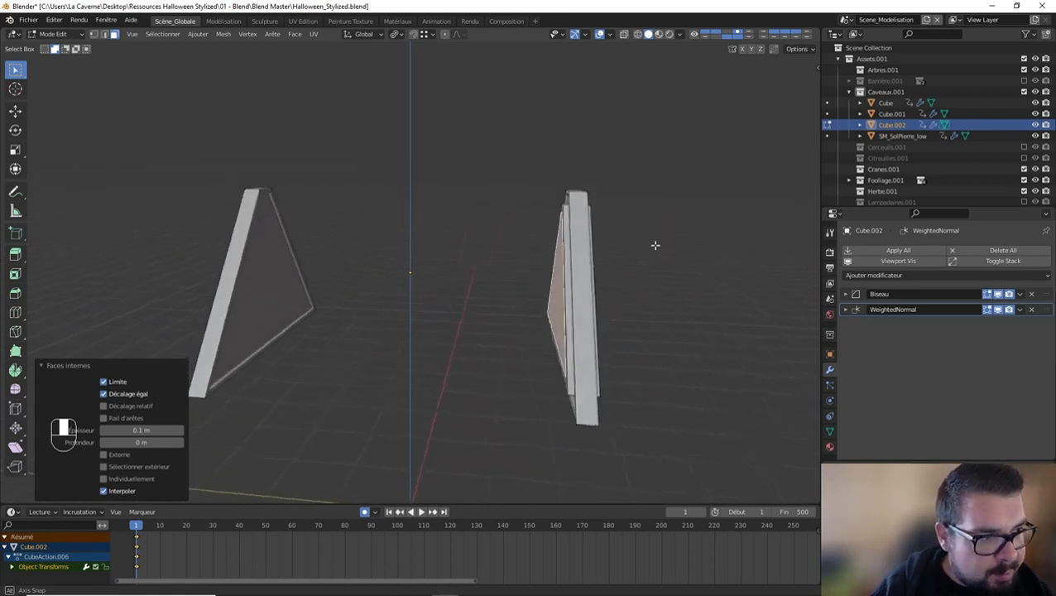
{"action": "type", "text": "e"}
{"action": "type", "text": "0.1"}
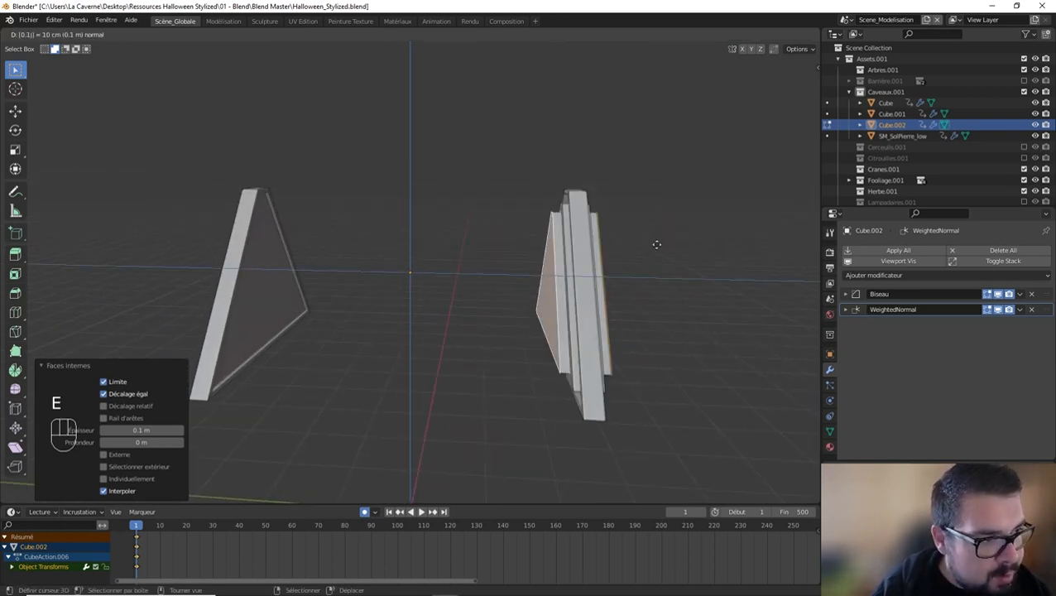
{"action": "key", "text": "Return"}
{"action": "middle_click_drag", "start_coordinate": [654, 244], "coordinate": [519, 219]}
{"action": "key", "text": "Tab"}
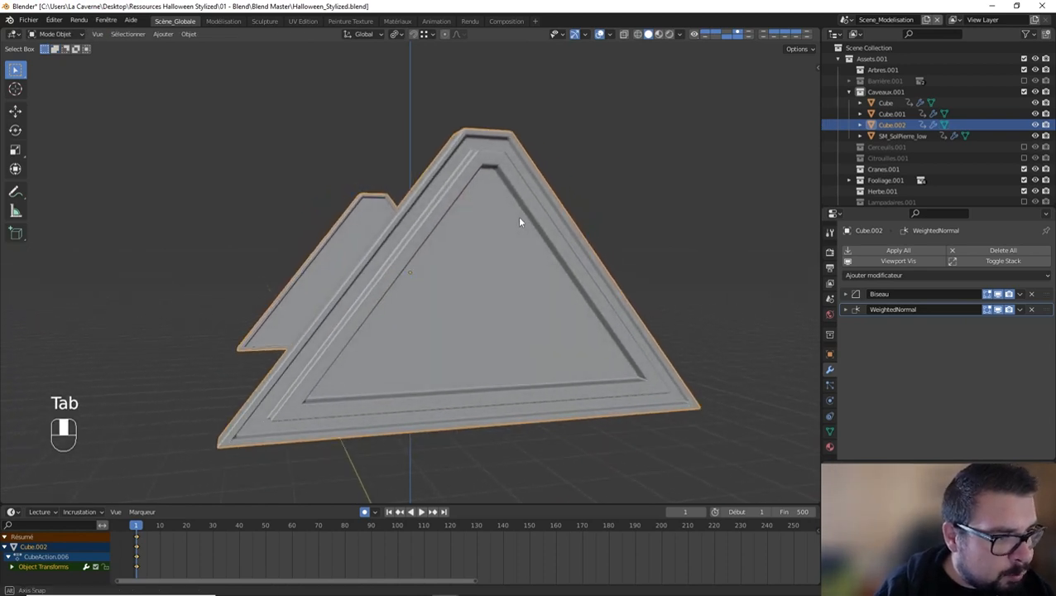
Step: Symmetrize the gable mesh from -Y to +Y in Sculpt Mode and return it to Object Mode
{"action": "middle_click_drag", "start_coordinate": [377, 217], "coordinate": [500, 255]}
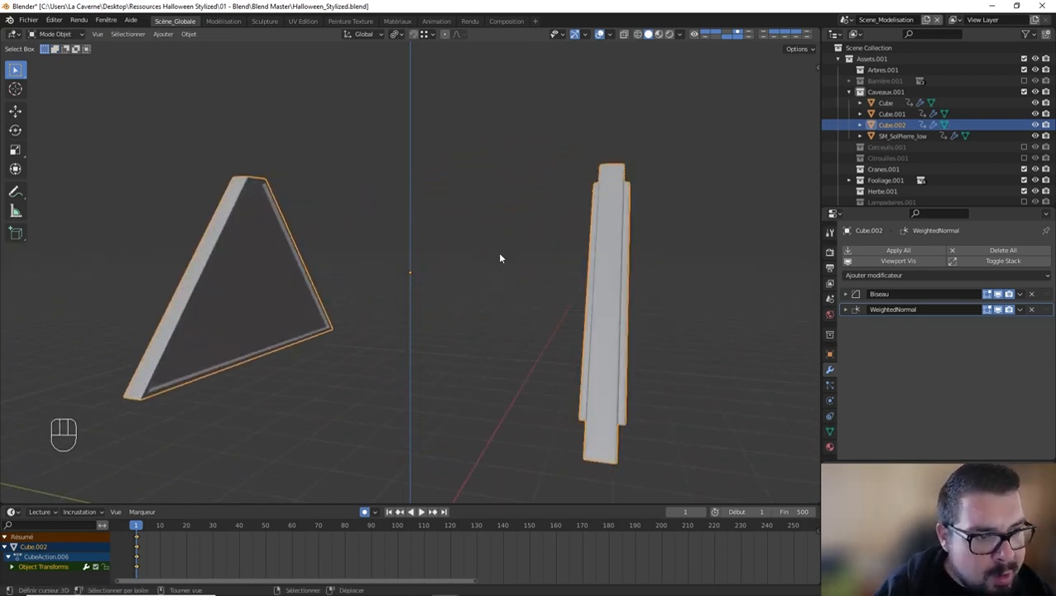
{"action": "middle_click_drag", "start_coordinate": [670, 275], "coordinate": [530, 270]}
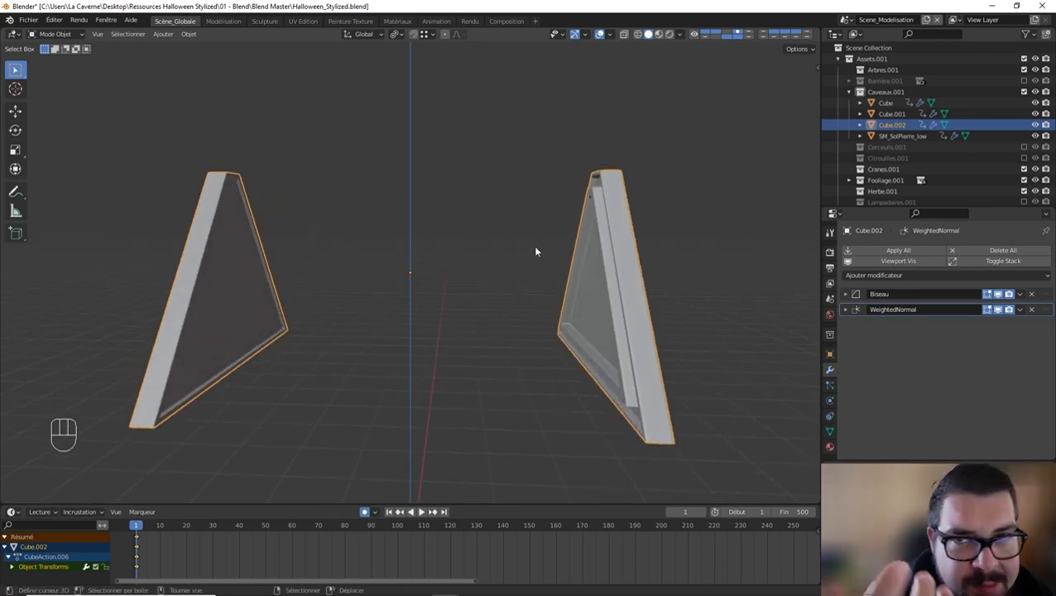
{"action": "scroll", "coordinate": [563, 247], "scroll_direction": "down", "scroll_amount": 1}
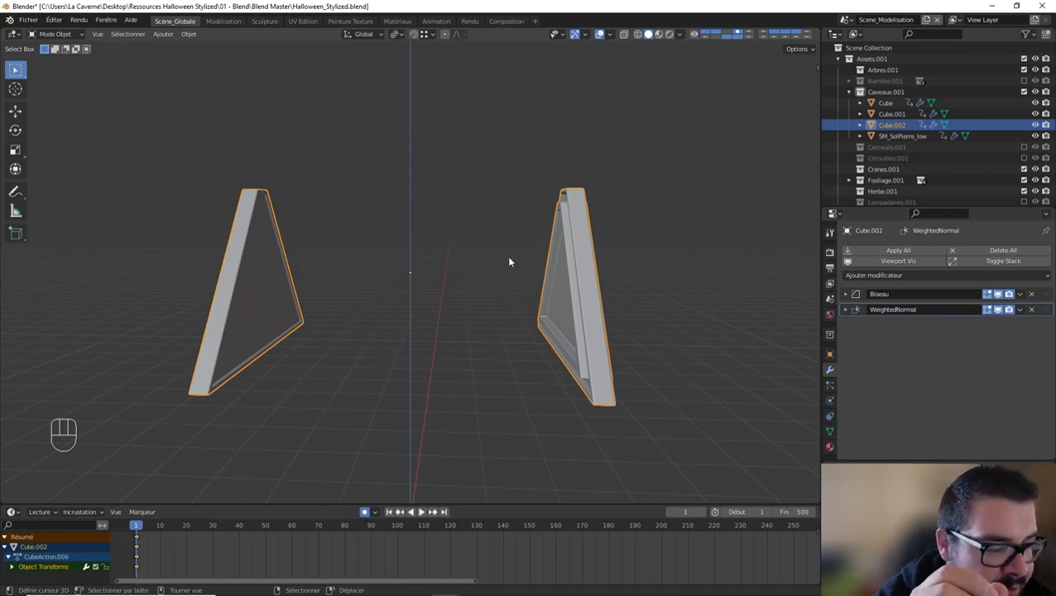
{"action": "left_click", "coordinate": [55, 34]}
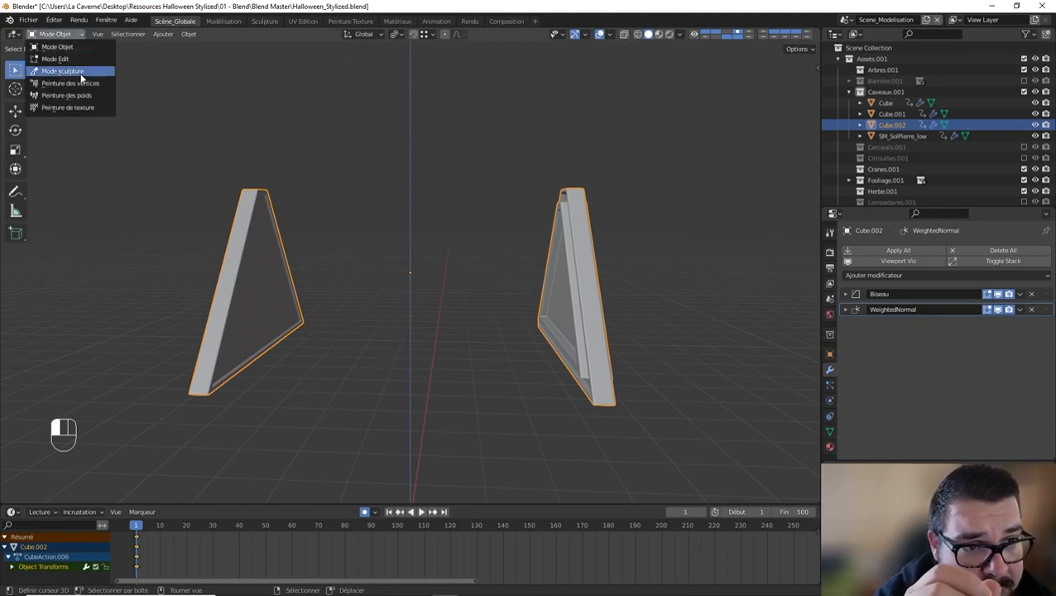
{"action": "left_click", "coordinate": [81, 71]}
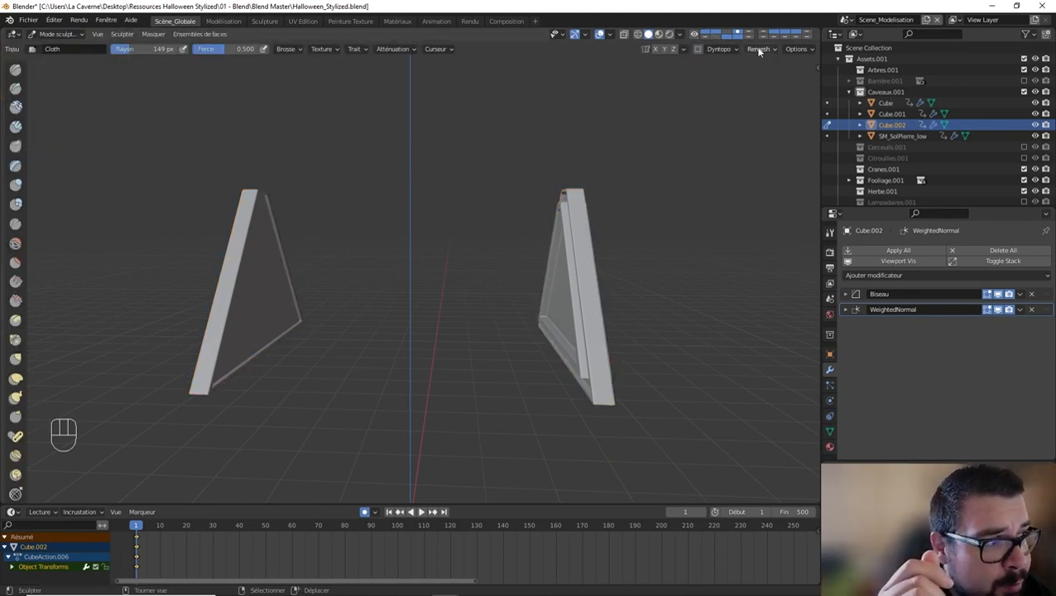
{"action": "left_click", "coordinate": [684, 48]}
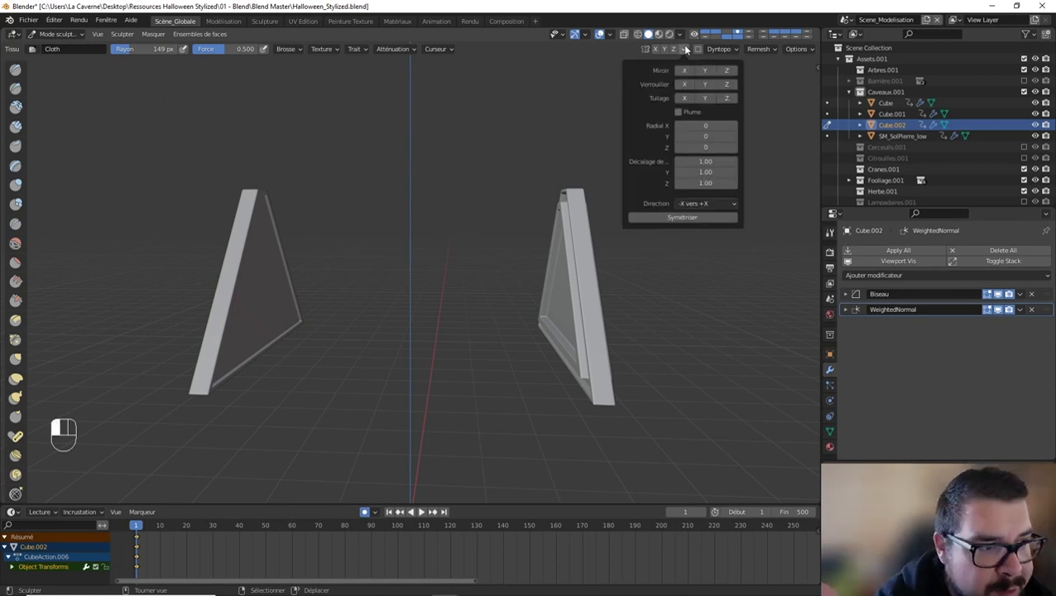
{"action": "scroll", "coordinate": [521, 248], "scroll_direction": "down", "scroll_amount": 4}
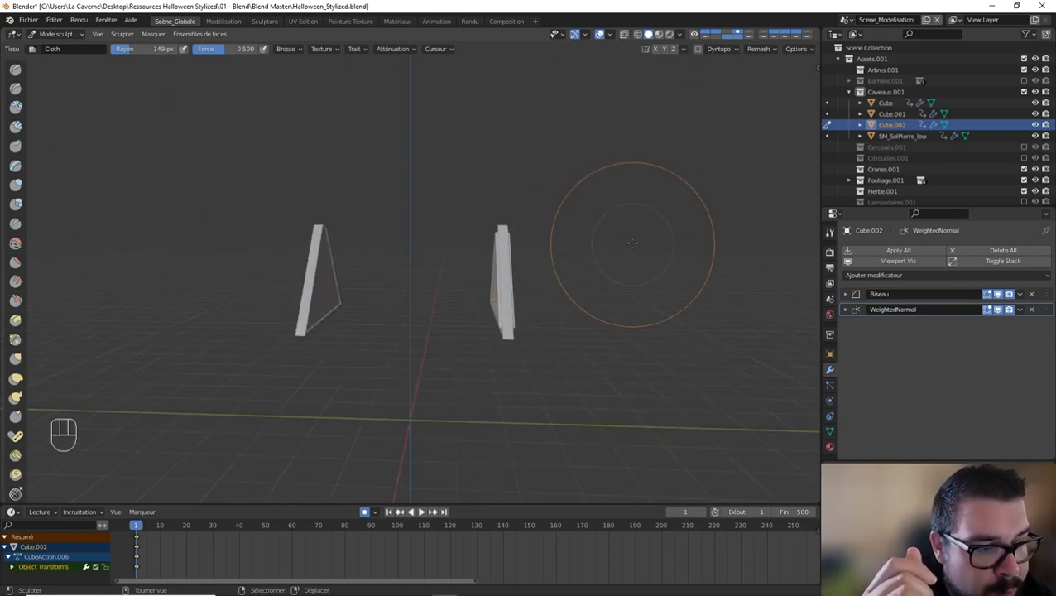
{"action": "left_click", "coordinate": [684, 48]}
{"action": "left_click", "coordinate": [703, 204]}
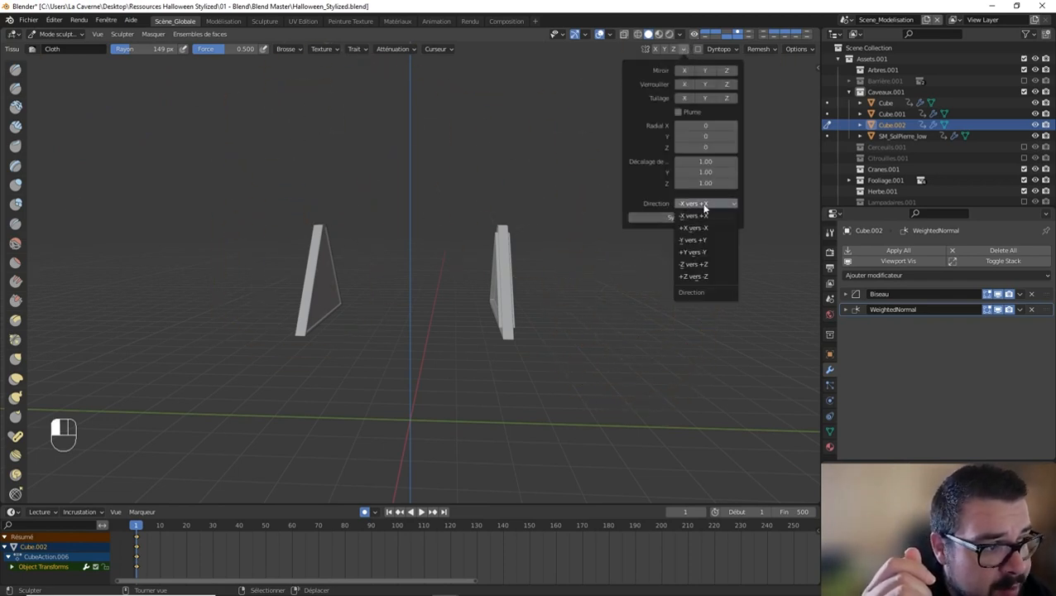
{"action": "left_click", "coordinate": [696, 240]}
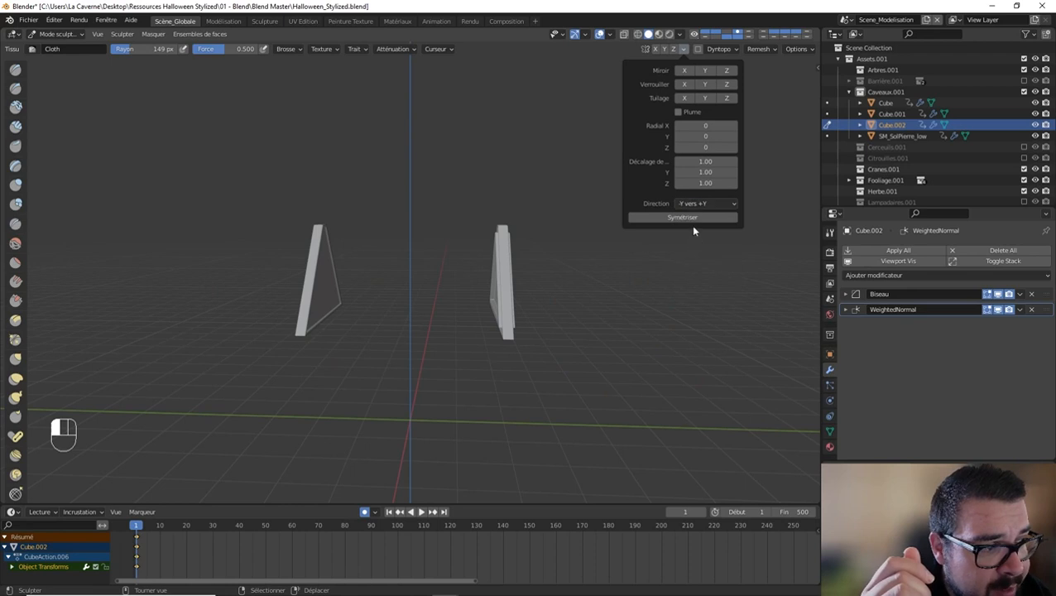
{"action": "left_click", "coordinate": [689, 217]}
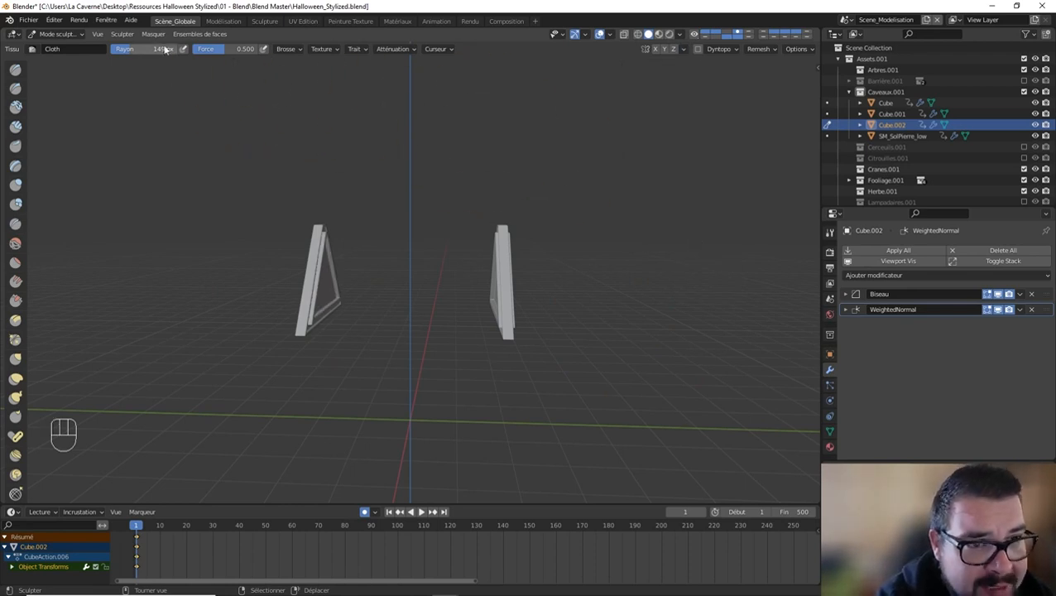
{"action": "left_click", "coordinate": [68, 37]}
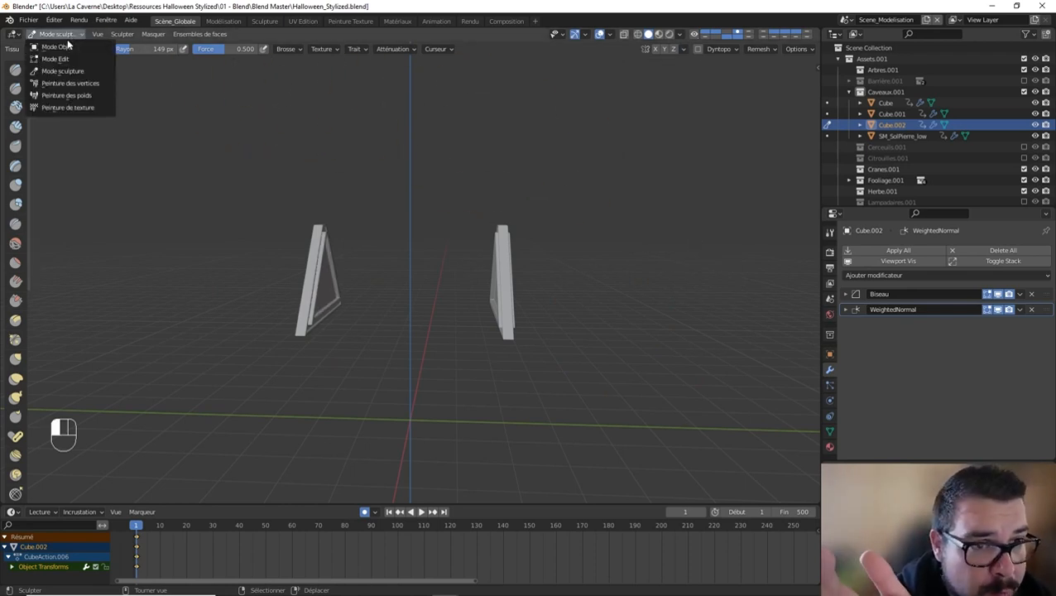
{"action": "left_click", "coordinate": [58, 46]}
Step: Apply the gable object's scale and rotation, set its origin to its geometry, and exit local view
{"action": "middle_click_drag", "start_coordinate": [538, 169], "coordinate": [454, 166]}
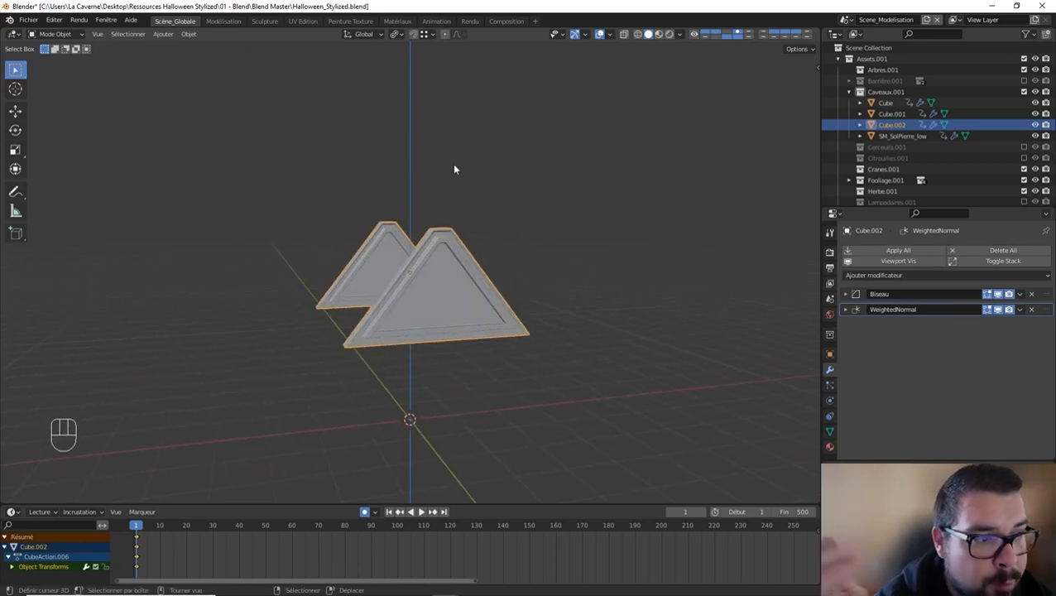
{"action": "key", "text": "q"}
{"action": "key", "text": "q"}
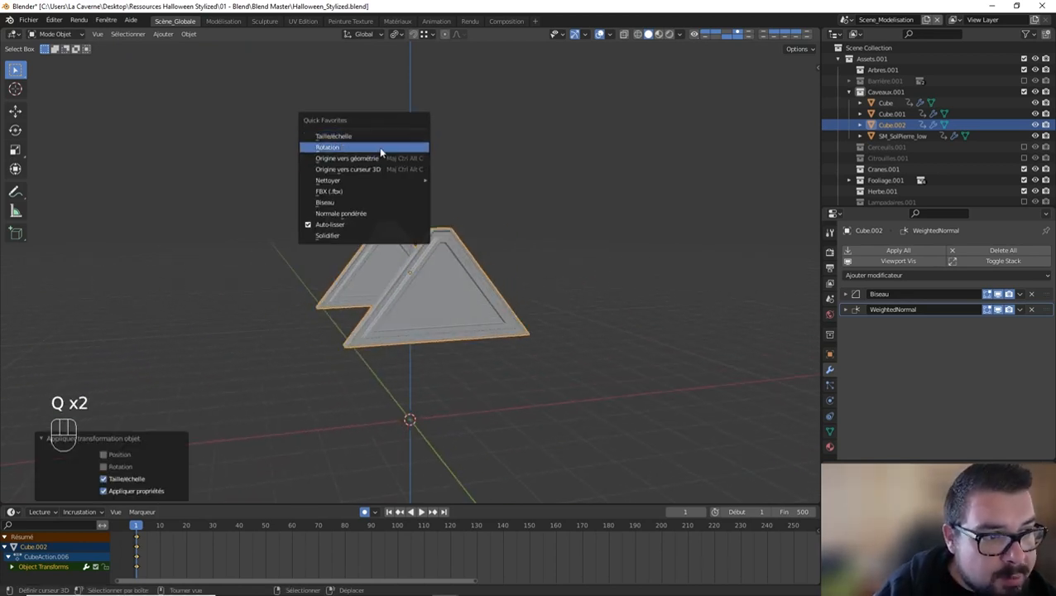
{"action": "key", "text": "q"}
{"action": "left_click", "coordinate": [366, 158]}
{"action": "key", "text": "KP_Divide"}
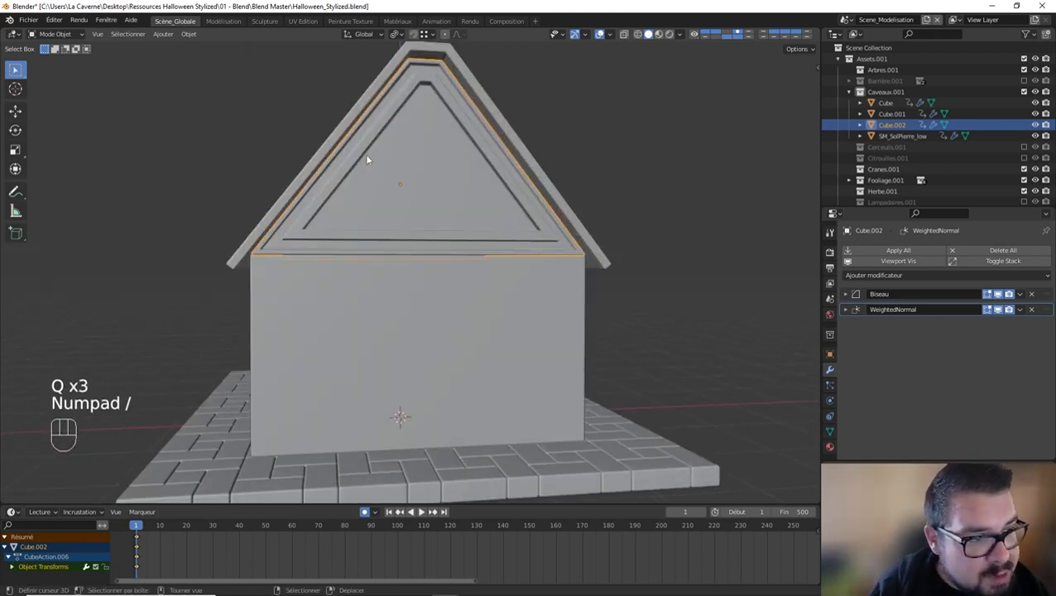
Step: Edit the roof mesh and add 11 evenly spaced, centered loop cuts along the length of the ridge
{"action": "middle_click_drag", "start_coordinate": [361, 206], "coordinate": [420, 203]}
{"action": "left_click", "coordinate": [531, 209]}
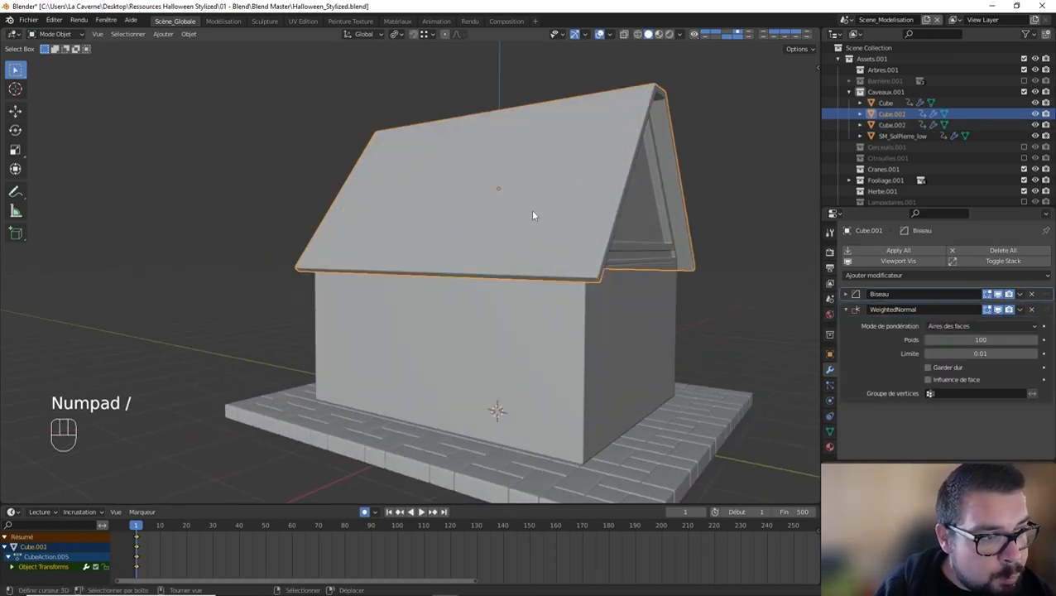
{"action": "middle_click_drag", "start_coordinate": [555, 216], "coordinate": [460, 238]}
{"action": "key", "text": "Tab"}
{"action": "left_click", "coordinate": [589, 211]}
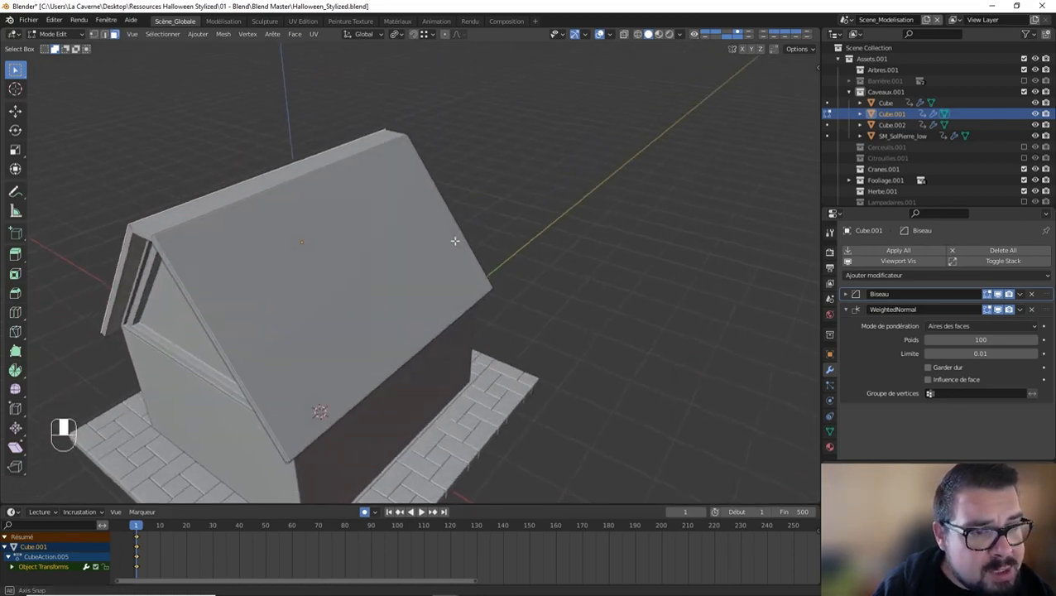
{"action": "key", "text": "ctrl+r"}
{"action": "scroll", "coordinate": [286, 187], "scroll_direction": "up", "scroll_amount": 10}
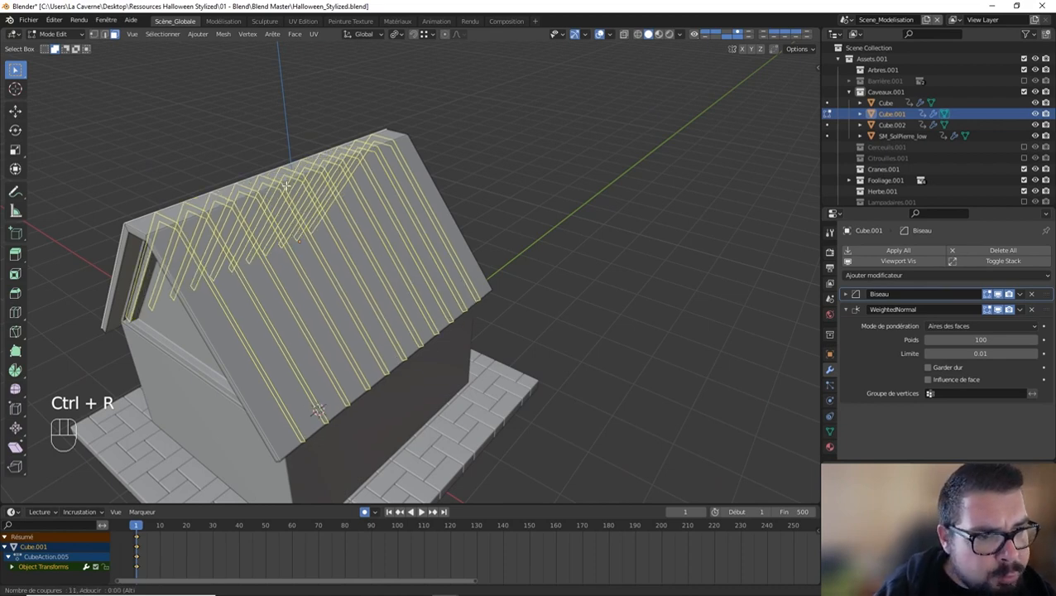
{"action": "left_click", "coordinate": [286, 186]}
{"action": "right_click", "coordinate": [287, 186]}
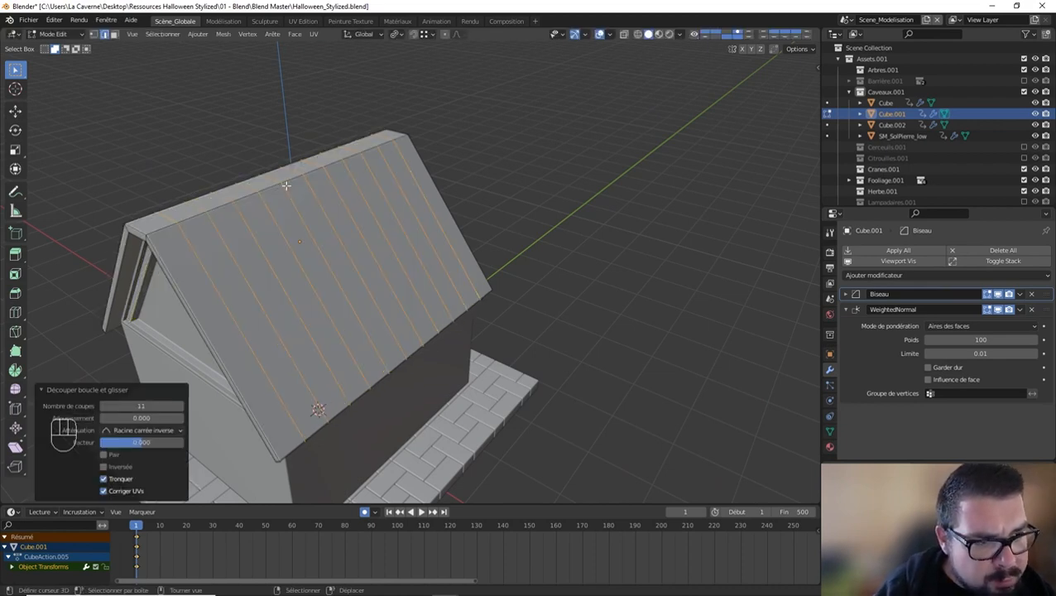
Step: Add 7 evenly spaced loop cuts parallel to the ridge across one roof slope
{"action": "middle_click_drag", "start_coordinate": [297, 185], "coordinate": [420, 212]}
{"action": "key", "text": "ctrl+r"}
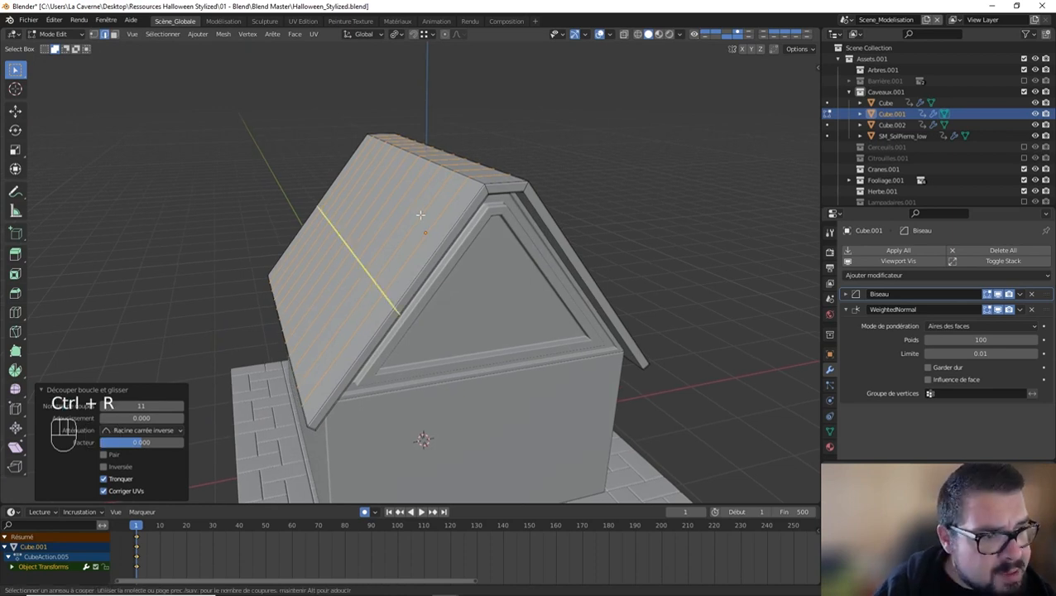
{"action": "scroll", "coordinate": [421, 215], "scroll_direction": "up", "scroll_amount": 5}
{"action": "scroll", "coordinate": [420, 215], "scroll_direction": "up", "scroll_amount": 1}
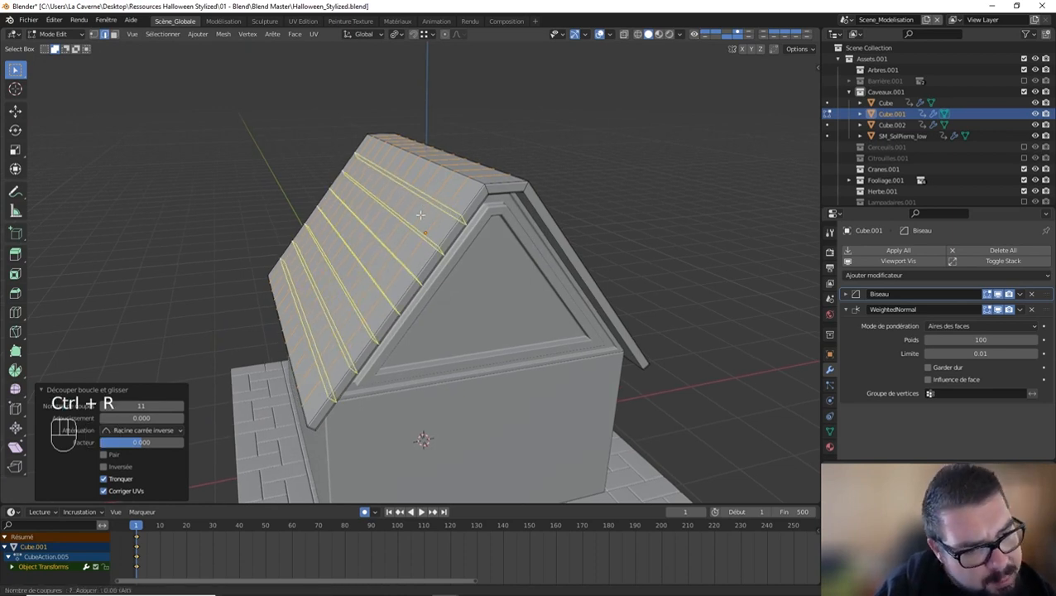
{"action": "left_click", "coordinate": [420, 215]}
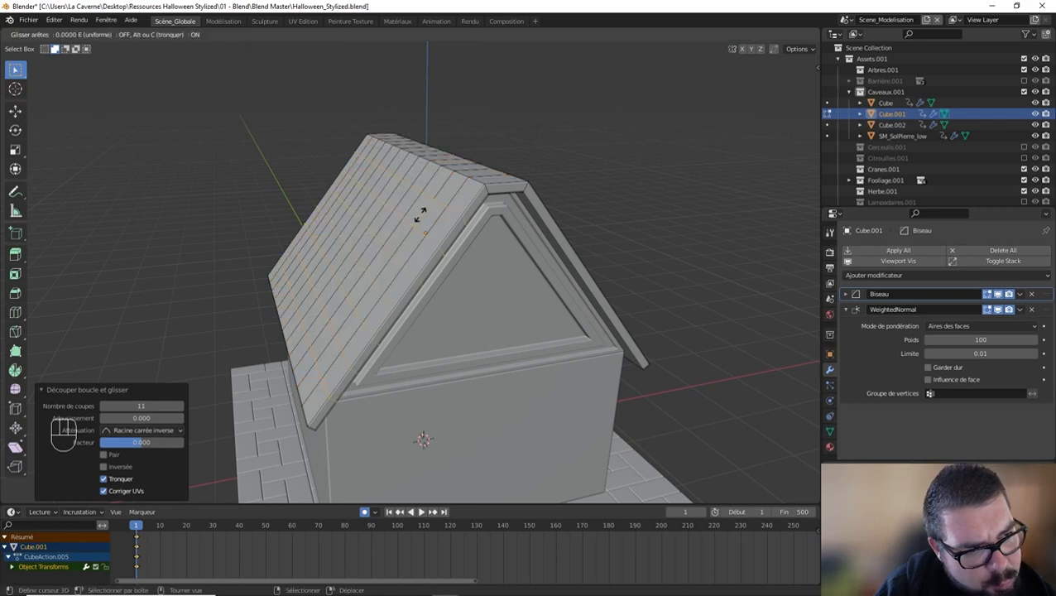
Step: Add 7 matching loop cuts parallel to the ridge across the opposite roof slope
{"action": "middle_click_drag", "start_coordinate": [421, 217], "coordinate": [415, 223]}
{"action": "key", "text": "ctrl+r"}
{"action": "scroll", "coordinate": [266, 233], "scroll_direction": "up", "scroll_amount": 4}
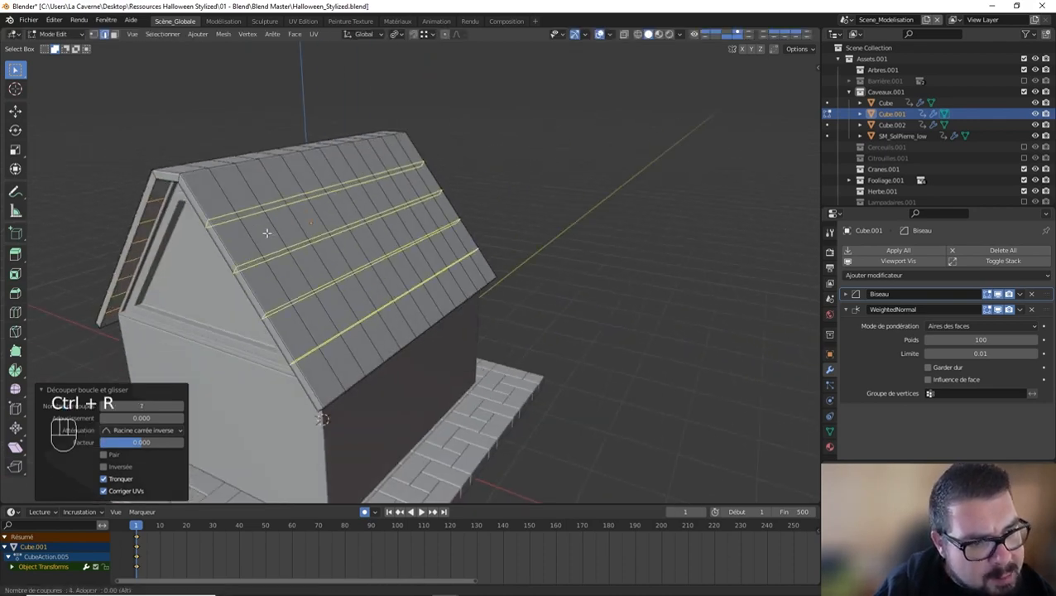
{"action": "scroll", "coordinate": [266, 232], "scroll_direction": "up", "scroll_amount": 2}
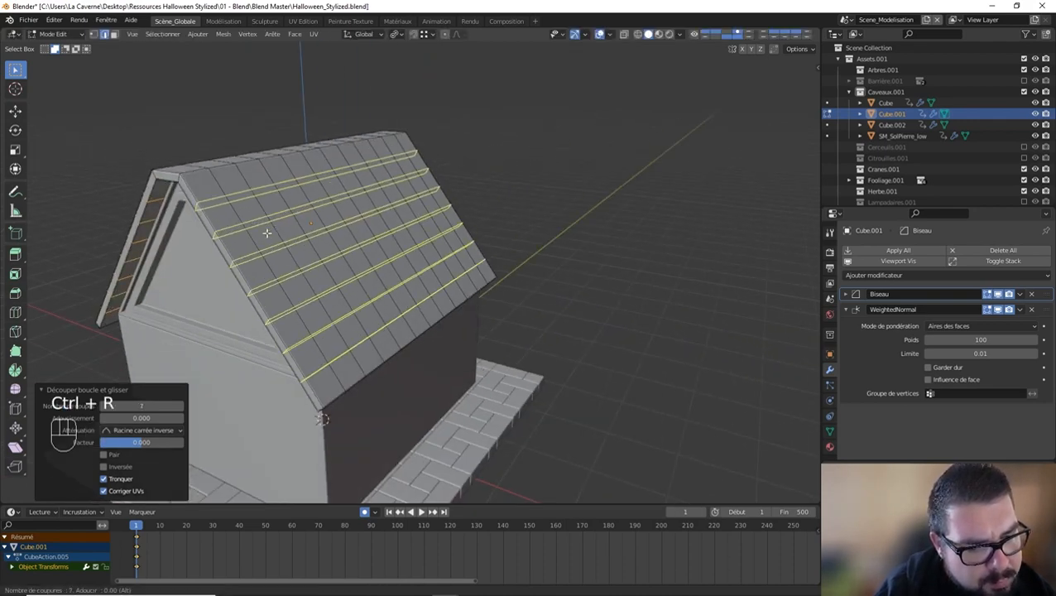
{"action": "left_click", "coordinate": [267, 233]}
Step: Select every outer tile face of the newly divided roof slope in face mode, using shortest-path selection ring by ring
{"action": "left_click", "coordinate": [114, 34]}
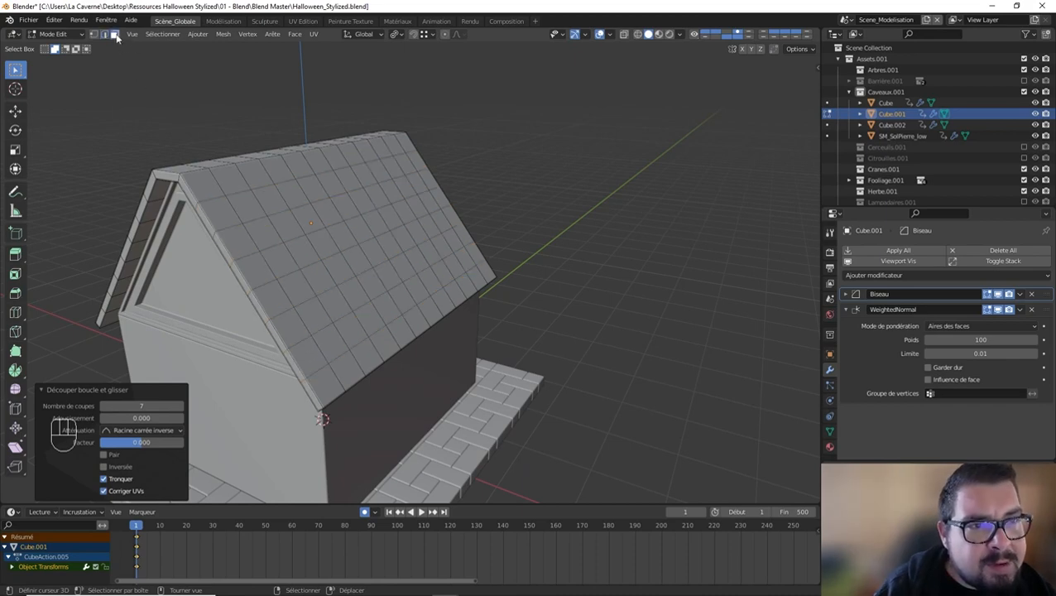
{"action": "left_click", "coordinate": [215, 194]}
{"action": "middle_click_drag", "start_coordinate": [322, 189], "coordinate": [398, 157]}
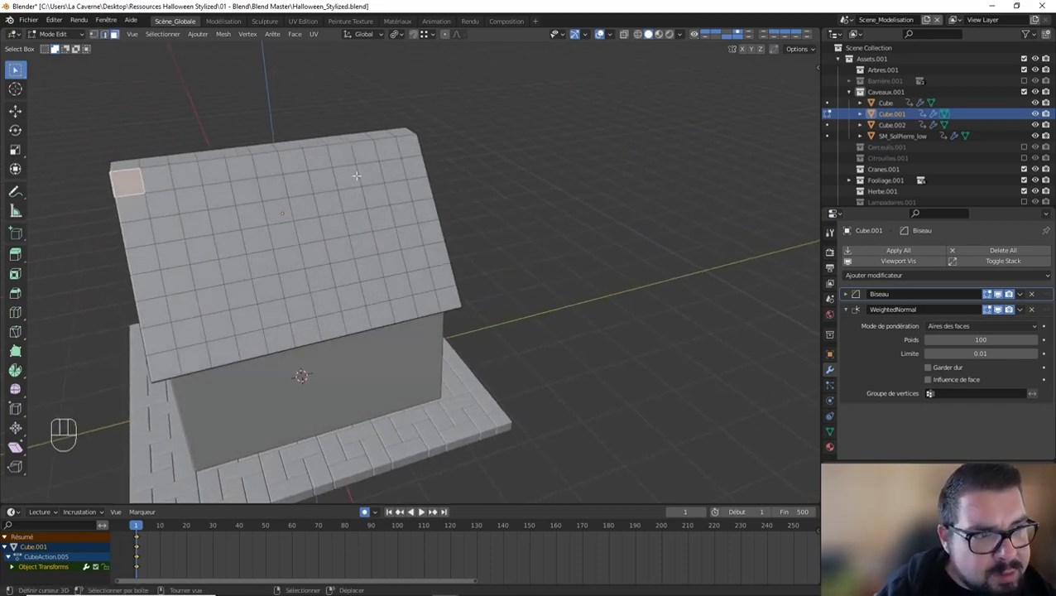
{"action": "left_click", "coordinate": [407, 152], "text": "ctrl"}
{"action": "left_click", "coordinate": [447, 304], "text": "ctrl"}
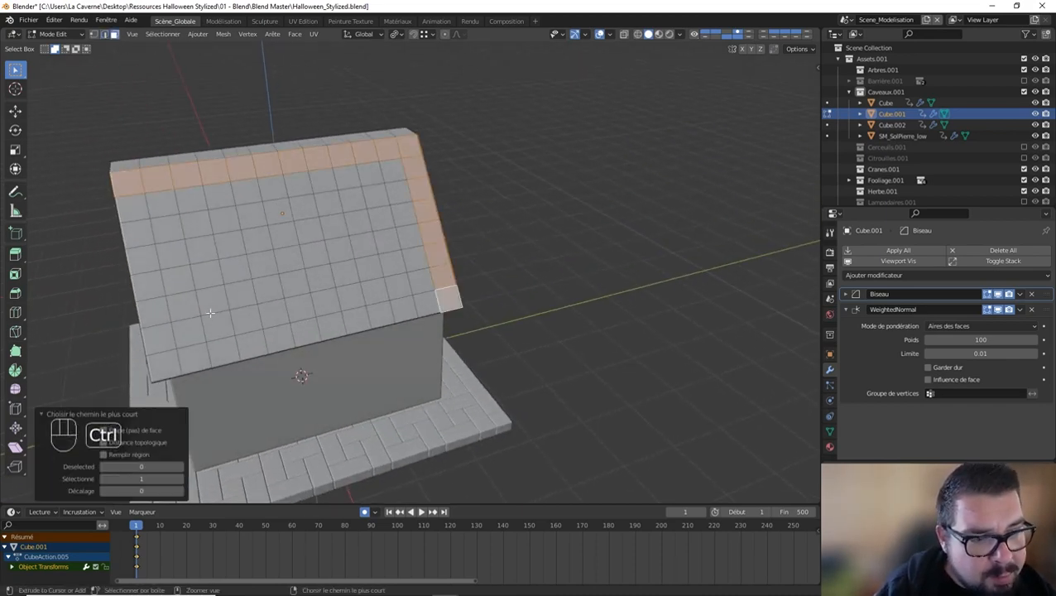
{"action": "left_click", "coordinate": [175, 362], "text": "ctrl"}
{"action": "left_click", "coordinate": [135, 207], "text": "ctrl"}
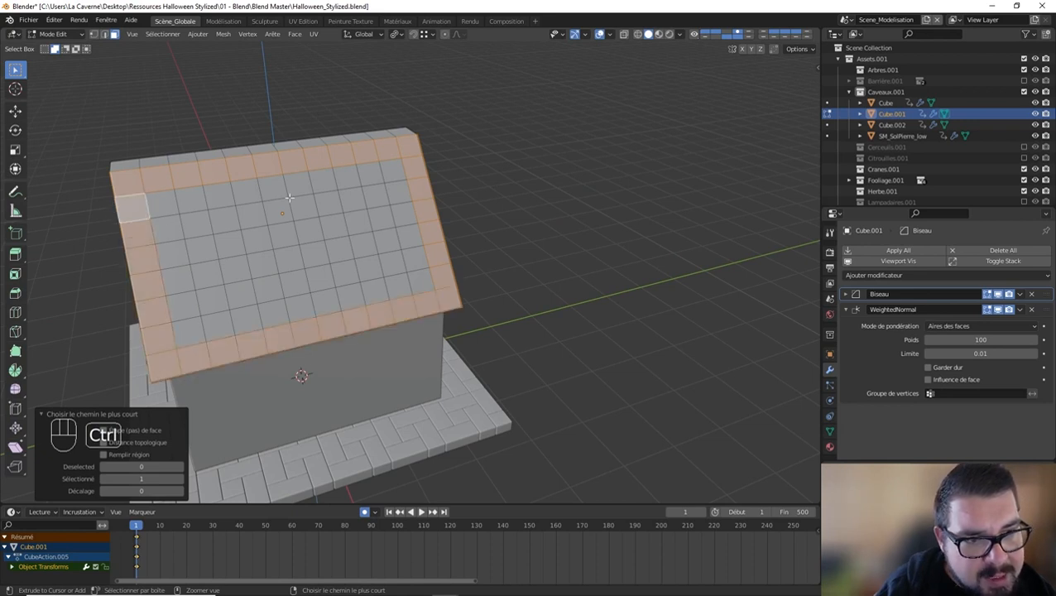
{"action": "left_click", "coordinate": [387, 171], "text": "ctrl"}
{"action": "left_click", "coordinate": [420, 278], "text": "ctrl"}
{"action": "left_click", "coordinate": [202, 330], "text": "ctrl"}
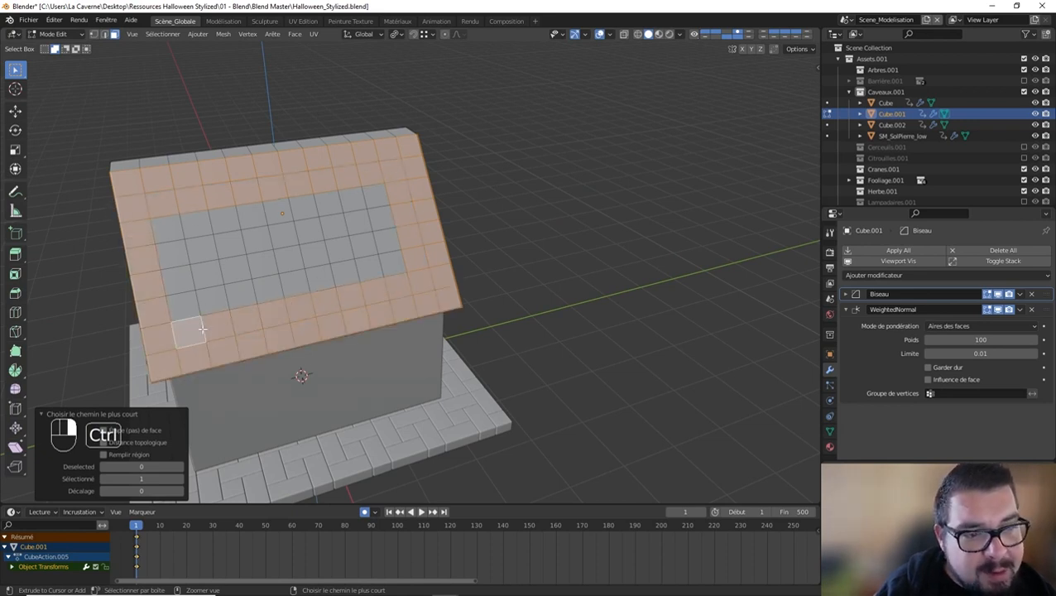
{"action": "left_click", "coordinate": [171, 223], "text": "ctrl"}
{"action": "left_click", "coordinate": [376, 195], "text": "ctrl"}
{"action": "left_click", "coordinate": [387, 271], "text": "ctrl"}
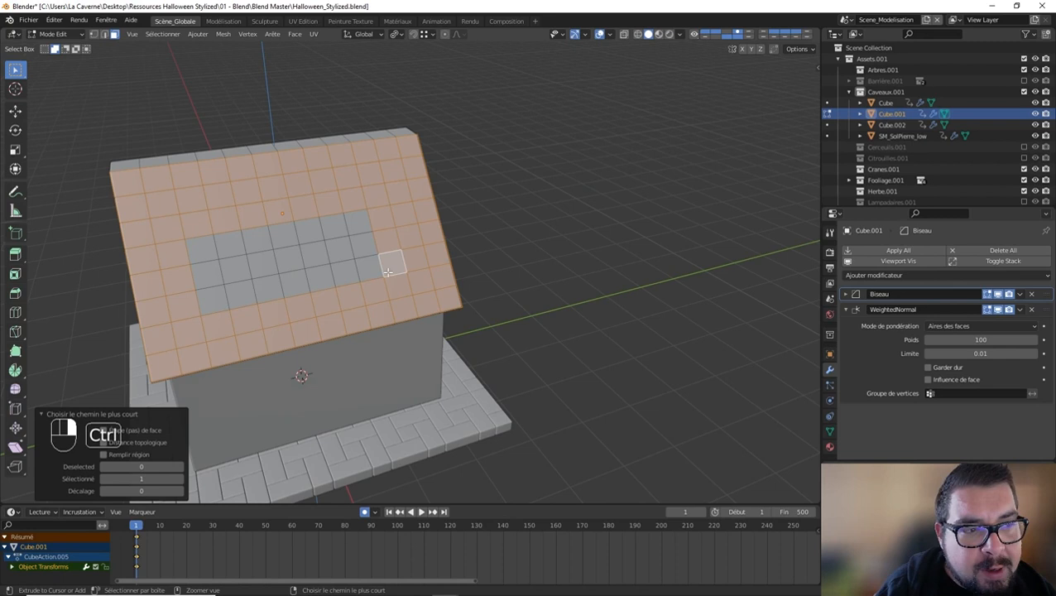
{"action": "left_click", "coordinate": [210, 300], "text": "ctrl"}
{"action": "left_click", "coordinate": [356, 224], "text": "ctrl"}
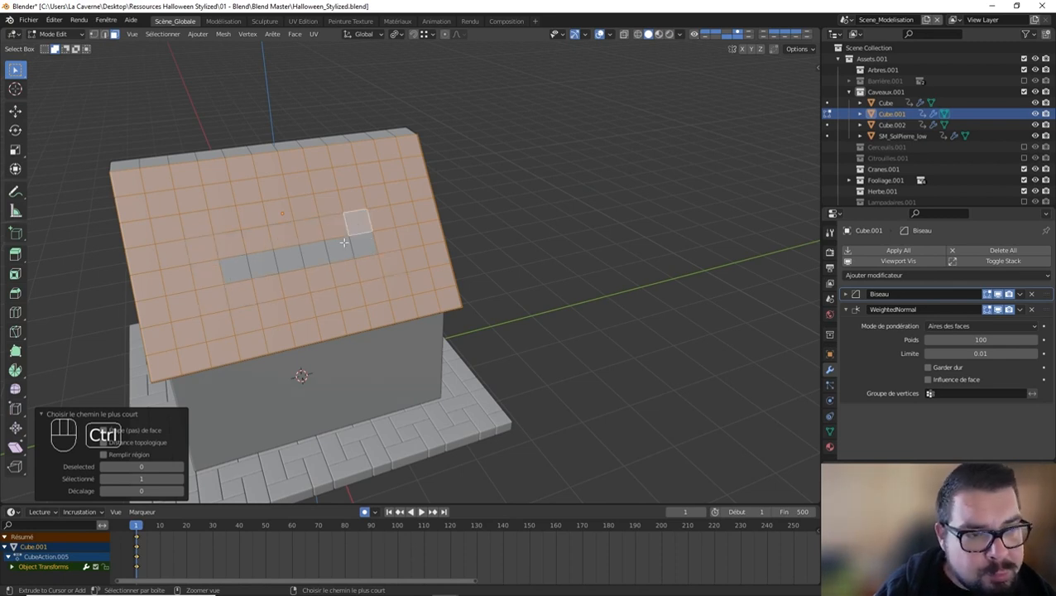
{"action": "right_click", "coordinate": [366, 245], "text": "ctrl"}
{"action": "right_click", "coordinate": [237, 268], "text": "ctrl"}
Step: Apply Checker Deselect to the slope's selected faces with one face selected and one deselected in alternation
{"action": "middle_click_drag", "start_coordinate": [237, 266], "coordinate": [346, 227]}
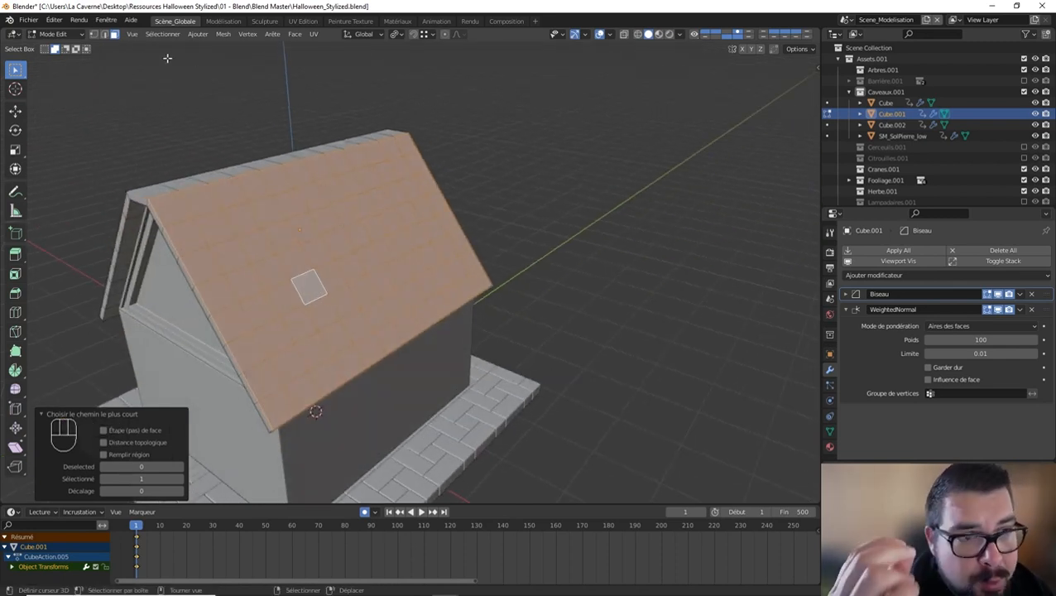
{"action": "left_click", "coordinate": [162, 34]}
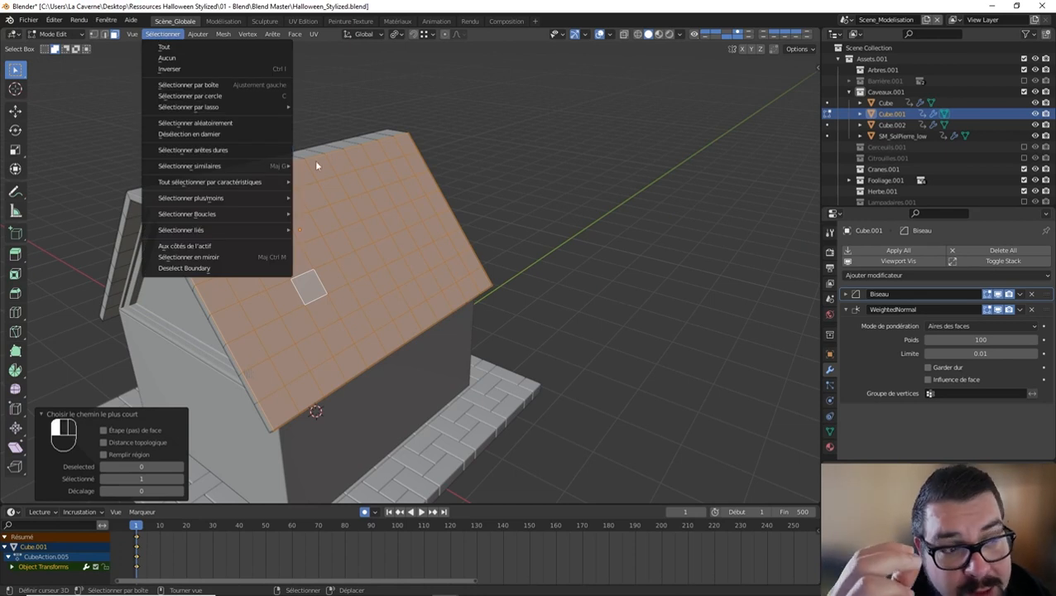
{"action": "left_click", "coordinate": [220, 133]}
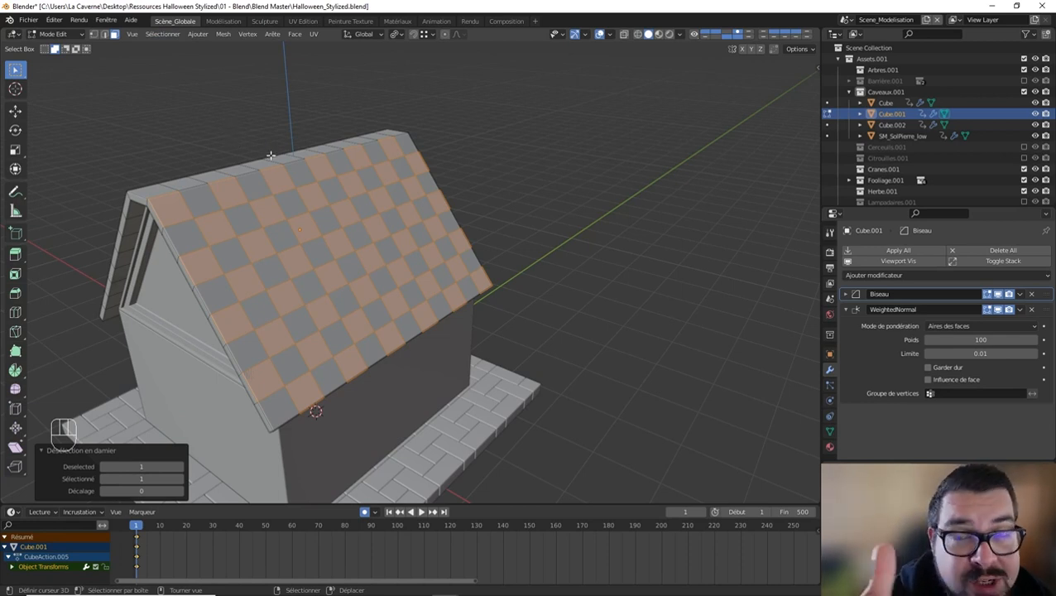
Step: Inset the checkered tile faces of the roof slope by about 0.04 m
{"action": "middle_click_drag", "start_coordinate": [349, 173], "coordinate": [367, 171]}
{"action": "key", "text": "i"}
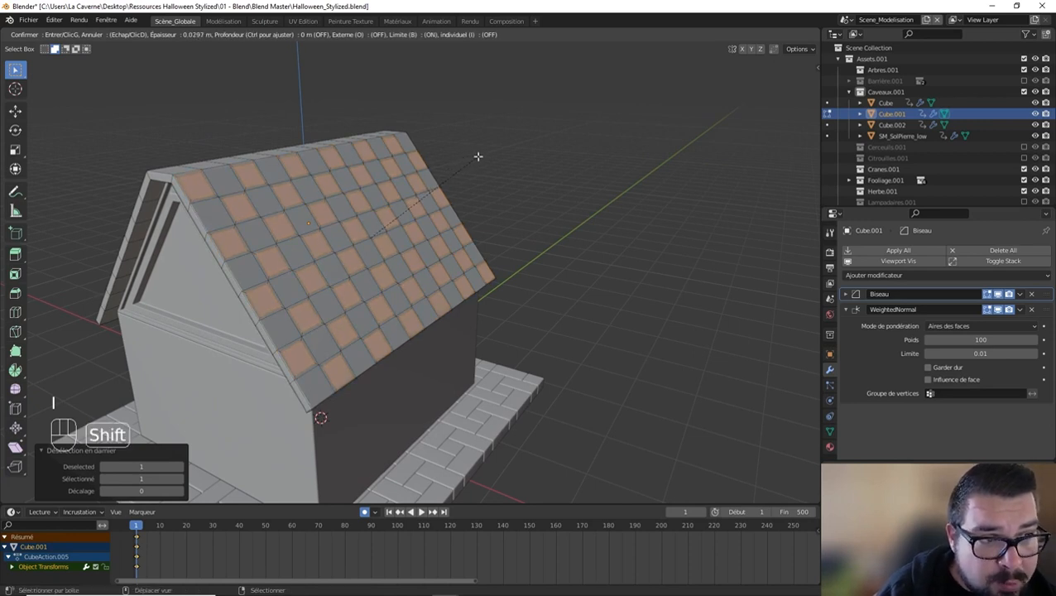
{"action": "left_click", "coordinate": [469, 156]}
Step: Try extruding the inset tile faces outward by 0.1 m and undo the extrusion
{"action": "key", "text": "e"}
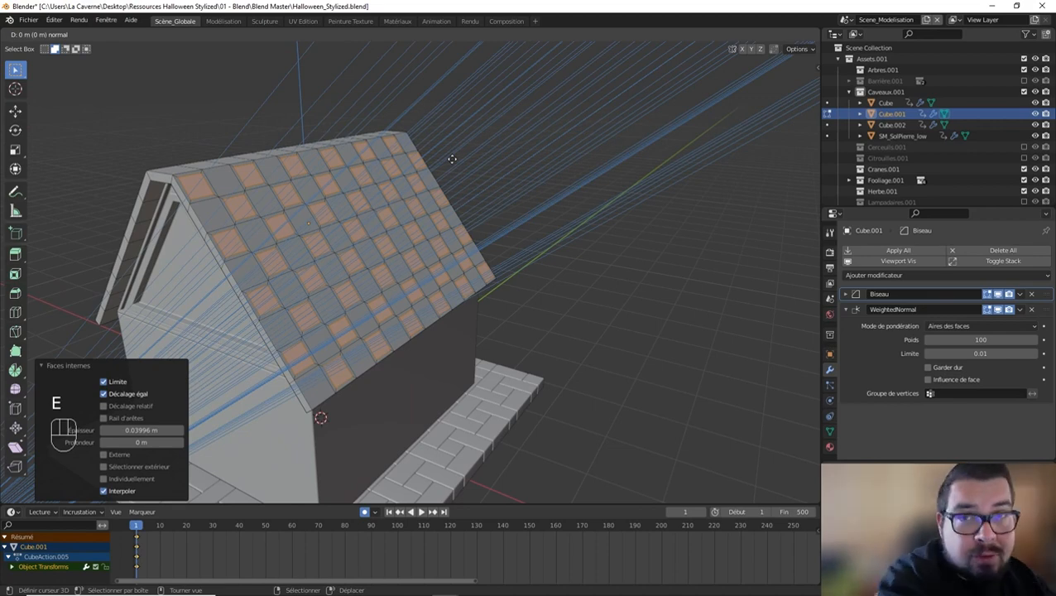
{"action": "type", "text": "0.1"}
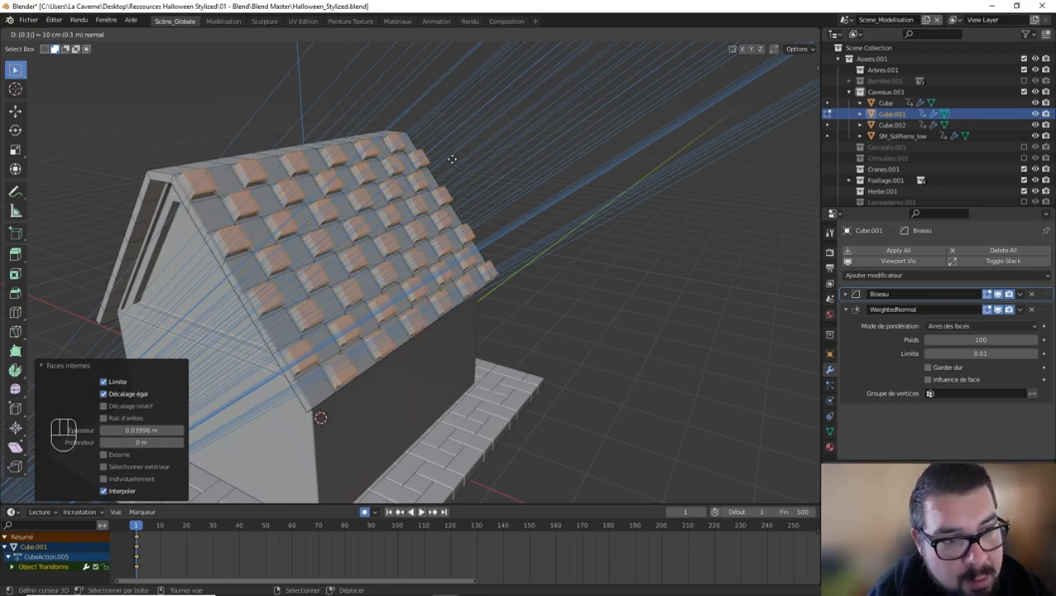
{"action": "left_click", "coordinate": [452, 158]}
{"action": "key", "text": "Tab"}
{"action": "middle_click_drag", "start_coordinate": [389, 183], "coordinate": [407, 213]}
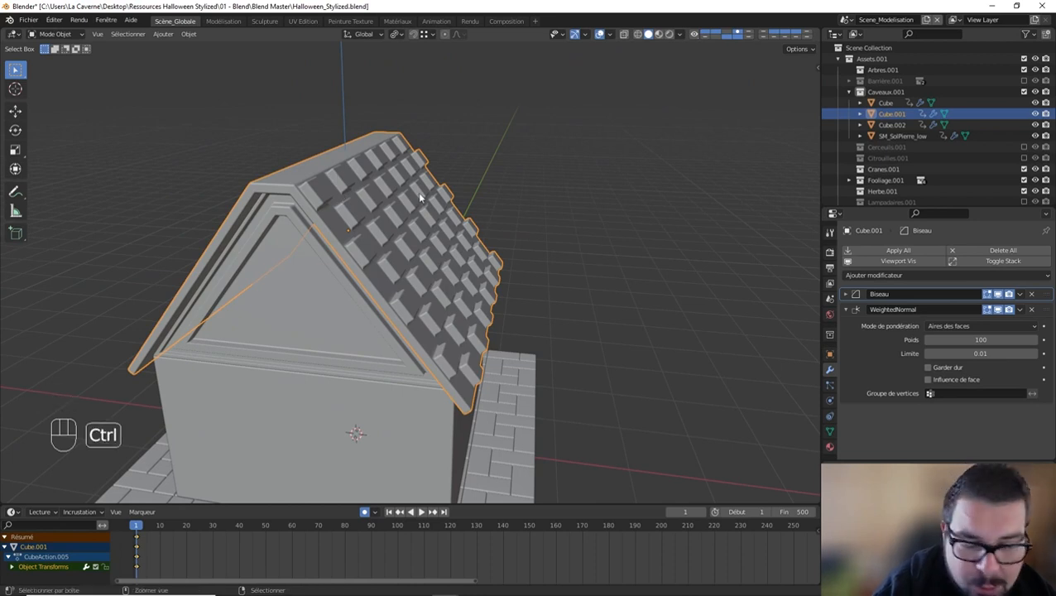
{"action": "key", "text": "ctrl+z"}
{"action": "key", "text": "ctrl+z"}
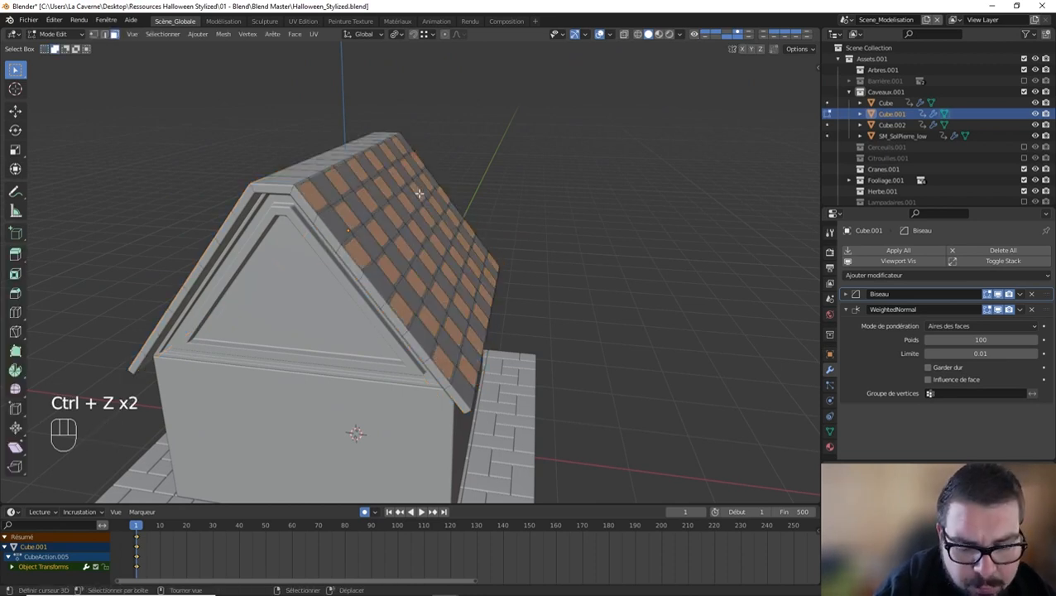
Step: Extrude the inset tile faces outward by 0.05 m along their normals
{"action": "key", "text": "e"}
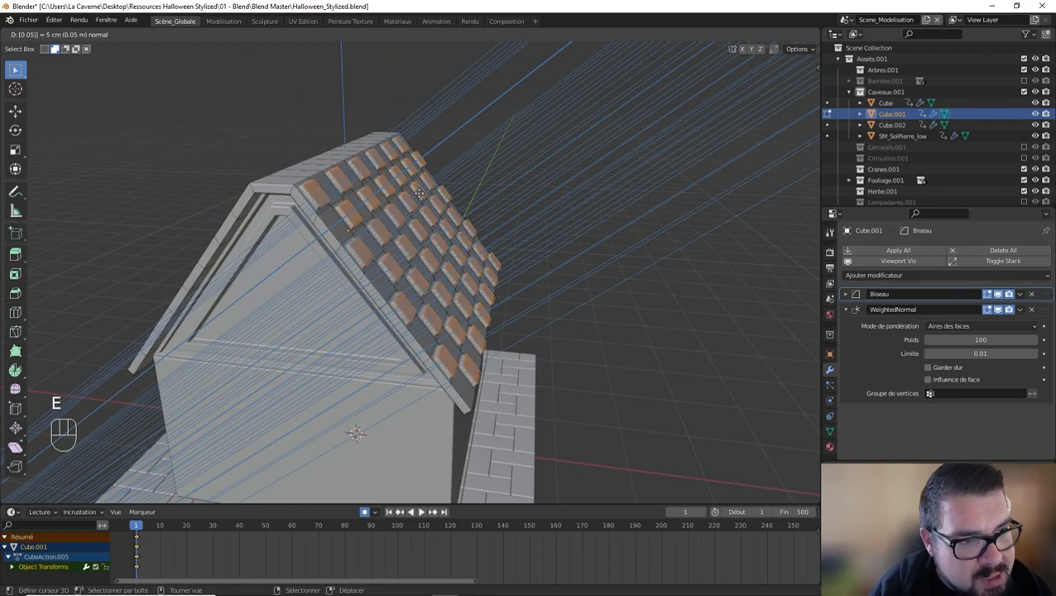
{"action": "left_click", "coordinate": [419, 196]}
{"action": "key", "text": "Tab"}
{"action": "middle_click_drag", "start_coordinate": [420, 196], "coordinate": [422, 186]}
Step: Select every outer tile face of the opposite, still flat roof slope, using shortest-path selection ring by ring
{"action": "key", "text": "Tab"}
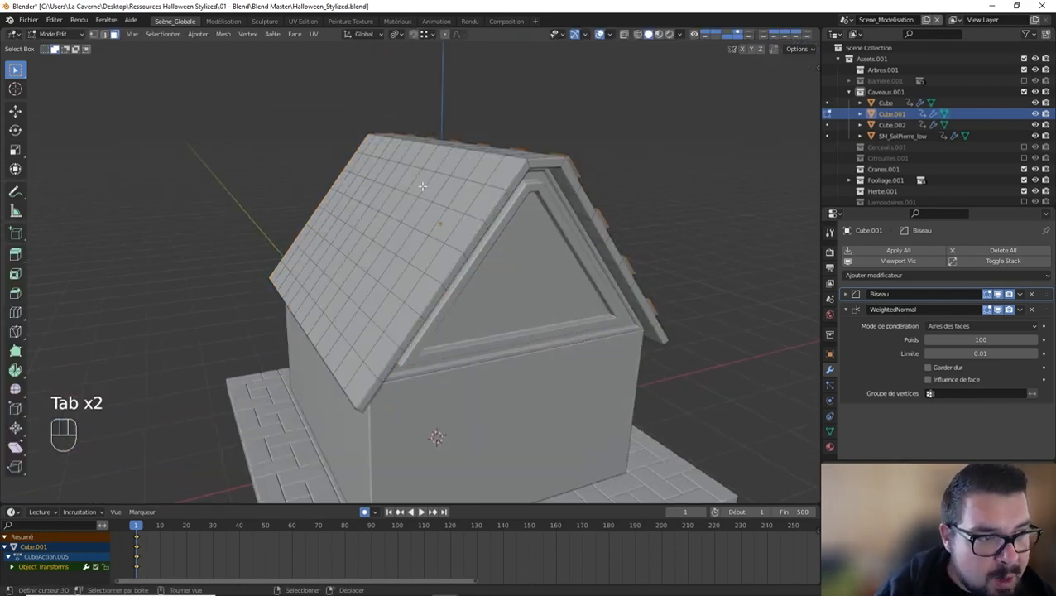
{"action": "right_click", "coordinate": [498, 172]}
{"action": "middle_click_drag", "start_coordinate": [498, 172], "coordinate": [589, 172]}
{"action": "right_click", "coordinate": [398, 151], "text": "ctrl"}
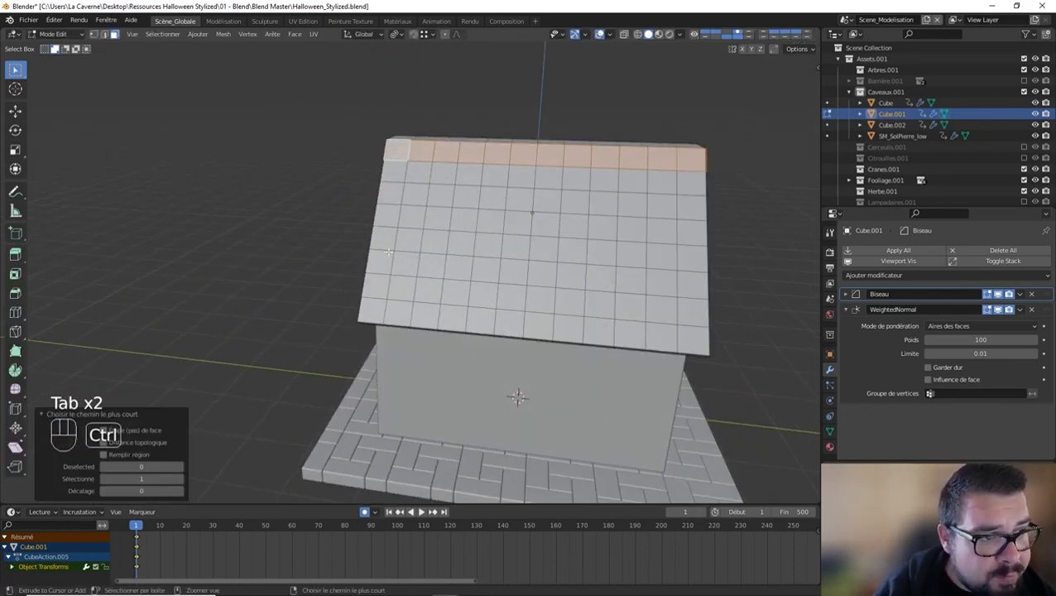
{"action": "right_click", "coordinate": [377, 304], "text": "ctrl"}
{"action": "right_click", "coordinate": [693, 340], "text": "ctrl"}
{"action": "right_click", "coordinate": [692, 182], "text": "ctrl"}
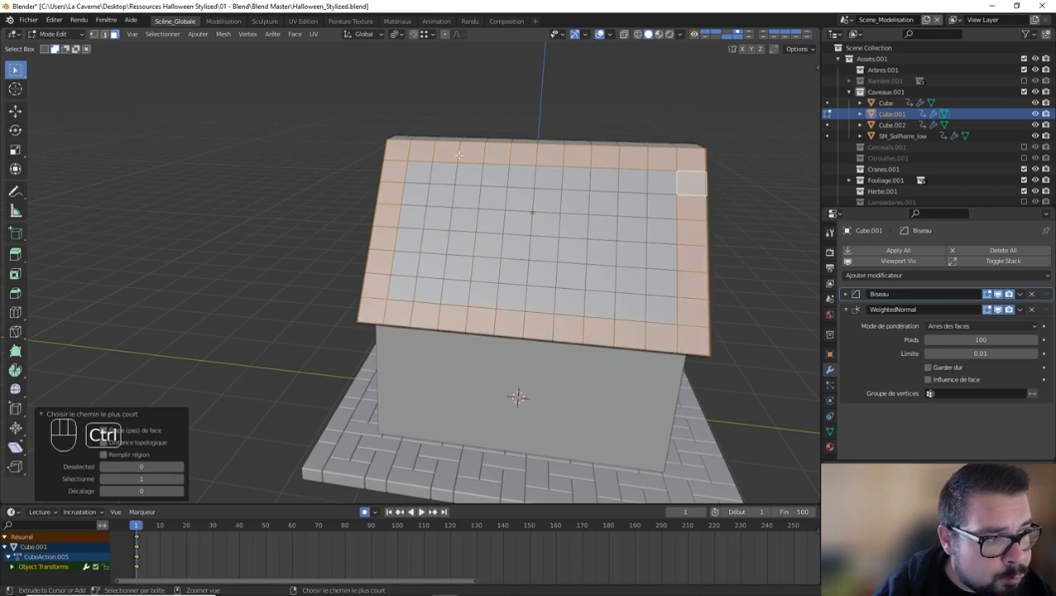
{"action": "right_click", "coordinate": [415, 172], "text": "ctrl"}
{"action": "right_click", "coordinate": [399, 287], "text": "ctrl"}
{"action": "right_click", "coordinate": [660, 308], "text": "ctrl"}
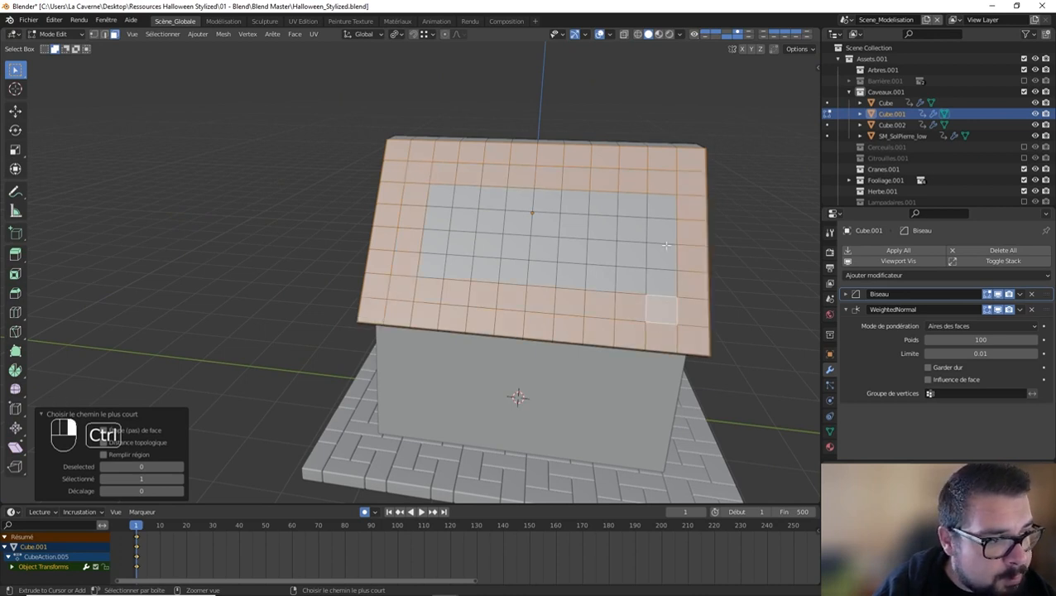
{"action": "right_click", "coordinate": [659, 206], "text": "ctrl"}
{"action": "right_click", "coordinate": [438, 195], "text": "ctrl"}
{"action": "right_click", "coordinate": [434, 273], "text": "ctrl"}
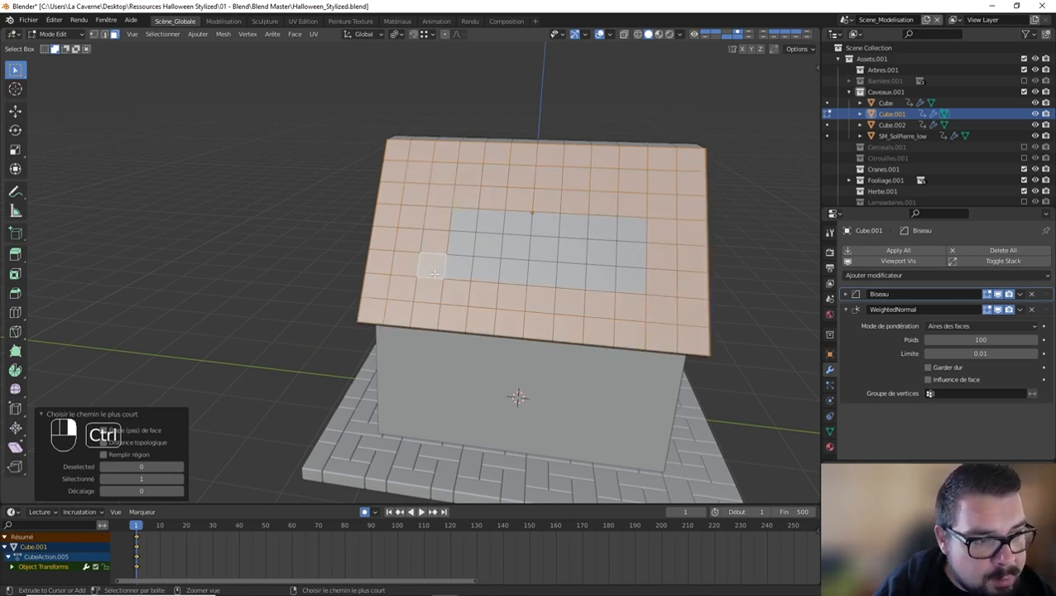
{"action": "right_click", "coordinate": [630, 281], "text": "ctrl"}
{"action": "right_click", "coordinate": [620, 225], "text": "ctrl"}
{"action": "right_click", "coordinate": [460, 223], "text": "ctrl"}
{"action": "right_click", "coordinate": [601, 252], "text": "ctrl"}
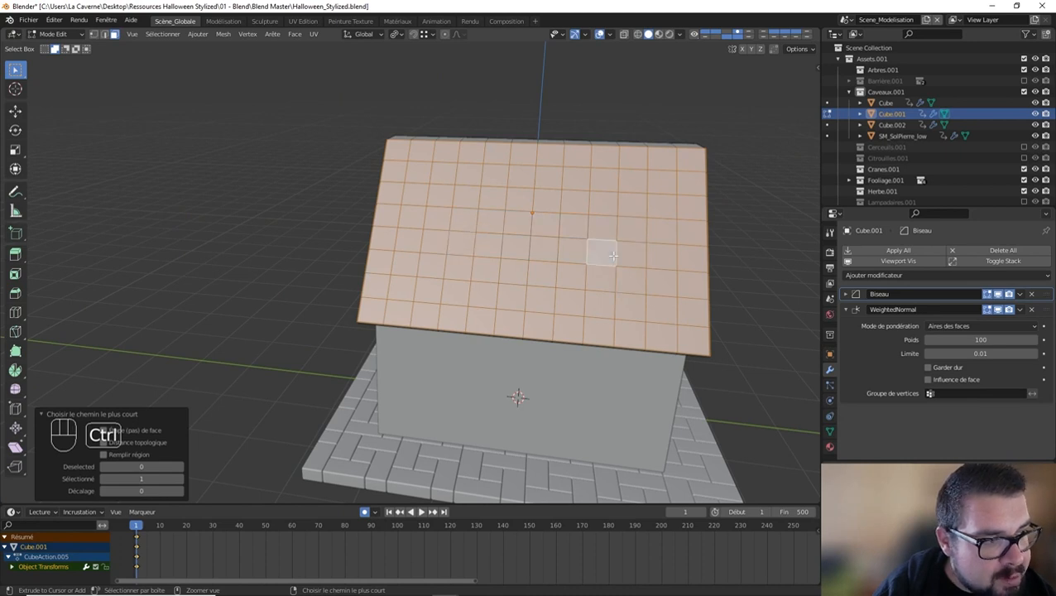
Step: Apply Checker Deselect to the opposite slope's selected faces with one face selected and one deselected in alternation
{"action": "middle_click_drag", "start_coordinate": [624, 230], "coordinate": [596, 229]}
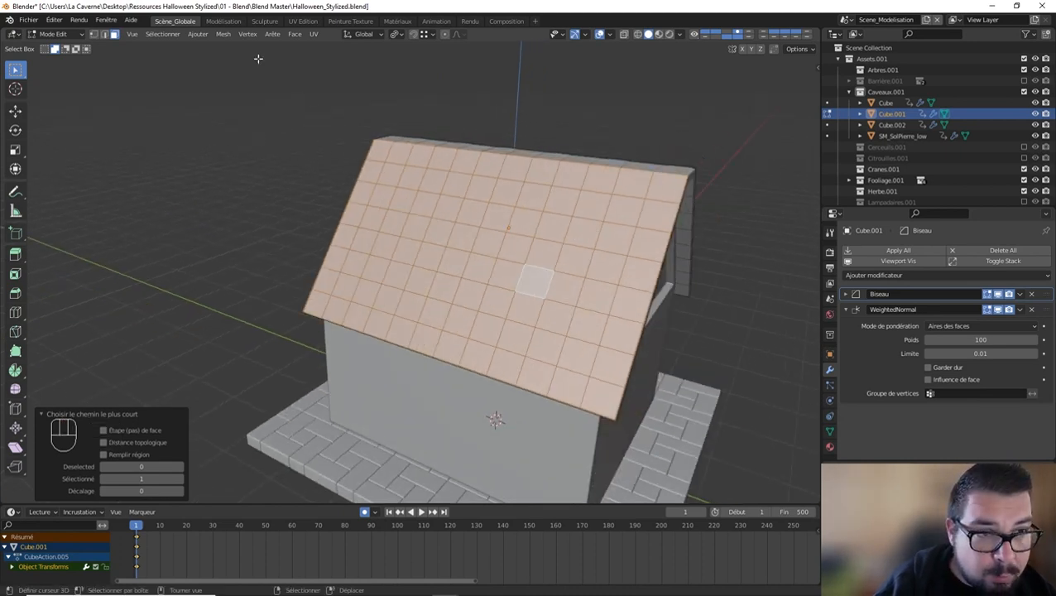
{"action": "left_click", "coordinate": [162, 34]}
{"action": "left_click", "coordinate": [205, 129]}
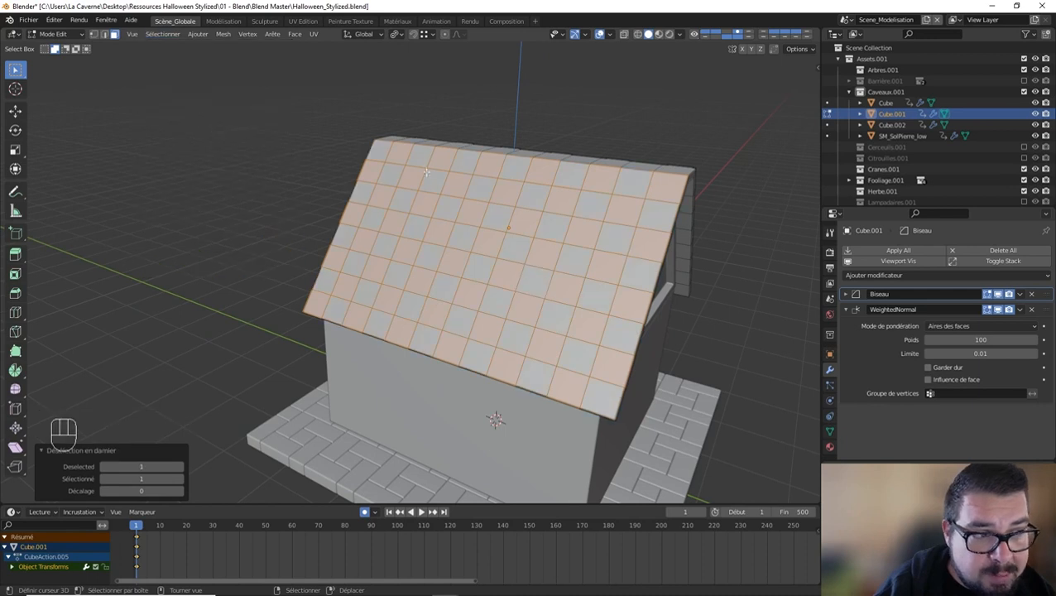
Step: Inset the opposite slope's checkered tile faces by about 0.033 m
{"action": "key", "text": "i"}
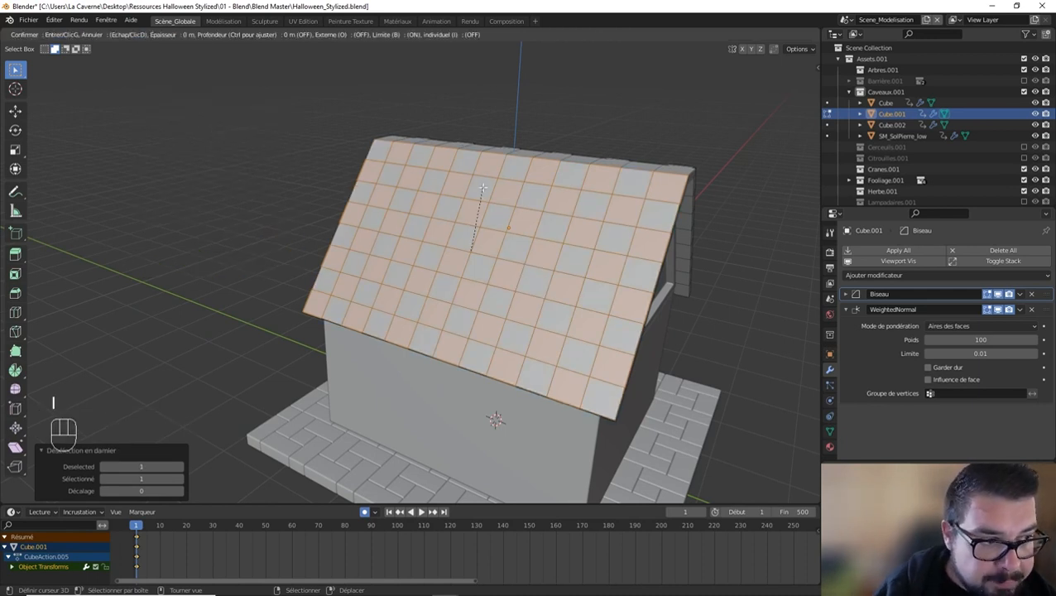
{"action": "key", "text": "shift"}
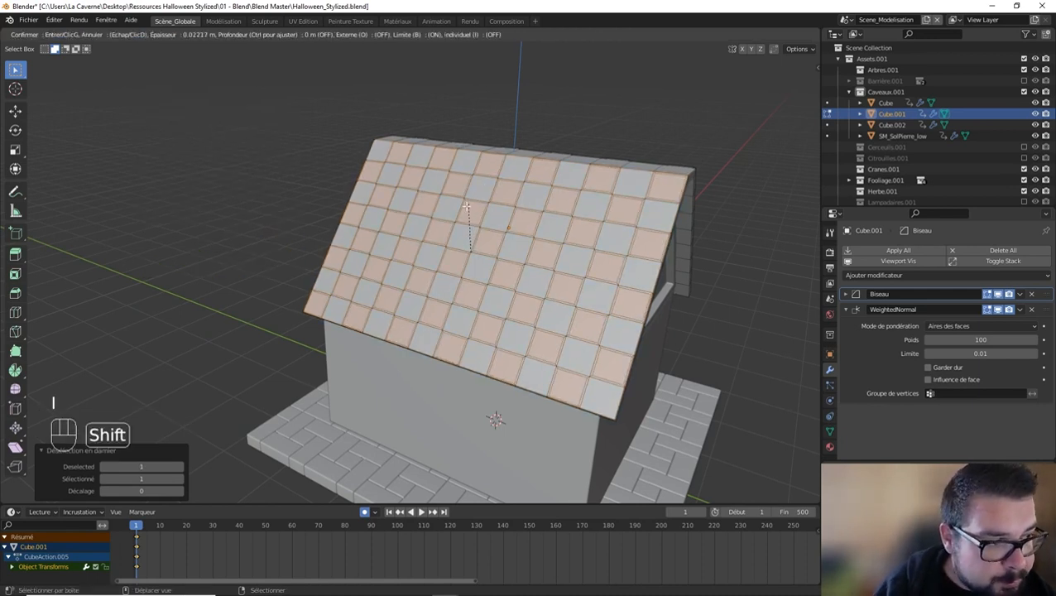
{"action": "left_click", "coordinate": [461, 213]}
Step: Extrude the opposite slope's inset tile faces slightly outward to form raised tiles like those on the first slope
{"action": "middle_click_drag", "start_coordinate": [461, 214], "coordinate": [614, 196]}
{"action": "key", "text": "e"}
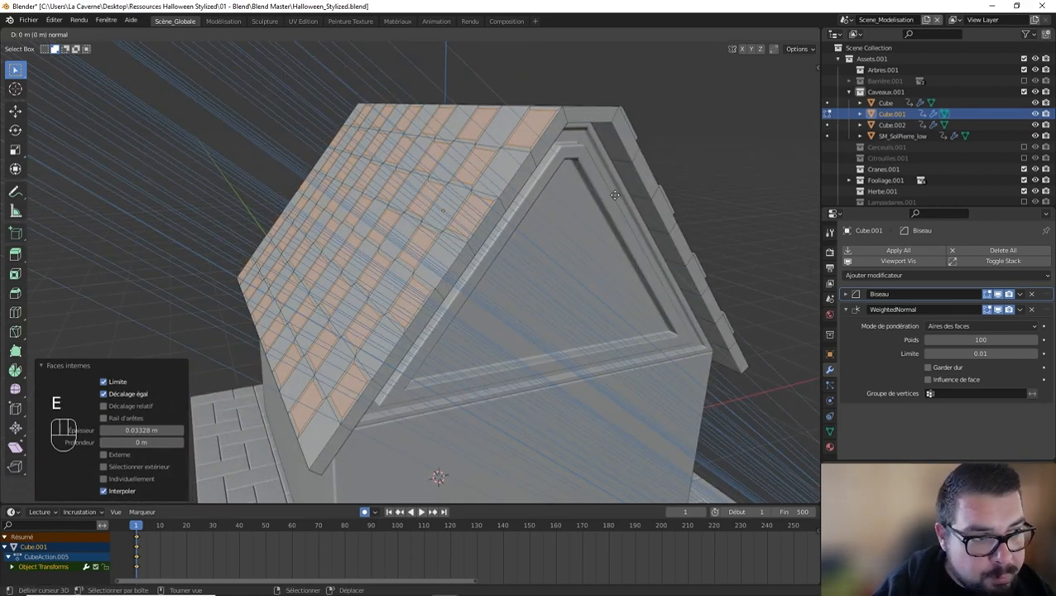
{"action": "left_click", "coordinate": [613, 194]}
{"action": "key", "text": "Tab"}
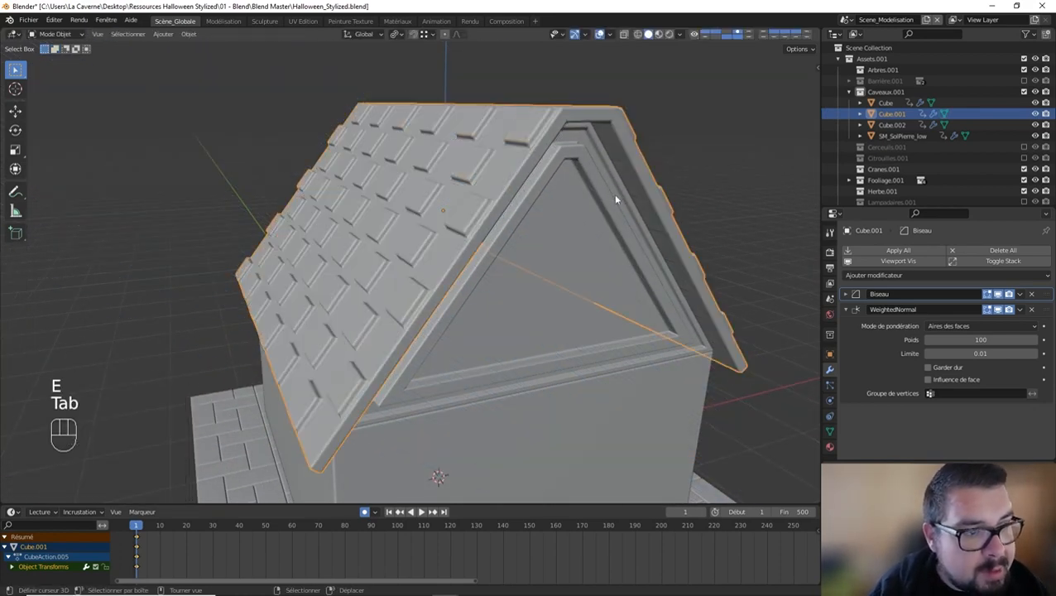
Step: Select all the flat, non-raised tile faces between the raised tiles on the first roof slope, row by row from the ridge
{"action": "middle_click_drag", "start_coordinate": [614, 193], "coordinate": [509, 214]}
{"action": "key", "text": "Tab"}
{"action": "left_click", "coordinate": [220, 190]}
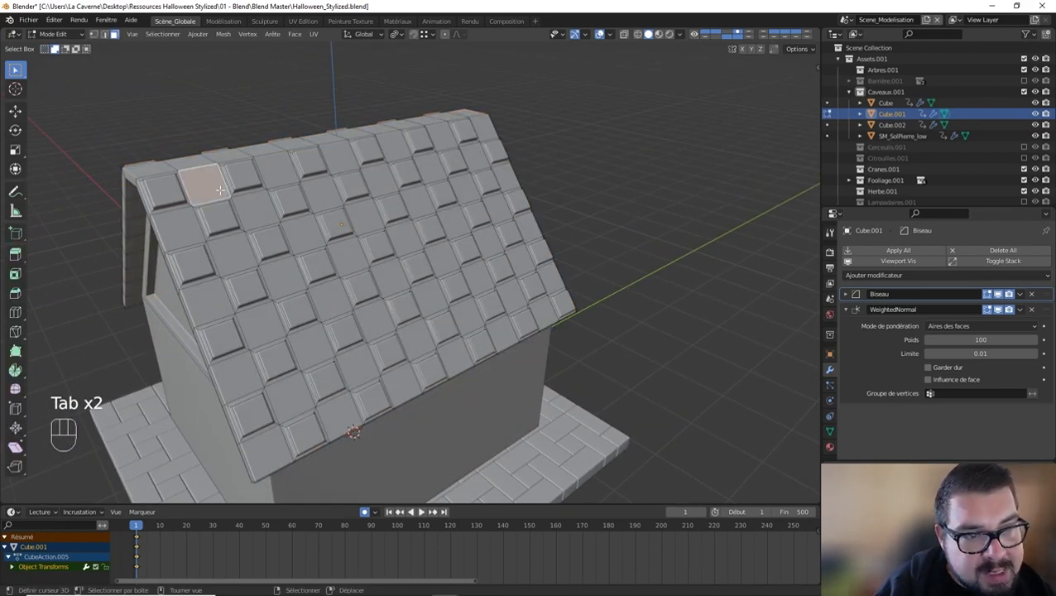
{"action": "middle_click_drag", "start_coordinate": [282, 178], "coordinate": [262, 177]}
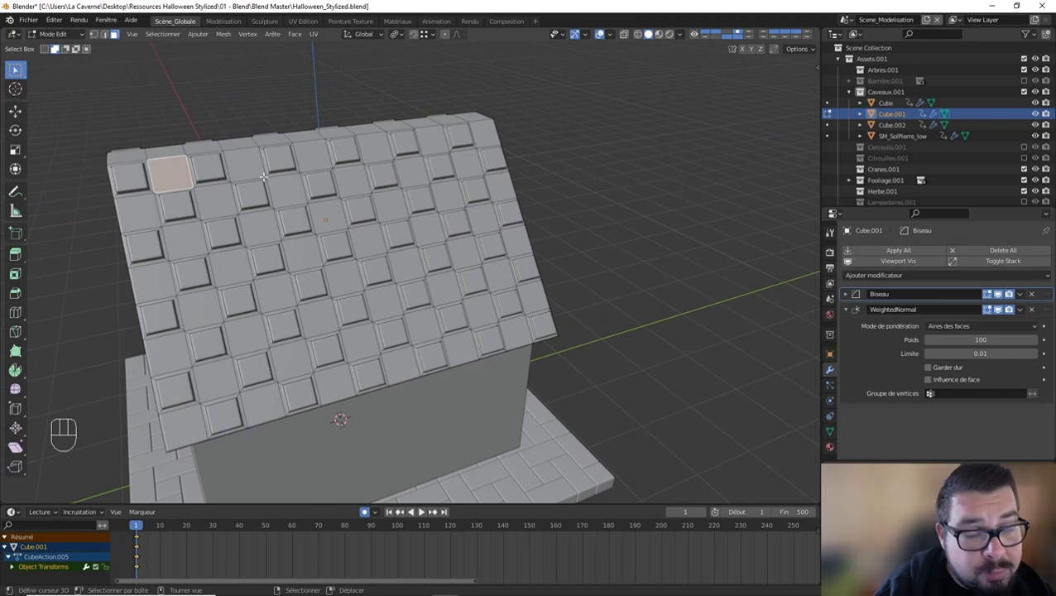
{"action": "left_click", "coordinate": [245, 164], "text": "shift"}
{"action": "left_click", "coordinate": [311, 155], "text": "shift"}
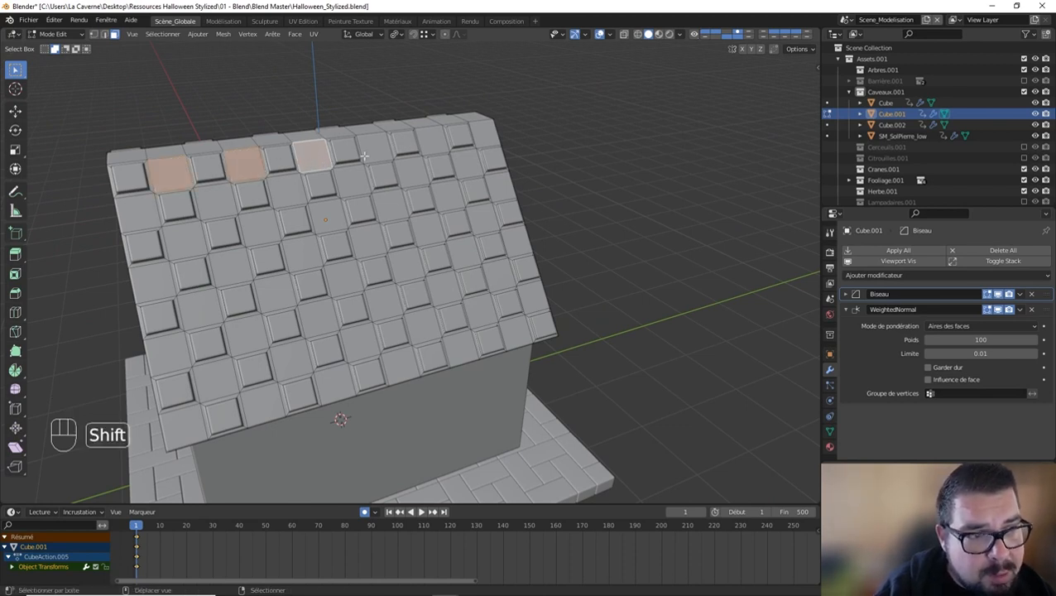
{"action": "left_click", "coordinate": [375, 148], "text": "shift"}
{"action": "left_click", "coordinate": [434, 140], "text": "shift"}
{"action": "left_click", "coordinate": [489, 134], "text": "shift"}
{"action": "left_click", "coordinate": [475, 172], "text": "shift"}
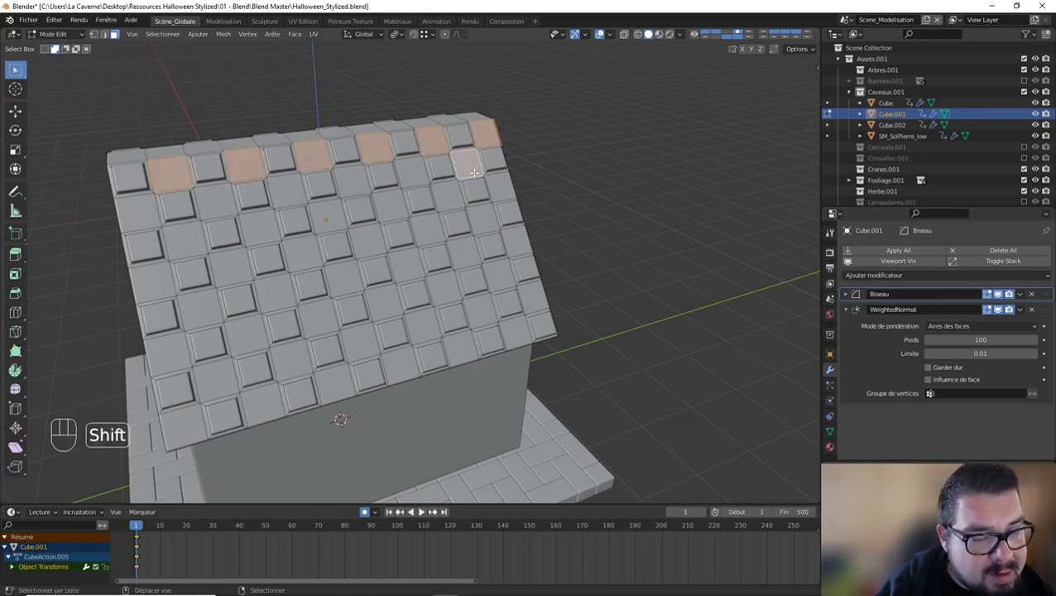
{"action": "left_click", "coordinate": [418, 172], "text": "shift"}
{"action": "left_click", "coordinate": [352, 180], "text": "shift"}
{"action": "left_click", "coordinate": [286, 189], "text": "shift"}
{"action": "left_click", "coordinate": [216, 200], "text": "shift"}
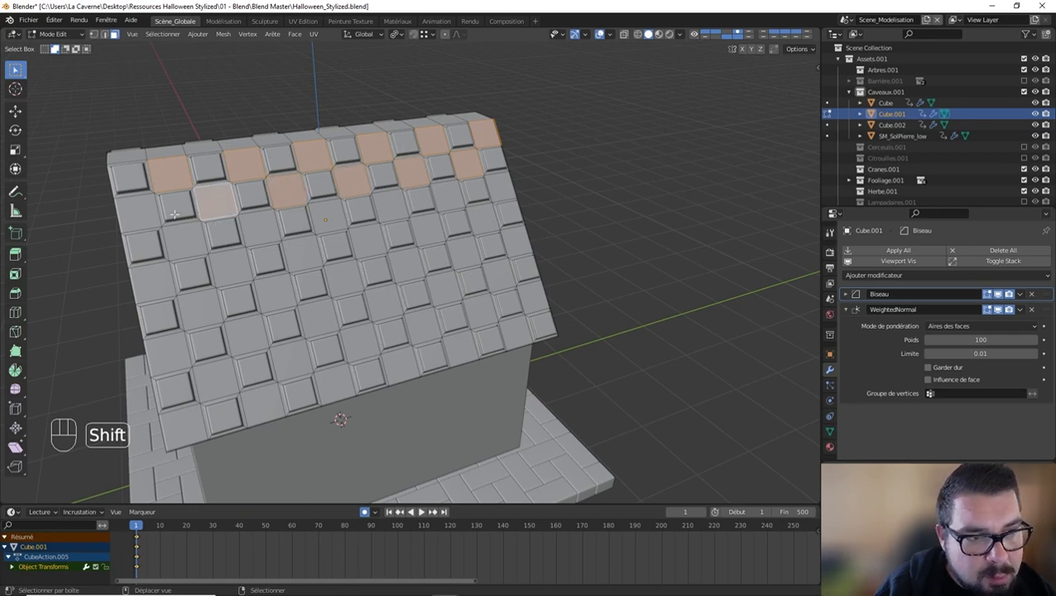
{"action": "left_click", "coordinate": [137, 212], "text": "shift"}
{"action": "left_click", "coordinate": [184, 242], "text": "shift"}
{"action": "left_click", "coordinate": [260, 225], "text": "shift"}
{"action": "left_click", "coordinate": [334, 216], "text": "shift"}
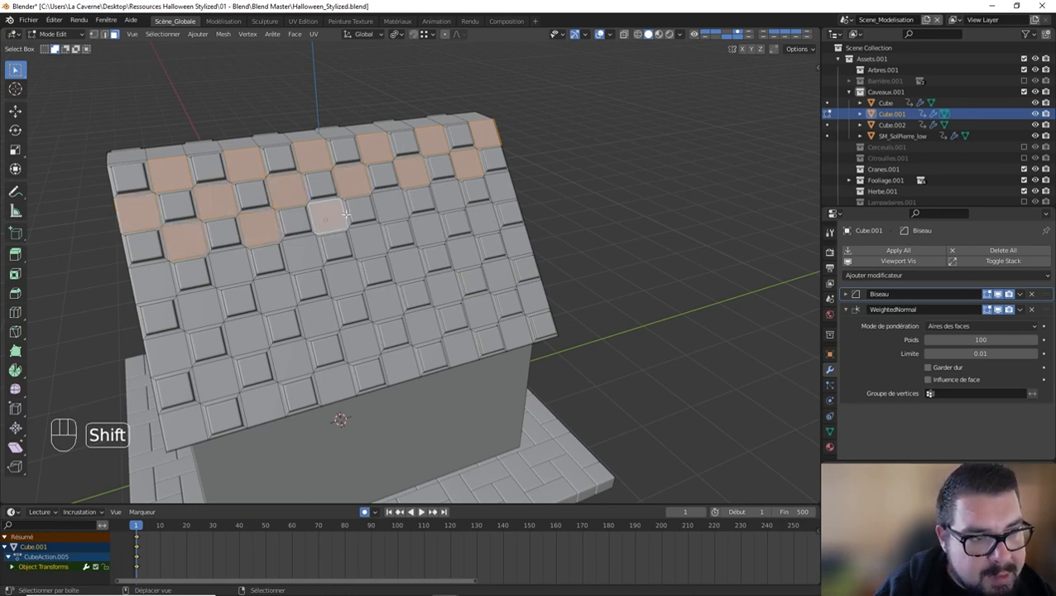
{"action": "left_click", "coordinate": [390, 205], "text": "shift"}
{"action": "left_click", "coordinate": [446, 195], "text": "shift"}
{"action": "left_click", "coordinate": [499, 185], "text": "shift"}
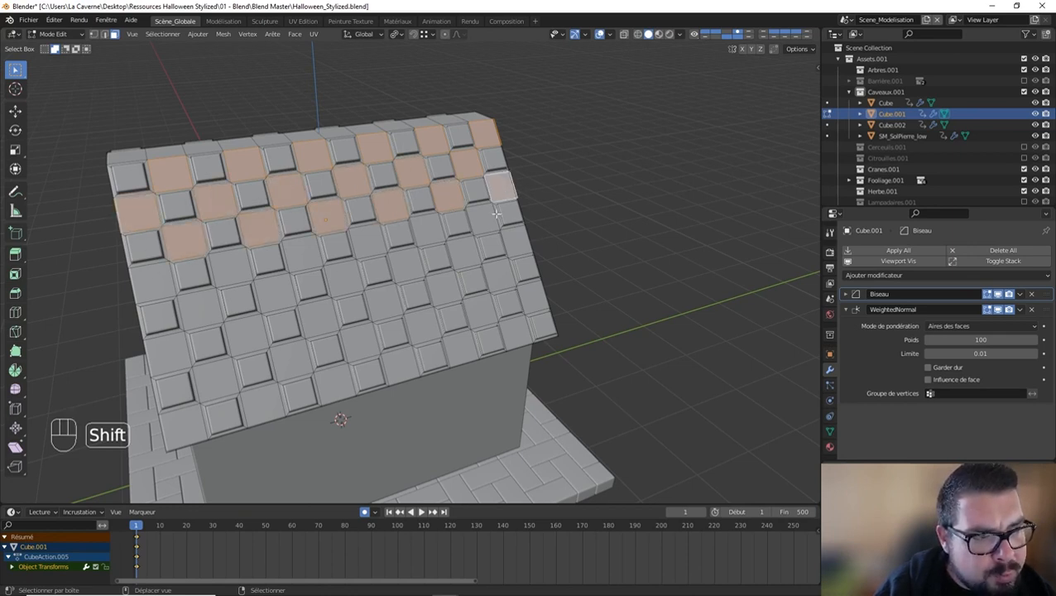
{"action": "left_click", "coordinate": [483, 218], "text": "shift"}
{"action": "left_click", "coordinate": [418, 227], "text": "shift"}
{"action": "left_click", "coordinate": [367, 240], "text": "shift"}
{"action": "left_click", "coordinate": [305, 253], "text": "shift"}
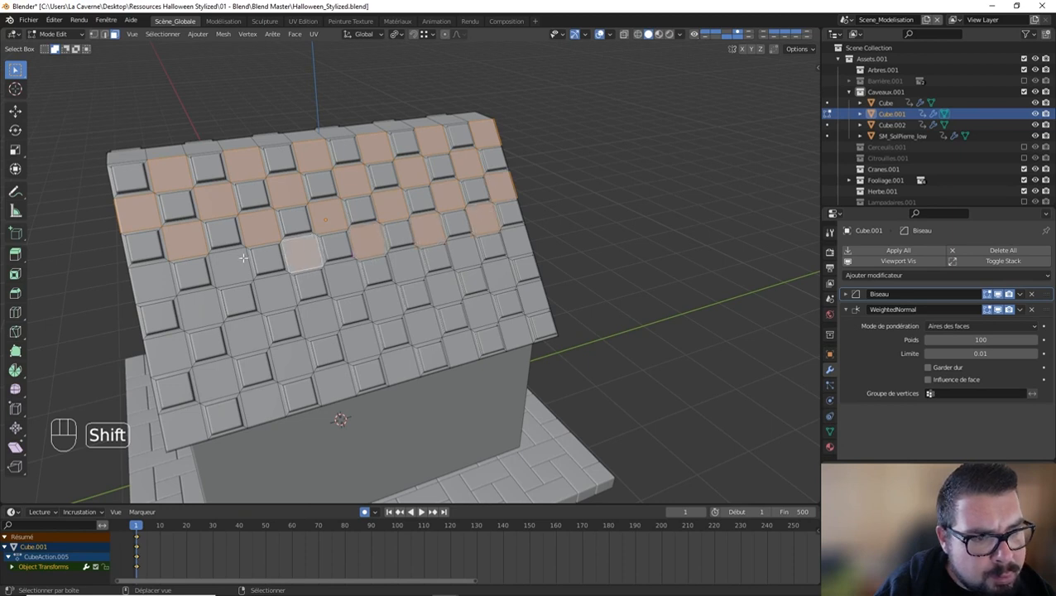
{"action": "left_click", "coordinate": [240, 259], "text": "shift"}
{"action": "left_click", "coordinate": [157, 279], "text": "shift"}
{"action": "left_click", "coordinate": [198, 306], "text": "shift"}
{"action": "left_click", "coordinate": [275, 293], "text": "shift"}
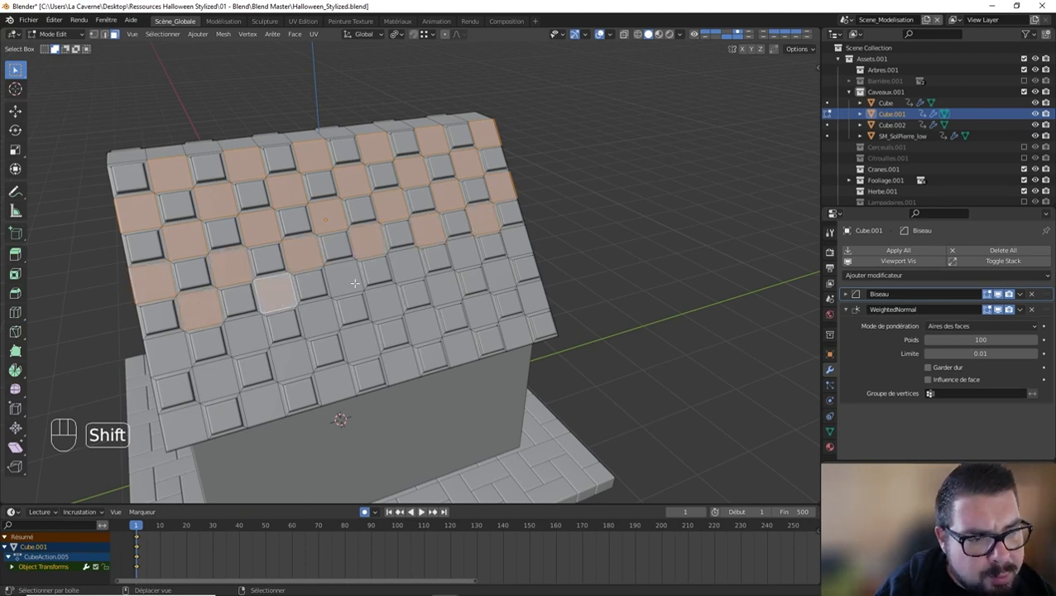
{"action": "left_click", "coordinate": [343, 278], "text": "shift"}
{"action": "left_click", "coordinate": [405, 264], "text": "shift"}
{"action": "left_click", "coordinate": [462, 251], "text": "shift"}
{"action": "left_click", "coordinate": [516, 241], "text": "shift"}
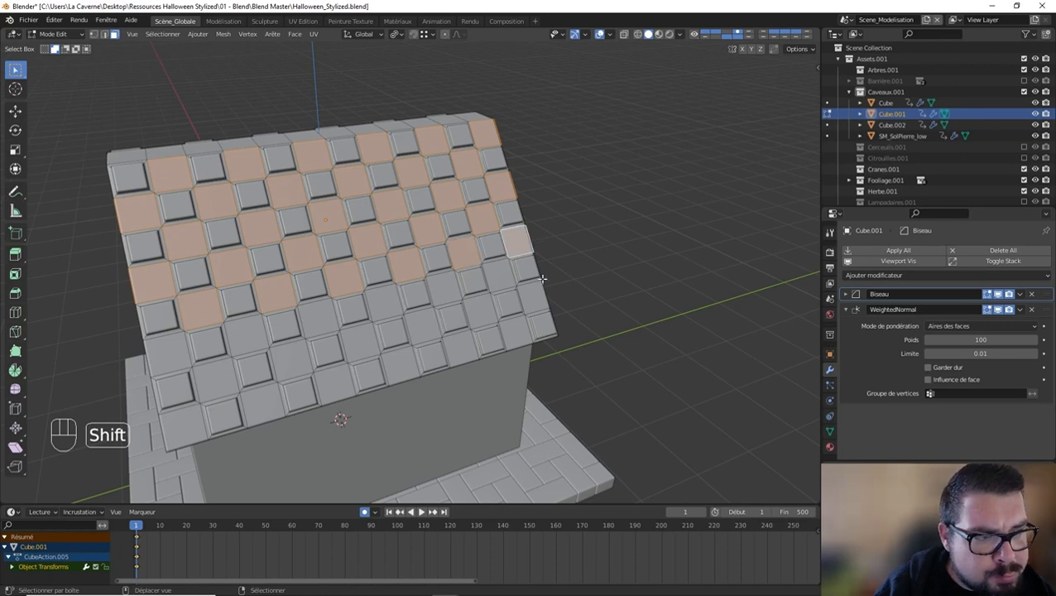
{"action": "left_click", "coordinate": [495, 276], "text": "shift"}
{"action": "left_click", "coordinate": [440, 291], "text": "shift"}
{"action": "left_click", "coordinate": [382, 303], "text": "shift"}
{"action": "left_click", "coordinate": [316, 318], "text": "shift"}
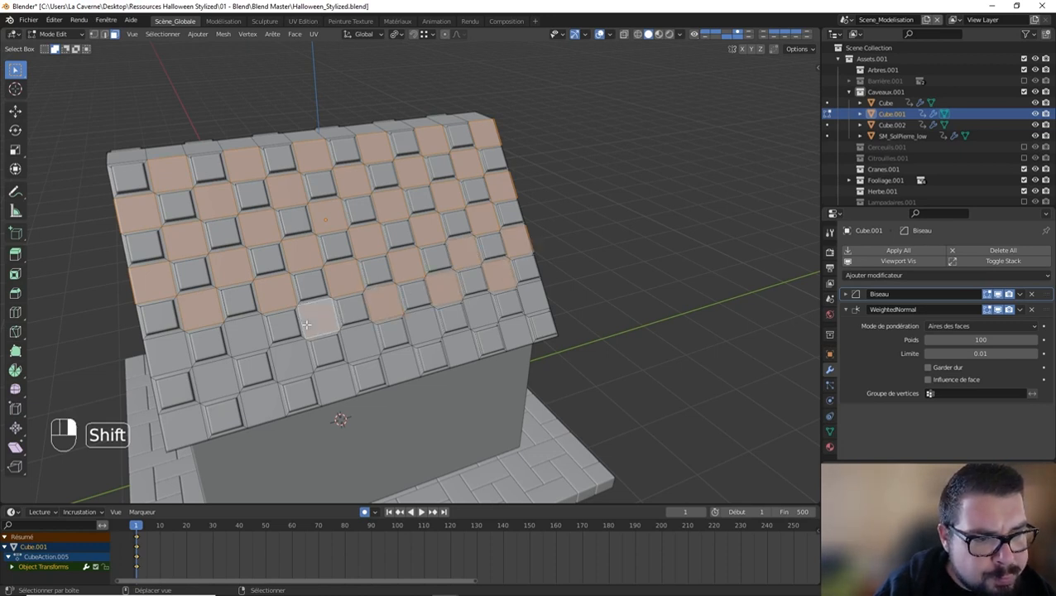
{"action": "left_click", "coordinate": [247, 335], "text": "shift"}
{"action": "left_click", "coordinate": [174, 354], "text": "shift"}
{"action": "left_click", "coordinate": [222, 377], "text": "shift"}
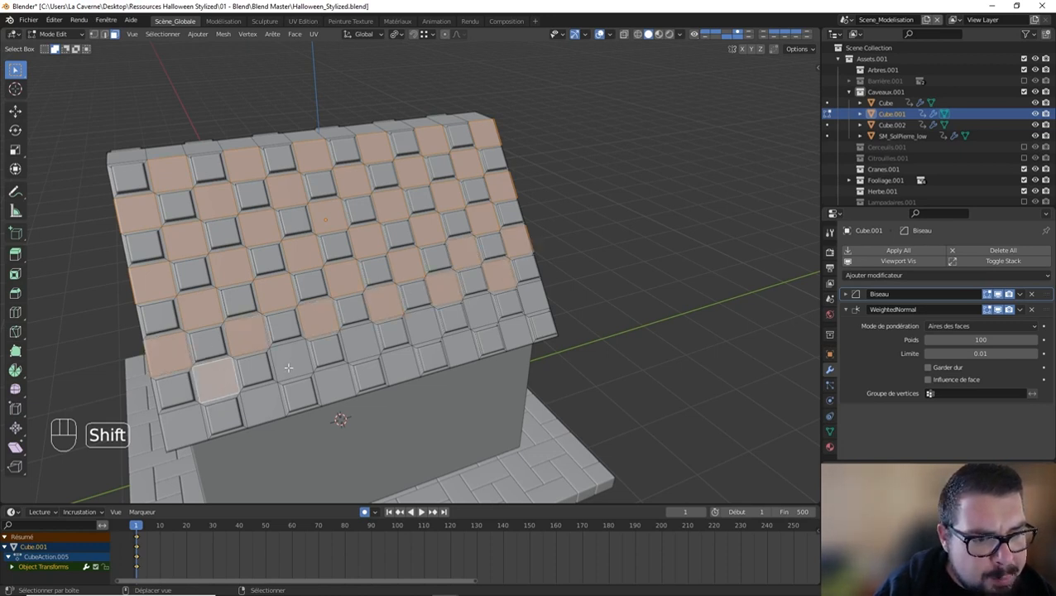
{"action": "left_click", "coordinate": [288, 366], "text": "shift"}
{"action": "left_click", "coordinate": [373, 350], "text": "shift"}
{"action": "left_click", "coordinate": [431, 334], "text": "shift"}
{"action": "left_click", "coordinate": [484, 313], "text": "shift"}
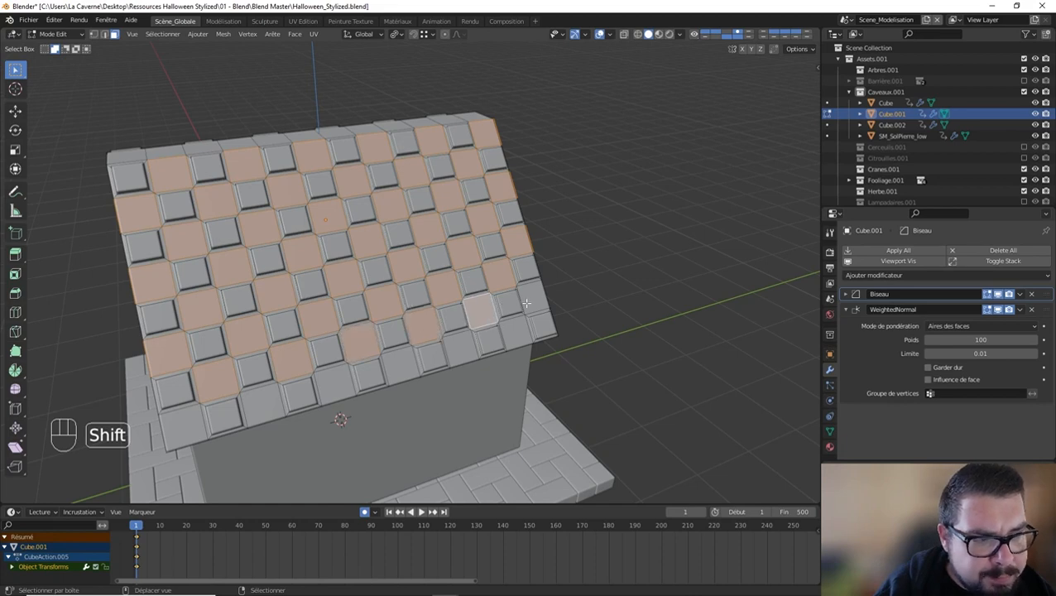
{"action": "left_click", "coordinate": [537, 299], "text": "shift"}
{"action": "left_click", "coordinate": [511, 330], "text": "shift"}
{"action": "left_click", "coordinate": [451, 345], "text": "shift"}
{"action": "left_click", "coordinate": [399, 364], "text": "shift"}
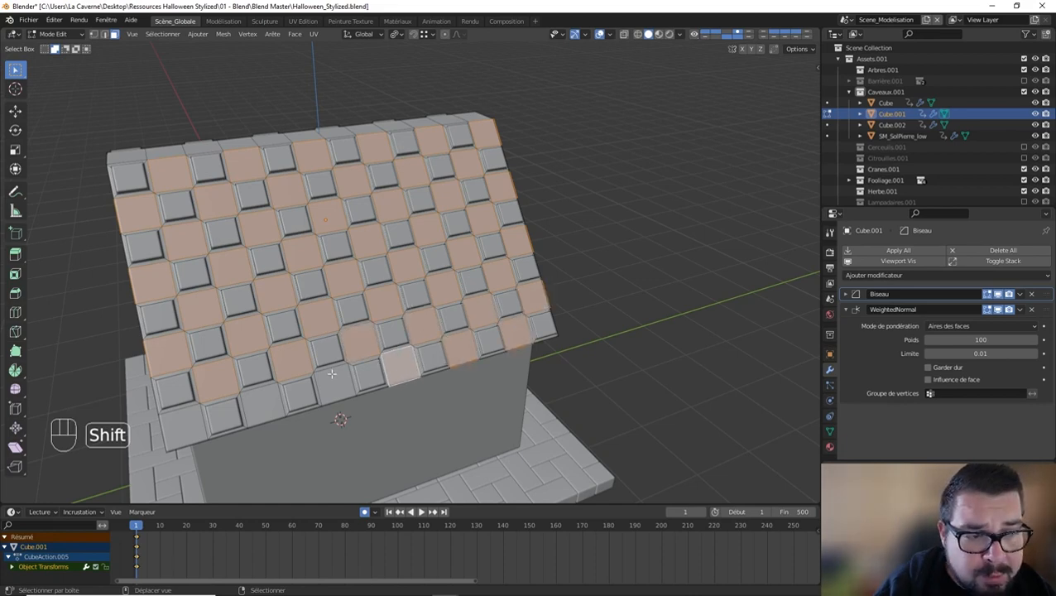
{"action": "left_click", "coordinate": [336, 382], "text": "shift"}
{"action": "left_click", "coordinate": [263, 404], "text": "shift"}
{"action": "left_click", "coordinate": [182, 427], "text": "shift"}
Step: Add all the flat, non-raised tile faces on the opposite roof slope to the selection, row by row from the ridge to the eave
{"action": "middle_click_drag", "start_coordinate": [274, 299], "coordinate": [613, 229]}
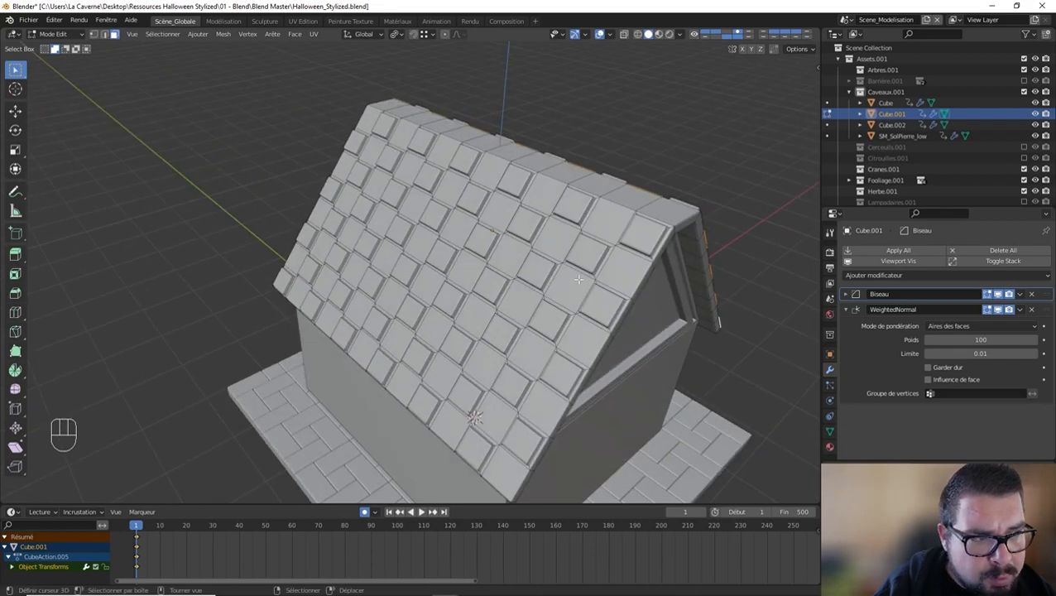
{"action": "left_click", "coordinate": [612, 222], "text": "shift"}
{"action": "left_click", "coordinate": [542, 192], "text": "shift"}
{"action": "left_click", "coordinate": [488, 169], "text": "shift"}
{"action": "middle_click_drag", "start_coordinate": [488, 170], "coordinate": [511, 162]}
{"action": "left_click", "coordinate": [468, 143], "text": "shift"}
{"action": "left_click", "coordinate": [408, 147], "text": "shift"}
{"action": "left_click", "coordinate": [351, 153], "text": "shift"}
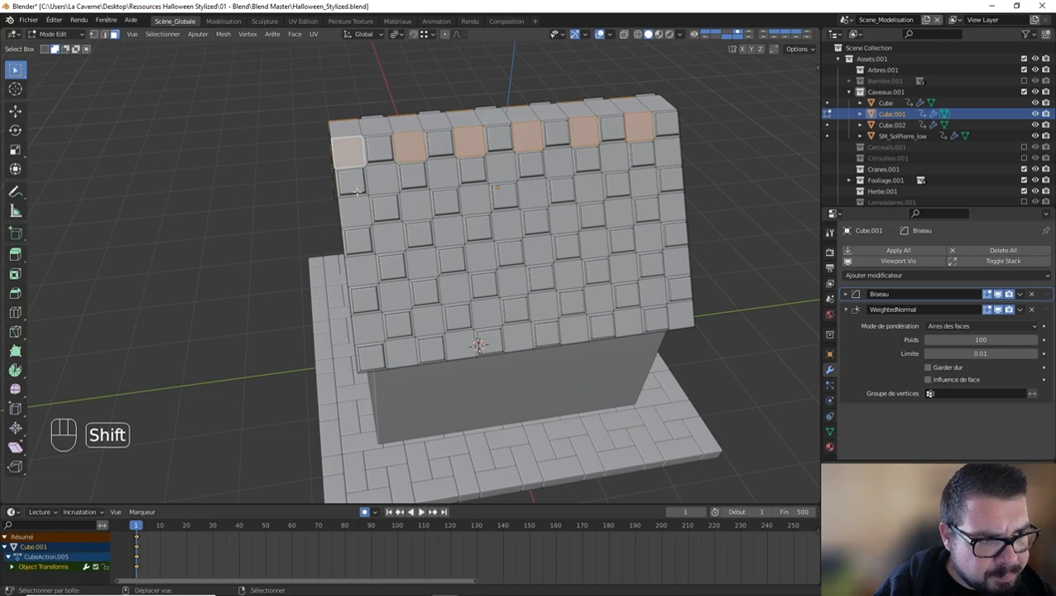
{"action": "left_click", "coordinate": [381, 176], "text": "shift"}
{"action": "left_click", "coordinate": [442, 171], "text": "shift"}
{"action": "left_click", "coordinate": [500, 165], "text": "shift"}
{"action": "left_click", "coordinate": [557, 161], "text": "shift"}
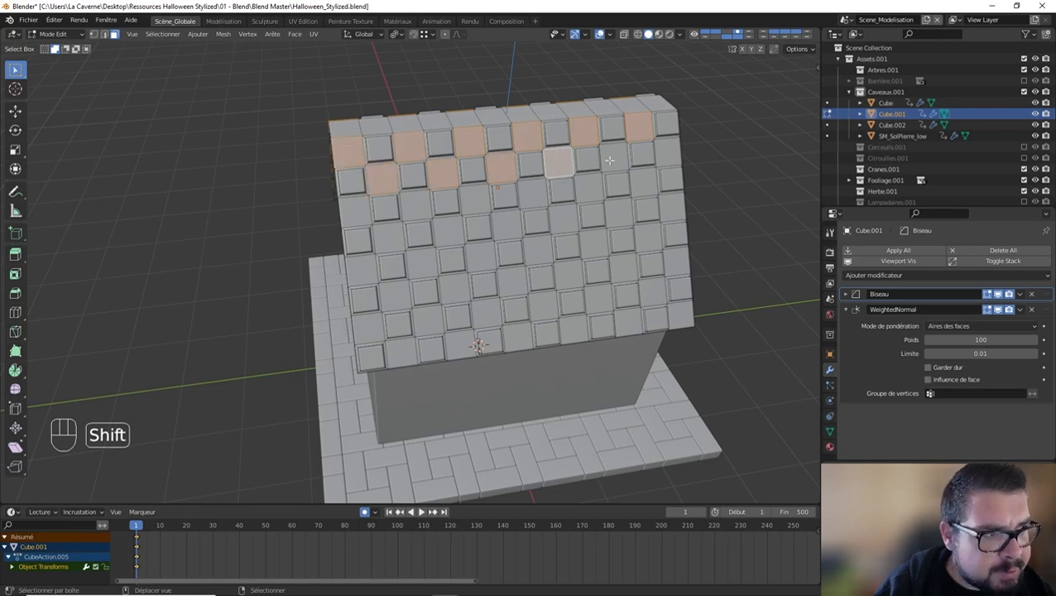
{"action": "left_click", "coordinate": [613, 156], "text": "shift"}
{"action": "left_click", "coordinate": [666, 151], "text": "shift"}
{"action": "left_click", "coordinate": [644, 181], "text": "shift"}
{"action": "left_click", "coordinate": [585, 187], "text": "shift"}
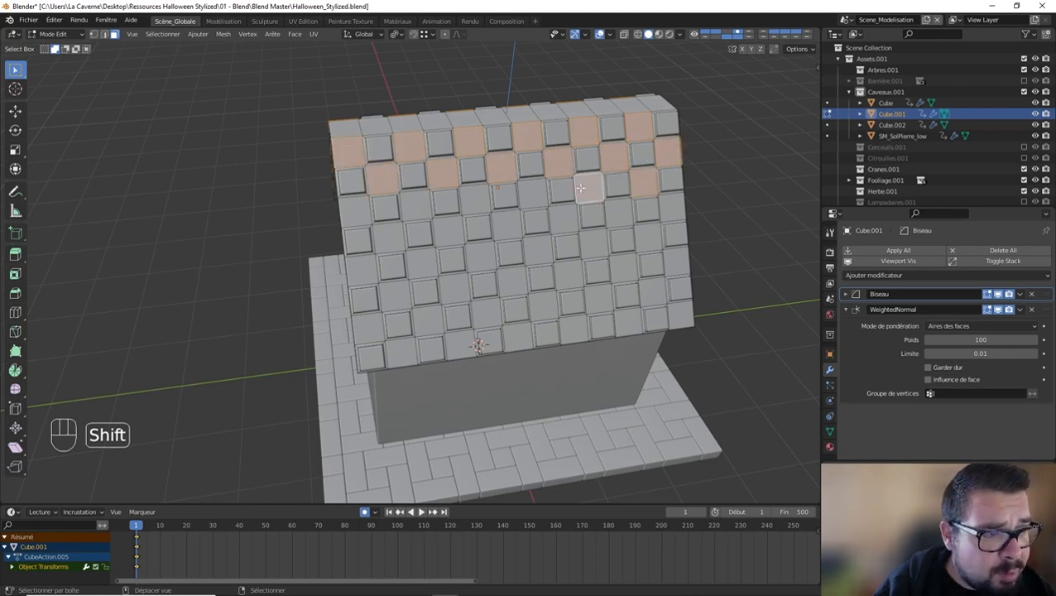
{"action": "left_click", "coordinate": [531, 192], "text": "shift"}
{"action": "left_click", "coordinate": [472, 199], "text": "shift"}
{"action": "left_click", "coordinate": [414, 204], "text": "shift"}
{"action": "left_click", "coordinate": [354, 213], "text": "shift"}
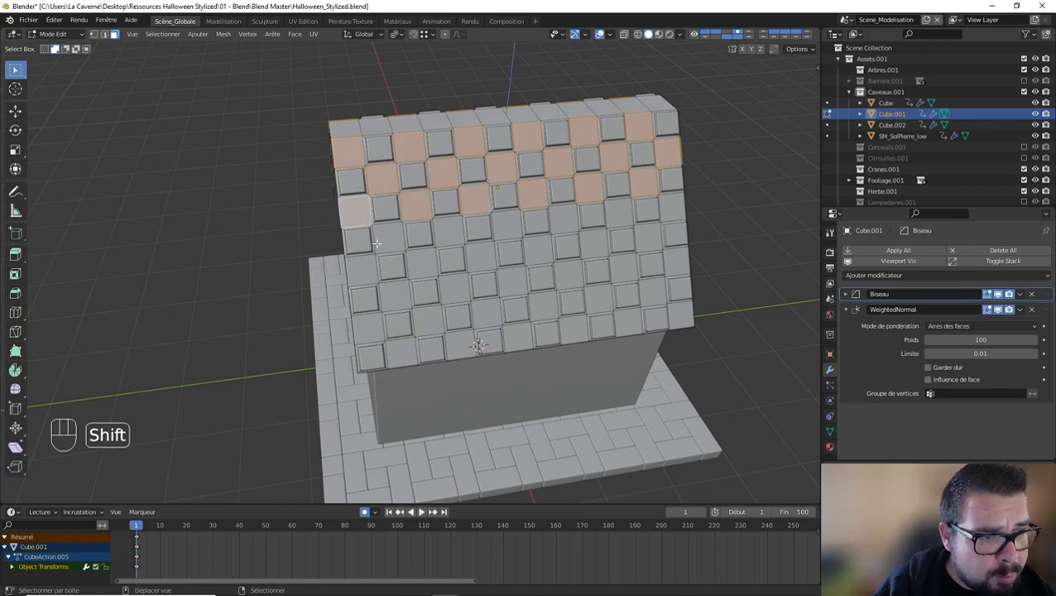
{"action": "left_click", "coordinate": [388, 237], "text": "shift"}
{"action": "left_click", "coordinate": [446, 231], "text": "shift"}
{"action": "left_click", "coordinate": [505, 224], "text": "shift"}
{"action": "left_click", "coordinate": [564, 218], "text": "shift"}
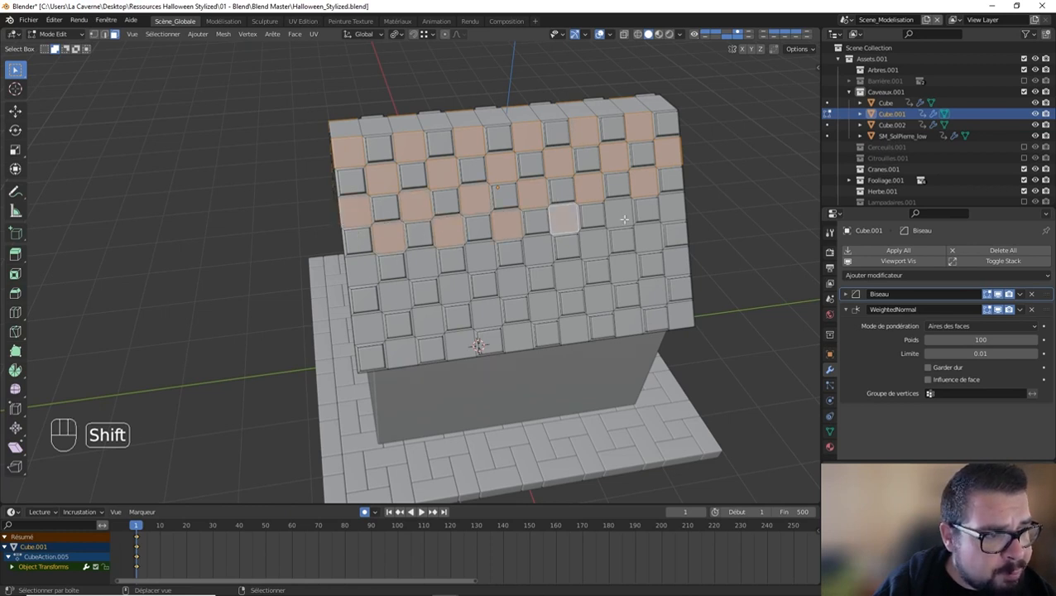
{"action": "left_click", "coordinate": [619, 212], "text": "shift"}
{"action": "left_click", "coordinate": [671, 206], "text": "shift"}
{"action": "left_click", "coordinate": [646, 236], "text": "shift"}
{"action": "left_click", "coordinate": [593, 244], "text": "shift"}
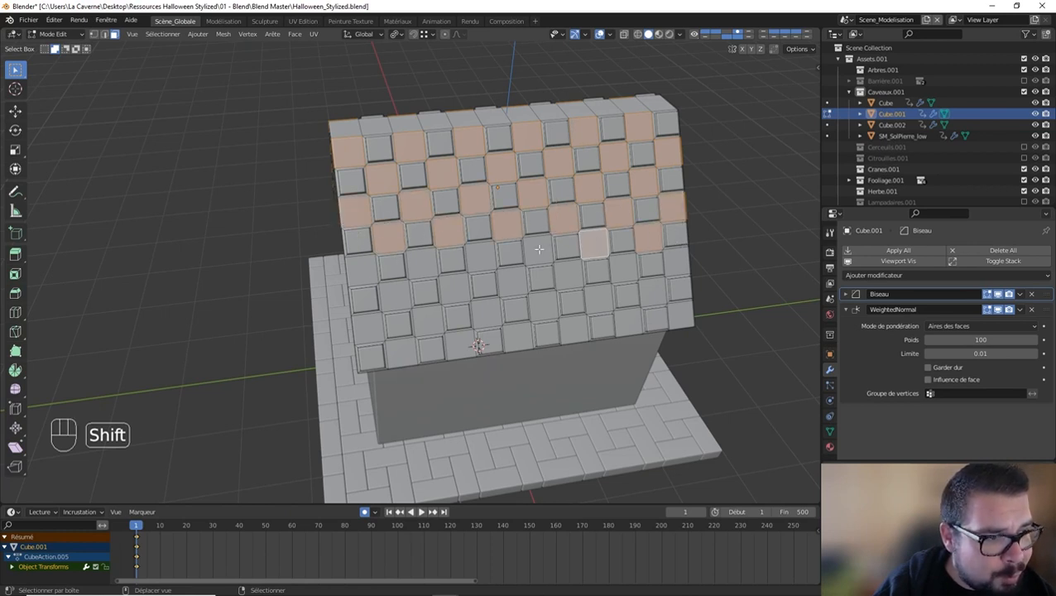
{"action": "left_click", "coordinate": [535, 249], "text": "shift"}
{"action": "left_click", "coordinate": [479, 256], "text": "shift"}
{"action": "left_click", "coordinate": [422, 263], "text": "shift"}
{"action": "left_click", "coordinate": [368, 273], "text": "shift"}
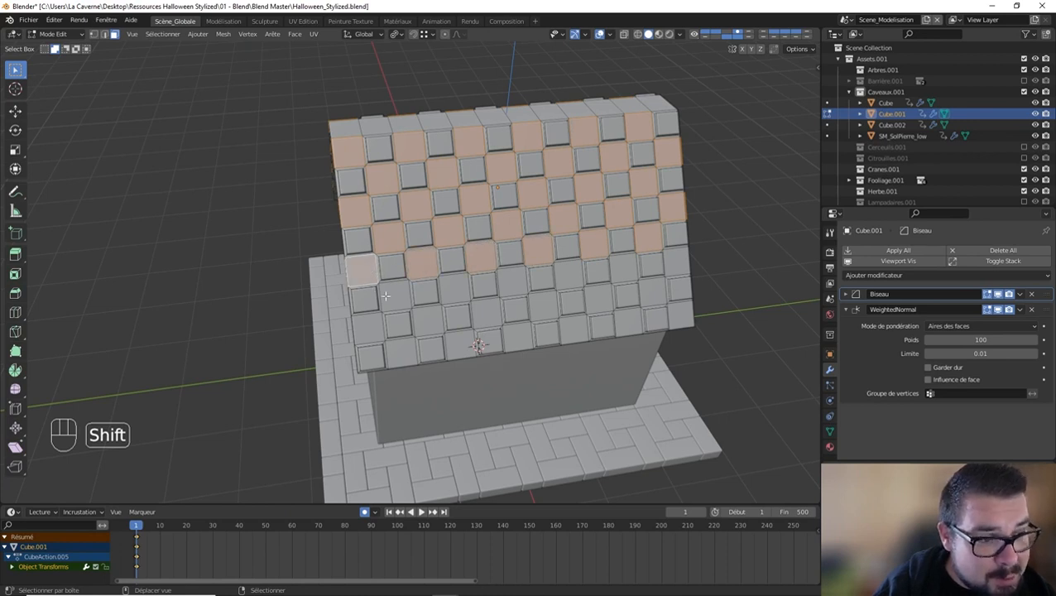
{"action": "left_click", "coordinate": [392, 295], "text": "shift"}
{"action": "left_click", "coordinate": [453, 287], "text": "shift"}
{"action": "left_click", "coordinate": [510, 284], "text": "shift"}
{"action": "left_click", "coordinate": [568, 274], "text": "shift"}
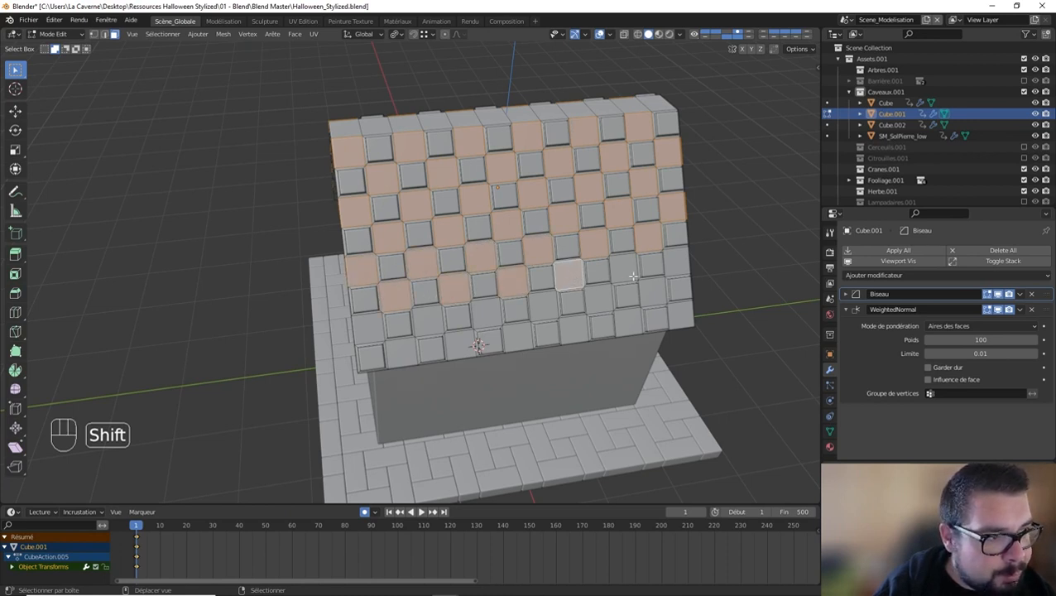
{"action": "left_click", "coordinate": [623, 266], "text": "shift"}
{"action": "left_click", "coordinate": [674, 261], "text": "shift"}
{"action": "left_click", "coordinate": [650, 291], "text": "shift"}
{"action": "left_click", "coordinate": [573, 302], "text": "shift"}
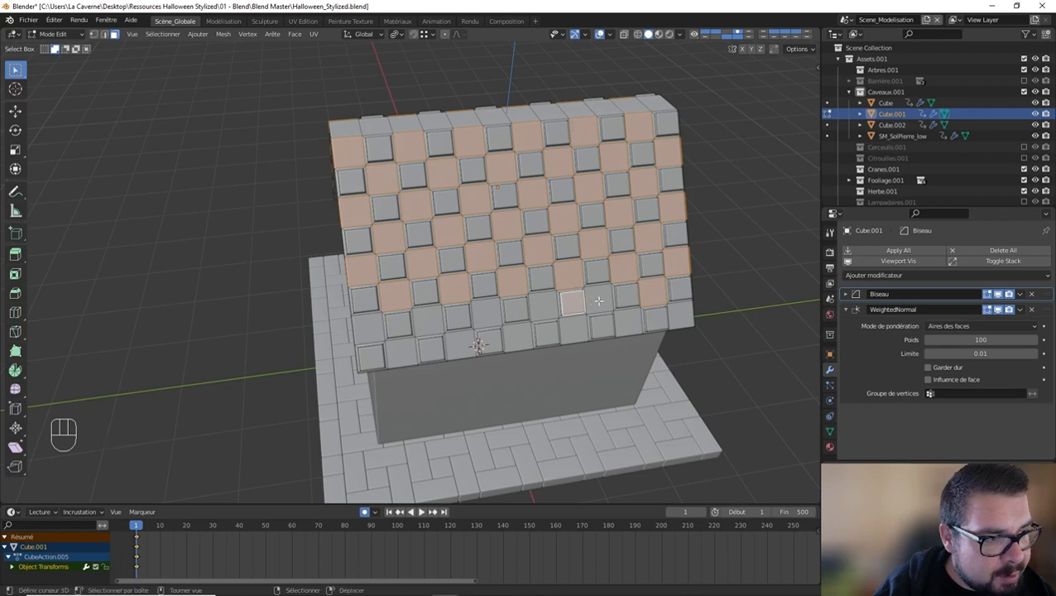
{"action": "key", "text": "ctrl+z"}
{"action": "left_click", "coordinate": [595, 298], "text": "shift"}
{"action": "left_click", "coordinate": [538, 295], "text": "shift"}
{"action": "left_click", "coordinate": [486, 308], "text": "shift"}
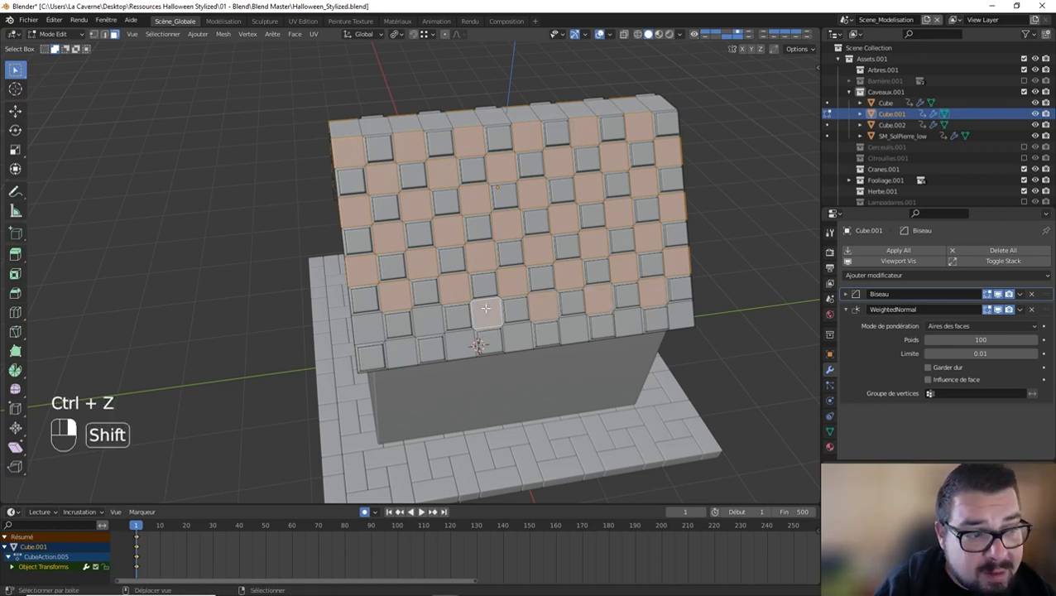
{"action": "left_click", "coordinate": [427, 319], "text": "shift"}
{"action": "left_click", "coordinate": [368, 328], "text": "shift"}
{"action": "left_click", "coordinate": [400, 351], "text": "shift"}
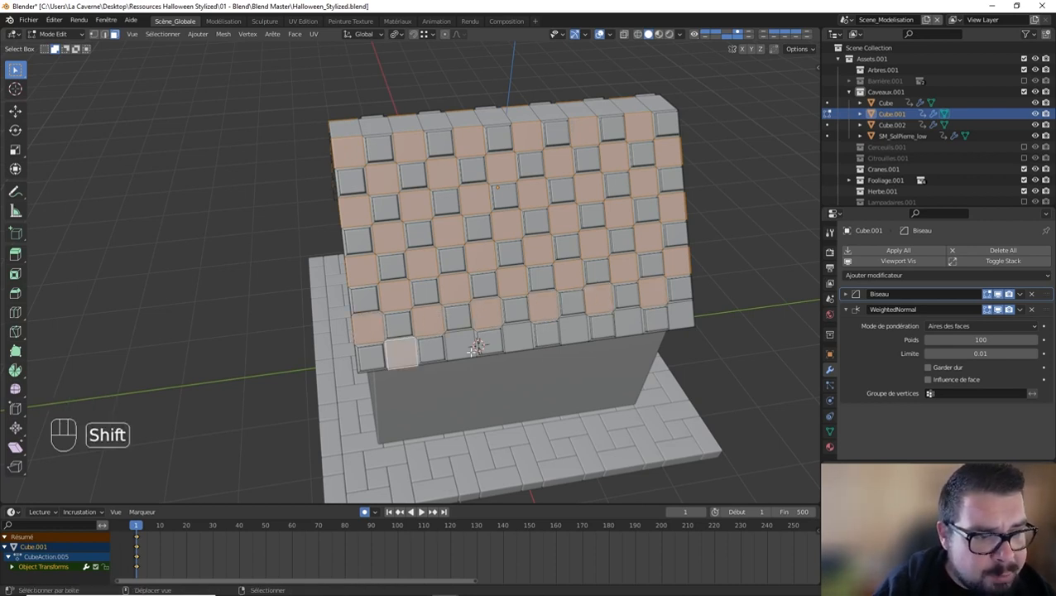
{"action": "left_click", "coordinate": [459, 345], "text": "shift"}
{"action": "left_click", "coordinate": [513, 339], "text": "shift"}
{"action": "key", "text": "ctrl+z"}
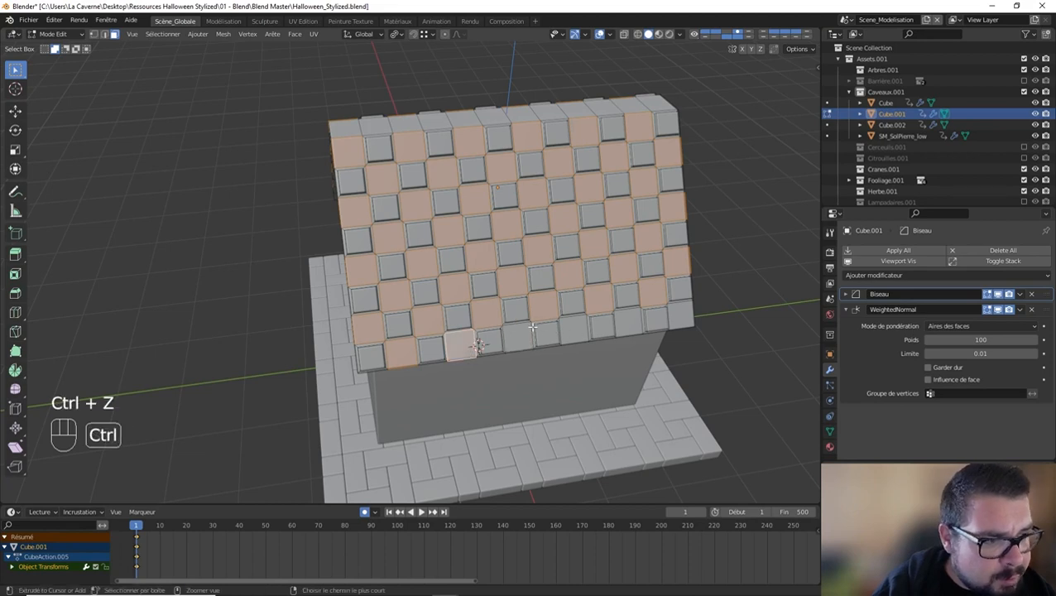
{"action": "left_click", "coordinate": [530, 333], "text": "shift"}
{"action": "left_click", "coordinate": [627, 322], "text": "shift"}
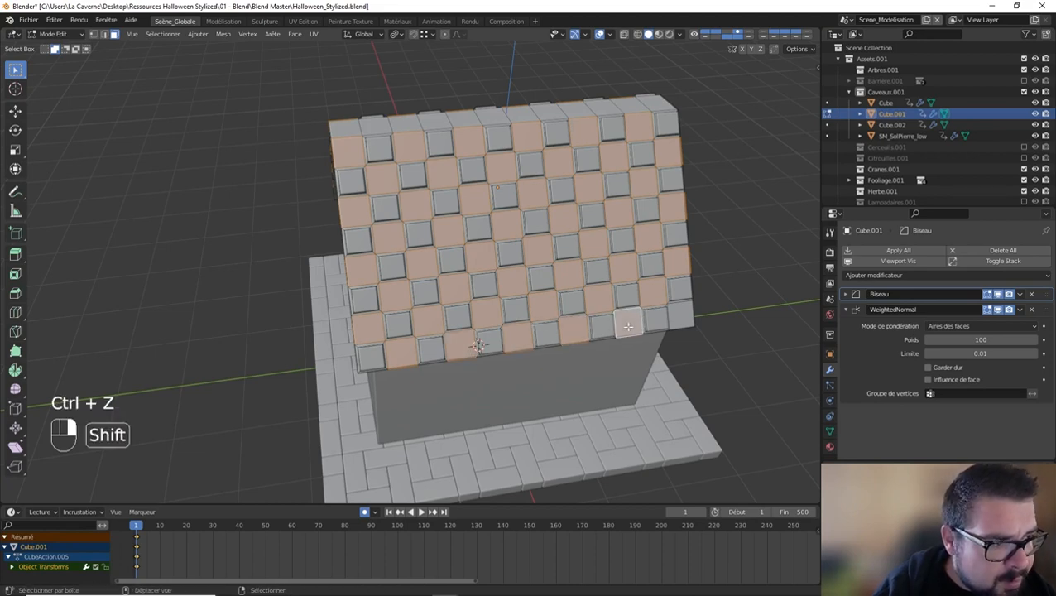
{"action": "left_click", "coordinate": [678, 315], "text": "shift"}
{"action": "middle_click_drag", "start_coordinate": [693, 269], "coordinate": [697, 209]}
{"action": "key", "text": "o"}
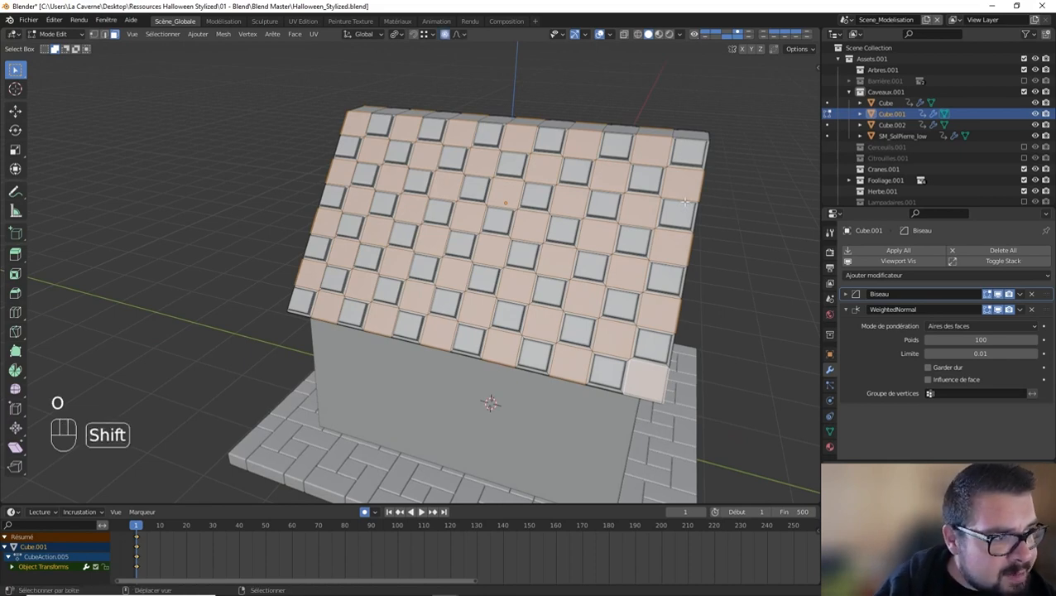
{"action": "left_click", "coordinate": [610, 199]}
{"action": "key", "text": "ctrl+z"}
{"action": "key", "text": "ctrl+z"}
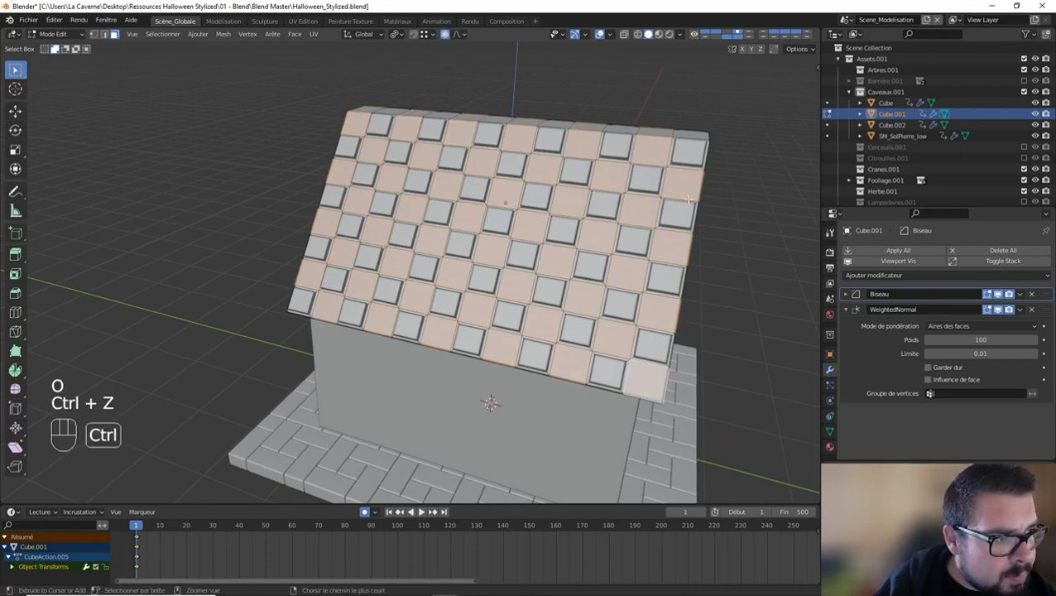
Step: Inset the selected flat tile faces on both roof slopes by about 0.025 m
{"action": "middle_click_drag", "start_coordinate": [702, 198], "coordinate": [670, 202]}
{"action": "key", "text": "i"}
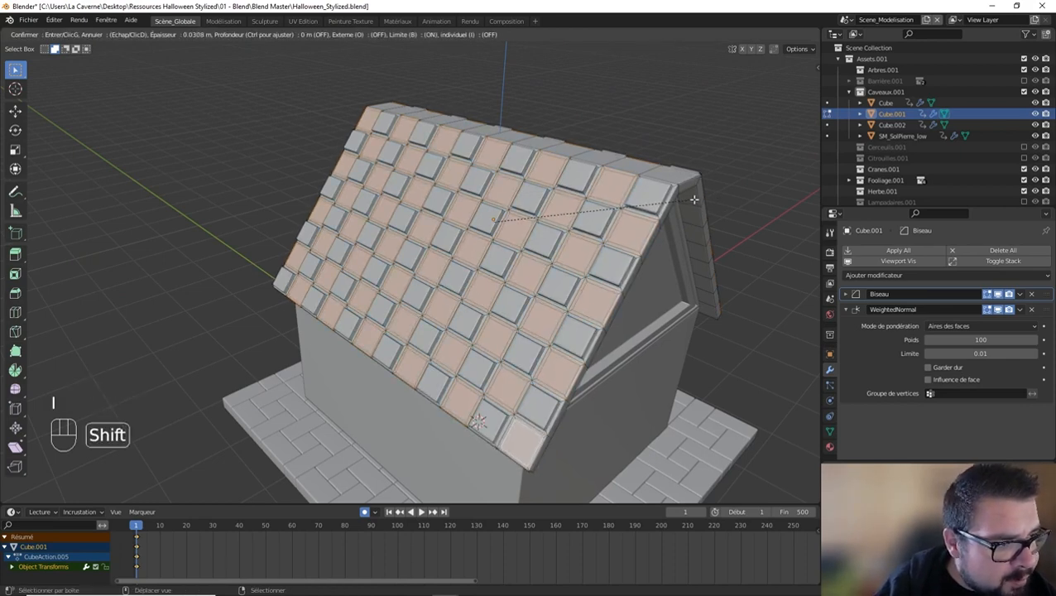
{"action": "left_click", "coordinate": [684, 201]}
Step: Try to extrude the inset flat tile faces along their normals, return to Object Mode and deselect the roof
{"action": "middle_click_drag", "start_coordinate": [684, 201], "coordinate": [662, 197]}
{"action": "key", "text": "z"}
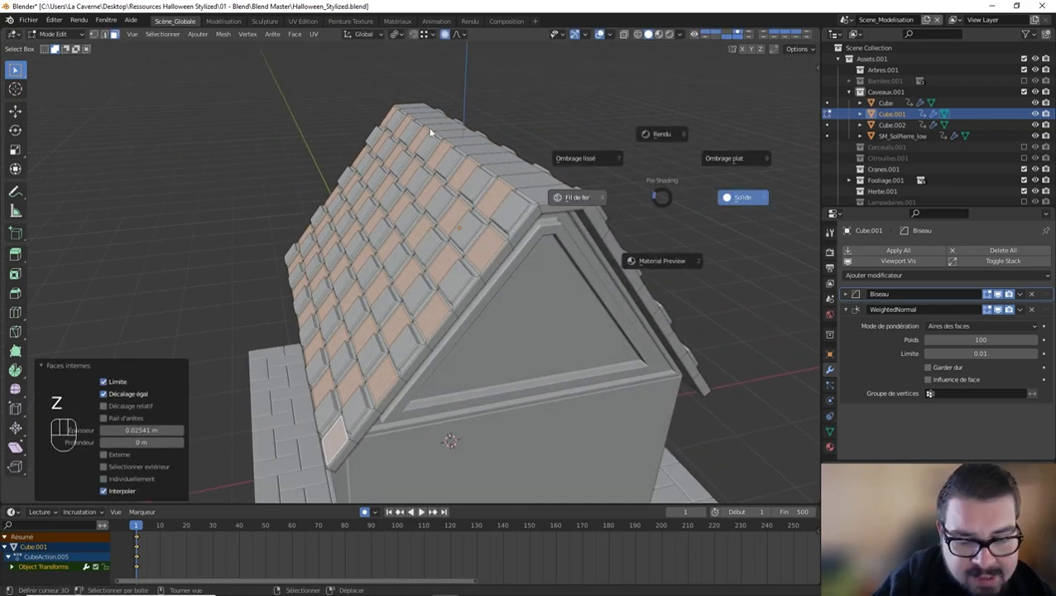
{"action": "right_click", "coordinate": [429, 129]}
{"action": "key", "text": "e"}
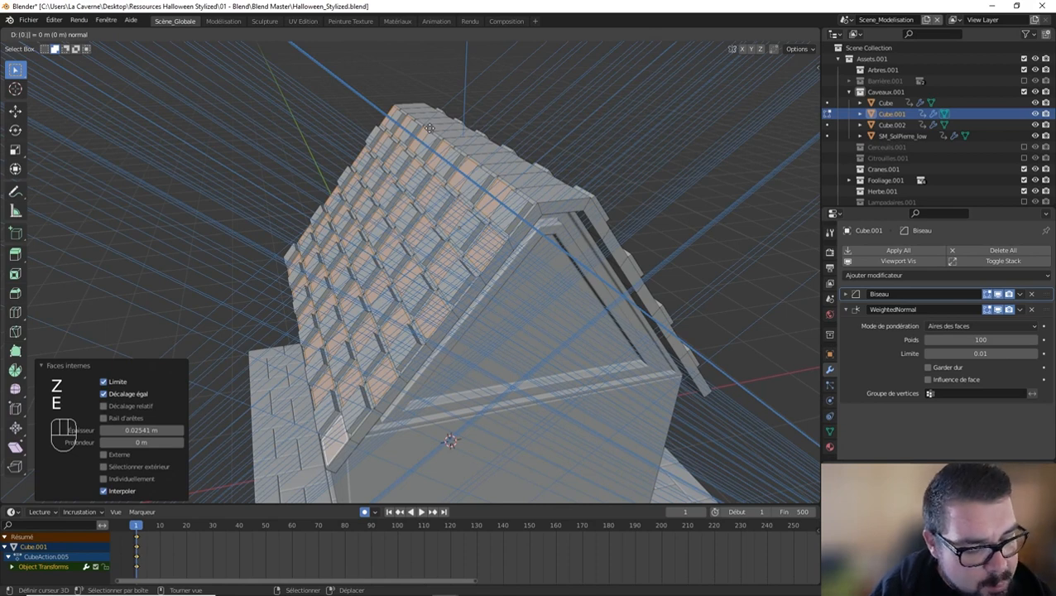
{"action": "right_click", "coordinate": [430, 131]}
{"action": "key", "text": "Tab"}
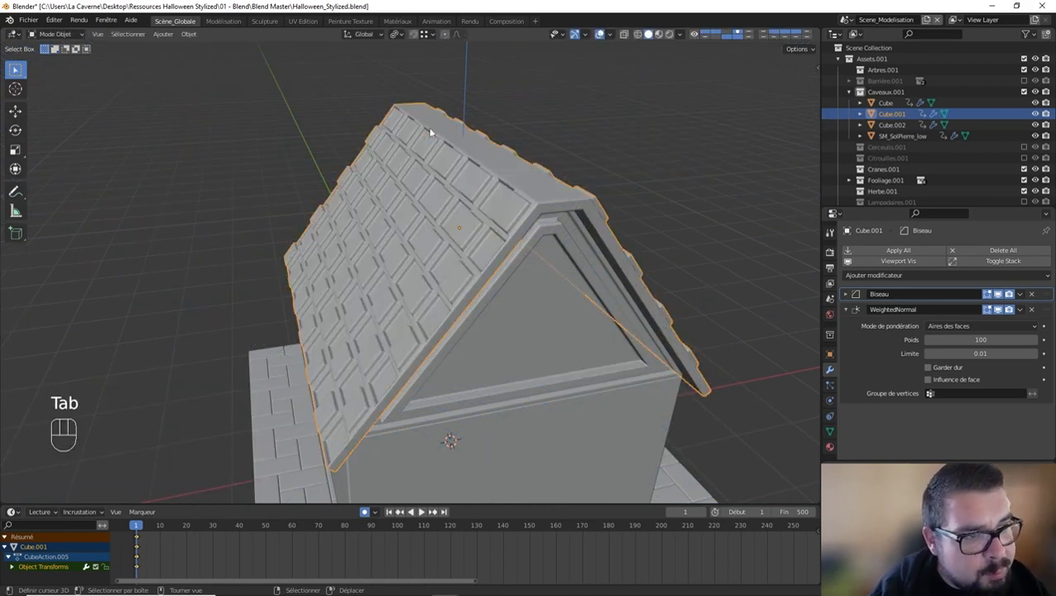
{"action": "middle_click_drag", "start_coordinate": [430, 131], "coordinate": [450, 124]}
{"action": "key", "text": "a"}
{"action": "left_click", "coordinate": [577, 176]}
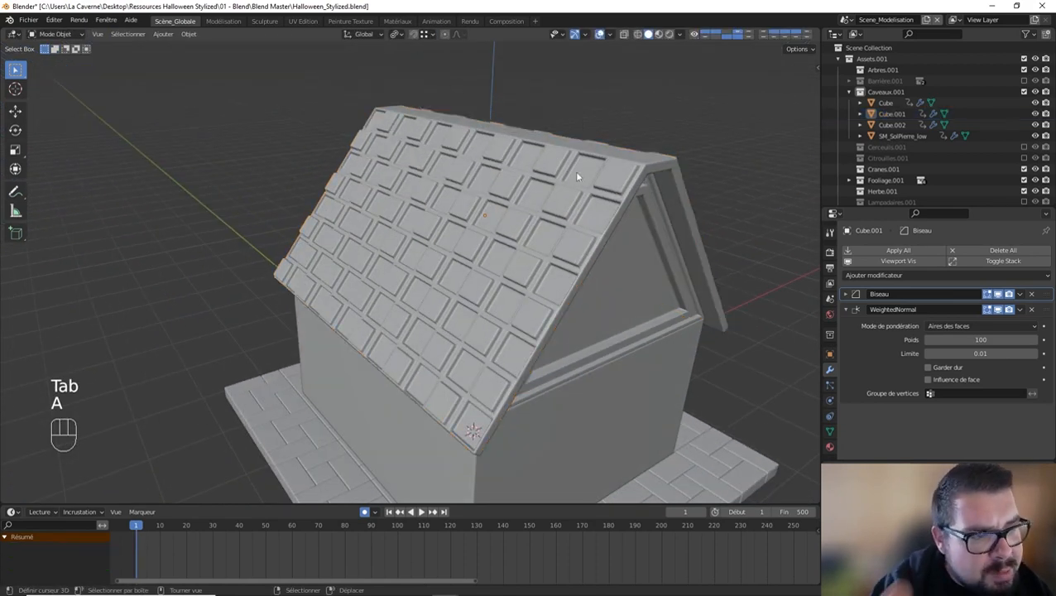
Step: Select the whole strip of top faces along the roof ridge in Edit Mode and inset it by about 0.061 m
{"action": "middle_click_drag", "start_coordinate": [577, 176], "coordinate": [498, 187]}
{"action": "key", "text": "Tab"}
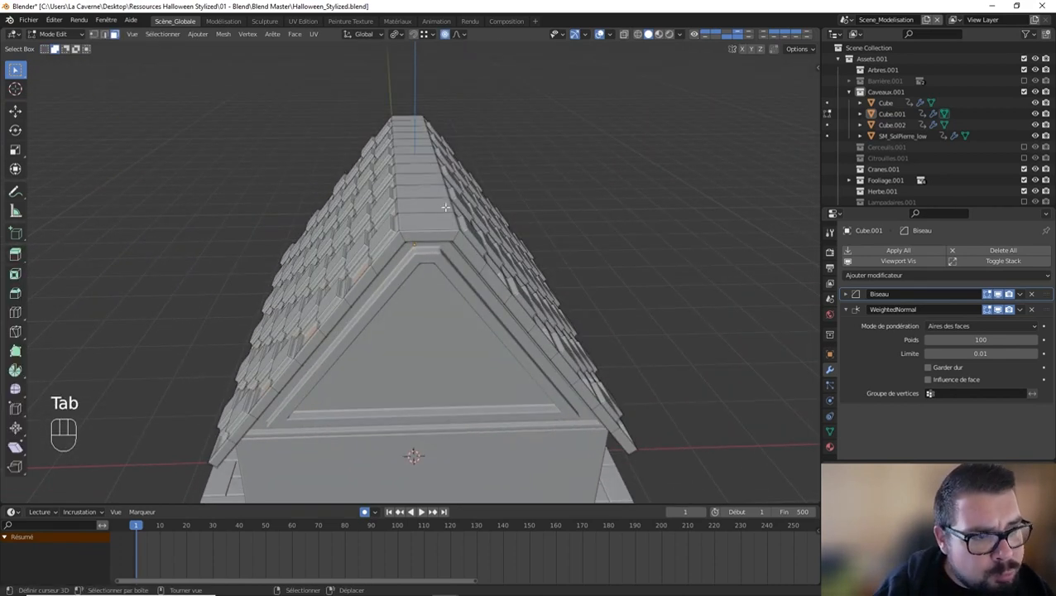
{"action": "left_click", "coordinate": [433, 221]}
{"action": "middle_click_drag", "start_coordinate": [441, 153], "coordinate": [418, 121]}
{"action": "left_click", "coordinate": [418, 121], "text": "ctrl"}
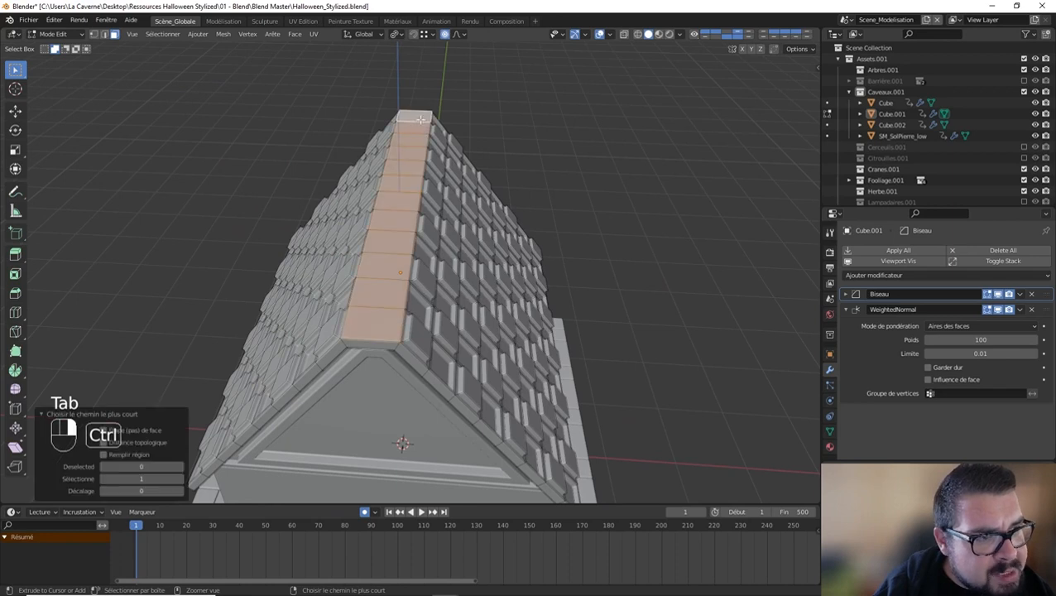
{"action": "key", "text": "ctrl+b"}
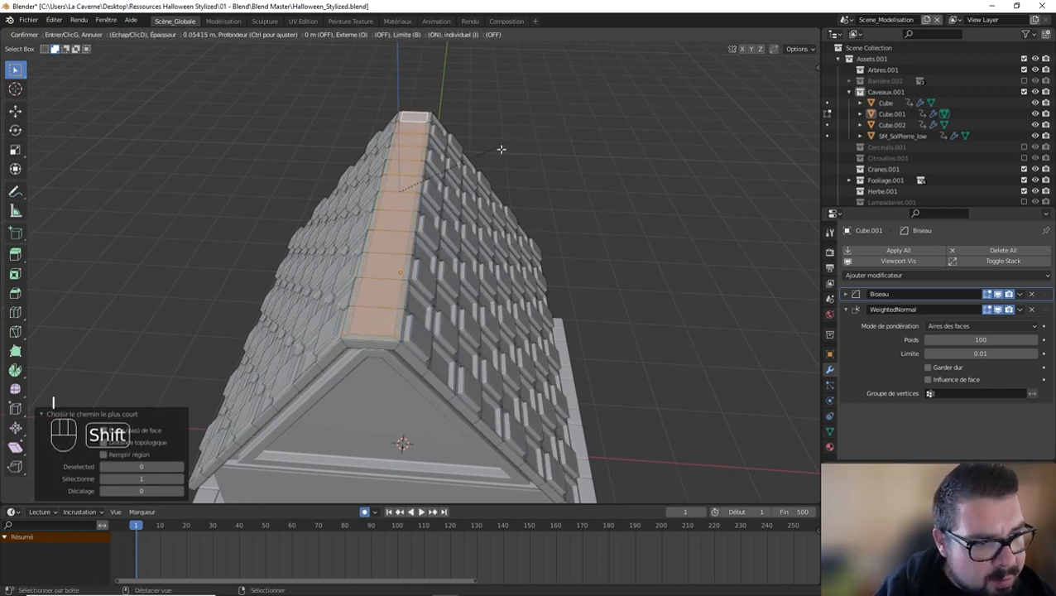
{"action": "left_click", "coordinate": [501, 147]}
Step: Extrude the inset ridge strip upward about 0.124 m along the global Z axis
{"action": "key", "text": "e"}
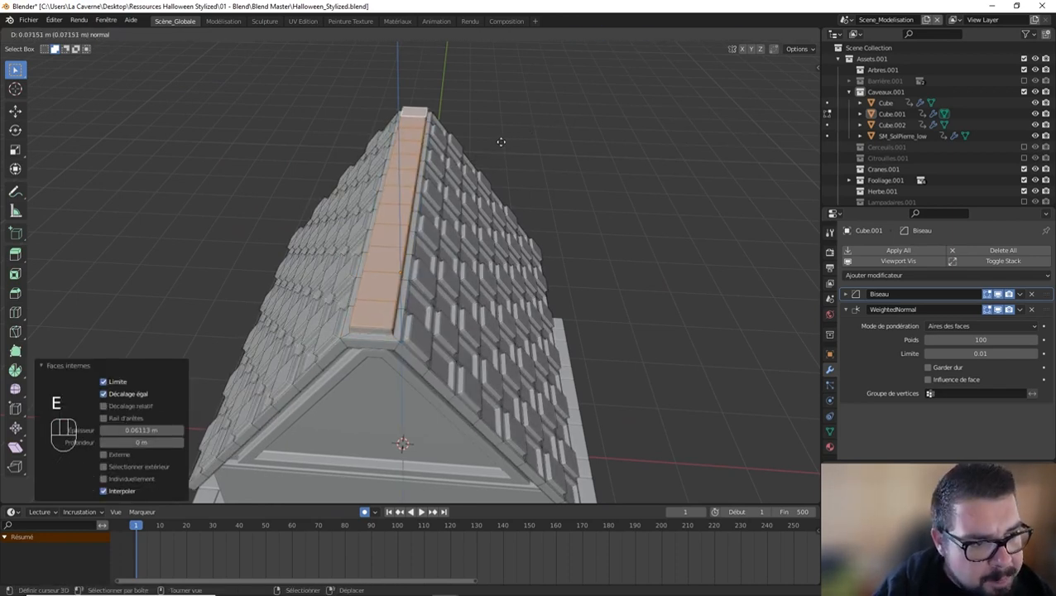
{"action": "key", "text": "z"}
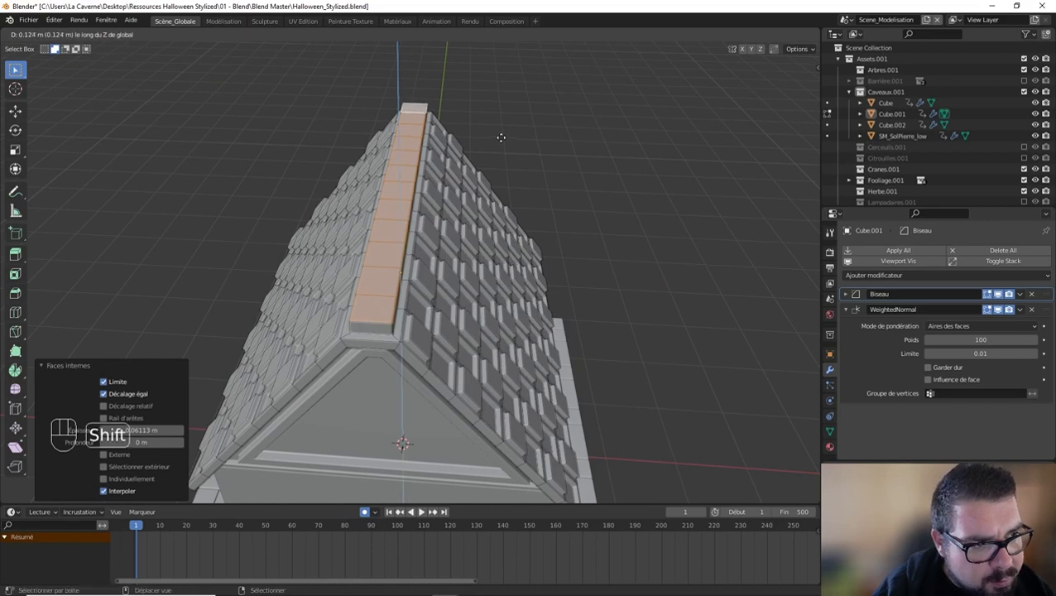
{"action": "left_click", "coordinate": [501, 137]}
{"action": "middle_click_drag", "start_coordinate": [502, 146], "coordinate": [523, 125]}
{"action": "key", "text": "s"}
{"action": "key", "text": "x"}
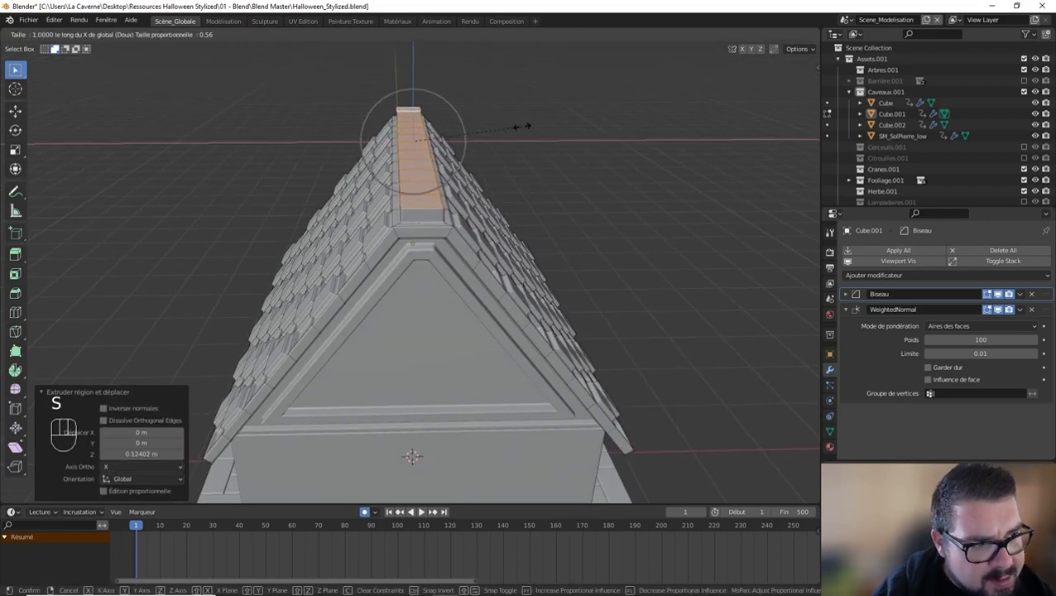
{"action": "right_click", "coordinate": [520, 128]}
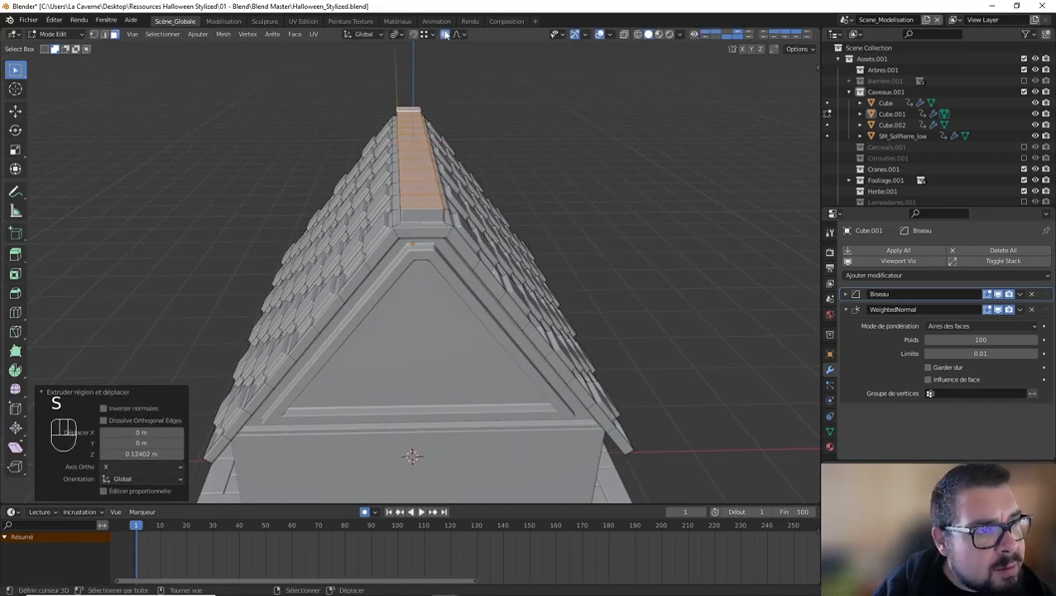
Step: Turn off proportional editing, scale the raised ridge faces to about 0.357 along X, and return to Object Mode
{"action": "key", "text": "s"}
{"action": "key", "text": "x"}
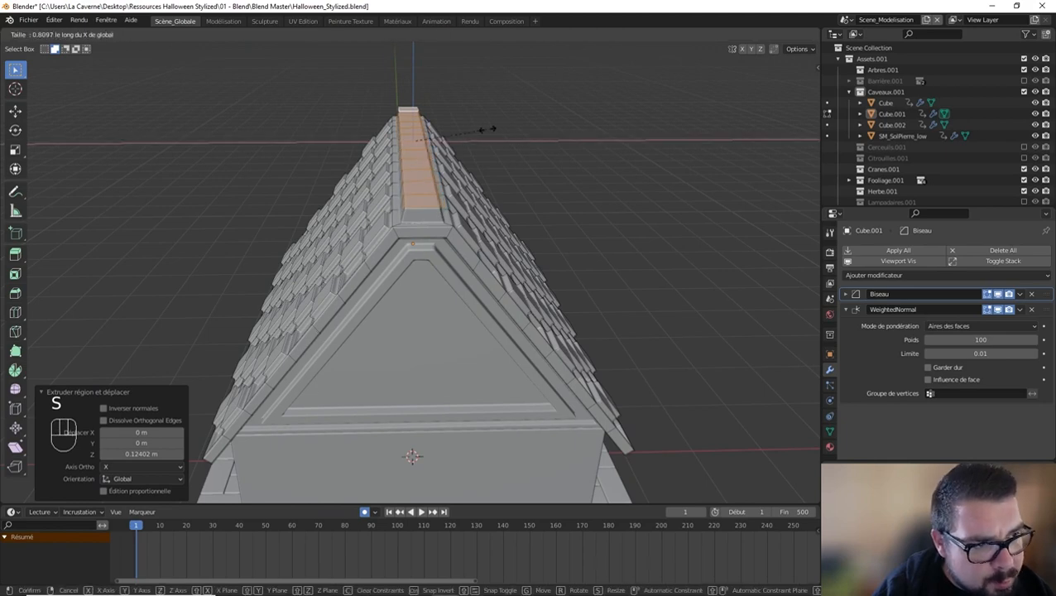
{"action": "left_click", "coordinate": [443, 126]}
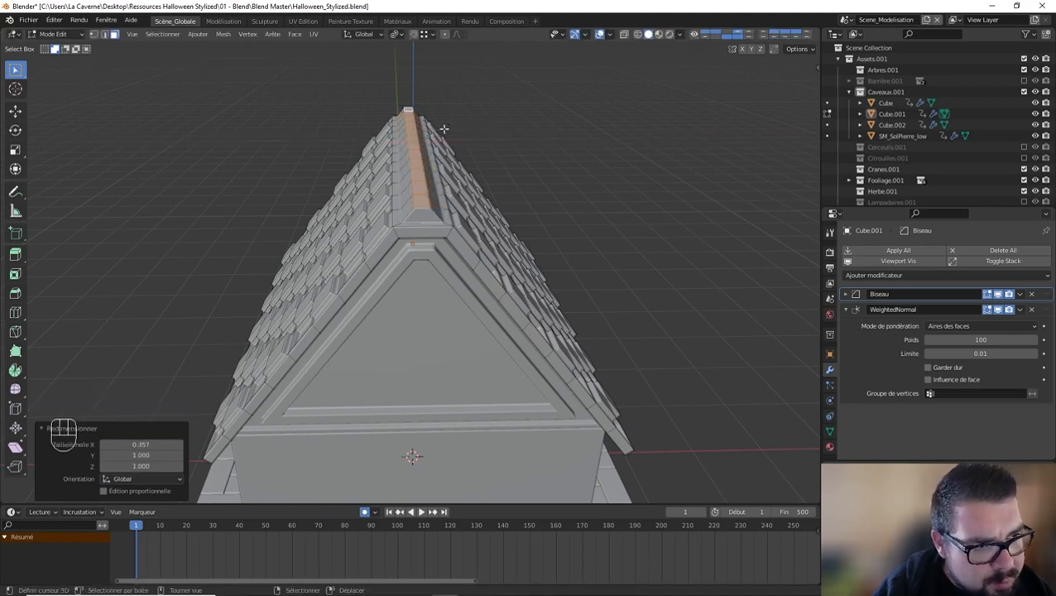
{"action": "key", "text": "Tab"}
{"action": "middle_click_drag", "start_coordinate": [486, 150], "coordinate": [485, 127]}
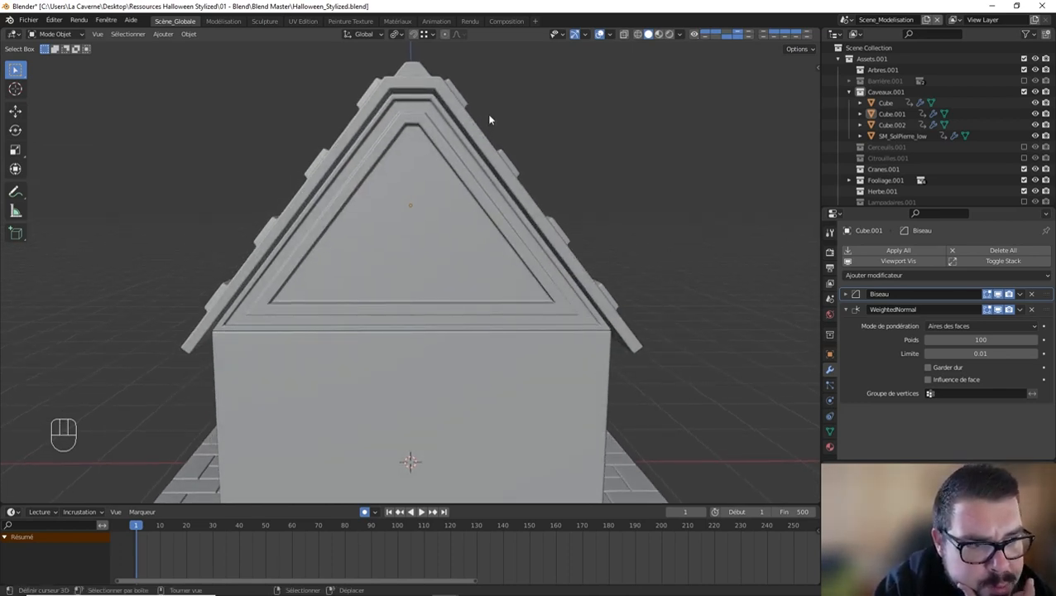
Step: Select the bottom front edge of the triangular gable piece in Edit Mode and snap the 3D cursor to it
{"action": "middle_click_drag", "start_coordinate": [443, 286], "coordinate": [445, 262]}
{"action": "left_click", "coordinate": [438, 264]}
{"action": "key", "text": "Tab"}
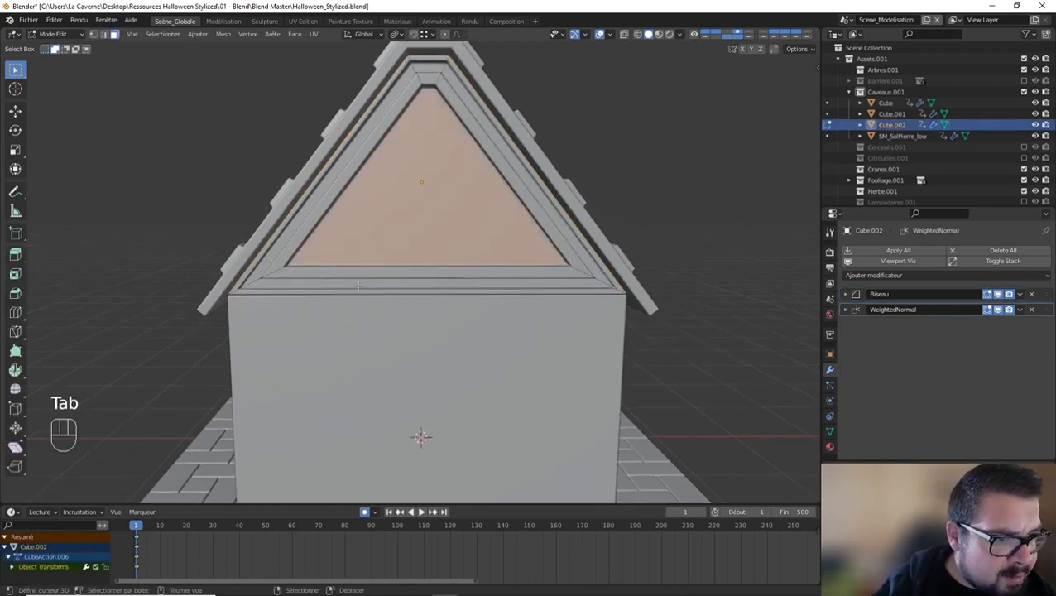
{"action": "key", "text": "2"}
{"action": "left_click", "coordinate": [411, 291]}
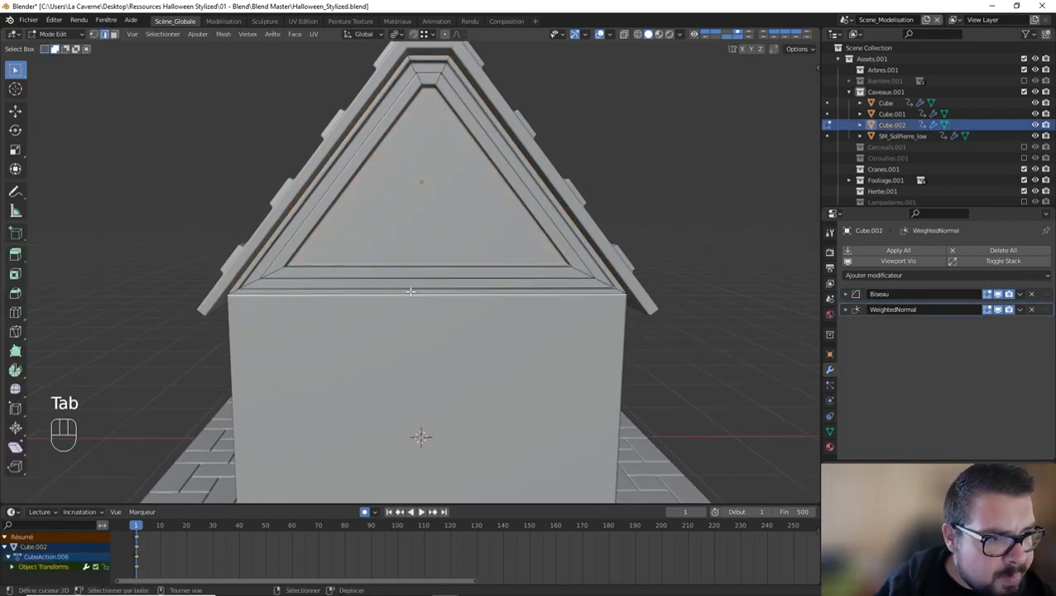
{"action": "key", "text": "shift+s"}
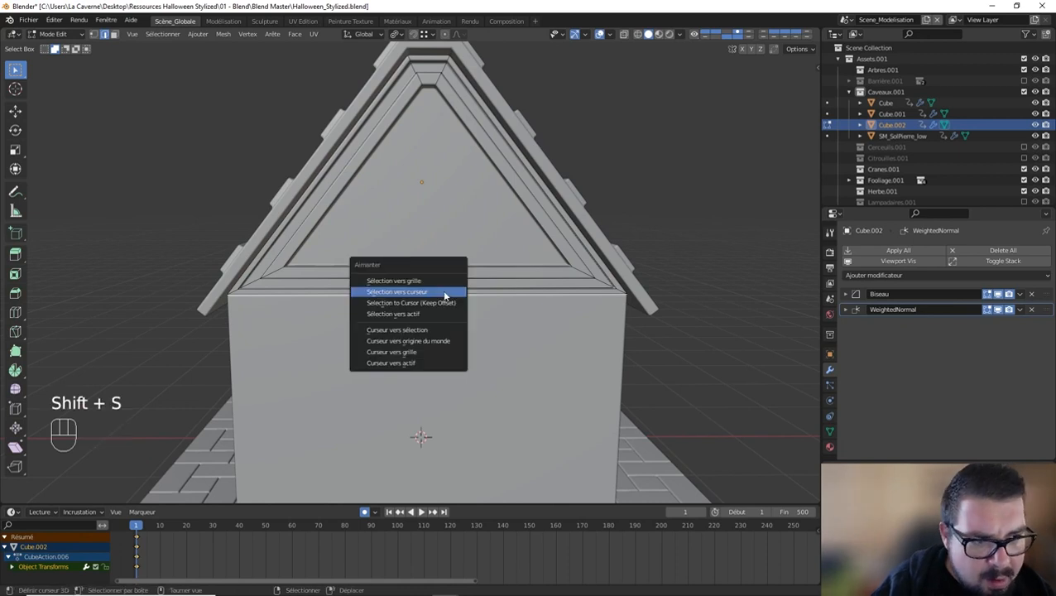
{"action": "left_click", "coordinate": [415, 330]}
Step: Return to Object Mode and add a 2 m cube at the 3D cursor on the gable's bottom edge
{"action": "key", "text": "Tab"}
{"action": "key", "text": "shift+a"}
{"action": "mouse_move", "coordinate": [439, 280]}
{"action": "left_click", "coordinate": [486, 280]}
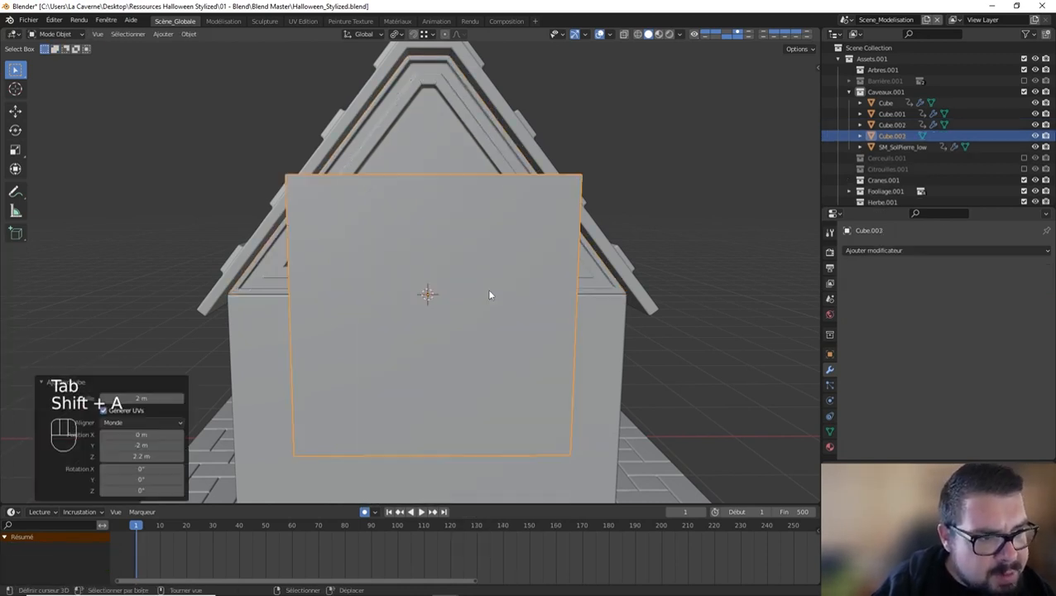
Step: Flatten the new cube into a beam by scaling it to 0.1 along Z and 0.2 along Y
{"action": "type", "text": "sz0"}
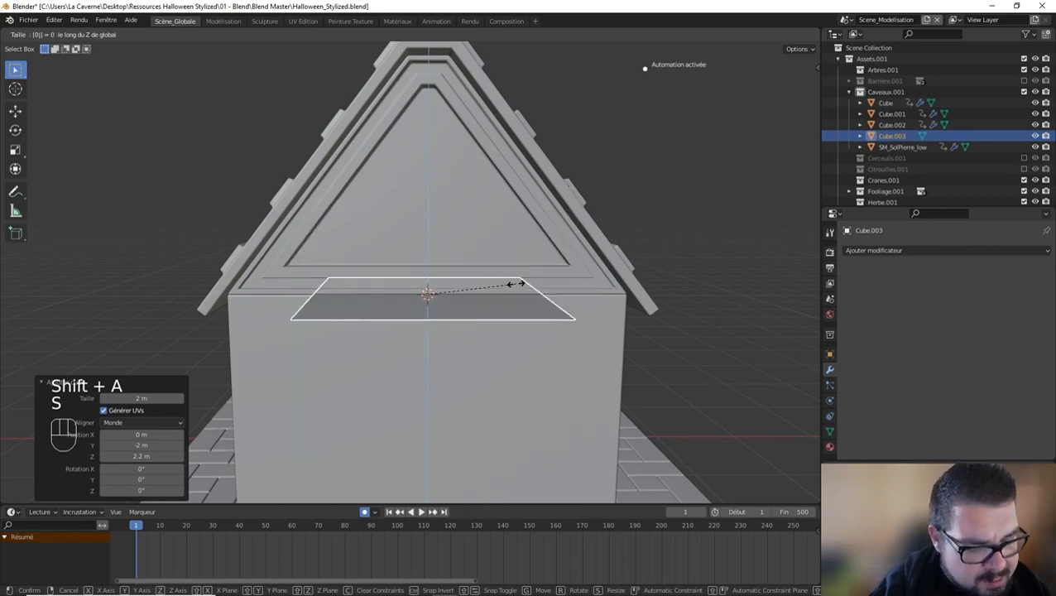
{"action": "type", "text": ".1"}
{"action": "key", "text": "Return"}
{"action": "key", "text": "s"}
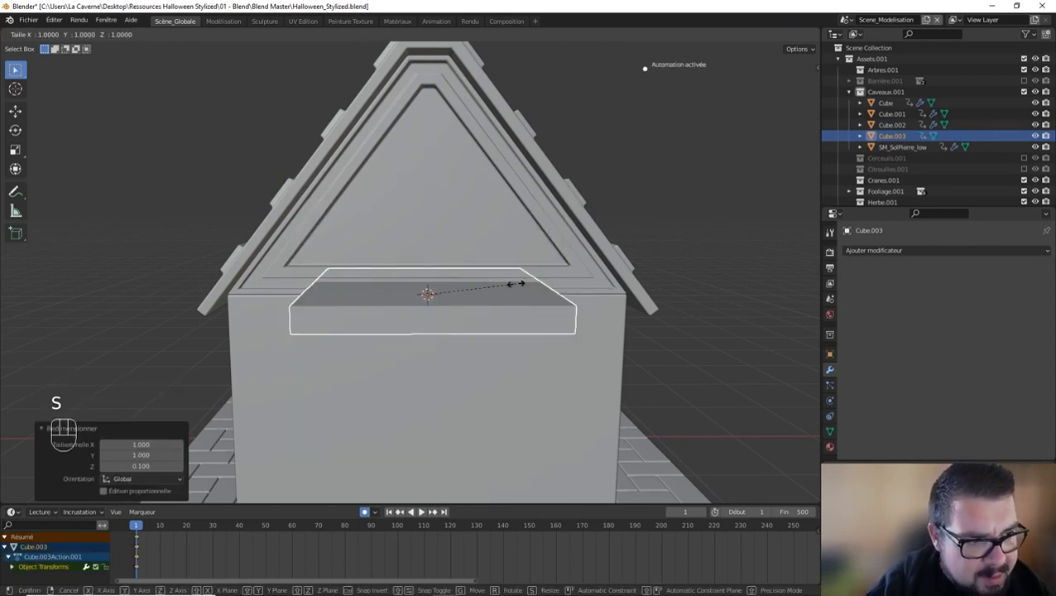
{"action": "type", "text": "y.2"}
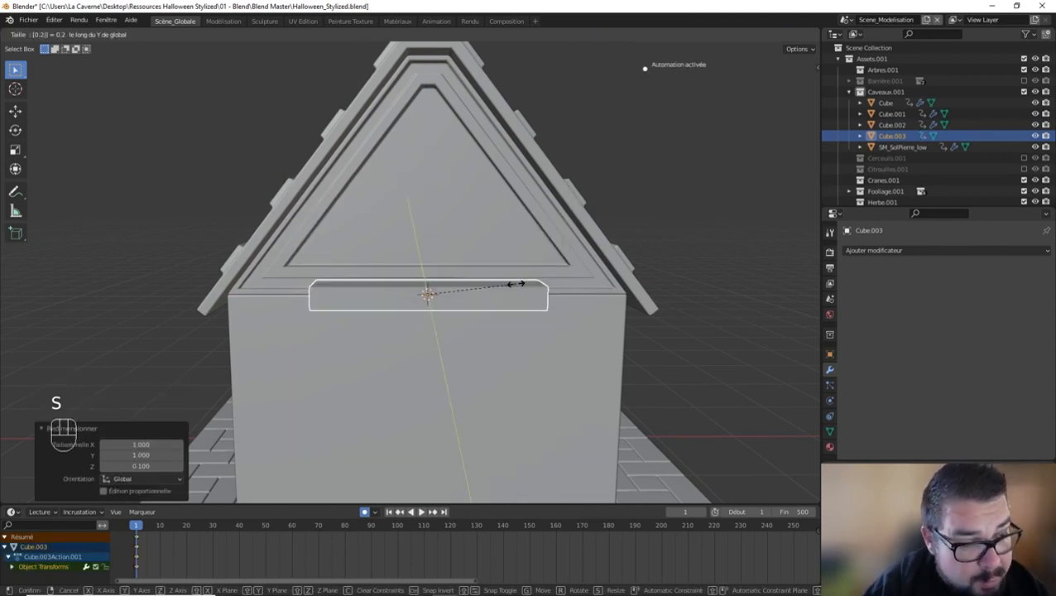
{"action": "key", "text": "Return"}
Step: Lengthen the beam to about 1.44 times along X and scale its depth by 0.5 along Y
{"action": "middle_click_drag", "start_coordinate": [514, 282], "coordinate": [477, 303]}
{"action": "key", "text": "s"}
{"action": "key", "text": "x"}
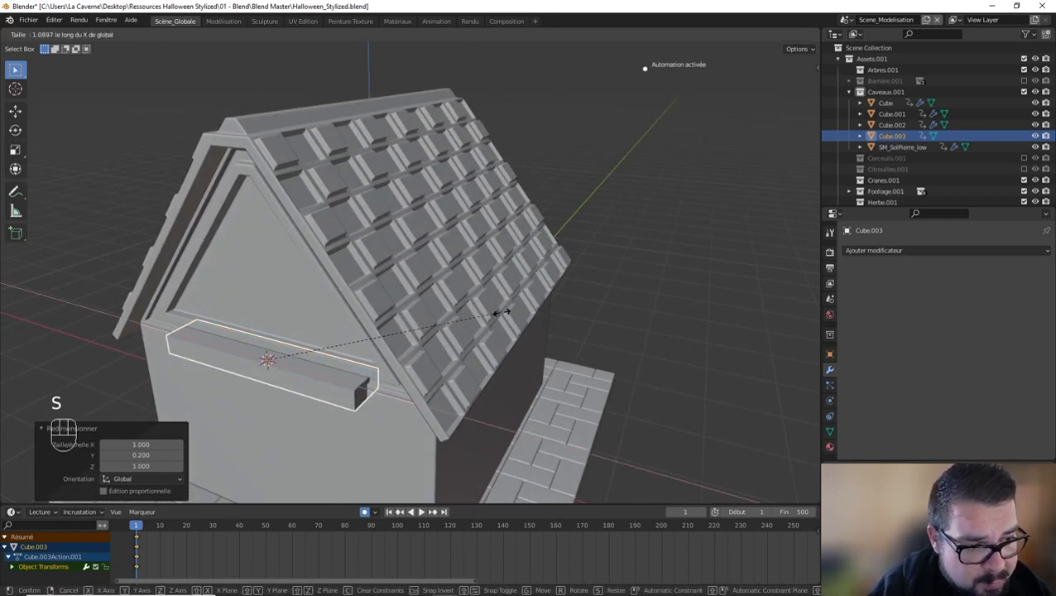
{"action": "left_click", "coordinate": [582, 336]}
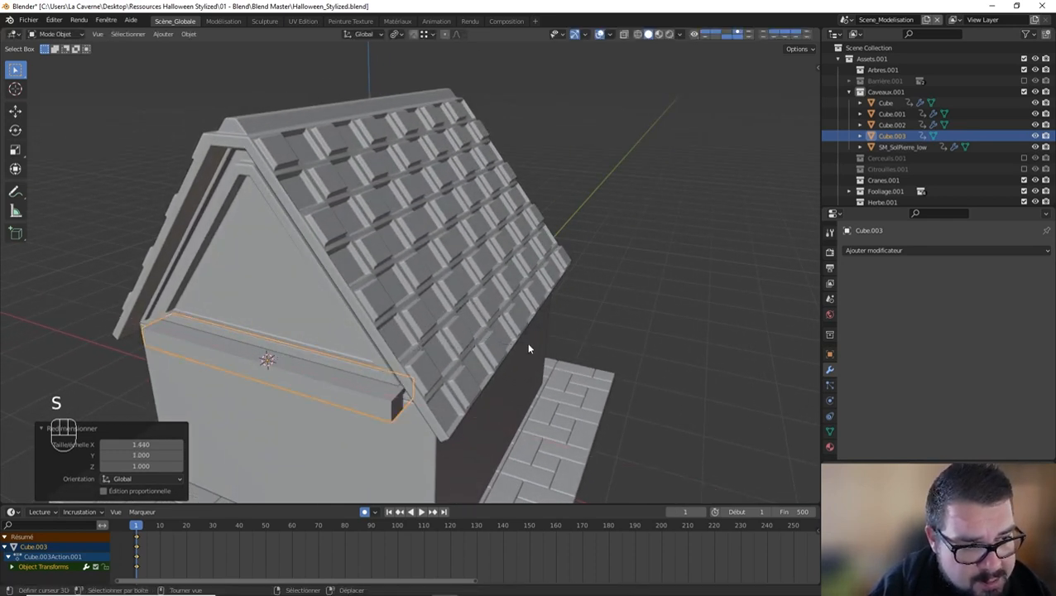
{"action": "middle_click_drag", "start_coordinate": [527, 341], "coordinate": [544, 319]}
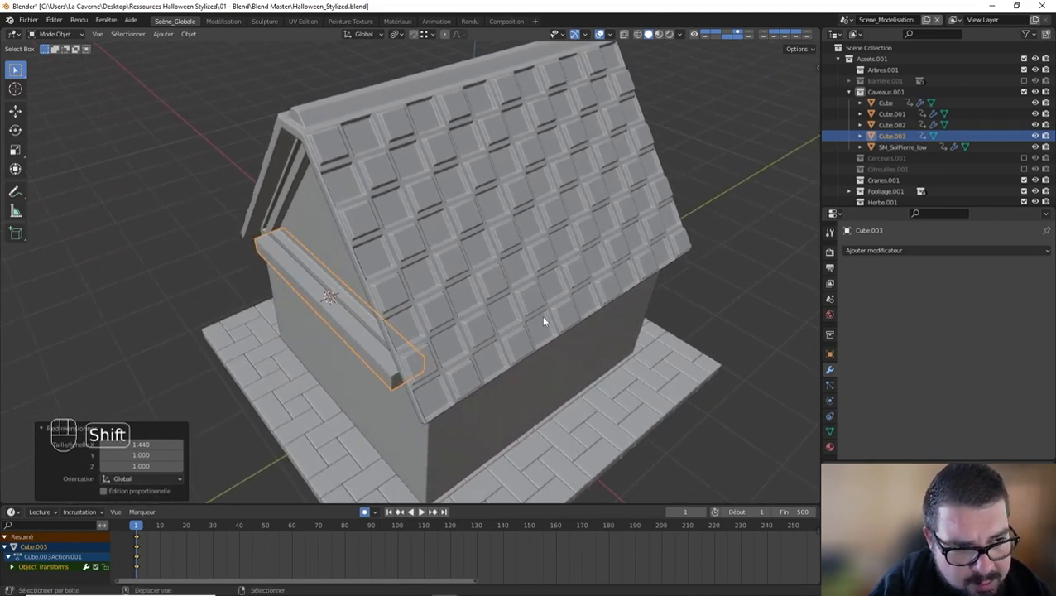
{"action": "scroll", "coordinate": [498, 315], "scroll_direction": "up", "scroll_amount": 3}
{"action": "key", "text": "s"}
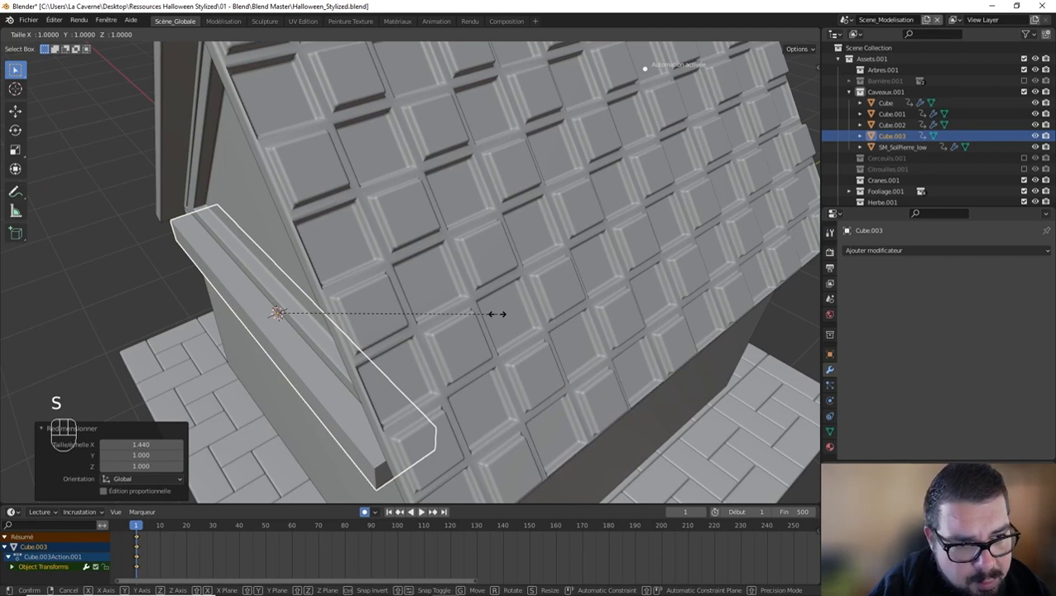
{"action": "type", "text": "xy0.5"}
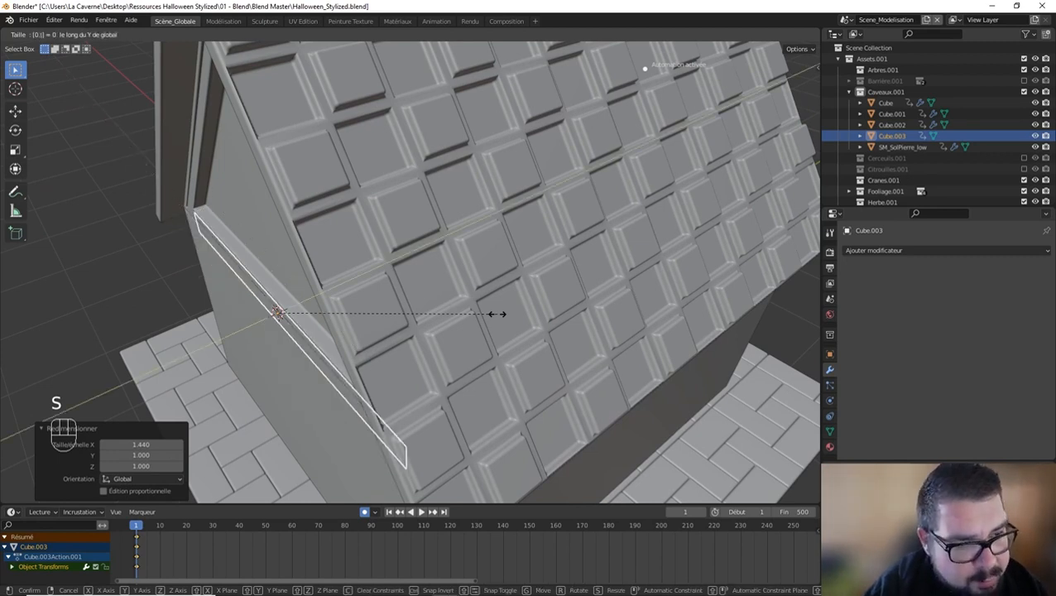
{"action": "key", "text": "Return"}
Step: Move the beam outward from the front wall by about 0.127 m along Y
{"action": "key", "text": "g"}
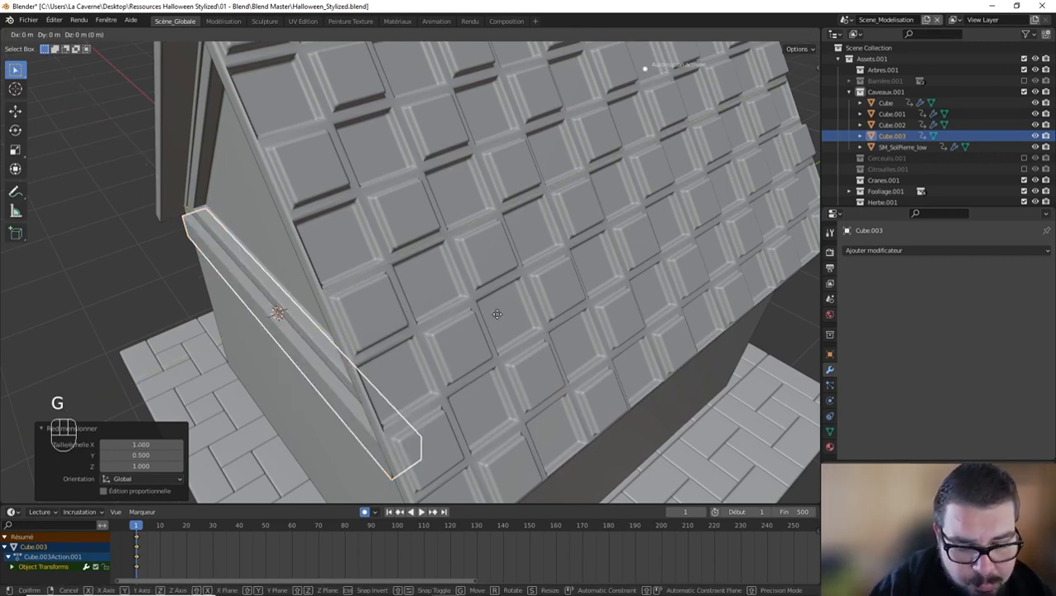
{"action": "key", "text": "y"}
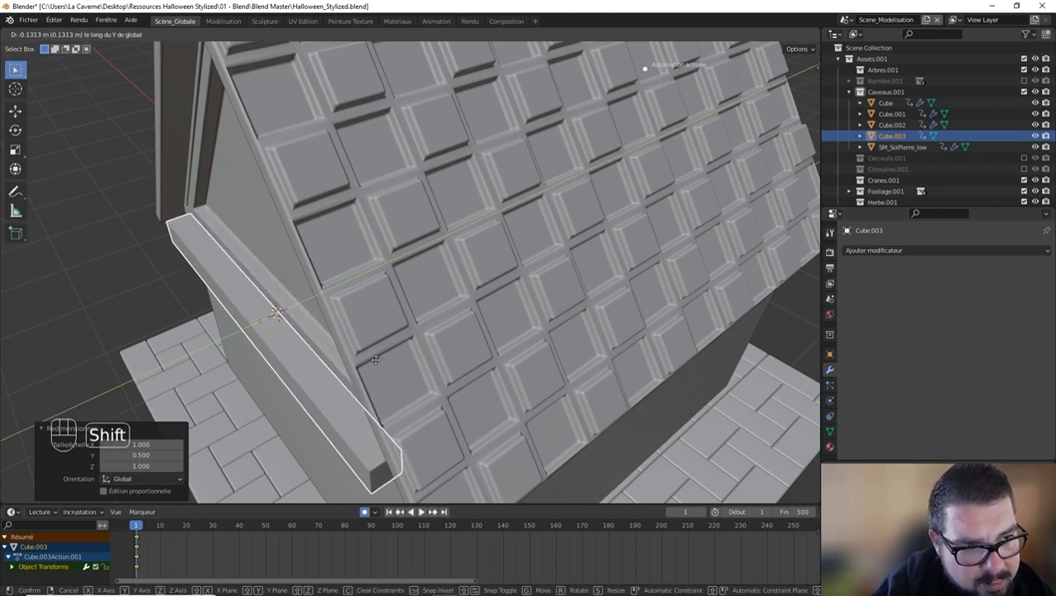
{"action": "left_click", "coordinate": [284, 341]}
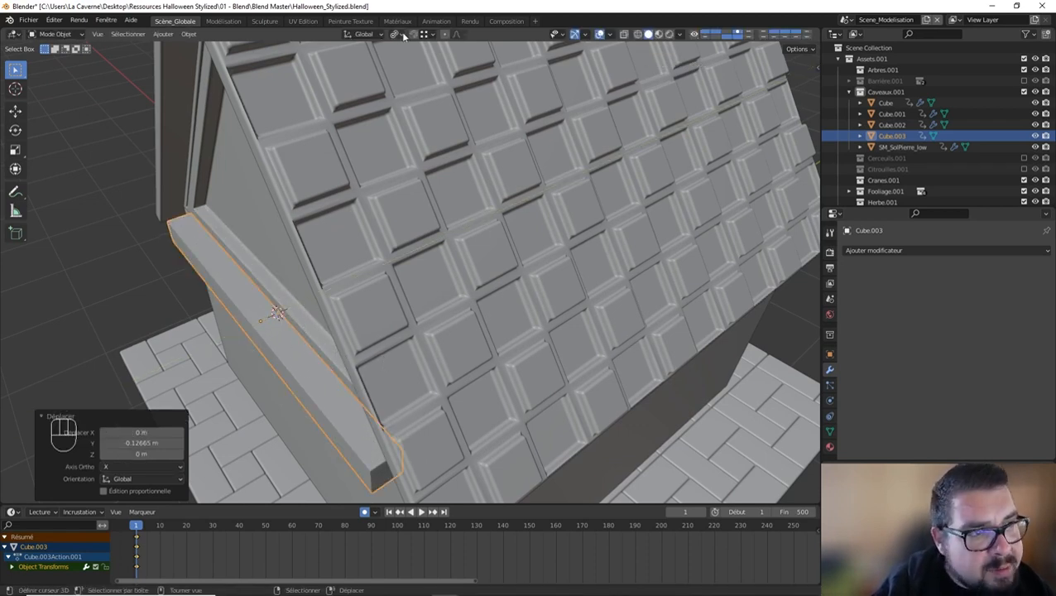
Step: Enable snapping and move the beam along Y to snap it against the crypt's front wall below the gable
{"action": "key", "text": "g"}
{"action": "key", "text": "y"}
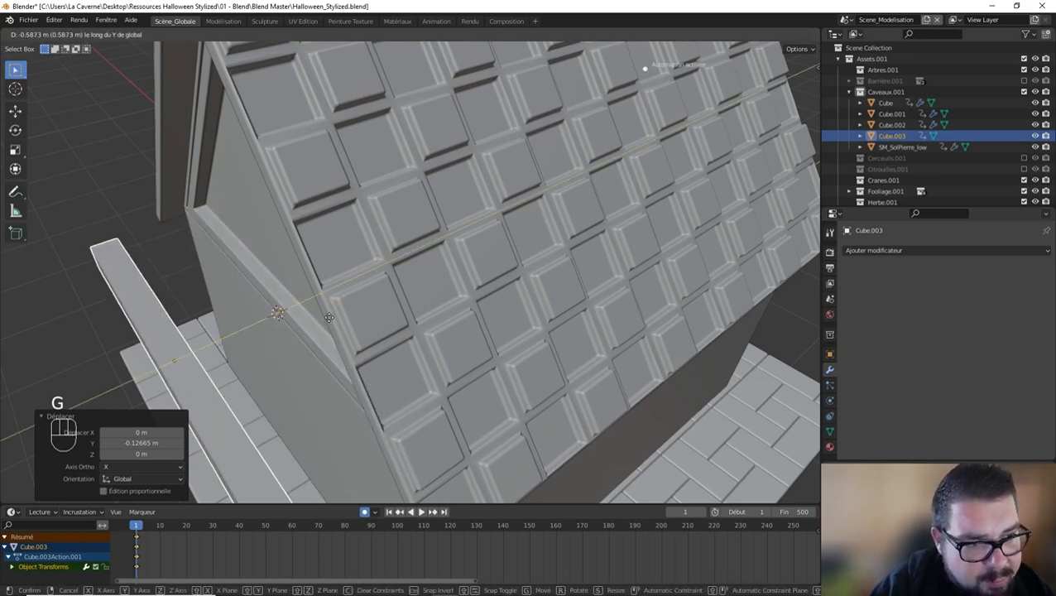
{"action": "left_click", "coordinate": [344, 374]}
{"action": "middle_click_drag", "start_coordinate": [353, 347], "coordinate": [729, 368]}
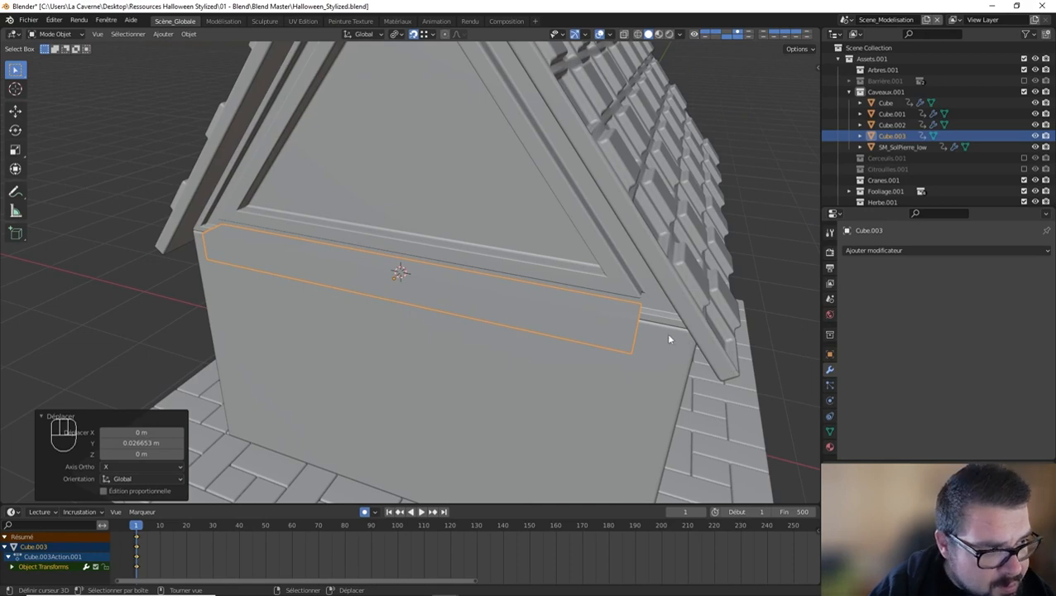
{"action": "middle_click_drag", "start_coordinate": [662, 337], "coordinate": [674, 313]}
{"action": "key", "text": "g"}
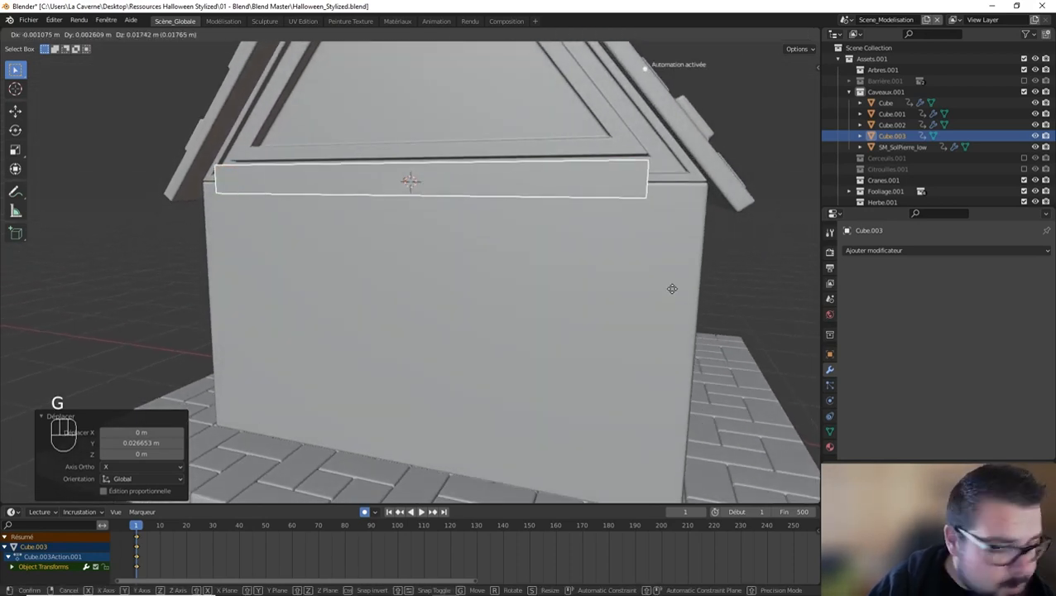
{"action": "key", "text": "y"}
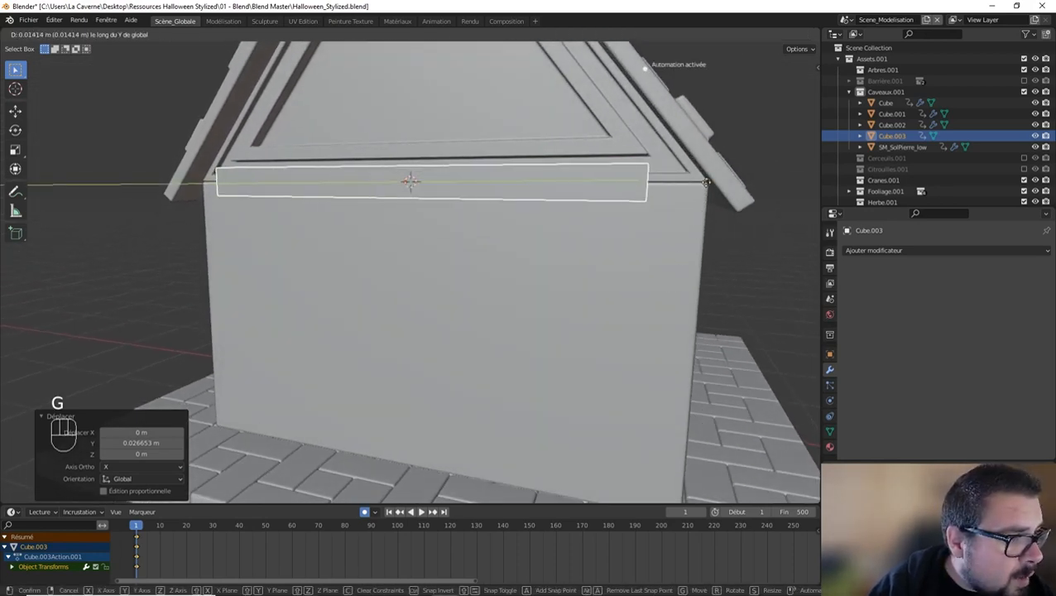
{"action": "left_click", "coordinate": [695, 207]}
Step: Apply the beam's scale and rotation in Object Mode
{"action": "middle_click_drag", "start_coordinate": [695, 207], "coordinate": [652, 246]}
{"action": "key", "text": "Tab"}
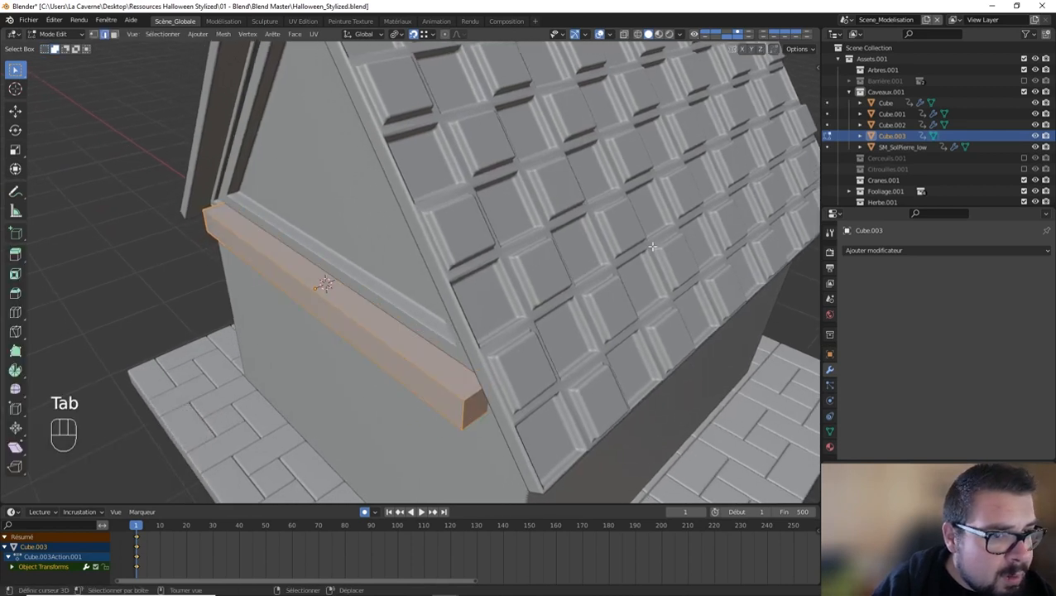
{"action": "key", "text": "Tab"}
{"action": "key", "text": "q"}
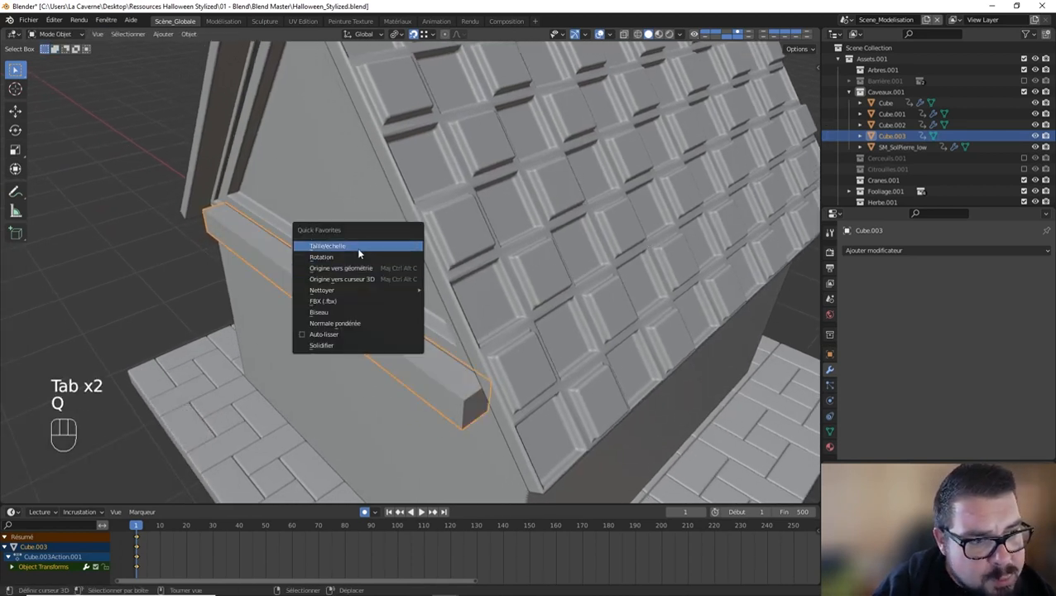
{"action": "left_click", "coordinate": [348, 245]}
{"action": "key", "text": "q"}
{"action": "key", "text": "q"}
{"action": "left_click", "coordinate": [323, 254]}
{"action": "key", "text": "Tab"}
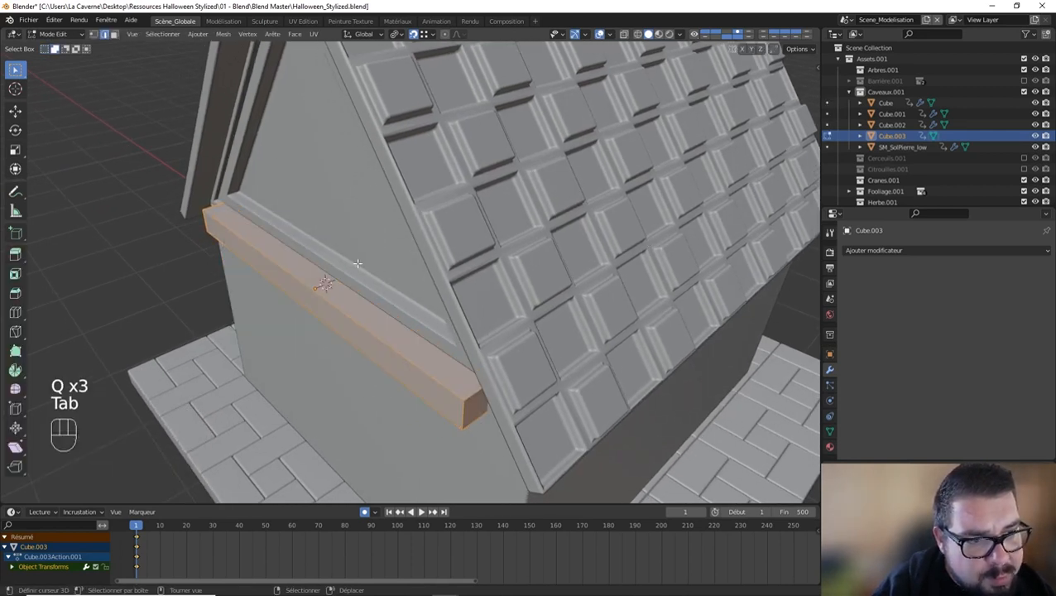
{"action": "key", "text": "Tab"}
Step: Add Bevel and Weighted Normal modifiers to the beam and enable Auto Smooth
{"action": "key", "text": "q"}
{"action": "left_click", "coordinate": [344, 304]}
{"action": "key", "text": "q"}
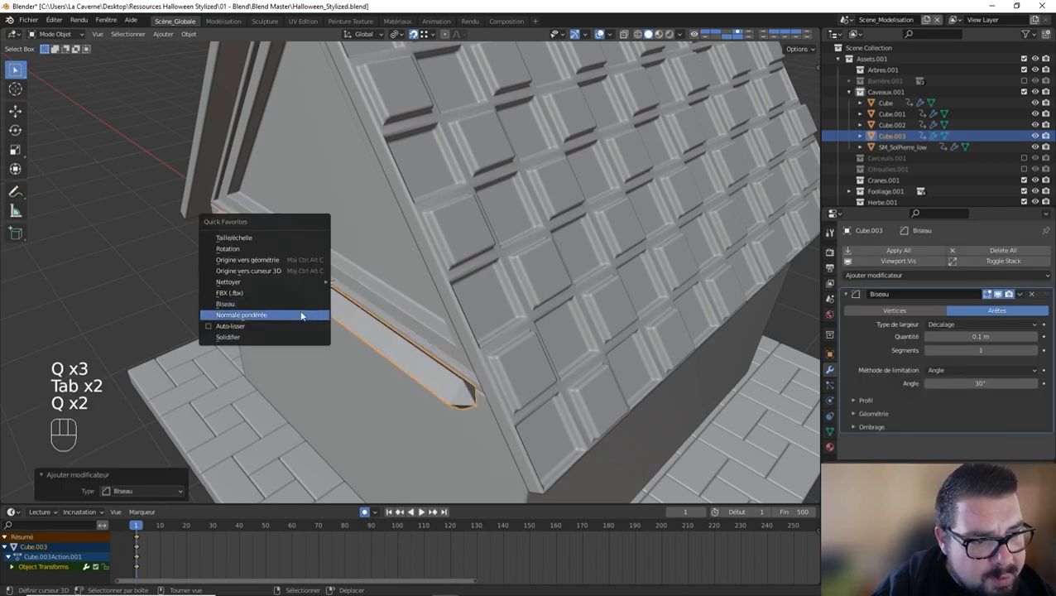
{"action": "left_click", "coordinate": [298, 316]}
{"action": "key", "text": "q"}
{"action": "left_click", "coordinate": [289, 329]}
Step: Set the beam's Bevel modifier to Absolute width type, 0.02 m amount and 2 segments
{"action": "left_click", "coordinate": [979, 324]}
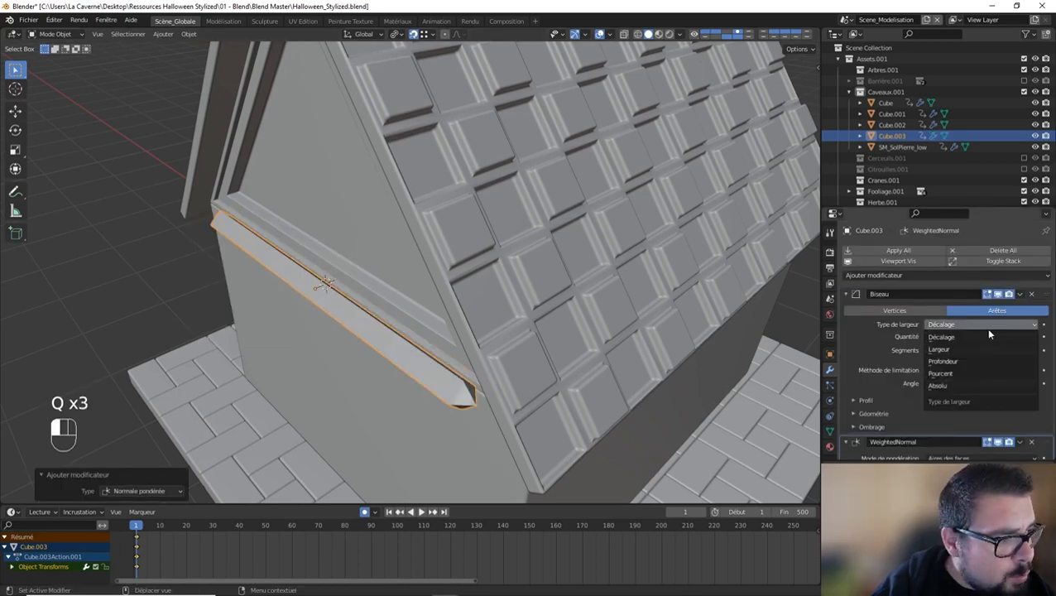
{"action": "left_click", "coordinate": [961, 386]}
{"action": "left_click", "coordinate": [977, 337]}
{"action": "type", "text": ".02"}
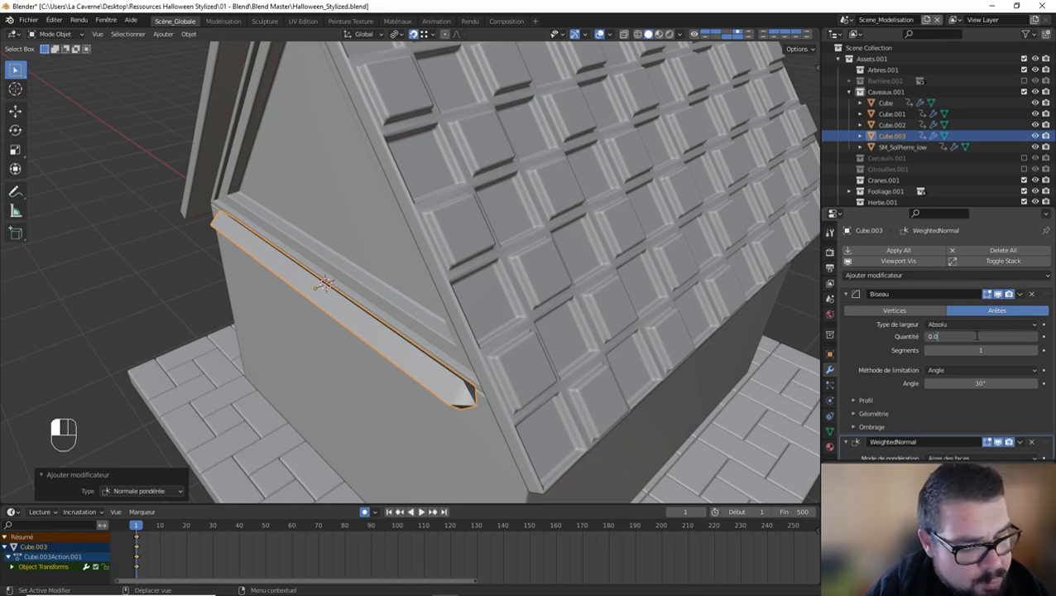
{"action": "key", "text": "Return"}
{"action": "left_click", "coordinate": [1035, 351]}
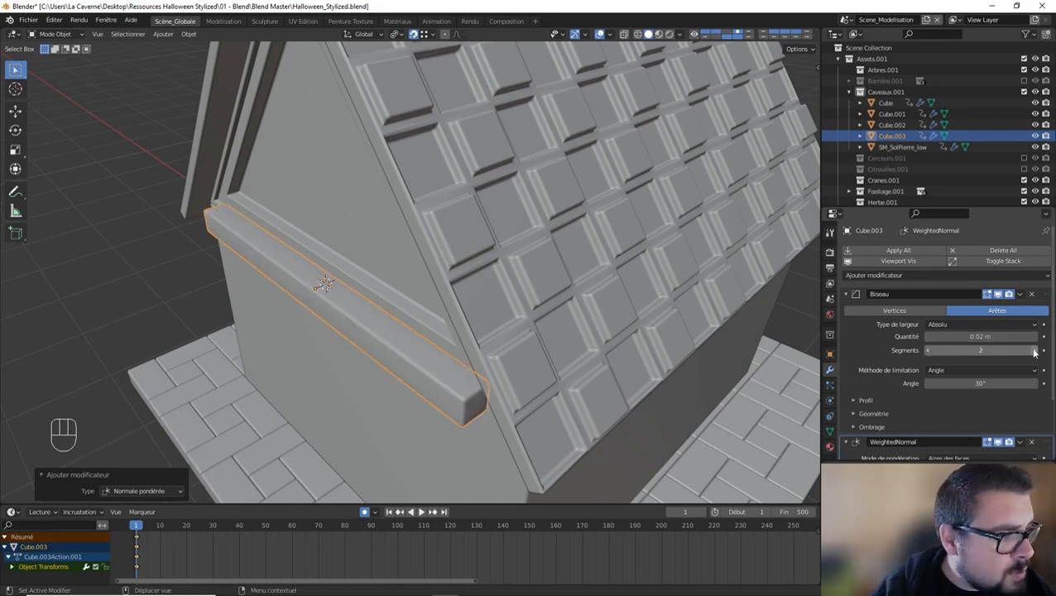
Step: Add 13 evenly spaced loop cuts across the beam's length in Edit Mode and bevel them about 0.048 m wide
{"action": "middle_click_drag", "start_coordinate": [420, 244], "coordinate": [495, 248]}
{"action": "key", "text": "Tab"}
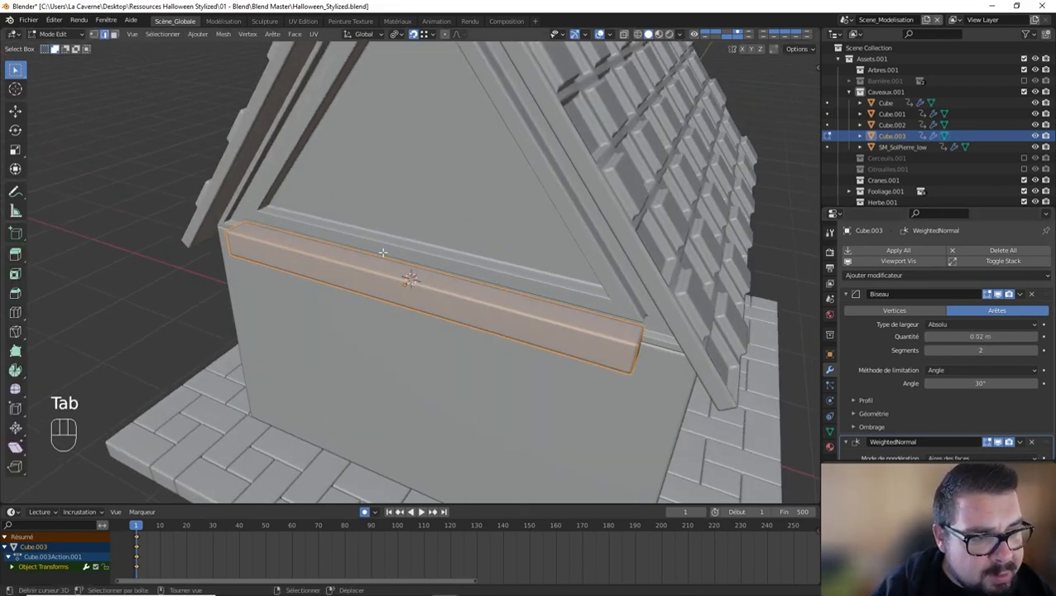
{"action": "middle_click_drag", "start_coordinate": [382, 252], "coordinate": [391, 259]}
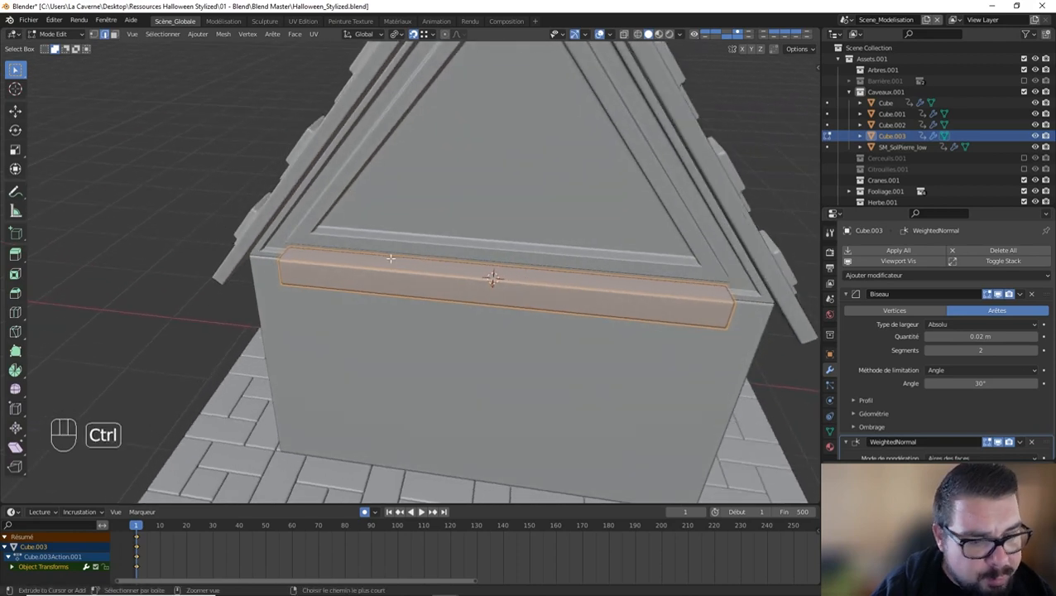
{"action": "key", "text": "ctrl+r"}
{"action": "scroll", "coordinate": [364, 259], "scroll_direction": "up", "scroll_amount": 7}
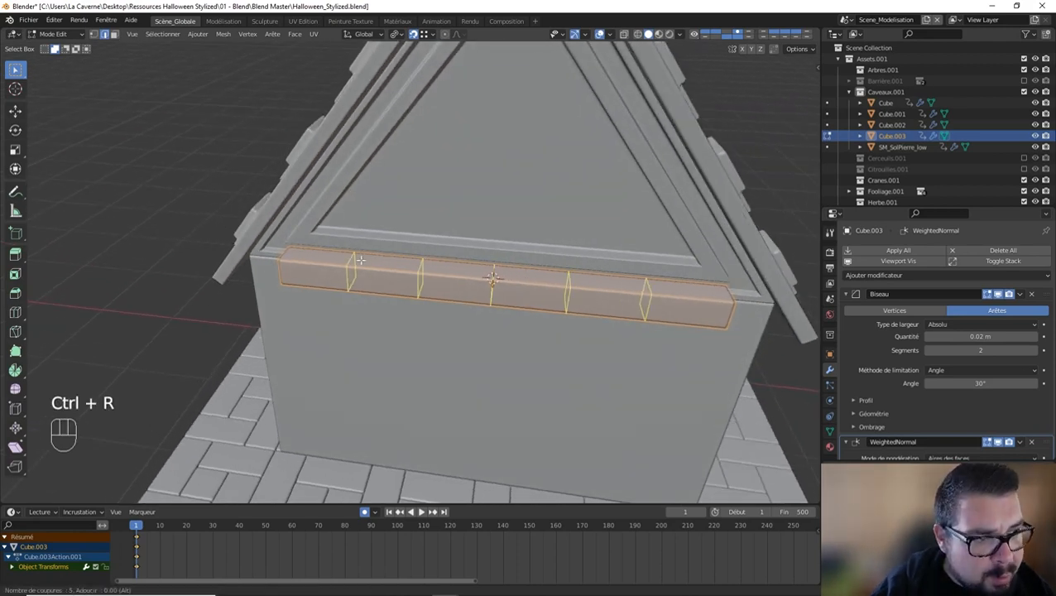
{"action": "scroll", "coordinate": [360, 260], "scroll_direction": "up", "scroll_amount": 5}
{"action": "left_click", "coordinate": [492, 278]}
{"action": "right_click", "coordinate": [491, 278]}
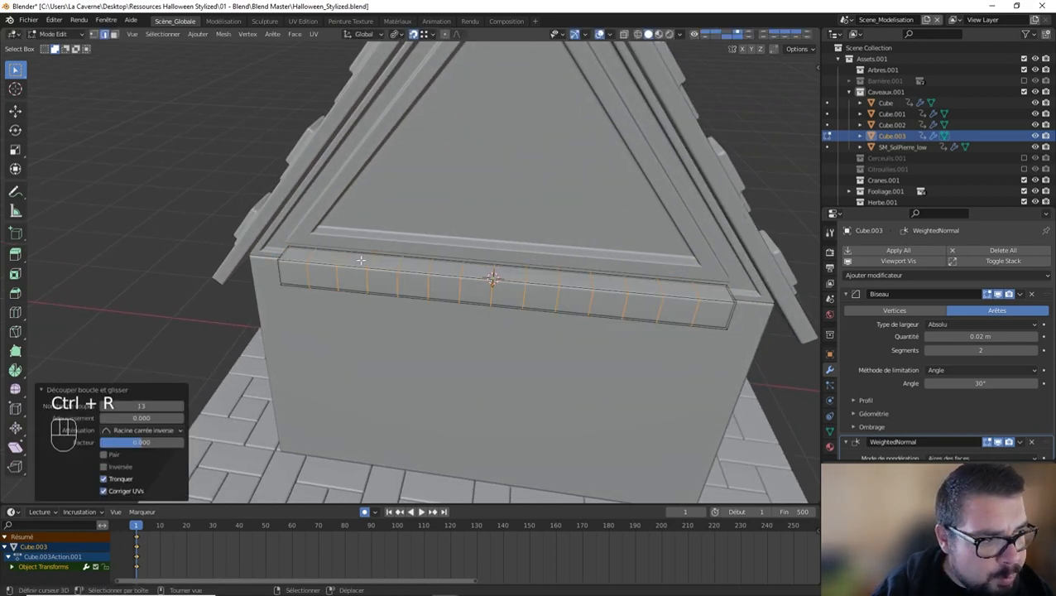
{"action": "key", "text": "ctrl+b"}
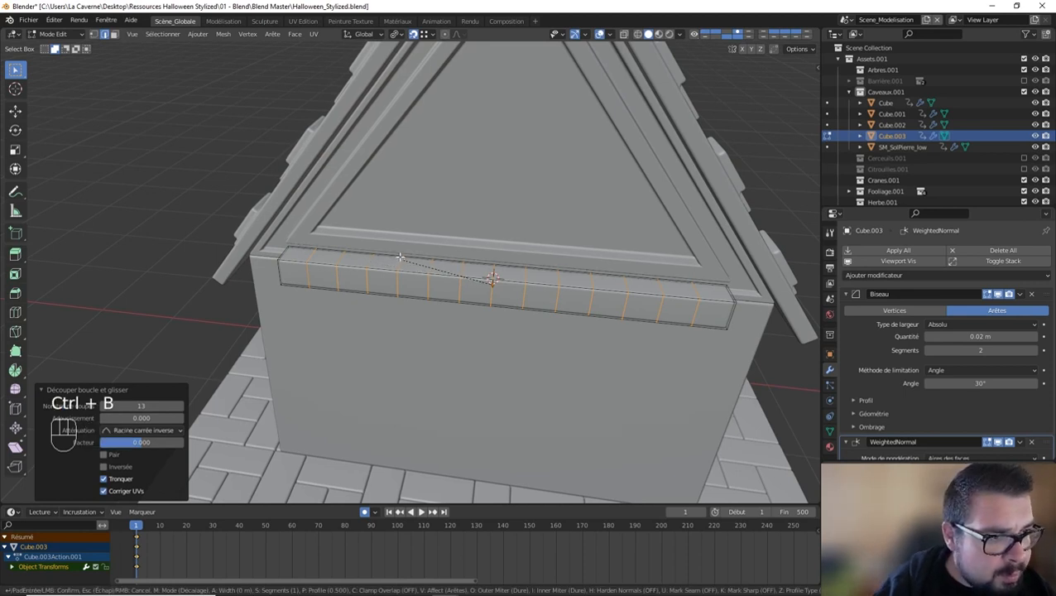
{"action": "left_click", "coordinate": [332, 229]}
Step: Extrude the beveled strips and scale them to 0.7 on all axes except X, forming grooves between the blocks
{"action": "key", "text": "e"}
{"action": "key", "text": "s"}
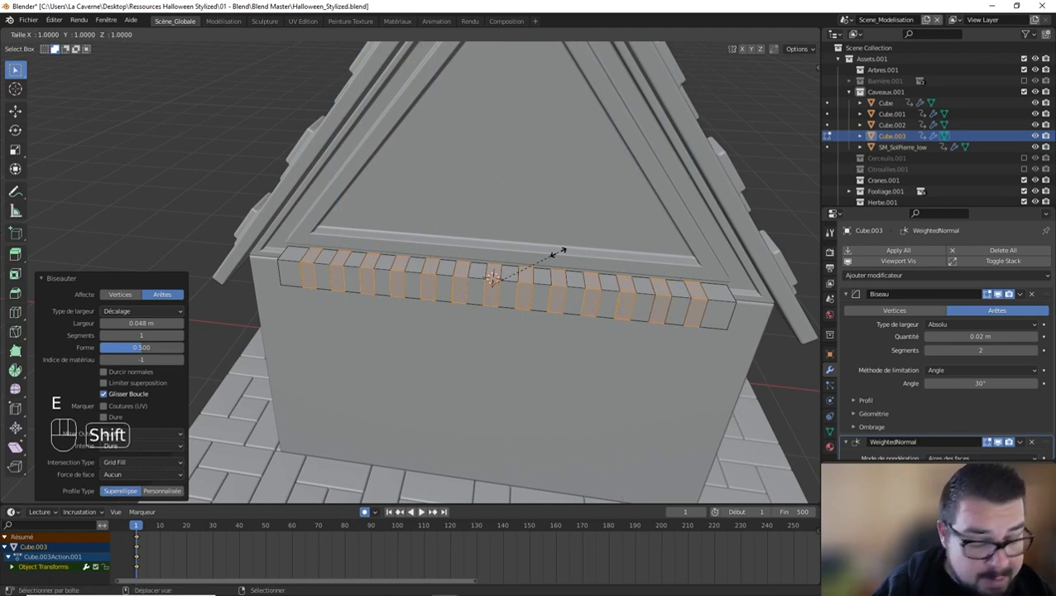
{"action": "key", "text": "shift+x"}
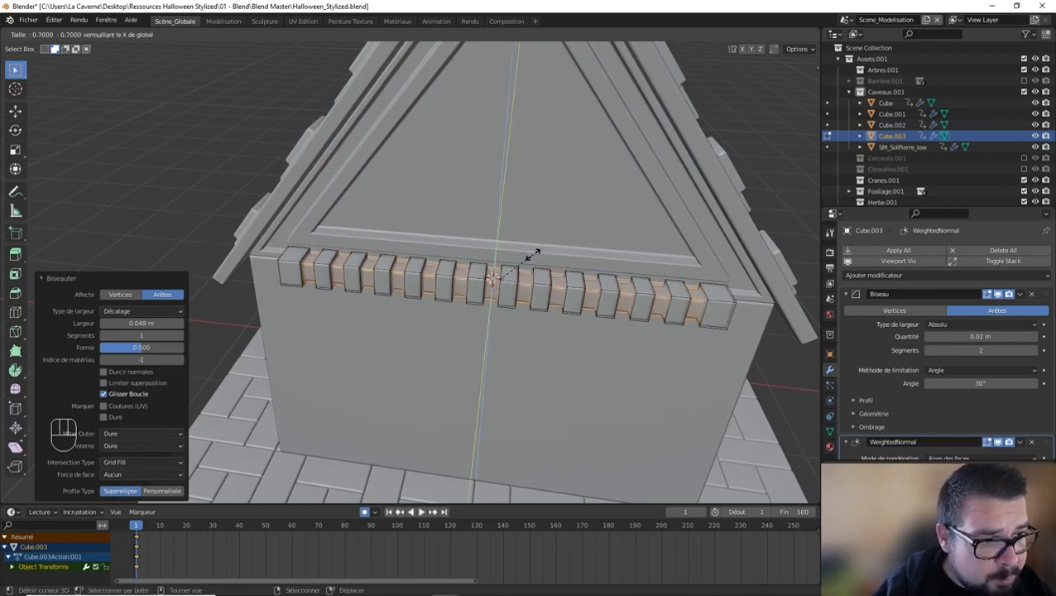
{"action": "left_click", "coordinate": [531, 255]}
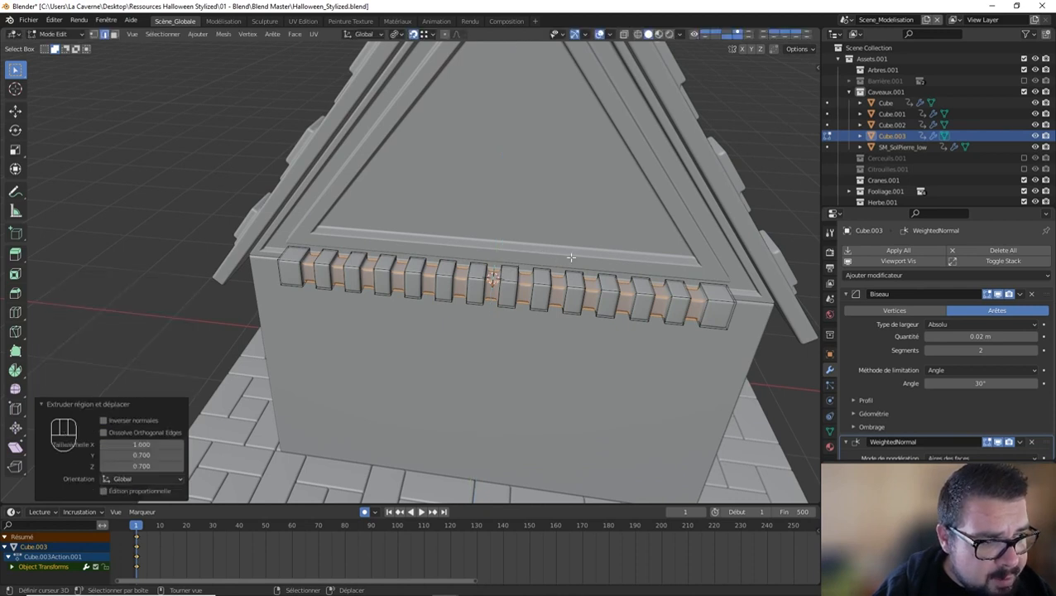
{"action": "key", "text": "ctrl"}
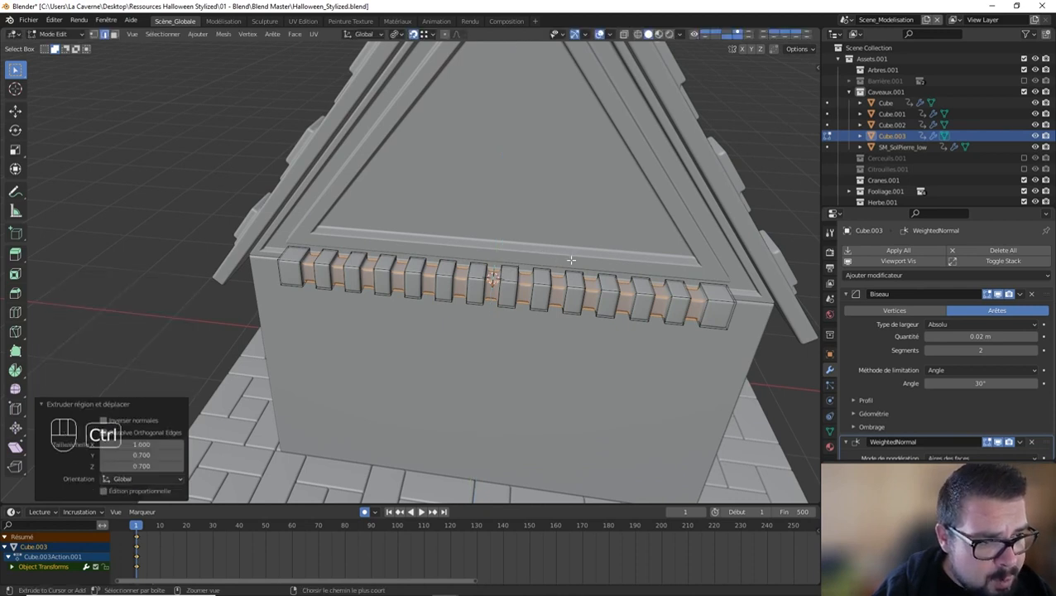
{"action": "key", "text": "ctrl+KP_Subtract"}
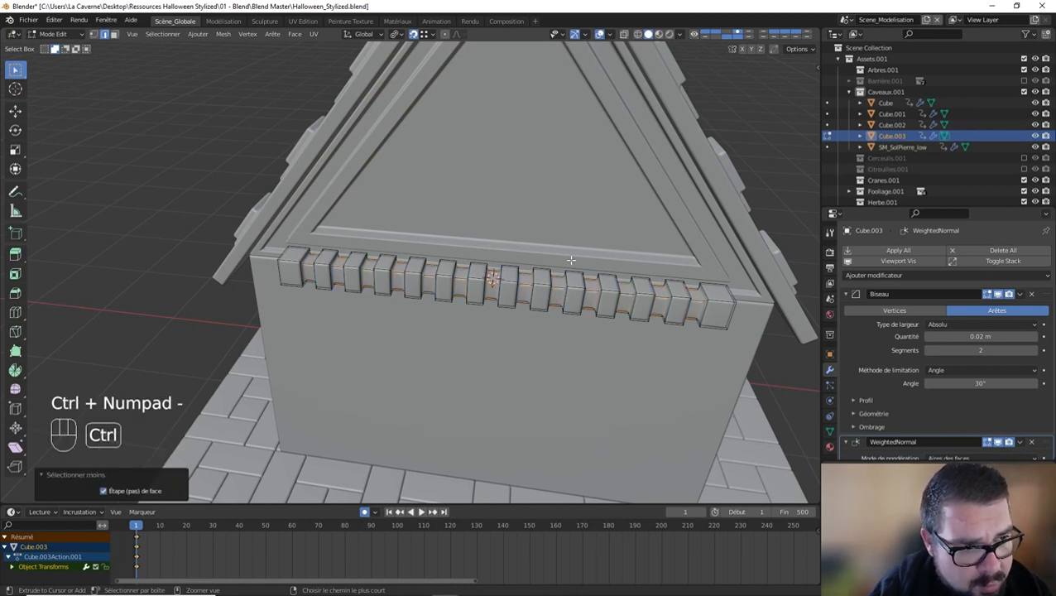
{"action": "key", "text": "ctrl+z"}
Step: Invert the face selection so that the protruding blocks of the beam are selected
{"action": "key", "text": "ctrl+i"}
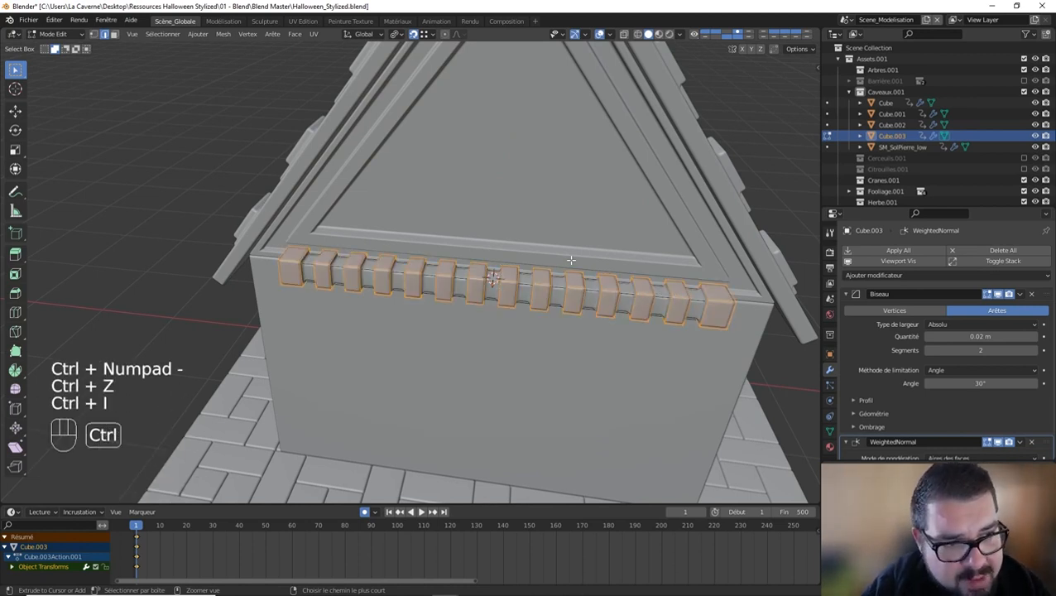
{"action": "middle_click_drag", "start_coordinate": [558, 259], "coordinate": [522, 244]}
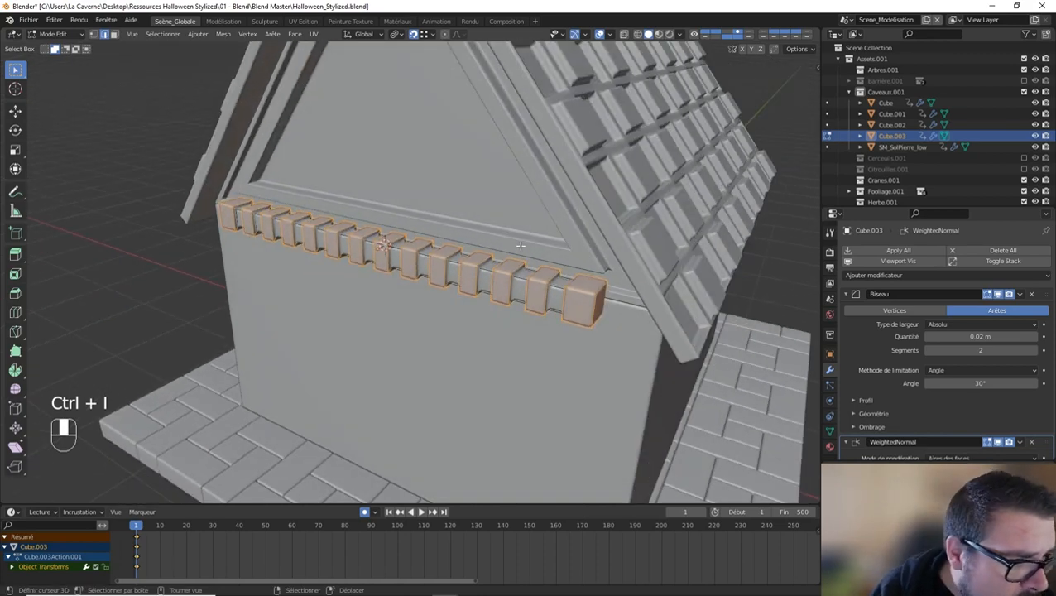
{"action": "scroll", "coordinate": [520, 246], "scroll_direction": "up", "scroll_amount": 5}
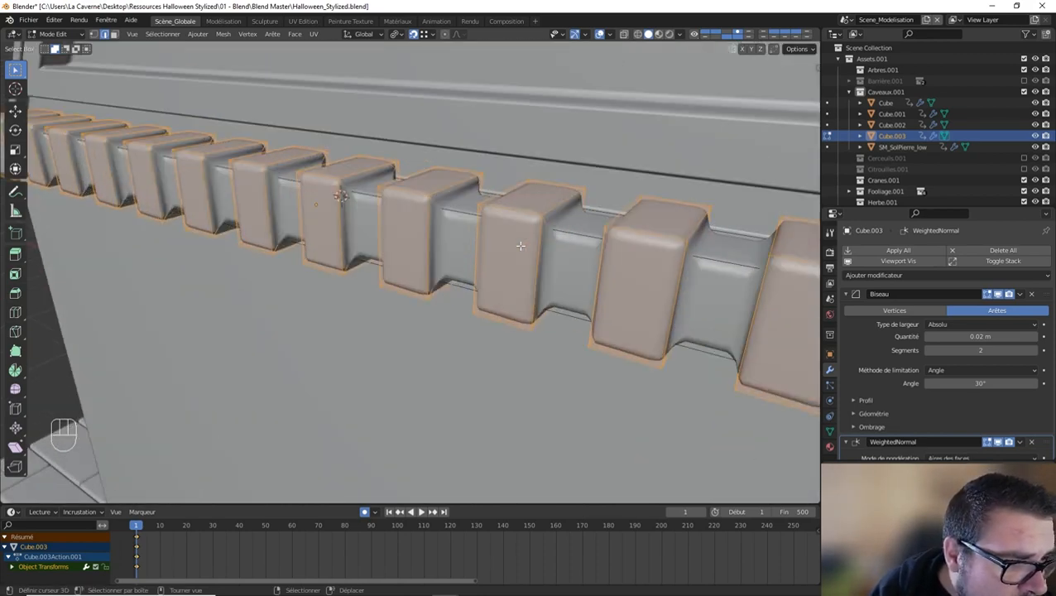
Step: Deselect the shrunken selection and, in face mode, select the face loops around all 14 protruding blocks of the beam
{"action": "key", "text": "ctrl+KP_Subtract"}
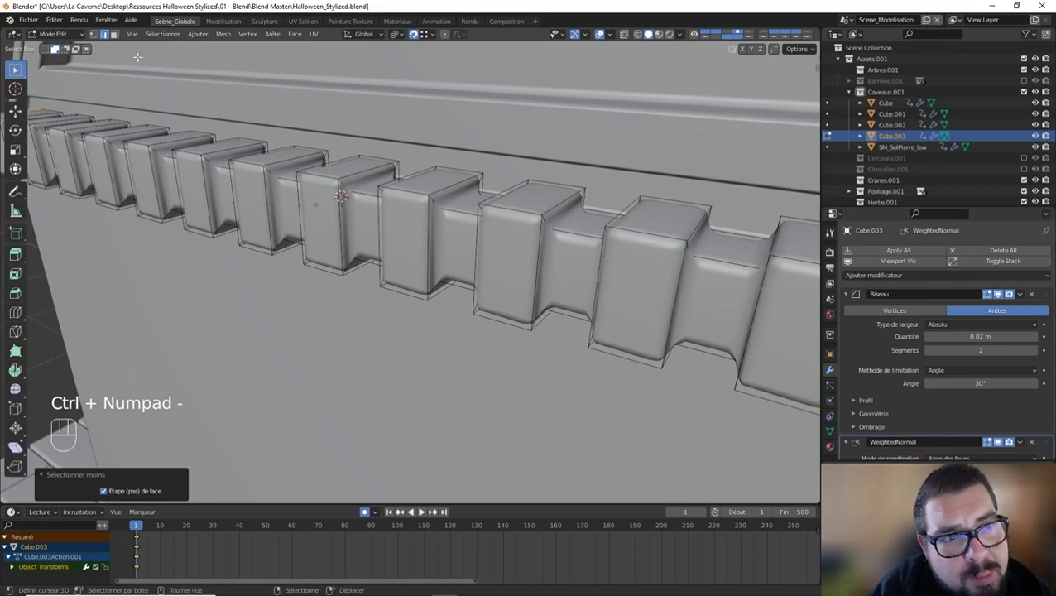
{"action": "left_click", "coordinate": [115, 36]}
{"action": "scroll", "coordinate": [279, 229], "scroll_direction": "down", "scroll_amount": 5}
{"action": "middle_click_drag", "start_coordinate": [279, 229], "coordinate": [382, 251]}
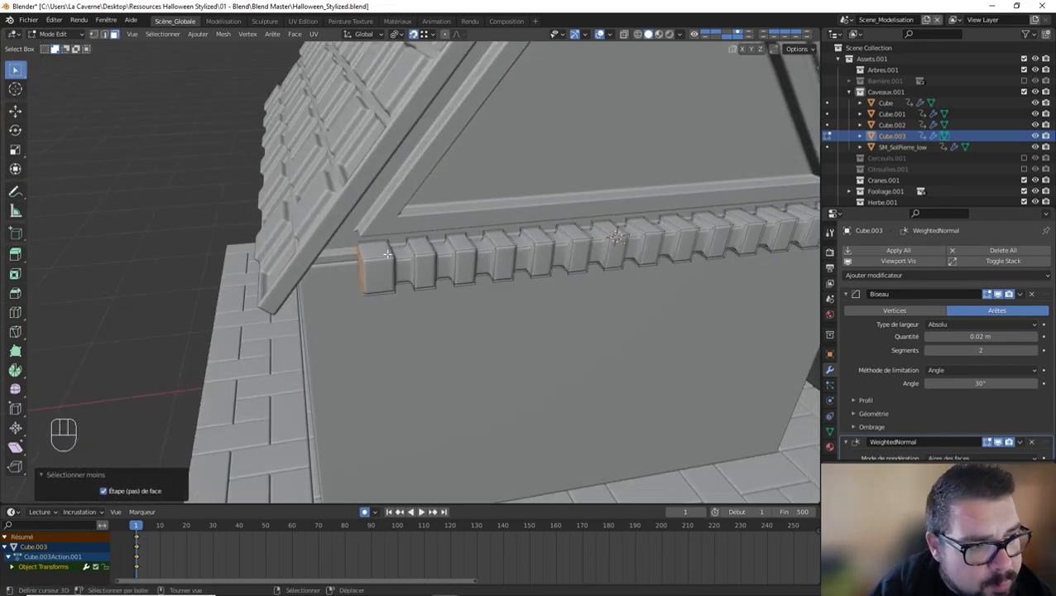
{"action": "left_click", "coordinate": [386, 257], "text": "alt+shift"}
{"action": "left_click", "coordinate": [428, 254], "text": "alt+shift"}
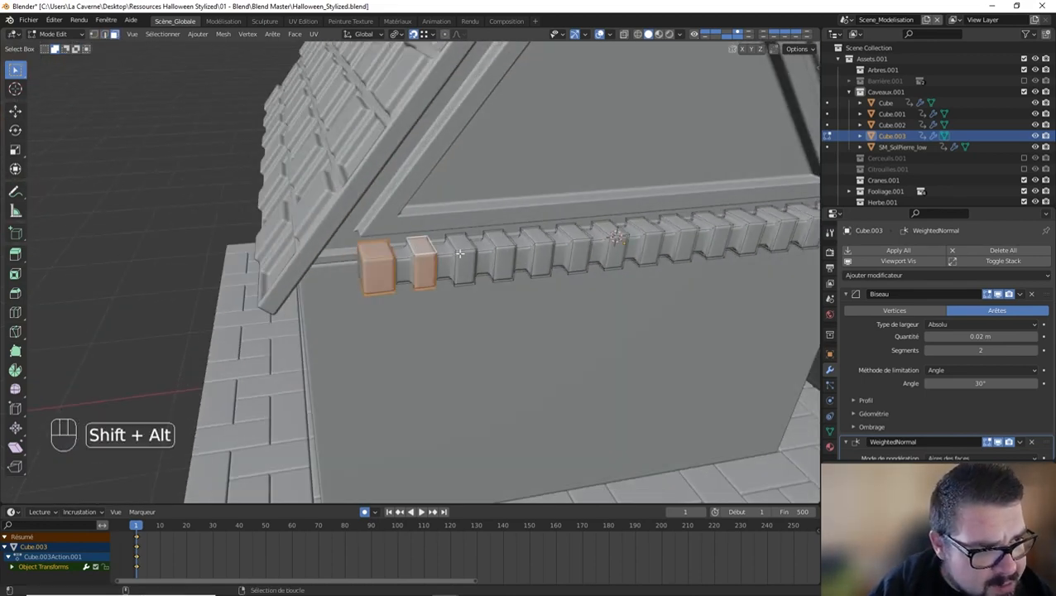
{"action": "left_click", "coordinate": [461, 252], "text": "alt+shift"}
{"action": "left_click", "coordinate": [500, 249], "text": "alt+shift"}
{"action": "left_click", "coordinate": [542, 244], "text": "alt+shift"}
{"action": "left_click", "coordinate": [571, 245], "text": "alt+shift"}
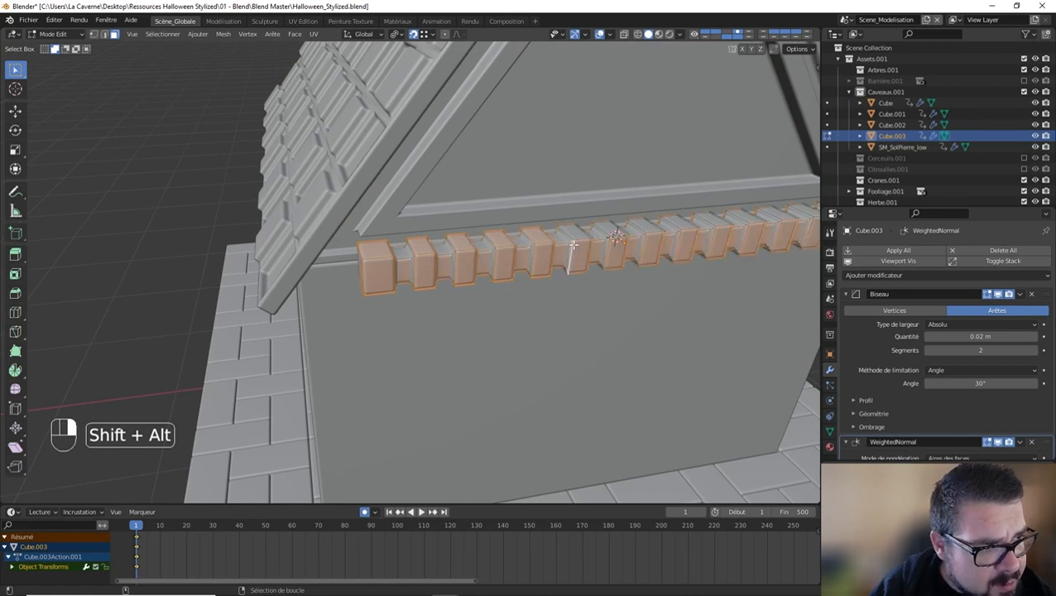
{"action": "key", "text": "ctrl+z"}
{"action": "left_click", "coordinate": [577, 249], "text": "alt+shift"}
{"action": "left_click", "coordinate": [617, 237], "text": "alt+shift"}
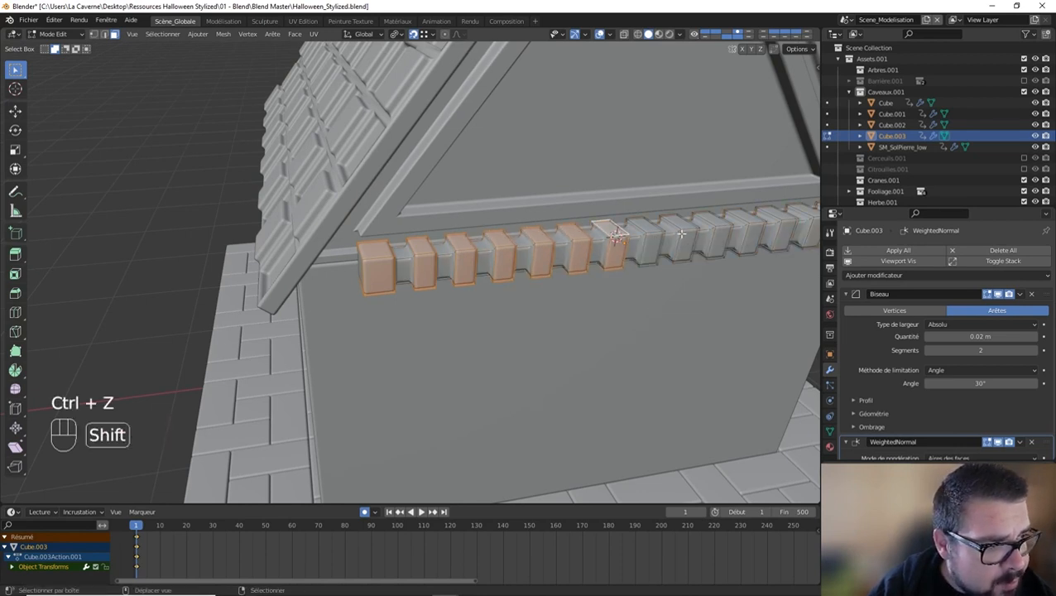
{"action": "middle_click_drag", "start_coordinate": [617, 238], "coordinate": [497, 242]}
{"action": "left_click", "coordinate": [493, 238], "text": "alt+shift"}
{"action": "left_click", "coordinate": [534, 231], "text": "alt+shift"}
{"action": "left_click", "coordinate": [579, 227], "text": "alt+shift"}
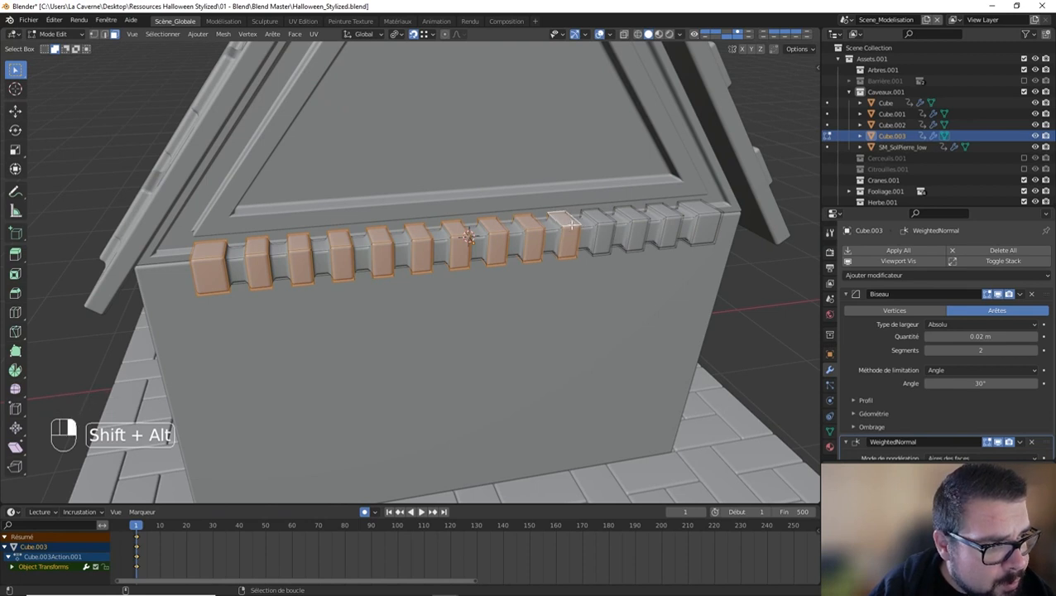
{"action": "left_click", "coordinate": [604, 222], "text": "alt+shift"}
{"action": "left_click", "coordinate": [637, 217], "text": "alt+shift"}
{"action": "left_click", "coordinate": [673, 216], "text": "alt+shift"}
{"action": "left_click", "coordinate": [705, 213], "text": "alt+shift"}
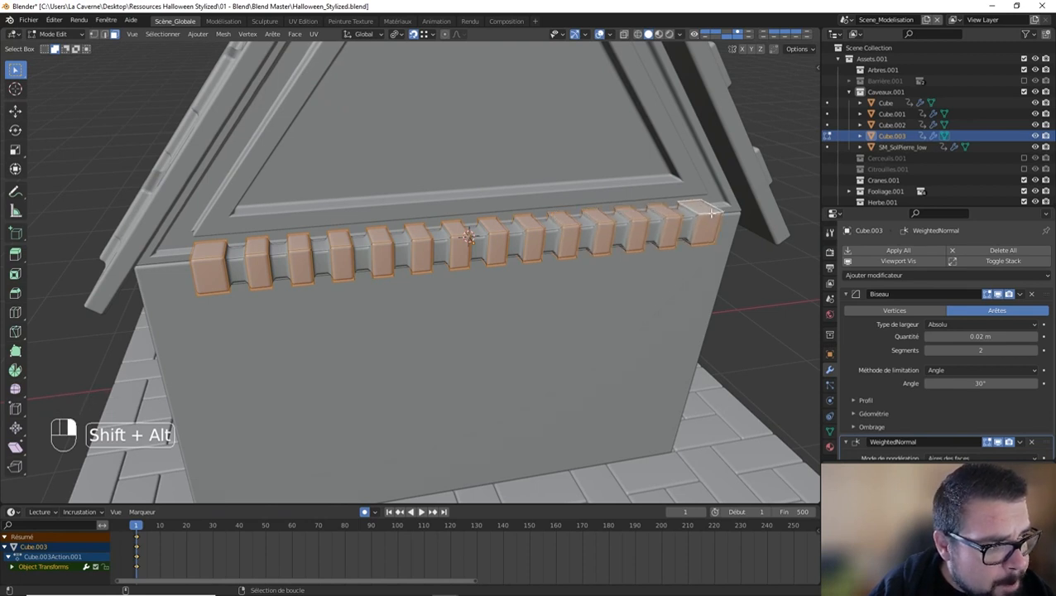
{"action": "middle_click_drag", "start_coordinate": [705, 214], "coordinate": [683, 220]}
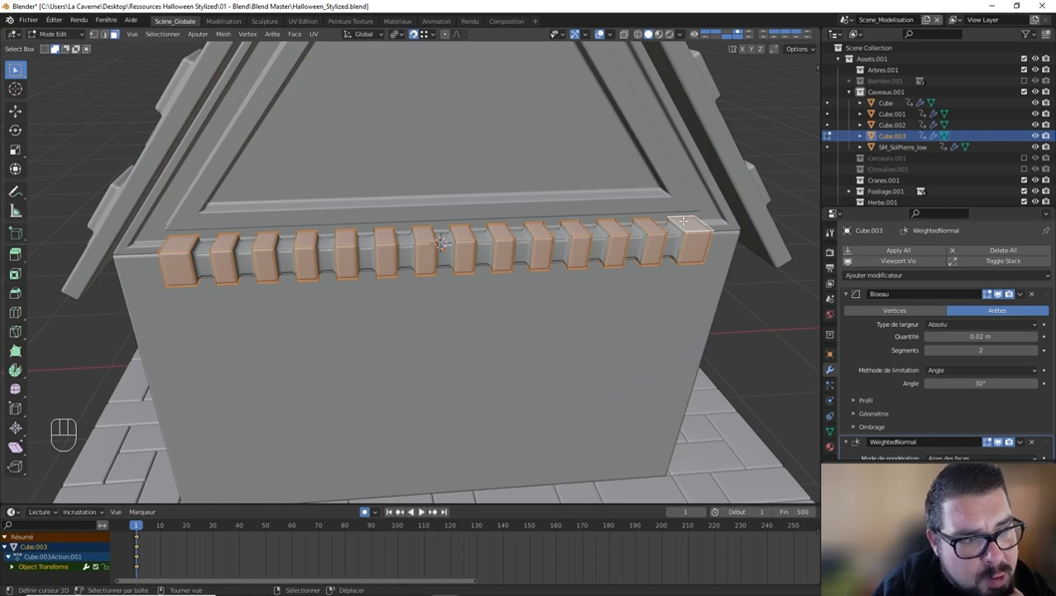
Step: Inset the blocks' face loops about 0.028 m, extrude them, and scale them outward on all axes except X
{"action": "key", "text": "i"}
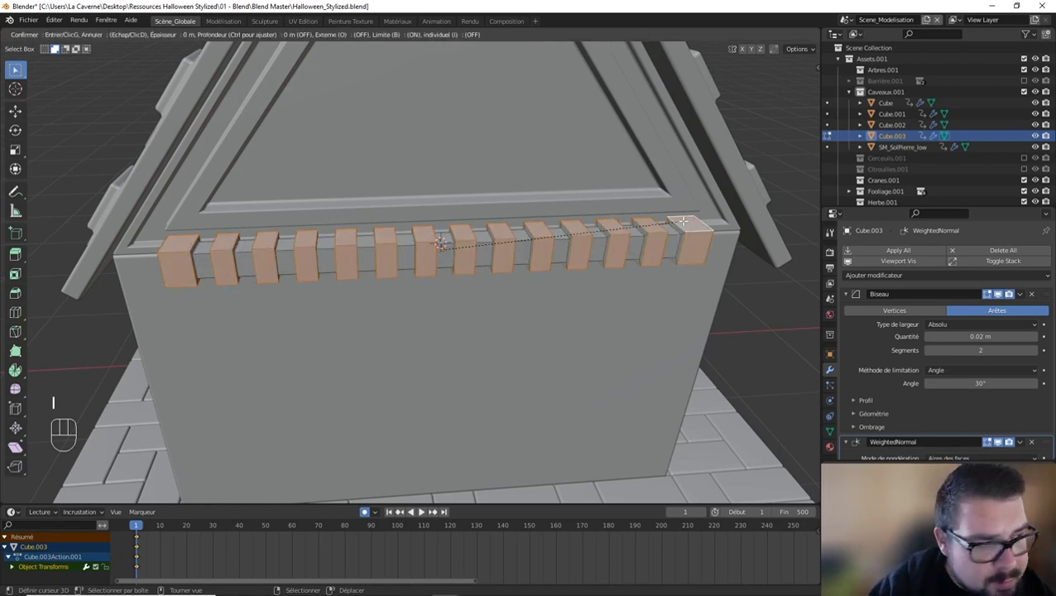
{"action": "left_click", "coordinate": [632, 246]}
{"action": "key", "text": "e"}
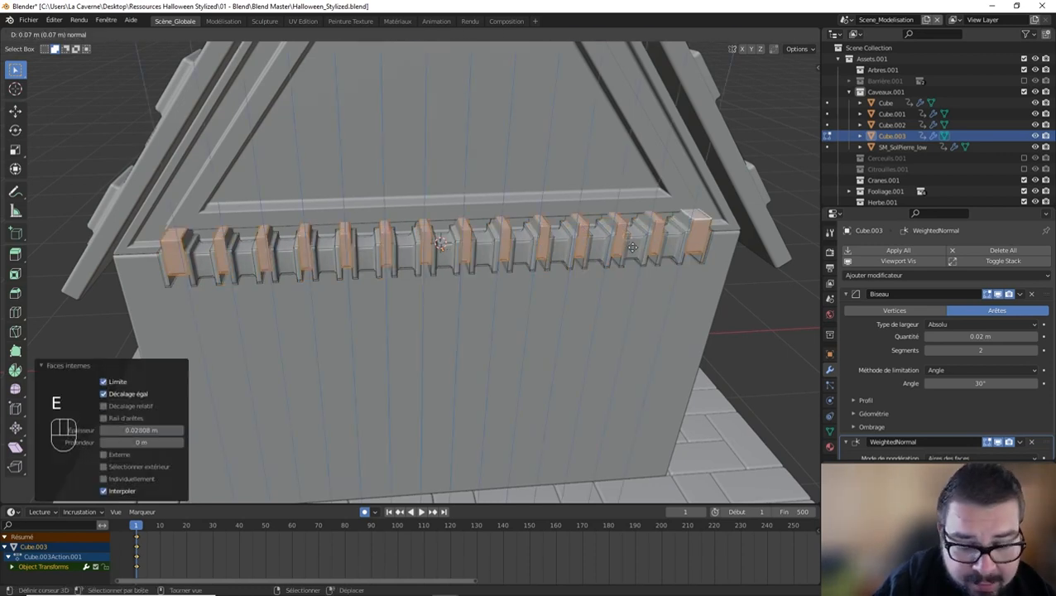
{"action": "key", "text": "shift+x"}
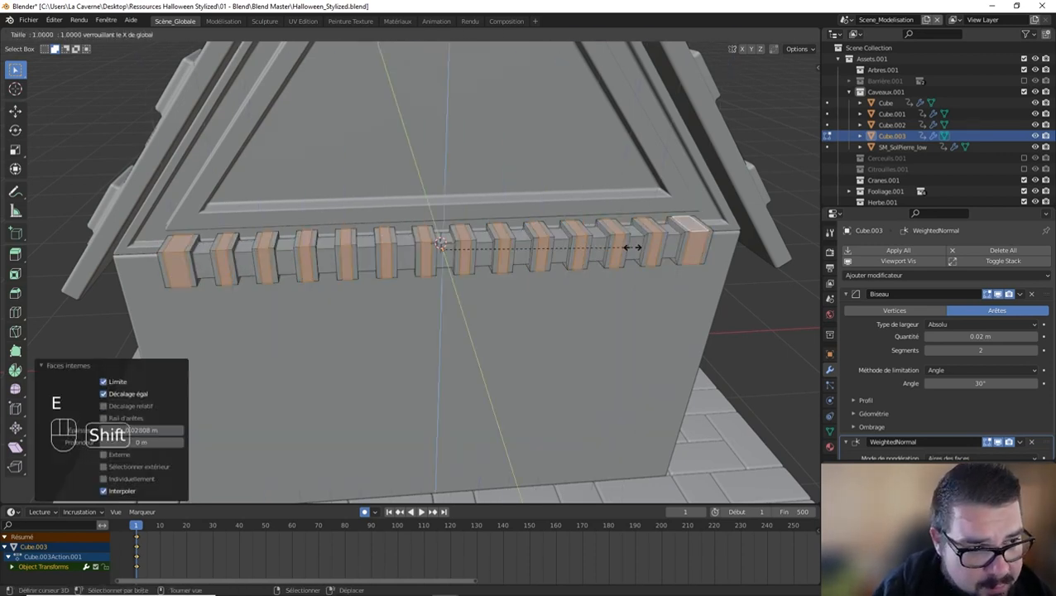
{"action": "left_click", "coordinate": [692, 249]}
{"action": "middle_click_drag", "start_coordinate": [692, 248], "coordinate": [653, 212]}
Step: In Object Mode, stretch the whole beam along X by a factor of 1.17 and apply its scale
{"action": "key", "text": "Tab"}
{"action": "key", "text": "s"}
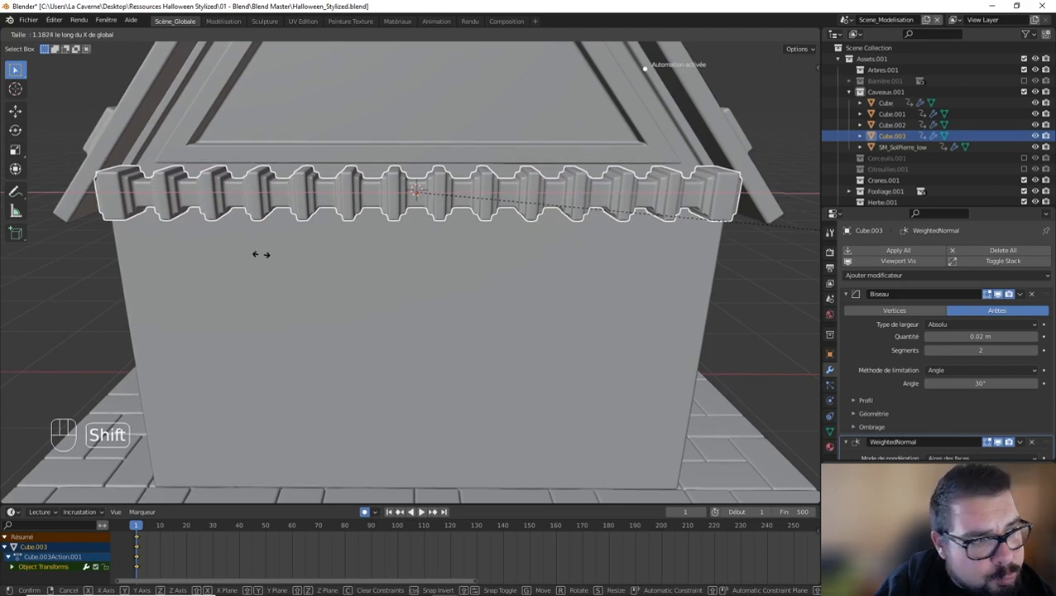
{"action": "left_click", "coordinate": [230, 251]}
{"action": "middle_click_drag", "start_coordinate": [232, 253], "coordinate": [312, 243]}
{"action": "key", "text": "q"}
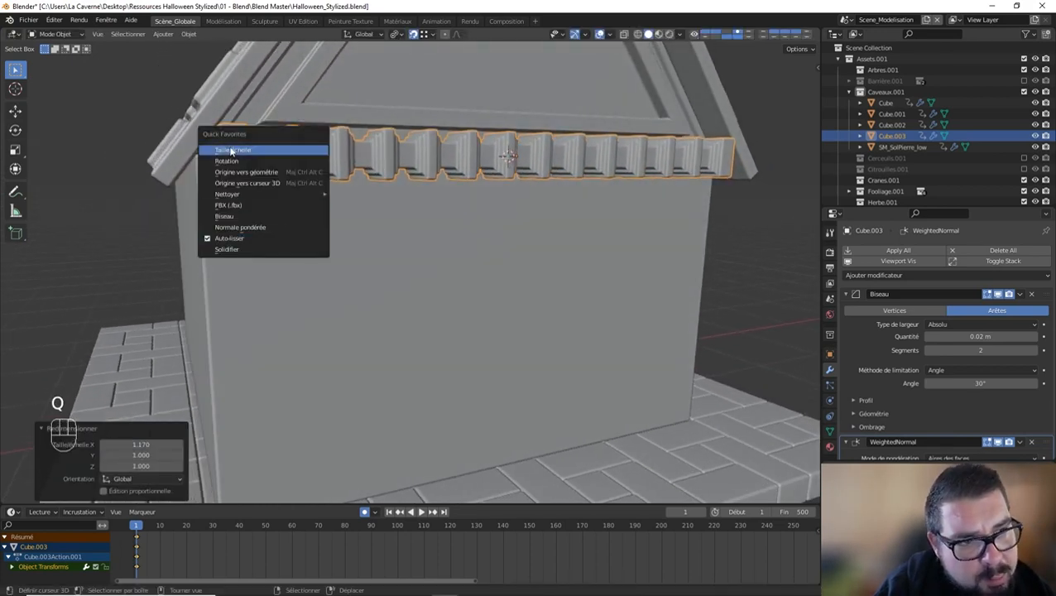
{"action": "key", "text": "q"}
{"action": "key", "text": "q"}
{"action": "left_click", "coordinate": [235, 172]}
{"action": "middle_click_drag", "start_coordinate": [235, 171], "coordinate": [390, 207]}
Step: Isolate the beam in Edit Mode and inset both of its end faces about 0.051 m
{"action": "key", "text": "KP_Divide"}
{"action": "key", "text": "Tab"}
{"action": "left_click", "coordinate": [356, 287]}
{"action": "middle_click_drag", "start_coordinate": [472, 269], "coordinate": [294, 297]}
{"action": "left_click", "coordinate": [425, 333], "text": "shift"}
{"action": "key", "text": "i"}
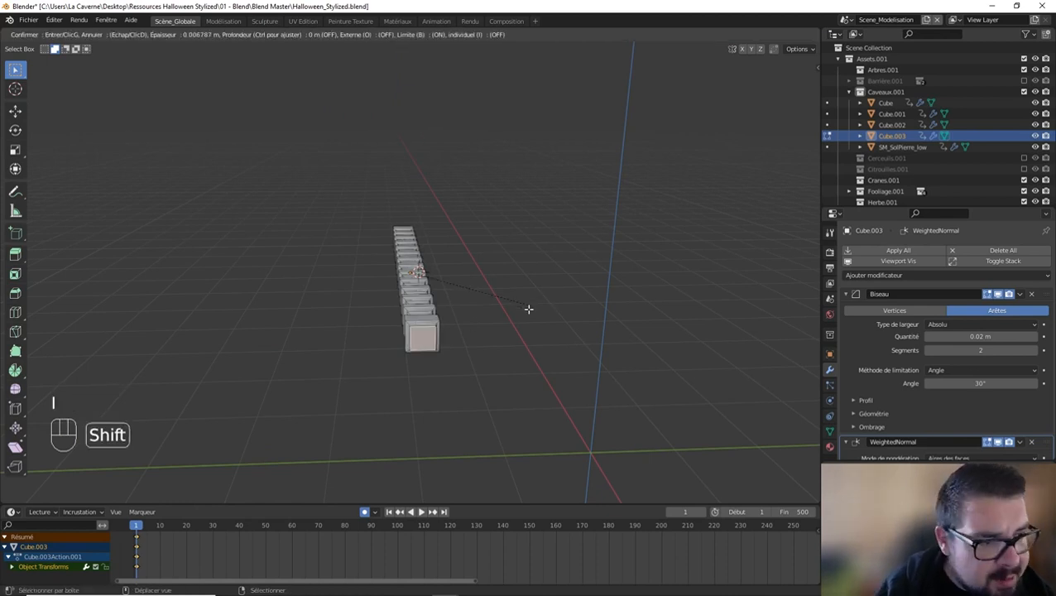
{"action": "left_click", "coordinate": [477, 327]}
Step: Extrude the two inset end faces outward about 0.19 m and bring the rest of the crypt back into view
{"action": "middle_click_drag", "start_coordinate": [426, 317], "coordinate": [495, 304]}
{"action": "key", "text": "z"}
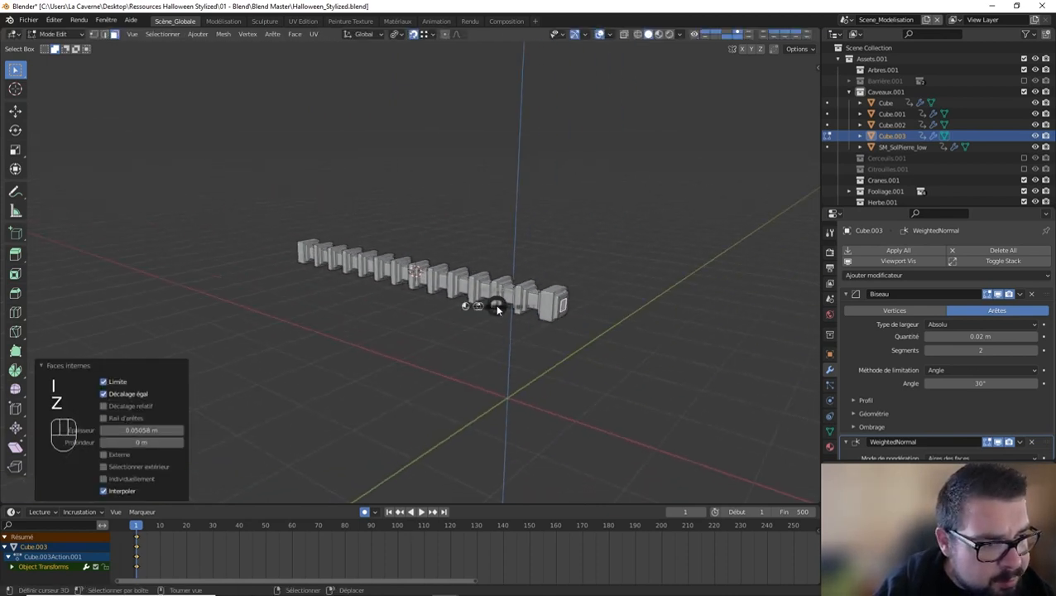
{"action": "left_click", "coordinate": [515, 131]}
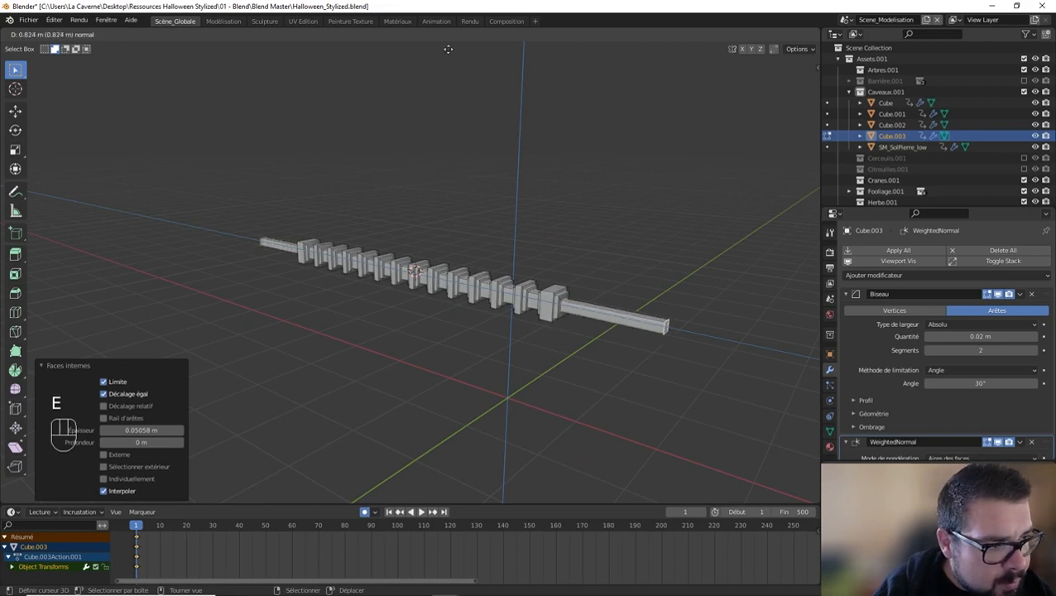
{"action": "left_click", "coordinate": [459, 112]}
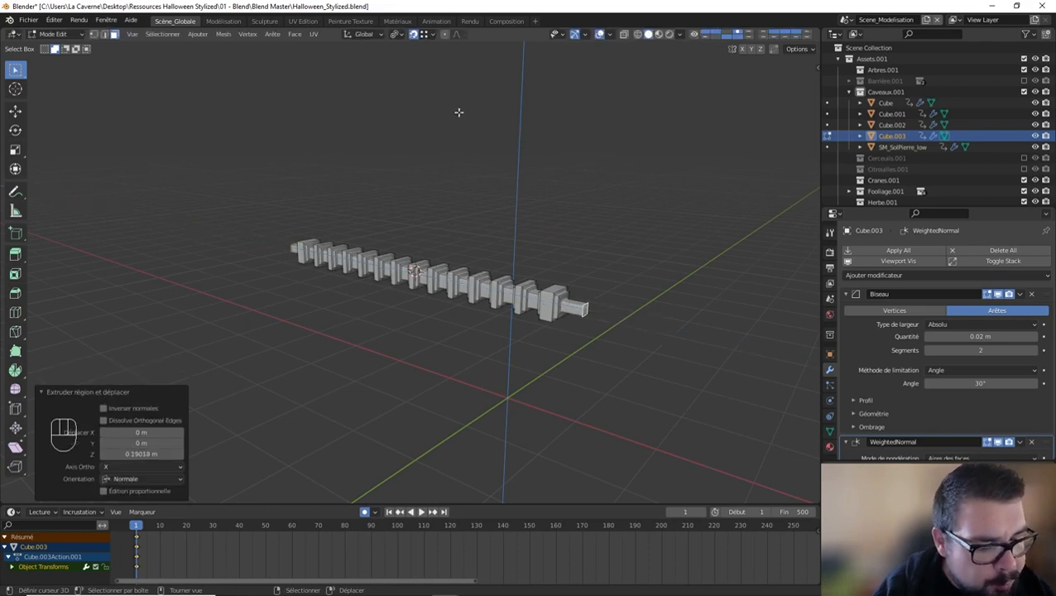
{"action": "key", "text": "KP_Divide"}
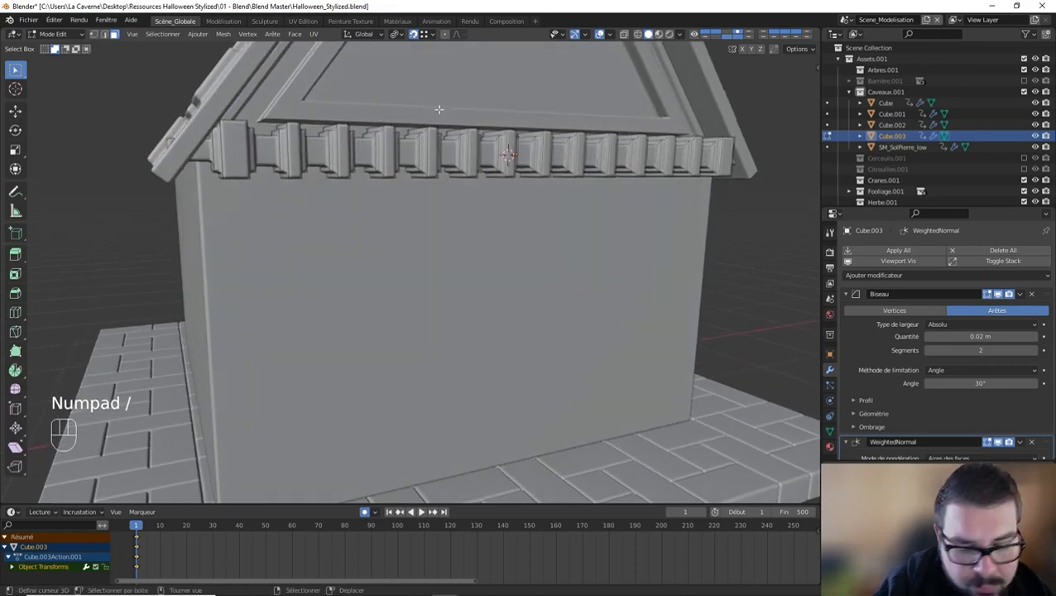
{"action": "middle_click_drag", "start_coordinate": [455, 111], "coordinate": [472, 118]}
{"action": "key", "text": "g"}
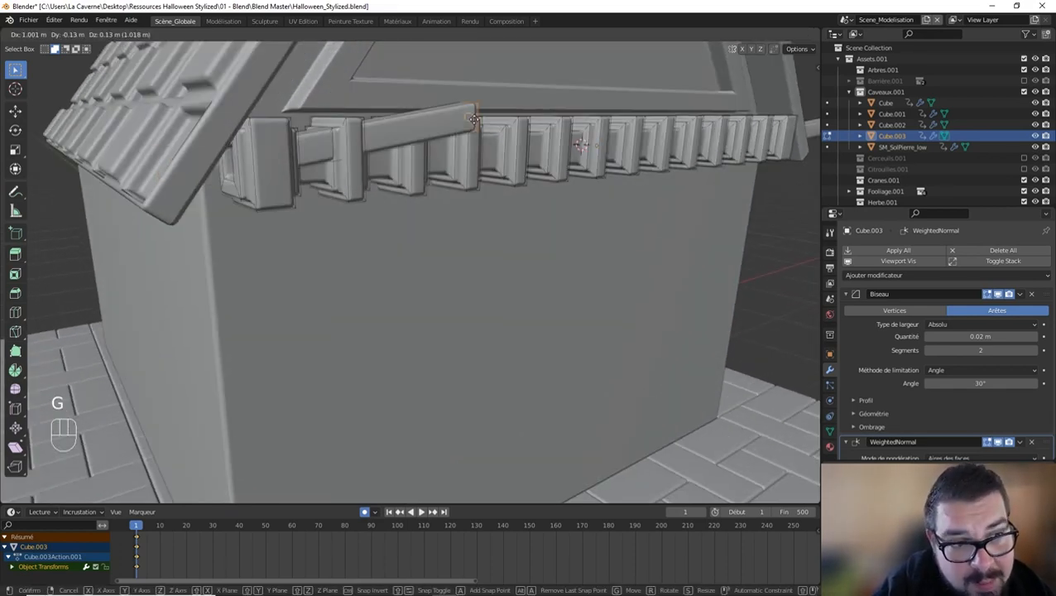
{"action": "right_click", "coordinate": [474, 120]}
{"action": "key", "text": "s"}
{"action": "key", "text": "x"}
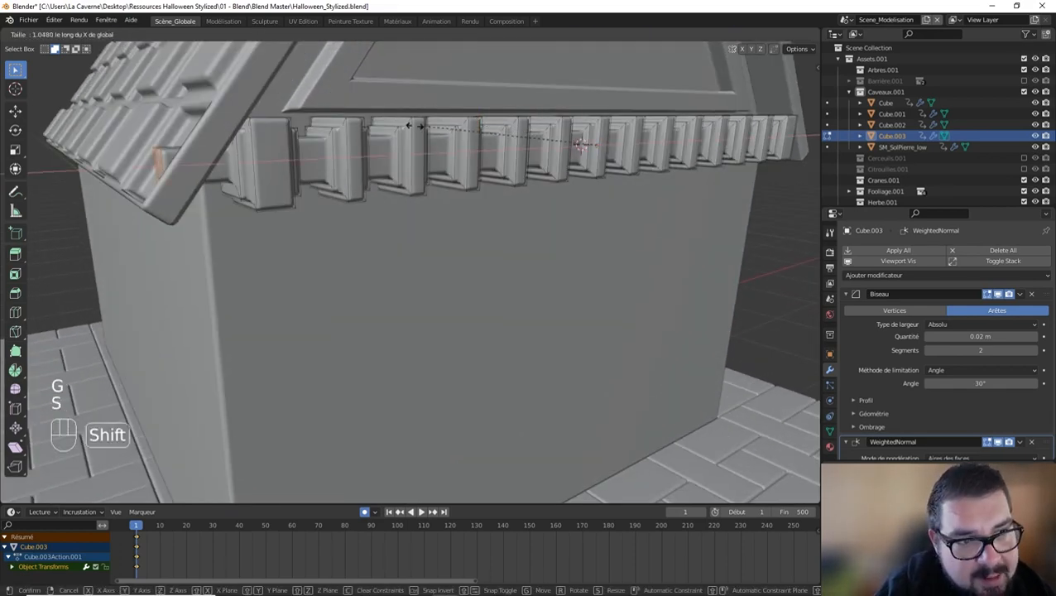
{"action": "left_click", "coordinate": [207, 140]}
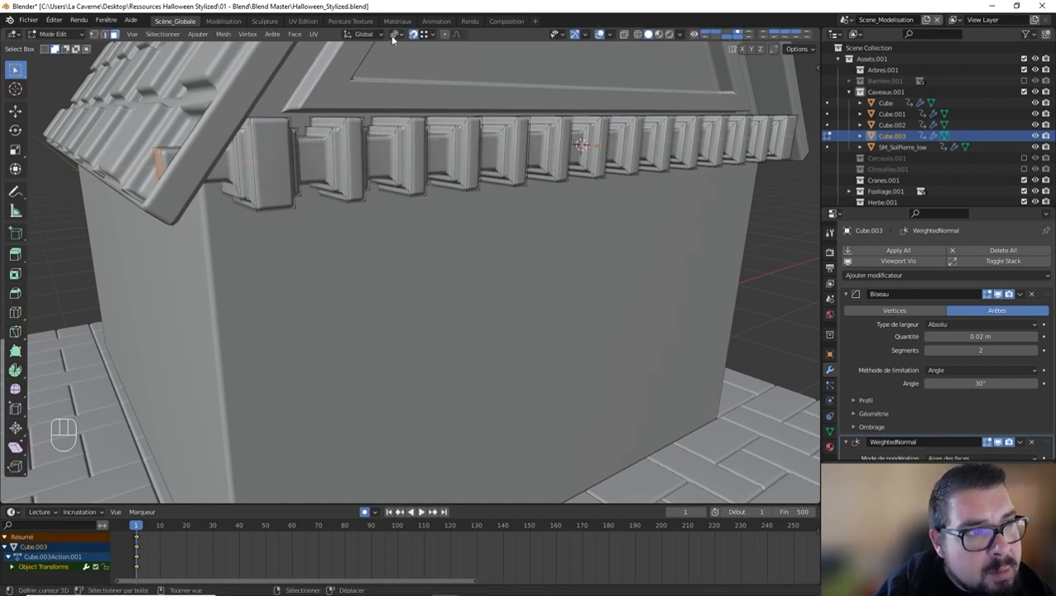
Step: Change the pivot point to a shared one and scale the extruded end faces inward along X, finishing with a factor of 0.983
{"action": "left_click", "coordinate": [396, 34]}
{"action": "left_click", "coordinate": [409, 73]}
{"action": "key", "text": "s"}
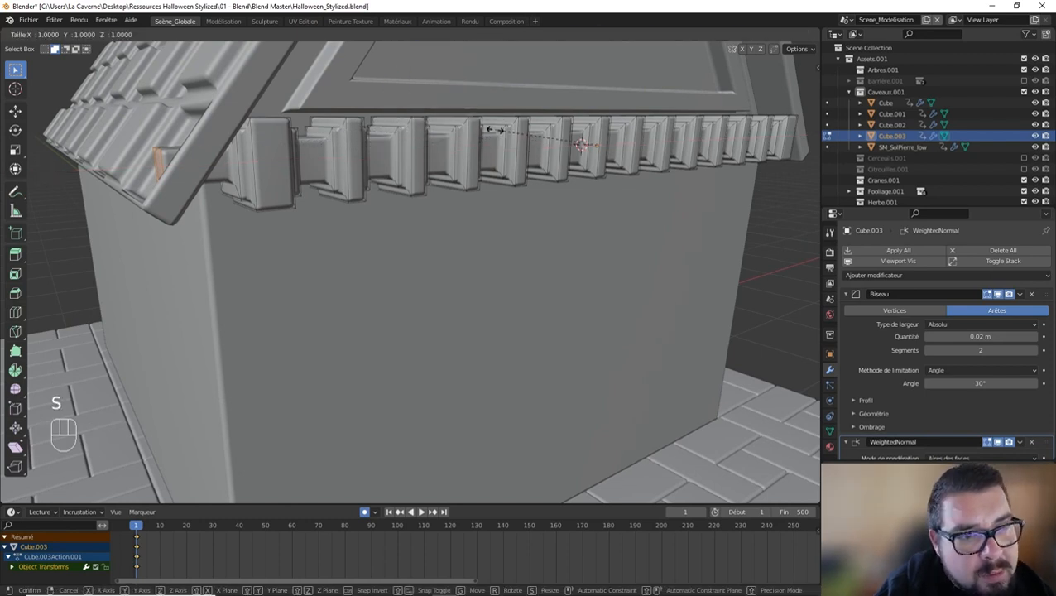
{"action": "key", "text": "x"}
{"action": "key", "text": "shift"}
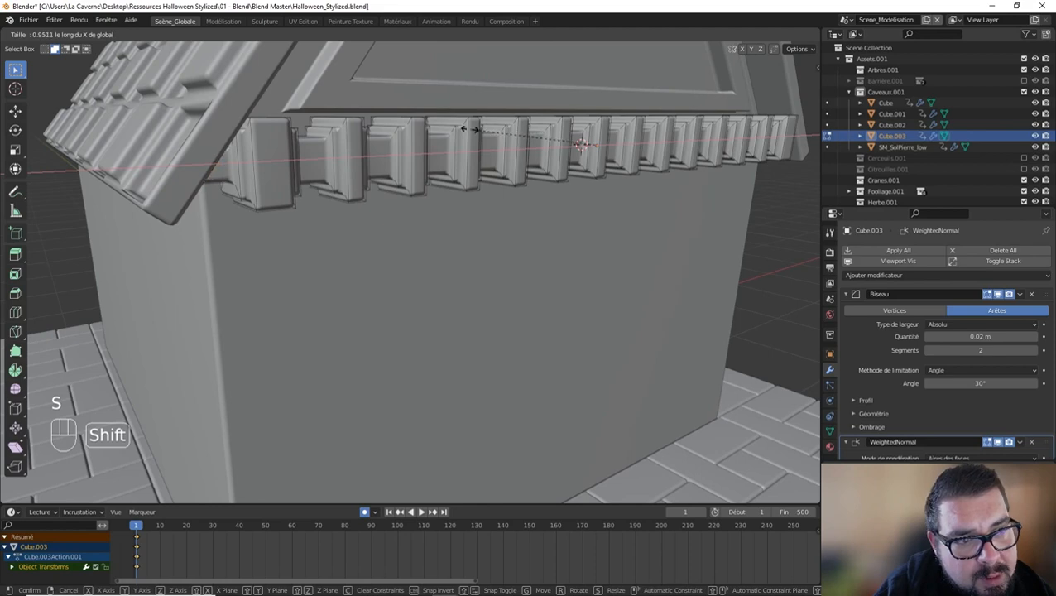
{"action": "left_click", "coordinate": [460, 129]}
{"action": "mouse_move", "coordinate": [420, 129]}
{"action": "middle_mouse_down"}
{"action": "mouse_move", "coordinate": [451, 124]}
{"action": "mouse_move", "coordinate": [434, 120]}
{"action": "middle_mouse_up"}
{"action": "key", "text": "s"}
{"action": "key", "text": "x"}
{"action": "key", "text": "shift"}
{"action": "left_click", "coordinate": [497, 135]}
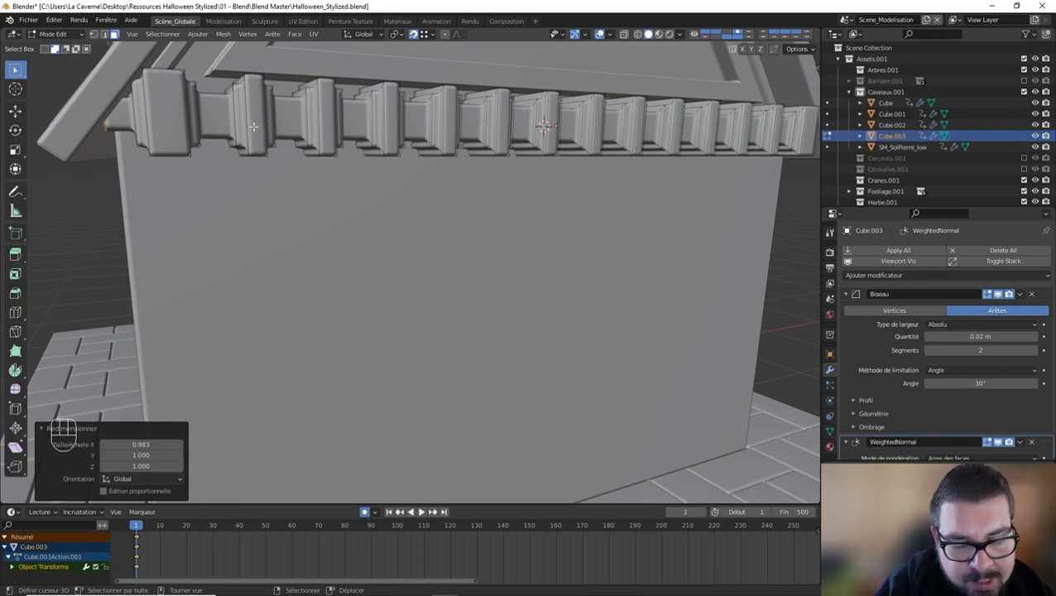
{"action": "key", "text": "r"}
{"action": "type", "text": "y"}
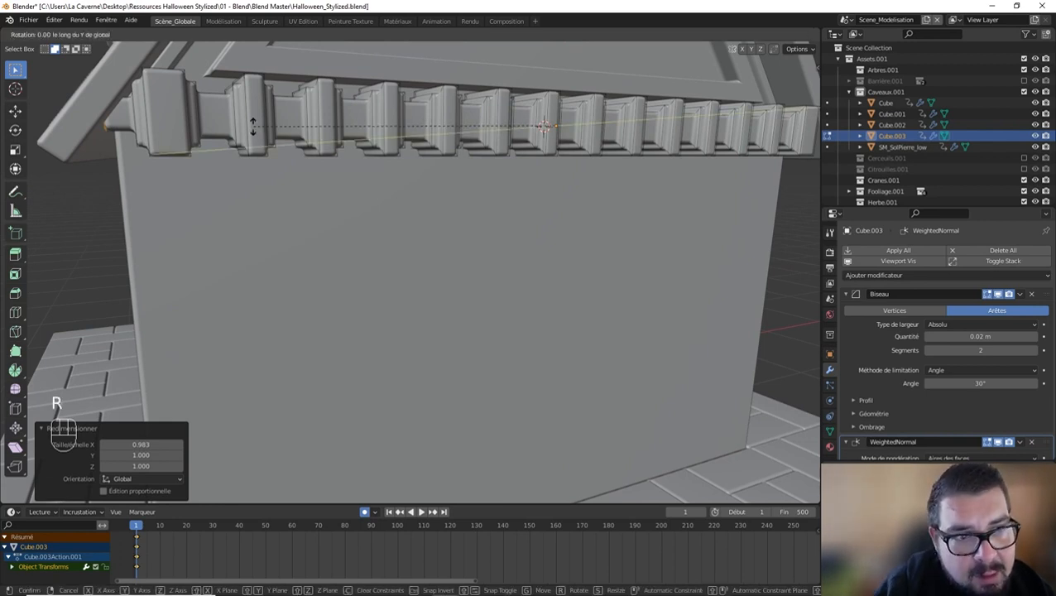
{"action": "type", "text": "45"}
{"action": "key", "text": "BackSpace"}
{"action": "key", "text": "BackSpace"}
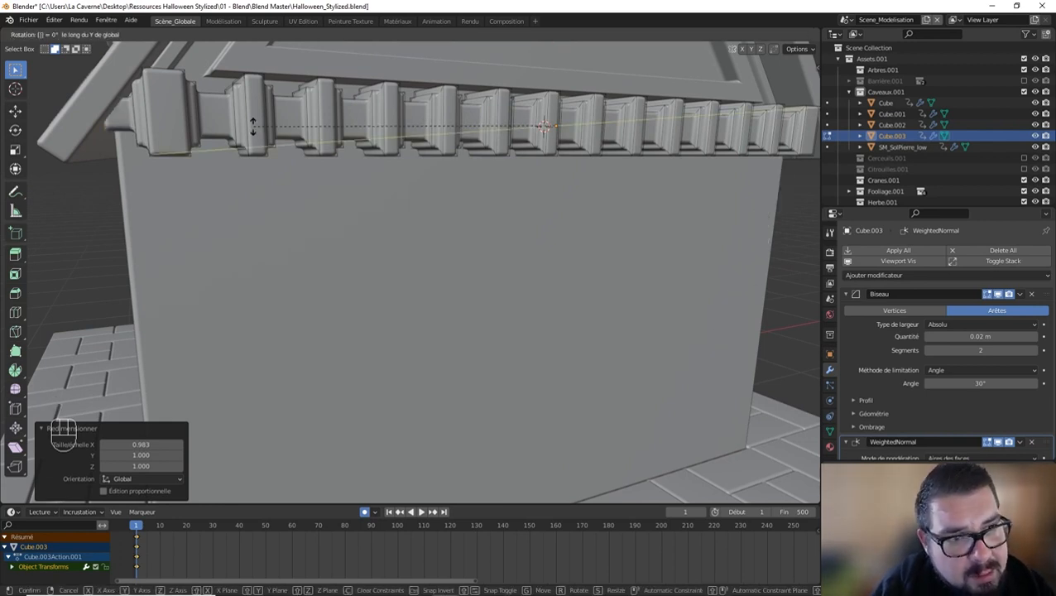
{"action": "left_click", "coordinate": [253, 126]}
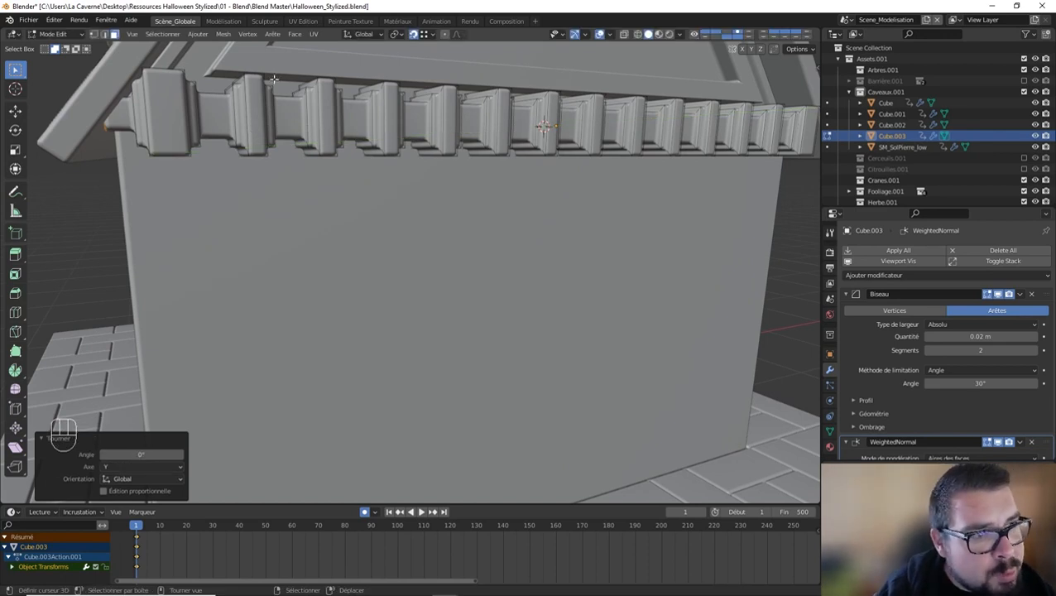
Step: Try rotating both extruded end faces 45° around Y about their own centers, and undo the rotation
{"action": "left_click", "coordinate": [399, 36]}
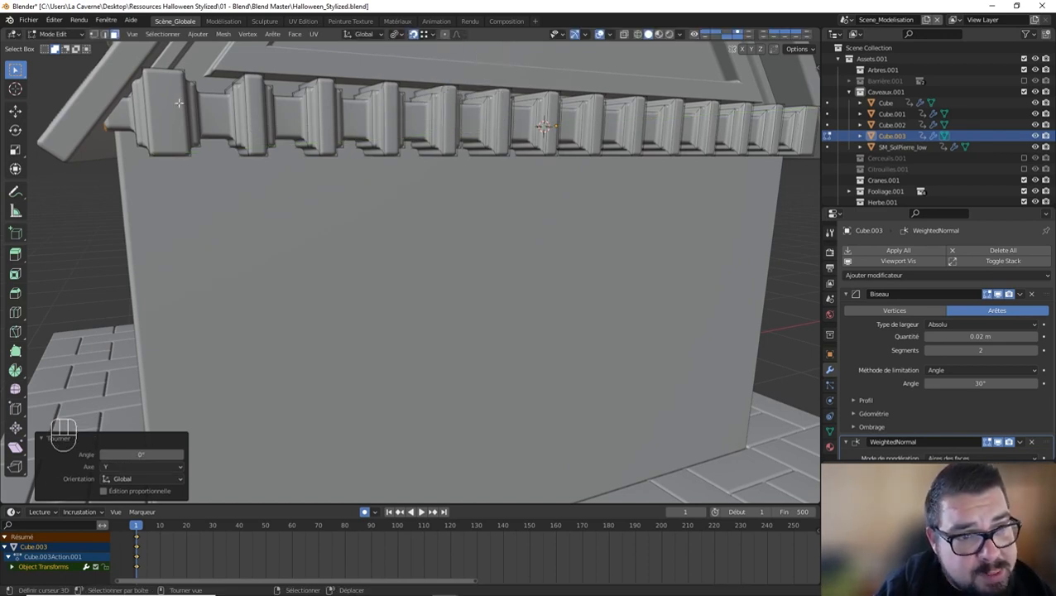
{"action": "key", "text": "r"}
{"action": "key", "text": "y"}
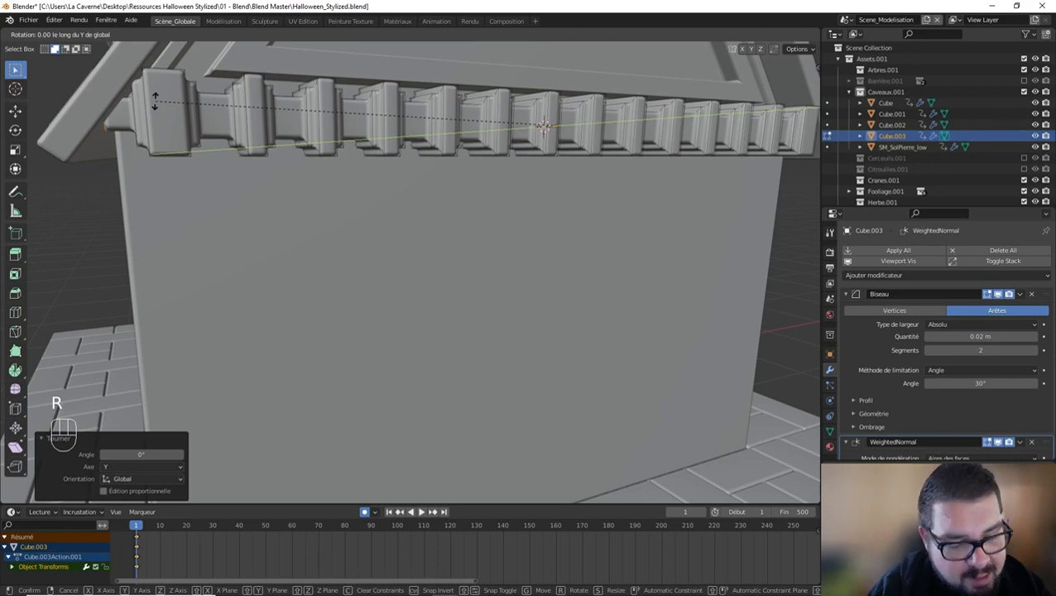
{"action": "type", "text": "45"}
{"action": "key", "text": "Return"}
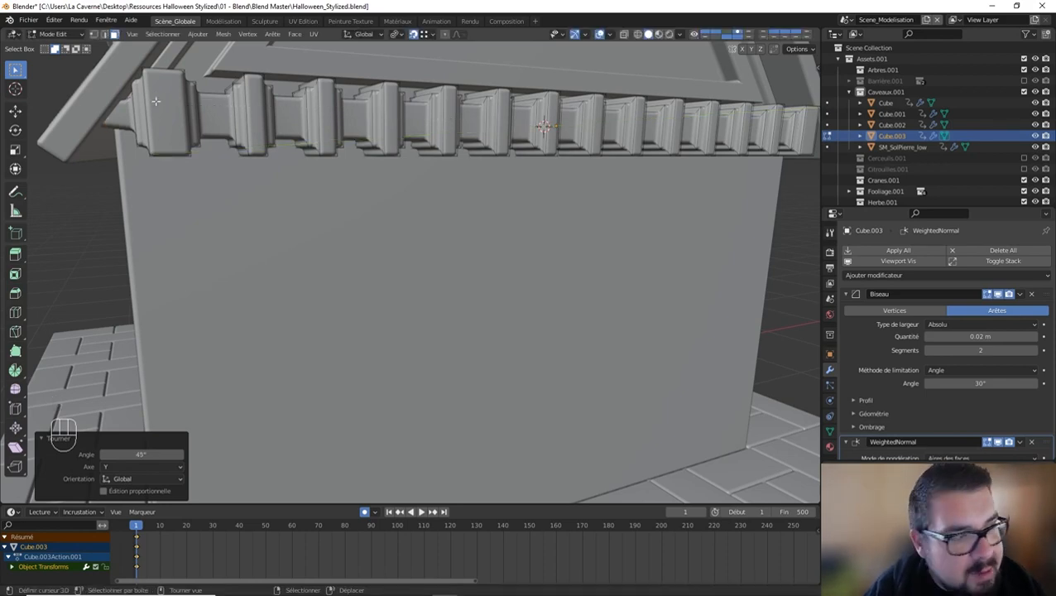
{"action": "middle_click_drag", "start_coordinate": [155, 101], "coordinate": [386, 124]}
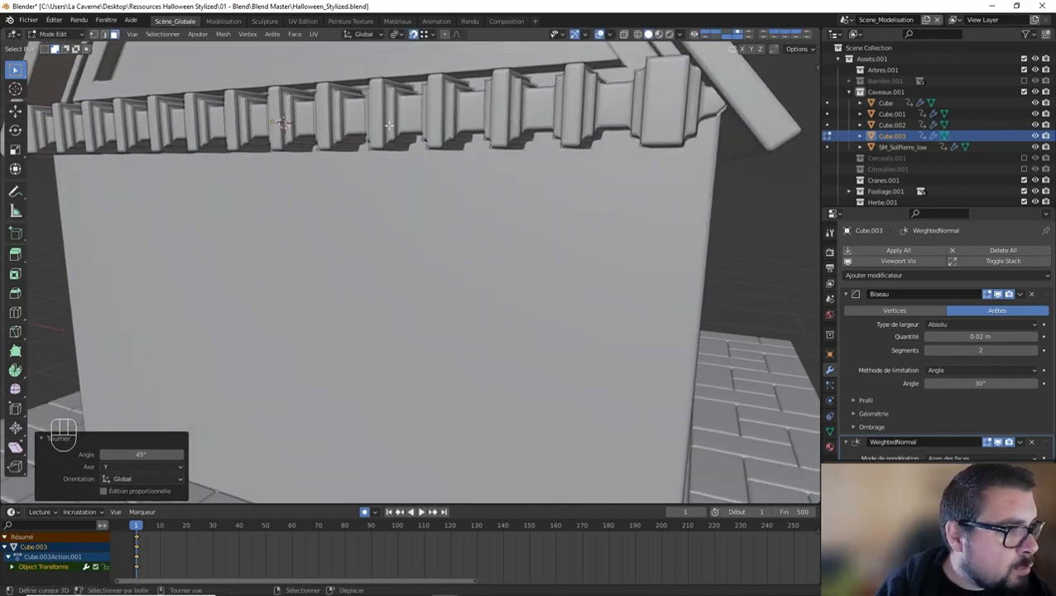
{"action": "key", "text": "ctrl+z"}
Step: Rotate only the extruded end face at the beam's left end 45° around the Y axis
{"action": "middle_click_drag", "start_coordinate": [443, 144], "coordinate": [437, 148]}
{"action": "middle_click_drag", "start_coordinate": [327, 143], "coordinate": [316, 122]}
{"action": "middle_click_drag", "start_coordinate": [275, 91], "coordinate": [228, 124], "text": "shift"}
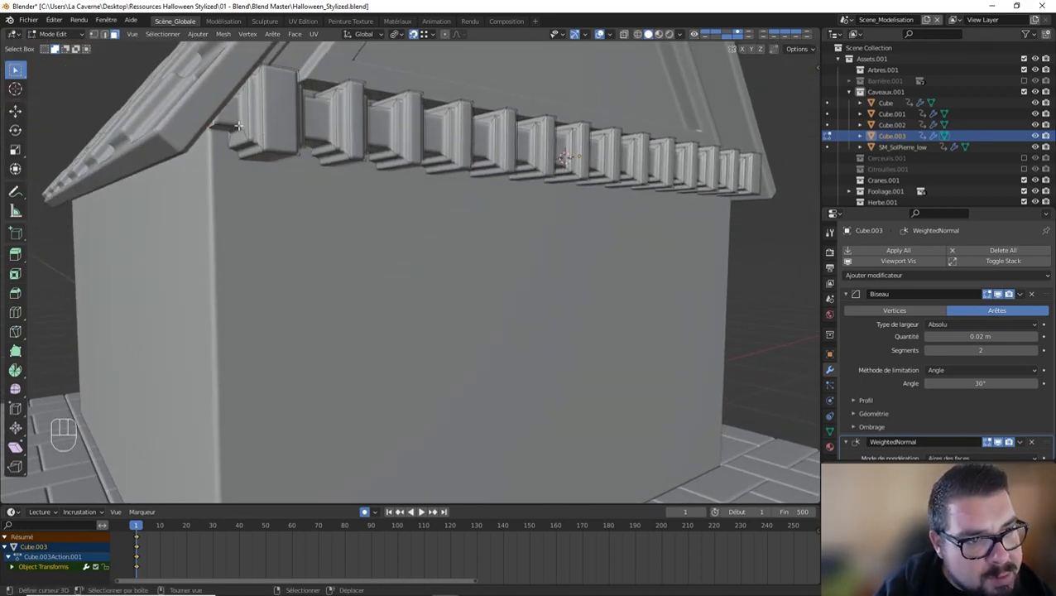
{"action": "type", "text": "ry4"}
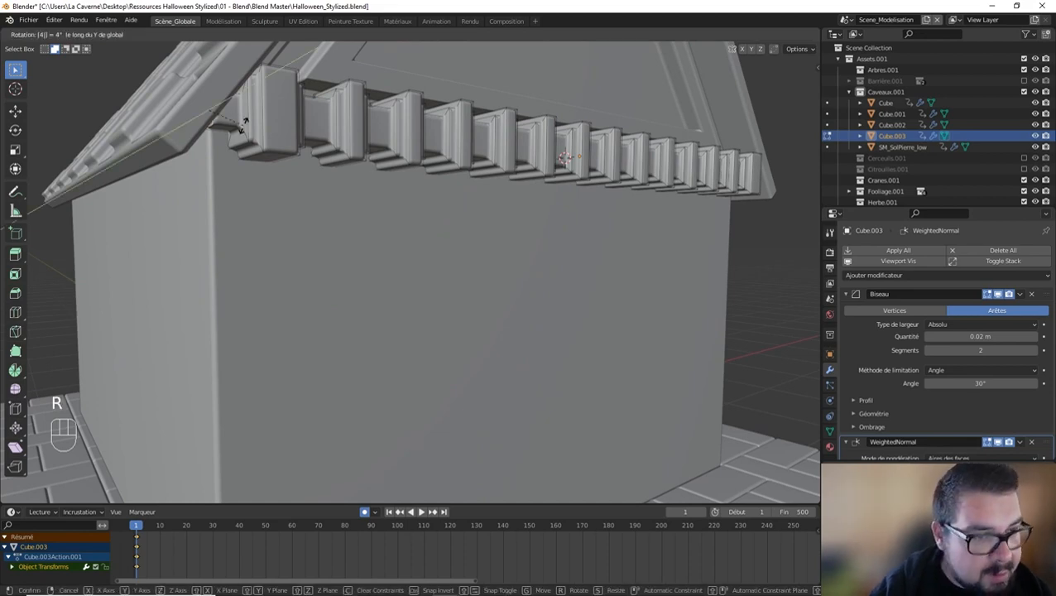
{"action": "type", "text": "5"}
{"action": "key", "text": "Return"}
Step: Rotate the extruded end face at the beam's right end 45° around the Y axis and leave mesh editing
{"action": "middle_click_drag", "start_coordinate": [242, 124], "coordinate": [33, 147]}
{"action": "scroll", "coordinate": [488, 155], "scroll_direction": "up", "scroll_amount": 1}
{"action": "middle_click_drag", "start_coordinate": [485, 157], "coordinate": [495, 149]}
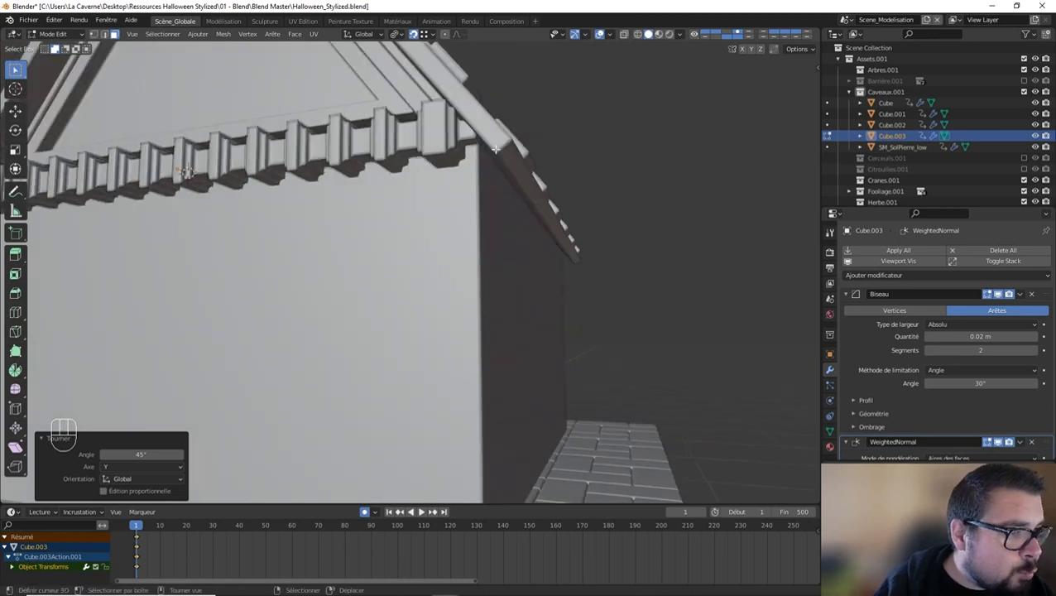
{"action": "scroll", "coordinate": [486, 138], "scroll_direction": "up", "scroll_amount": 1}
{"action": "right_click", "coordinate": [503, 100]}
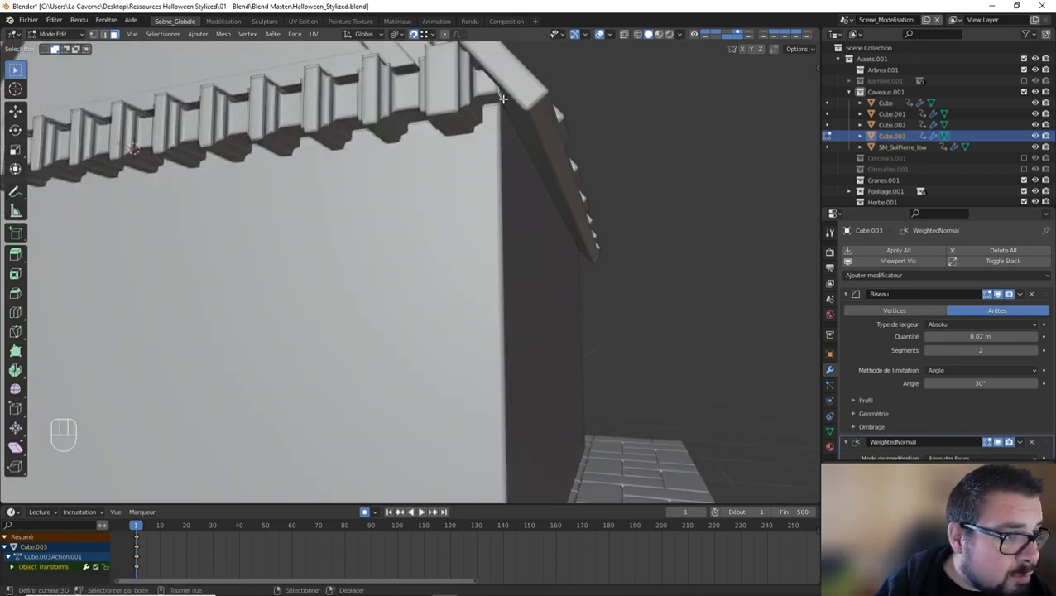
{"action": "type", "text": "ry-45"}
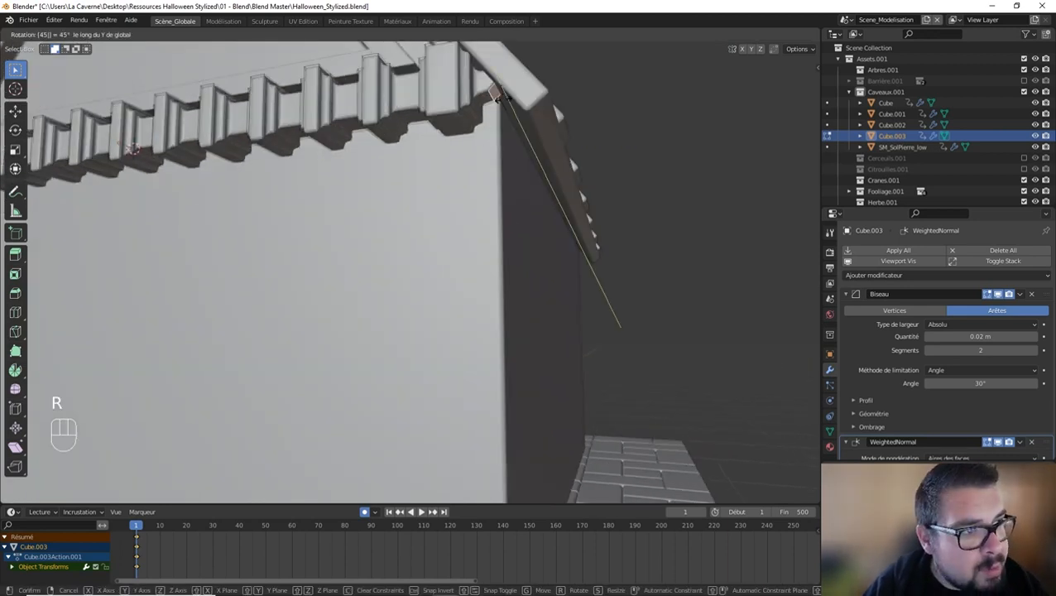
{"action": "left_click", "coordinate": [502, 99]}
{"action": "key", "text": "Tab"}
Step: Apply the notched beam's scale and rotation, and set its origin to its geometry
{"action": "key", "text": "q"}
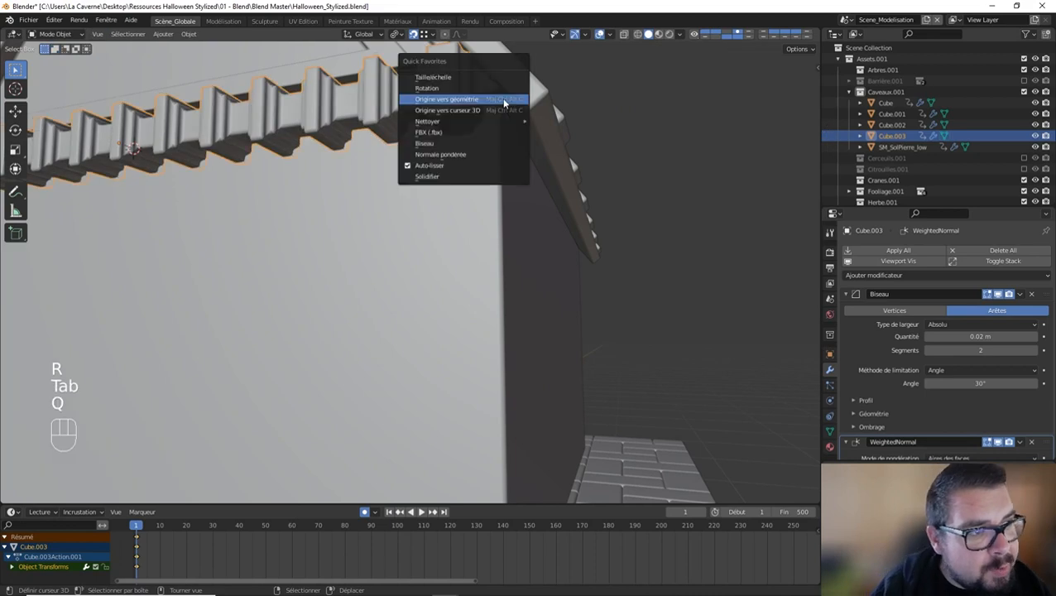
{"action": "left_click", "coordinate": [452, 75]}
{"action": "key", "text": "q"}
{"action": "left_click", "coordinate": [442, 86]}
{"action": "key", "text": "q"}
{"action": "left_click", "coordinate": [434, 97]}
{"action": "scroll", "coordinate": [331, 103], "scroll_direction": "down", "scroll_amount": 3}
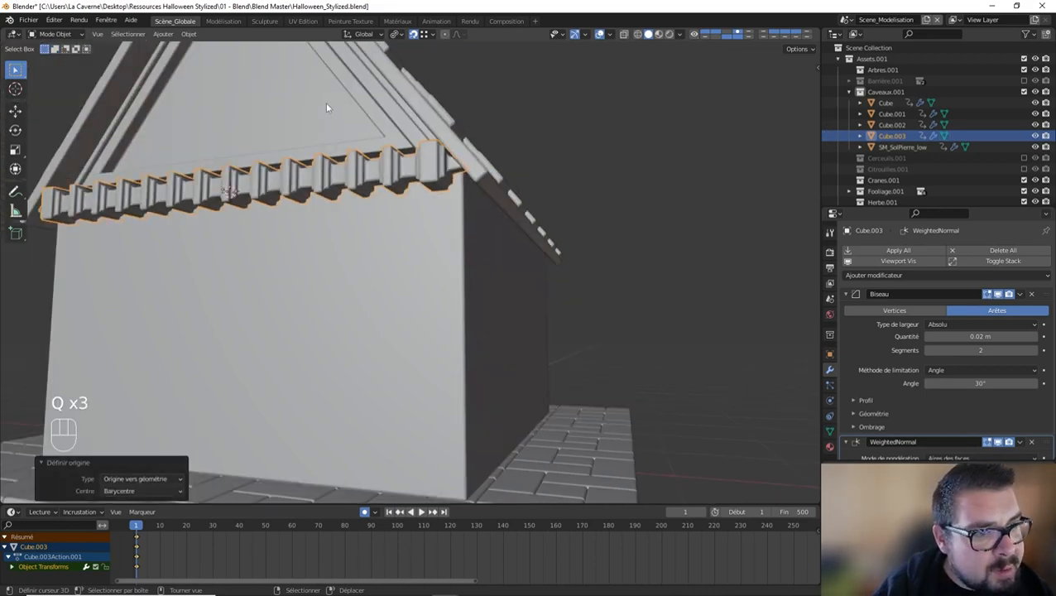
Step: Select the crypt's wall block and snap the 3D cursor to its center
{"action": "key", "text": "a"}
{"action": "middle_click_drag", "start_coordinate": [327, 104], "coordinate": [368, 120]}
{"action": "left_click", "coordinate": [355, 66]}
{"action": "scroll", "coordinate": [346, 131], "scroll_direction": "down", "scroll_amount": 2}
{"action": "scroll", "coordinate": [368, 120], "scroll_direction": "up", "scroll_amount": 2}
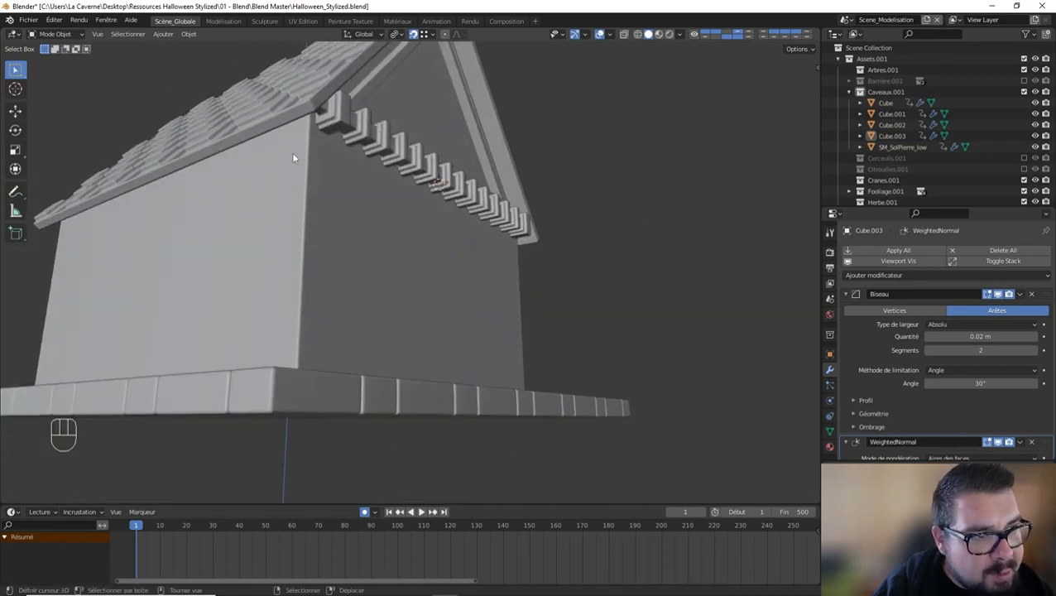
{"action": "middle_click_drag", "start_coordinate": [293, 157], "coordinate": [449, 248]}
{"action": "scroll", "coordinate": [375, 167], "scroll_direction": "down", "scroll_amount": 4}
{"action": "left_click", "coordinate": [359, 228]}
{"action": "left_click", "coordinate": [335, 245]}
{"action": "key", "text": "shift+s"}
{"action": "left_click", "coordinate": [327, 229]}
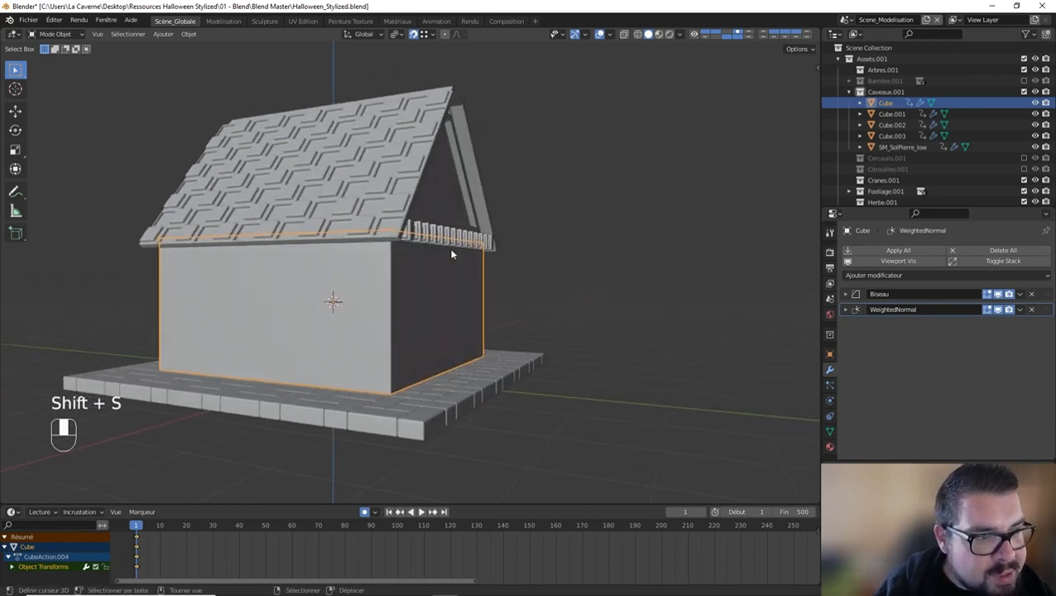
Step: Add a Mirror modifier to the notched beam, mirroring along Y only
{"action": "left_click", "coordinate": [449, 242]}
{"action": "left_click", "coordinate": [890, 275]}
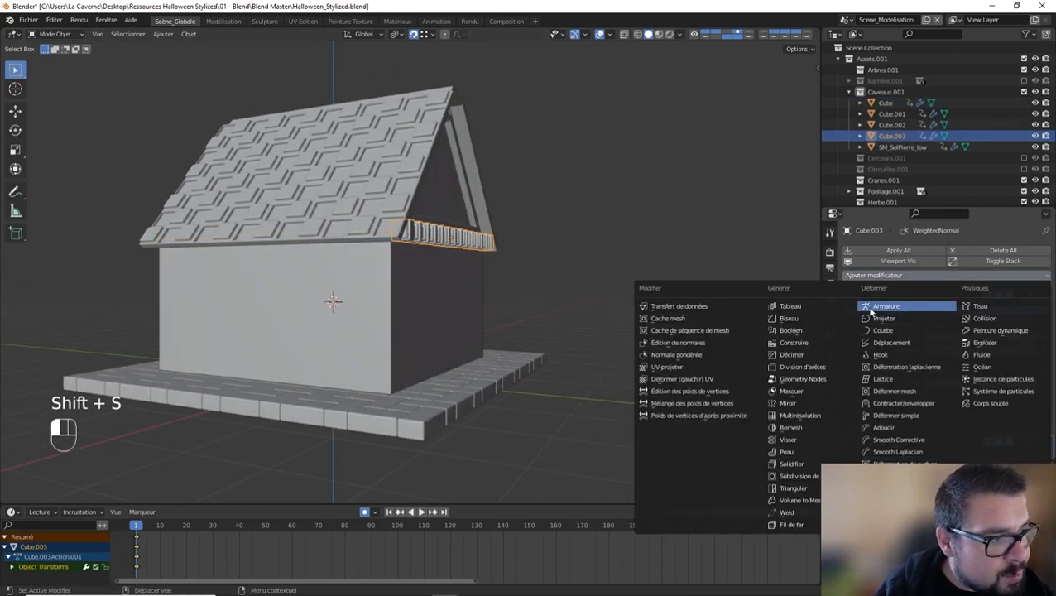
{"action": "left_click", "coordinate": [809, 403]}
{"action": "scroll", "coordinate": [976, 356], "scroll_direction": "down", "scroll_amount": 6}
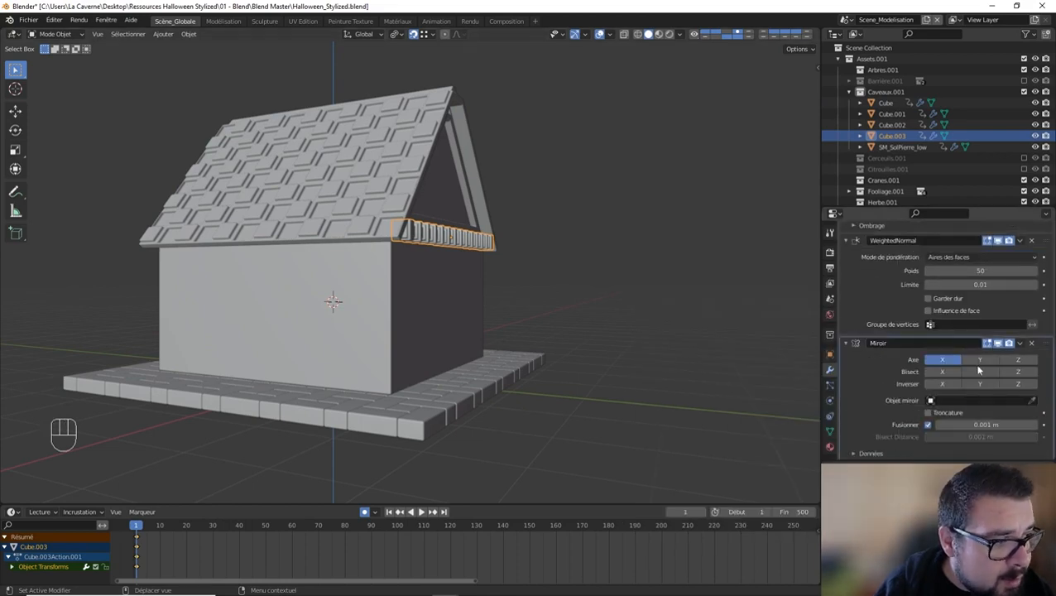
{"action": "left_click", "coordinate": [942, 359]}
{"action": "middle_click_drag", "start_coordinate": [600, 273], "coordinate": [497, 250]}
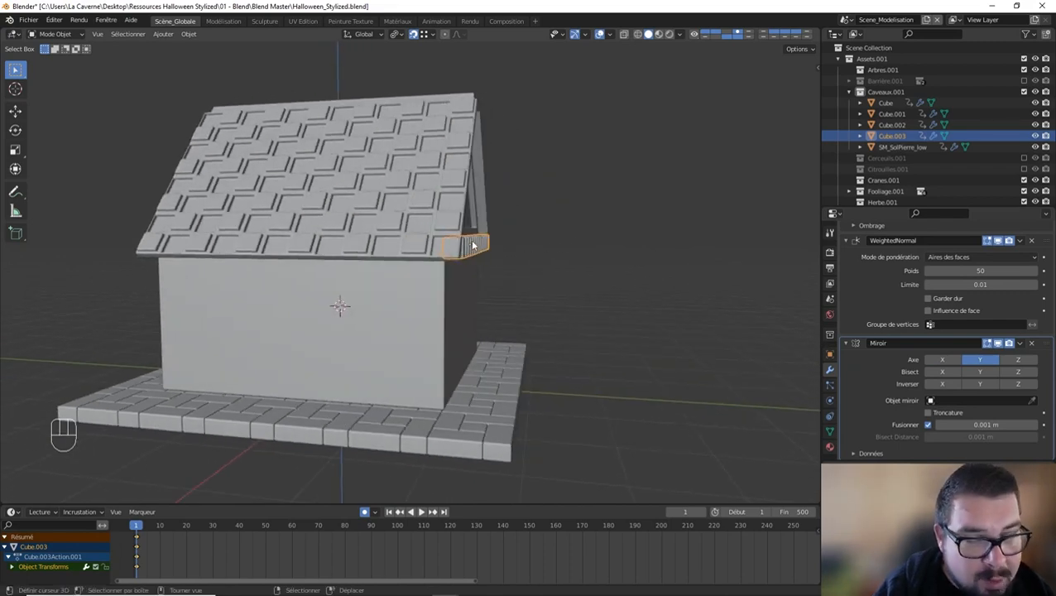
Step: Set the notched beam's origin to the 3D cursor and move its Mirror modifier to the top of the stack
{"action": "key", "text": "q"}
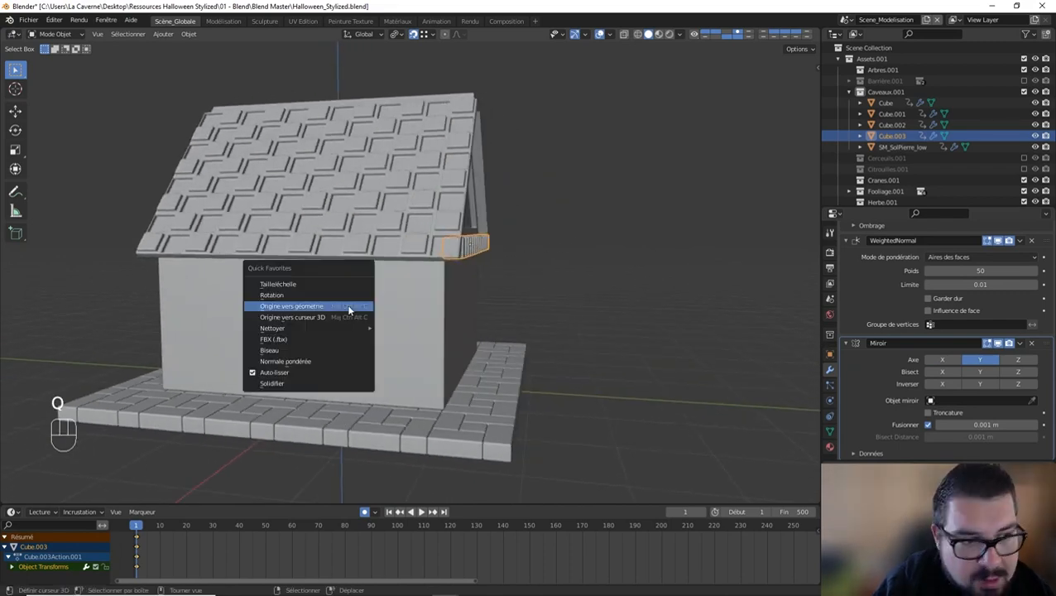
{"action": "left_click", "coordinate": [323, 317]}
{"action": "mouse_move", "coordinate": [328, 301]}
{"action": "middle_mouse_down"}
{"action": "mouse_move", "coordinate": [425, 294]}
{"action": "mouse_move", "coordinate": [347, 300]}
{"action": "middle_mouse_up"}
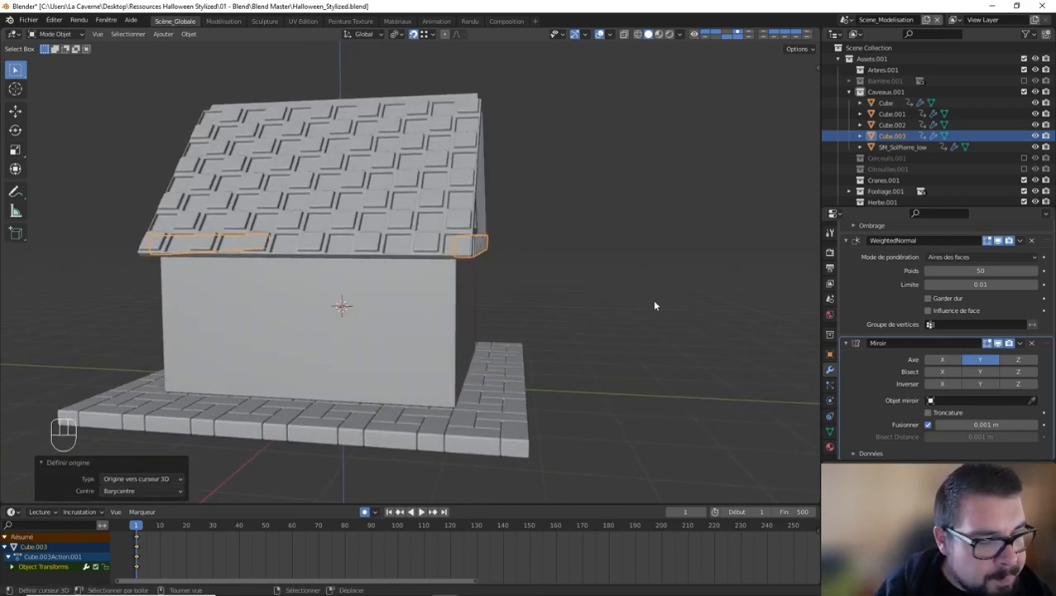
{"action": "left_click_drag", "start_coordinate": [1047, 343], "coordinate": [1032, 201]}
Step: Select the framed gable object under the roof and snap the 3D cursor to its origin
{"action": "middle_click_drag", "start_coordinate": [617, 260], "coordinate": [503, 192]}
{"action": "left_click", "coordinate": [348, 203]}
{"action": "key", "text": "Tab"}
{"action": "key", "text": "Tab"}
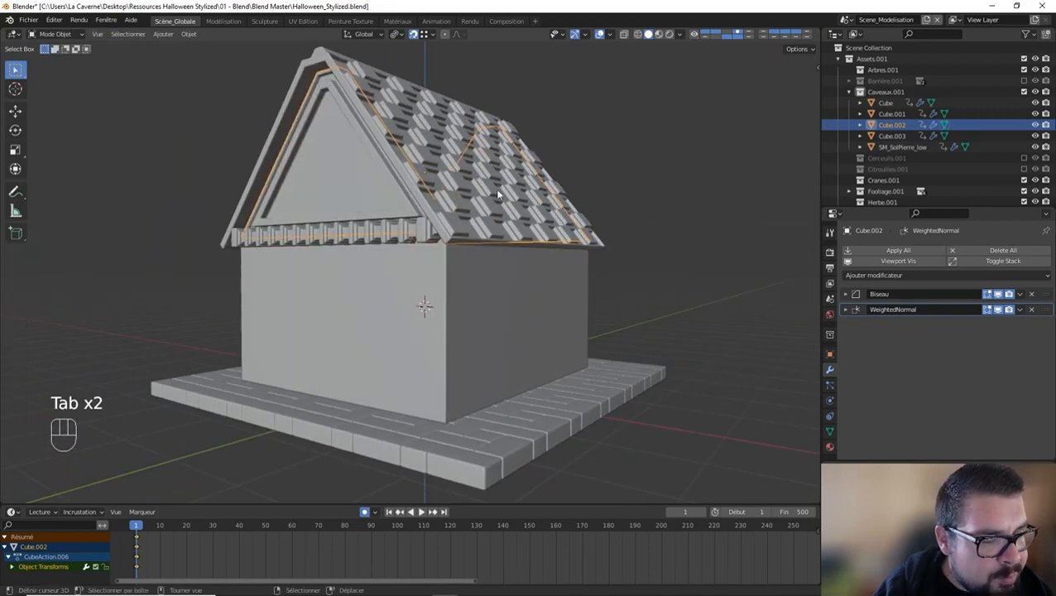
{"action": "key", "text": "shift+s"}
{"action": "left_click", "coordinate": [460, 192]}
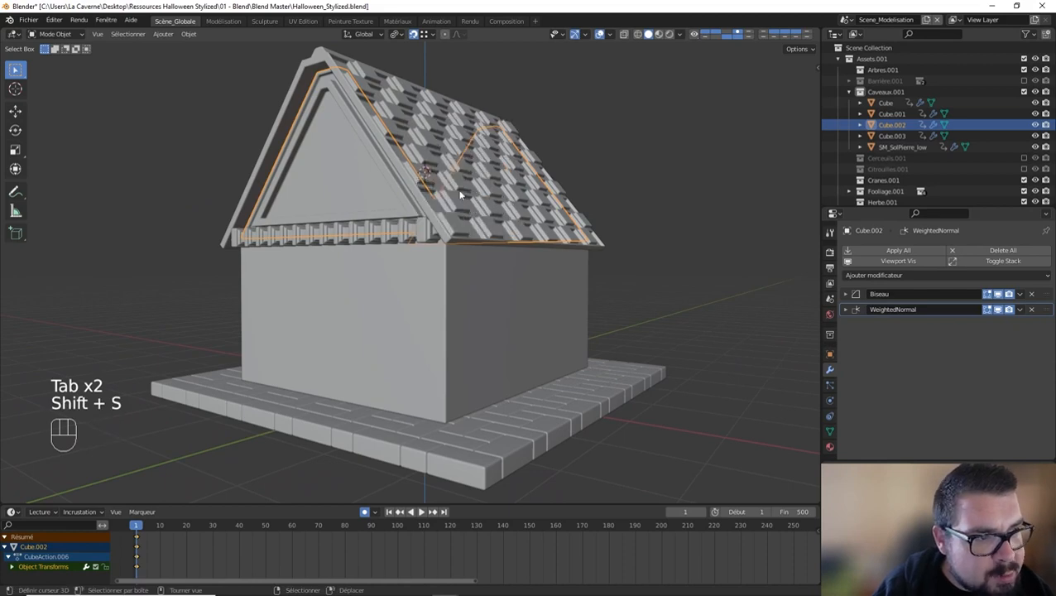
Step: Delete all linked faces of the framed gable panel above the mirrored copy of the notched beam
{"action": "key", "text": "Tab"}
{"action": "key", "text": "l"}
{"action": "key", "text": "x"}
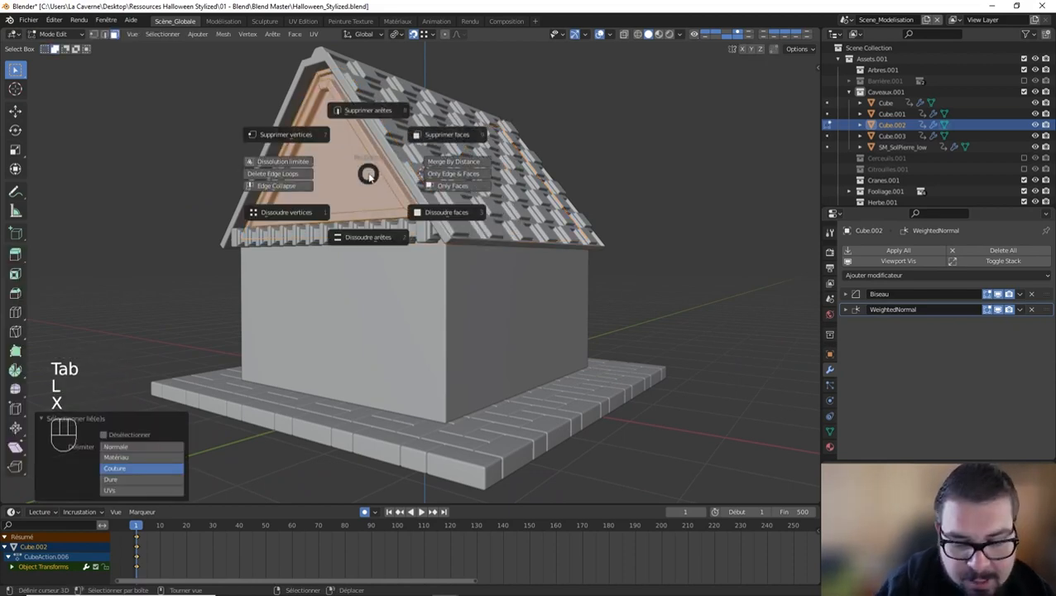
{"action": "left_click", "coordinate": [443, 134]}
{"action": "key", "text": "Tab"}
{"action": "middle_click_drag", "start_coordinate": [529, 164], "coordinate": [451, 172]}
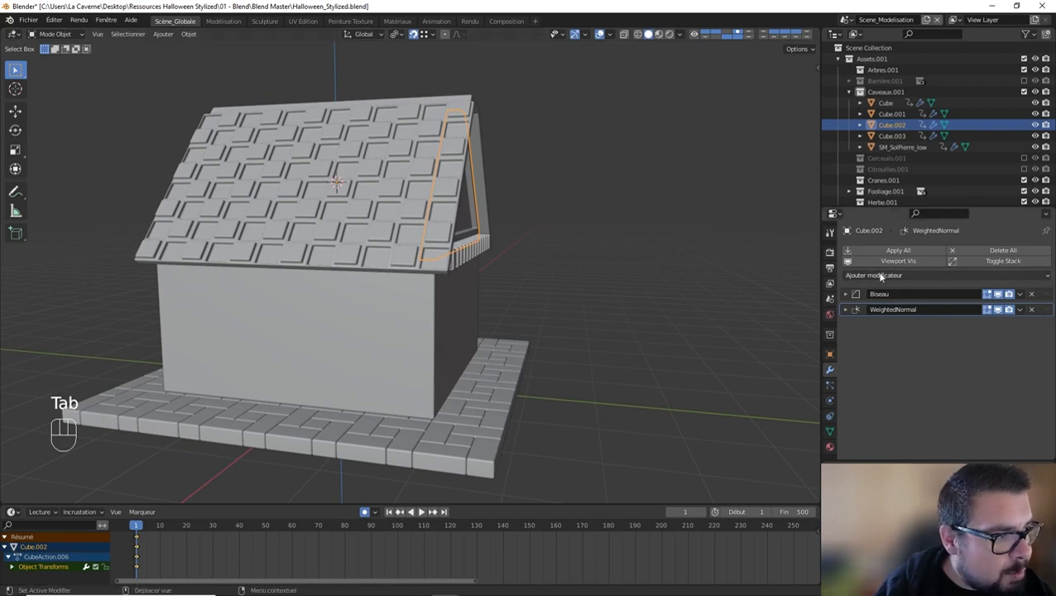
Step: Add a Mirror modifier along Y only to the remaining gable panel and place it above the Bevel modifier
{"action": "left_click", "coordinate": [902, 274]}
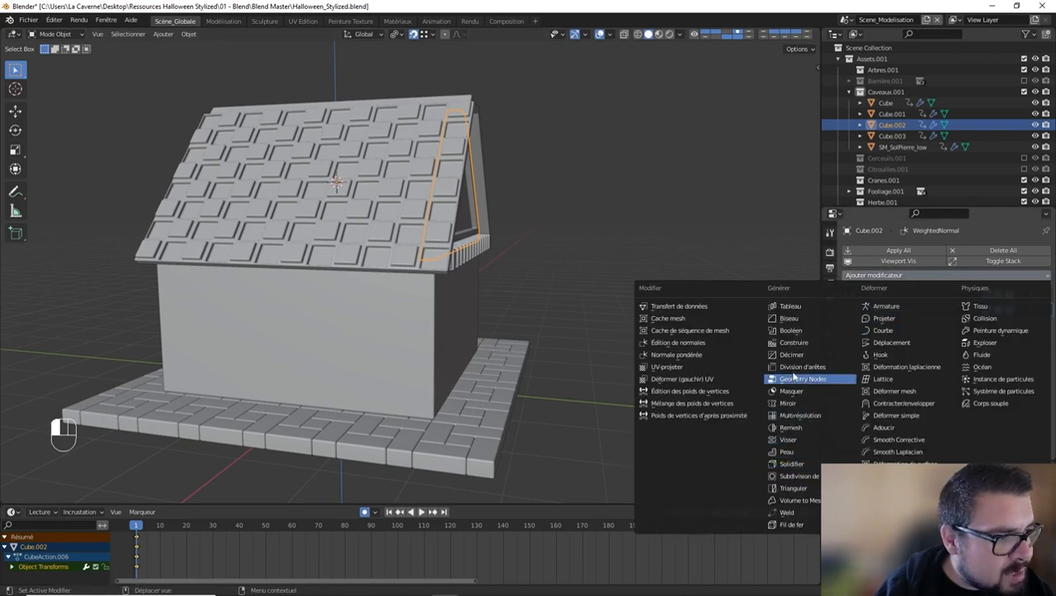
{"action": "left_click", "coordinate": [786, 403]}
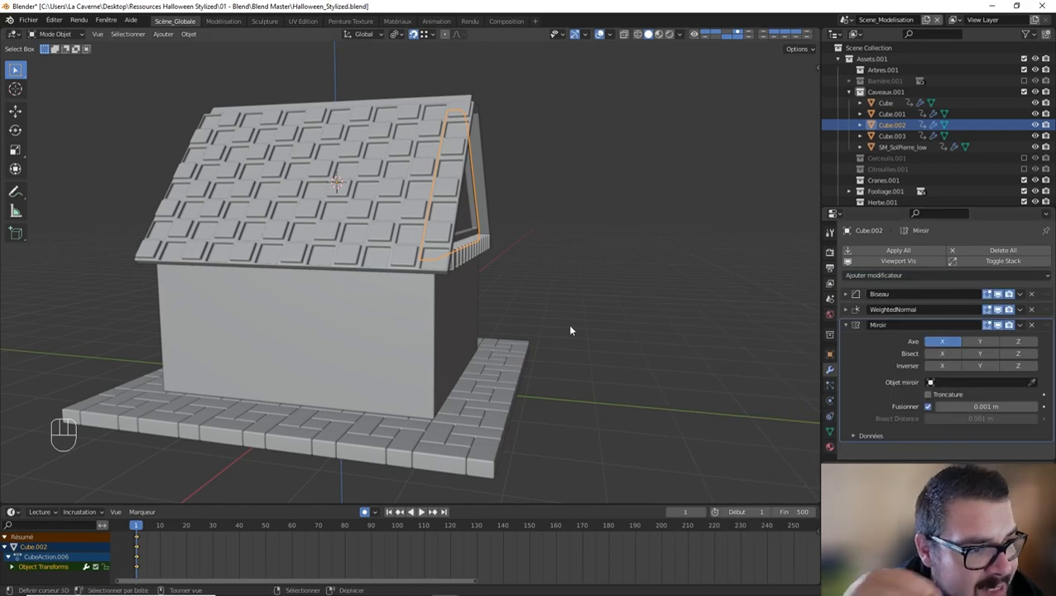
{"action": "middle_click_drag", "start_coordinate": [571, 325], "coordinate": [941, 342]}
{"action": "left_click", "coordinate": [980, 341]}
{"action": "left_click", "coordinate": [941, 341]}
{"action": "left_click_drag", "start_coordinate": [1045, 326], "coordinate": [1045, 293]}
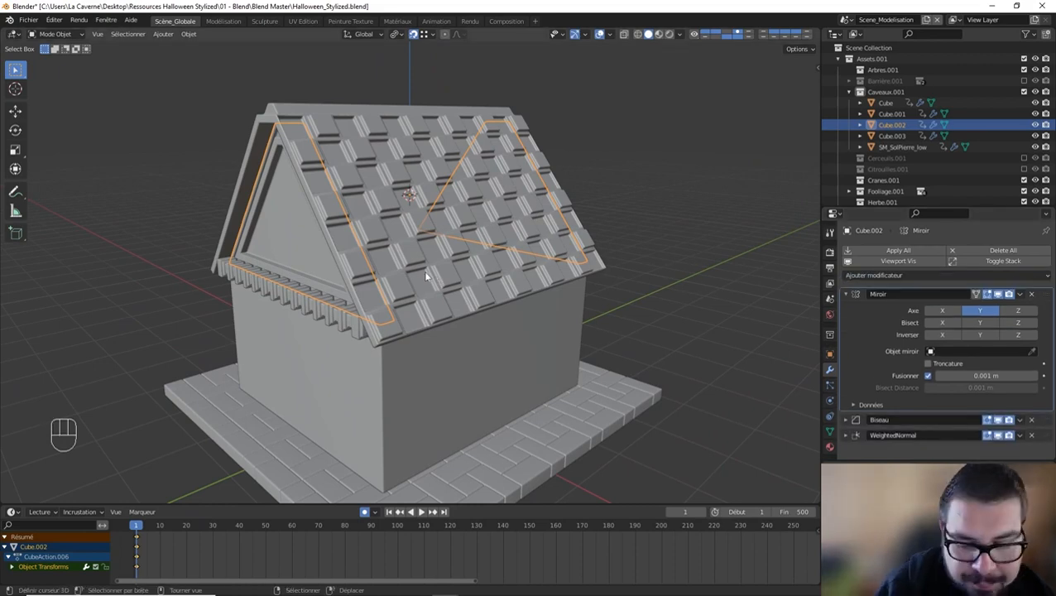
Step: Check the mirrored gable and beam on both ends of the crypt, and select the wall block
{"action": "key", "text": "a"}
{"action": "left_click", "coordinate": [417, 209]}
{"action": "middle_click_drag", "start_coordinate": [476, 264], "coordinate": [307, 265]}
{"action": "middle_click_drag", "start_coordinate": [348, 337], "coordinate": [408, 290]}
{"action": "left_click", "coordinate": [370, 300]}
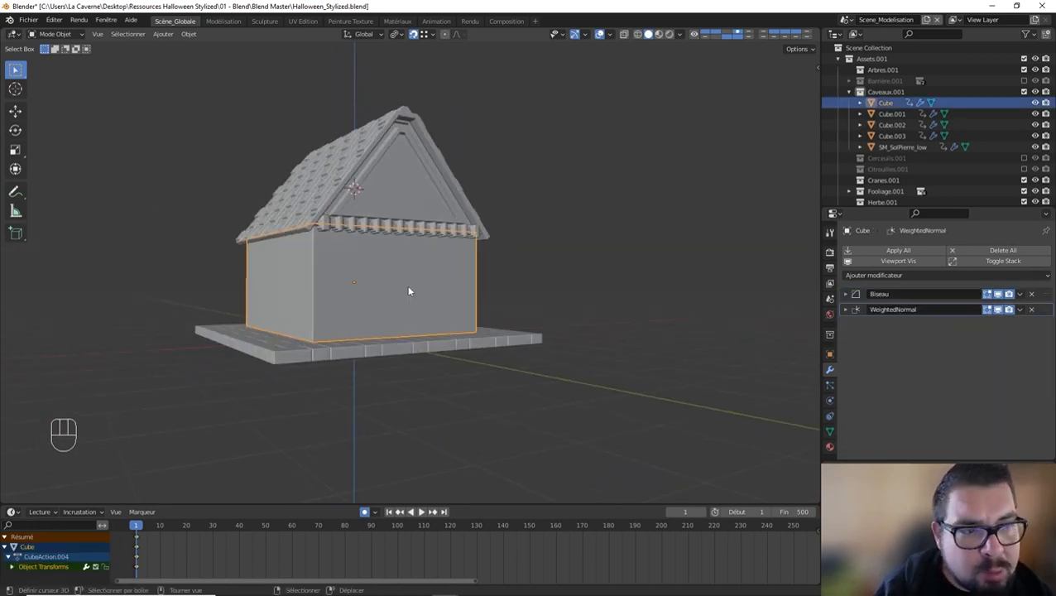